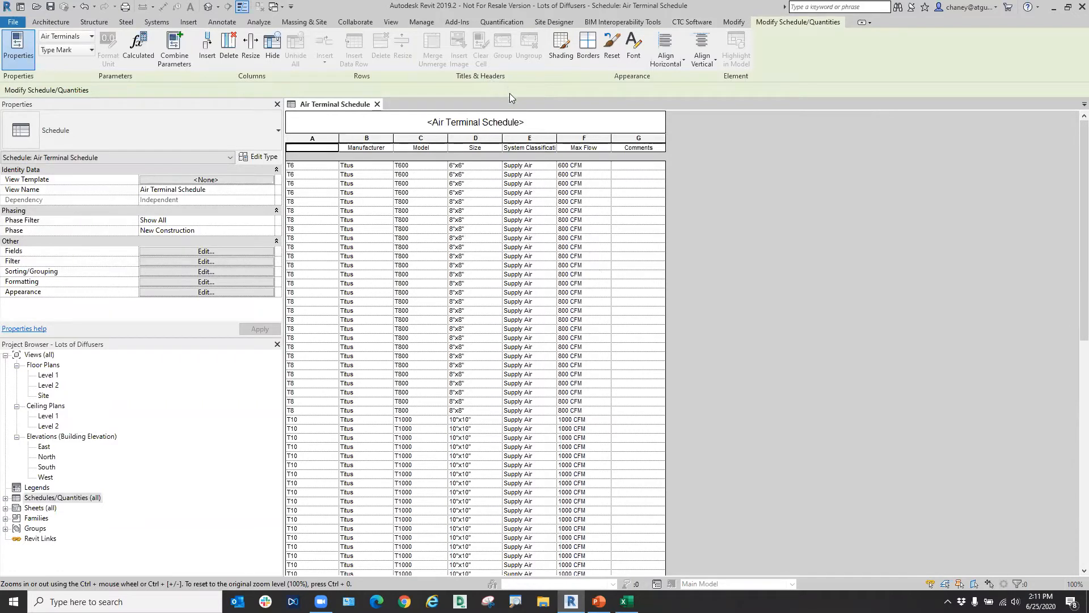
Launch the Spreadsheet Link tool from the CTC BIM Project Suite.
{"action": "left_click", "coordinate": [687, 24]}
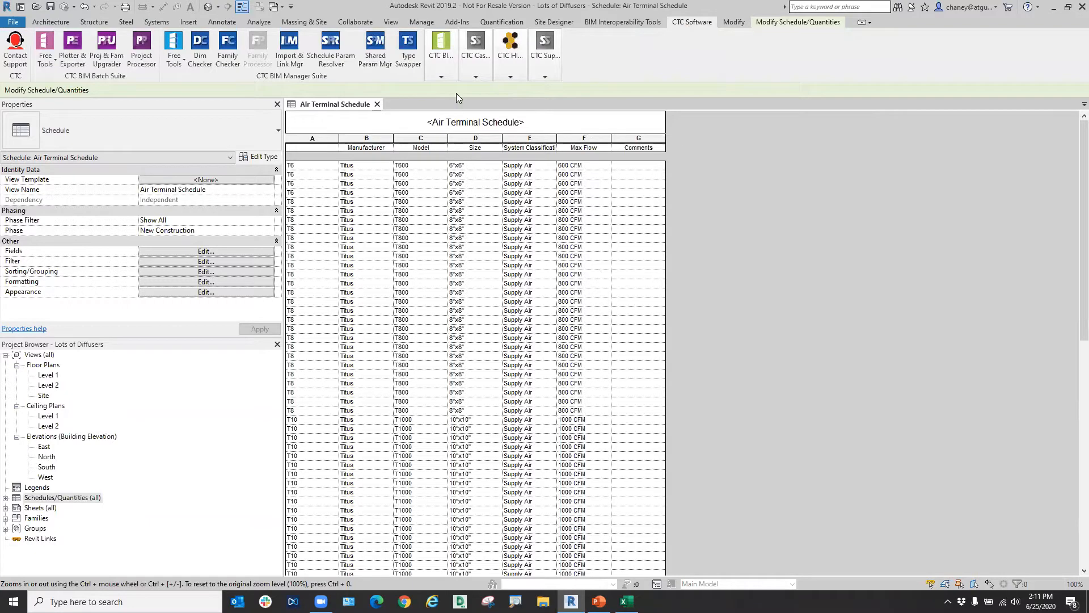
{"action": "left_click", "coordinate": [446, 67]}
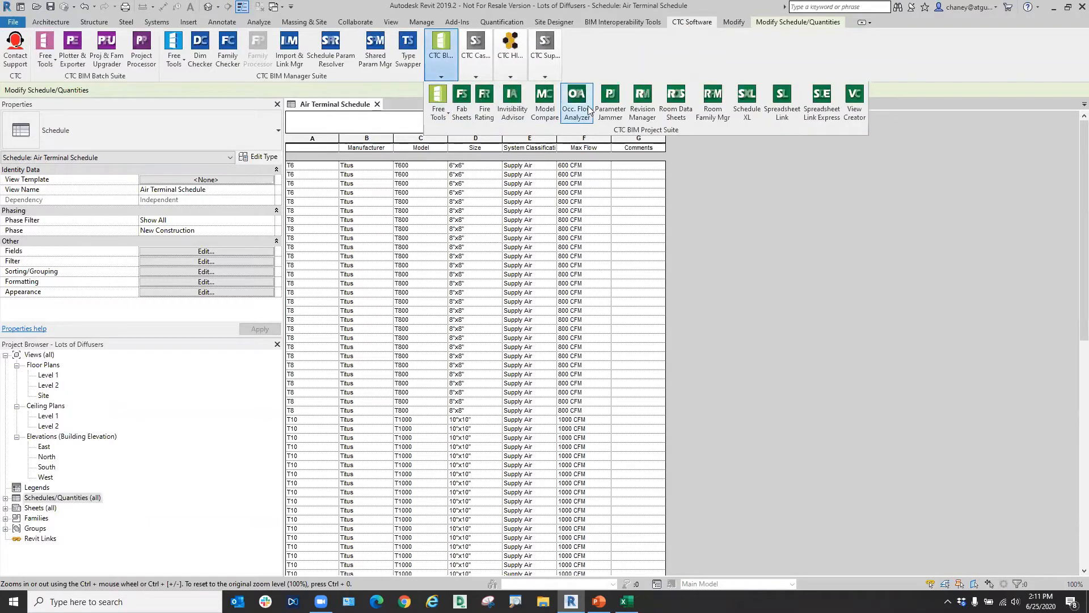
{"action": "left_click", "coordinate": [781, 110]}
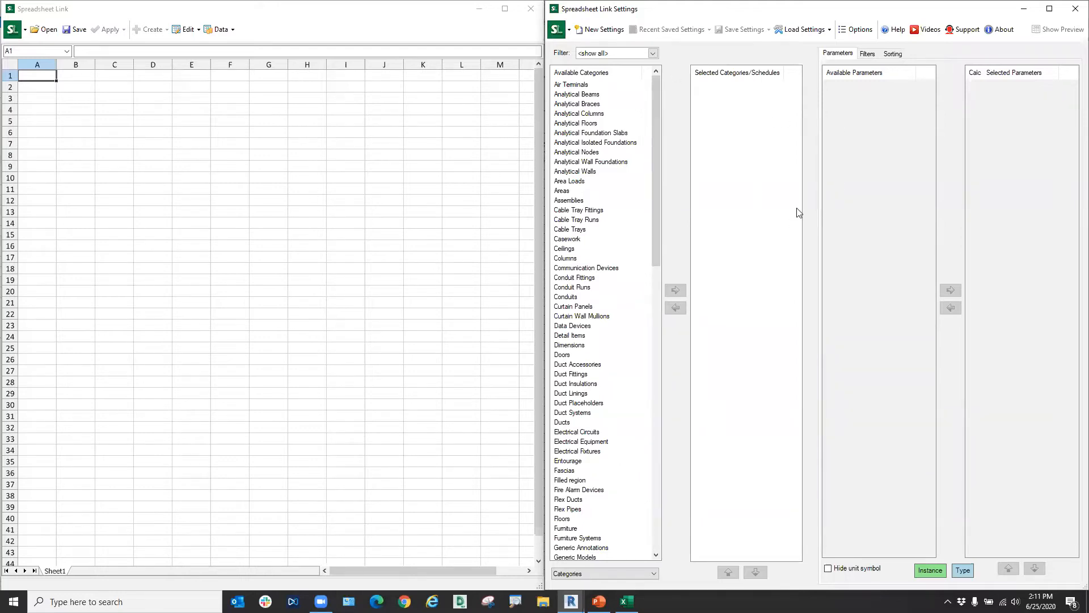
{"action": "left_click", "coordinate": [67, 119]}
{"action": "left_click", "coordinate": [131, 235]}
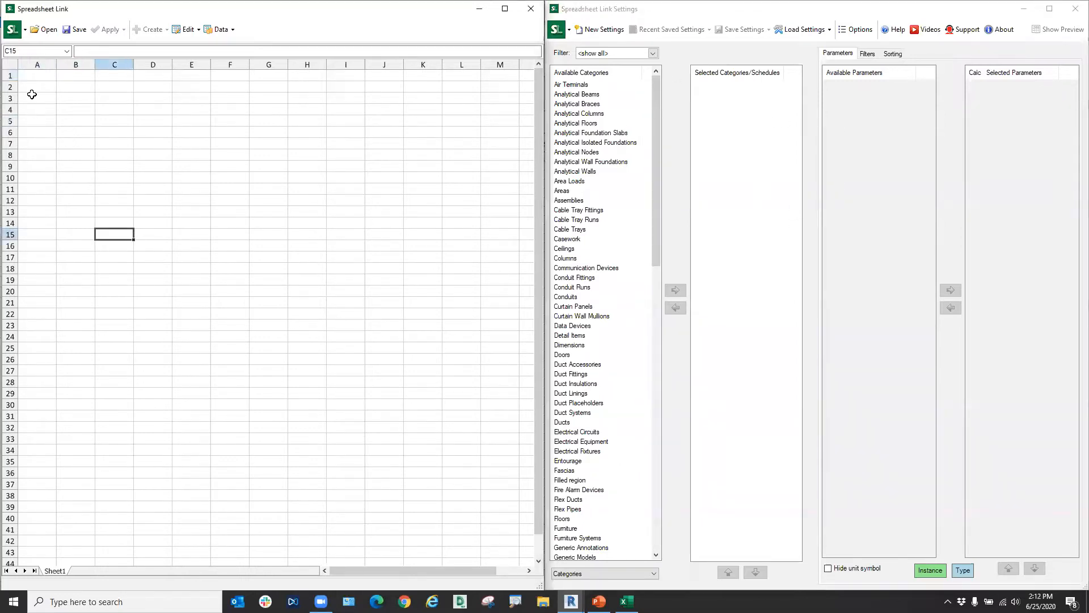
{"action": "left_click", "coordinate": [29, 77]}
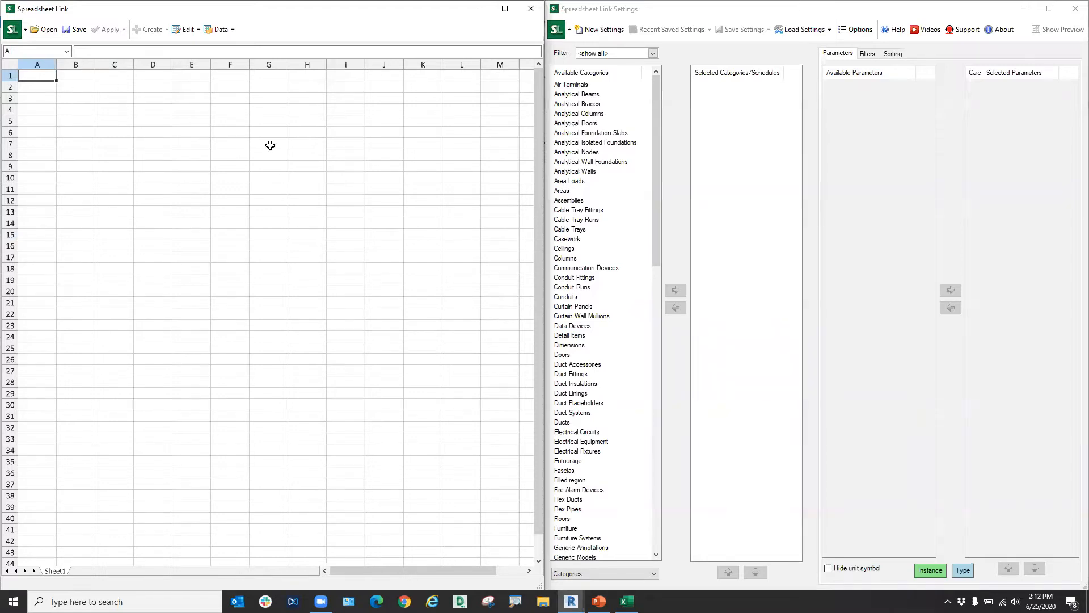
{"action": "left_click", "coordinate": [684, 21]}
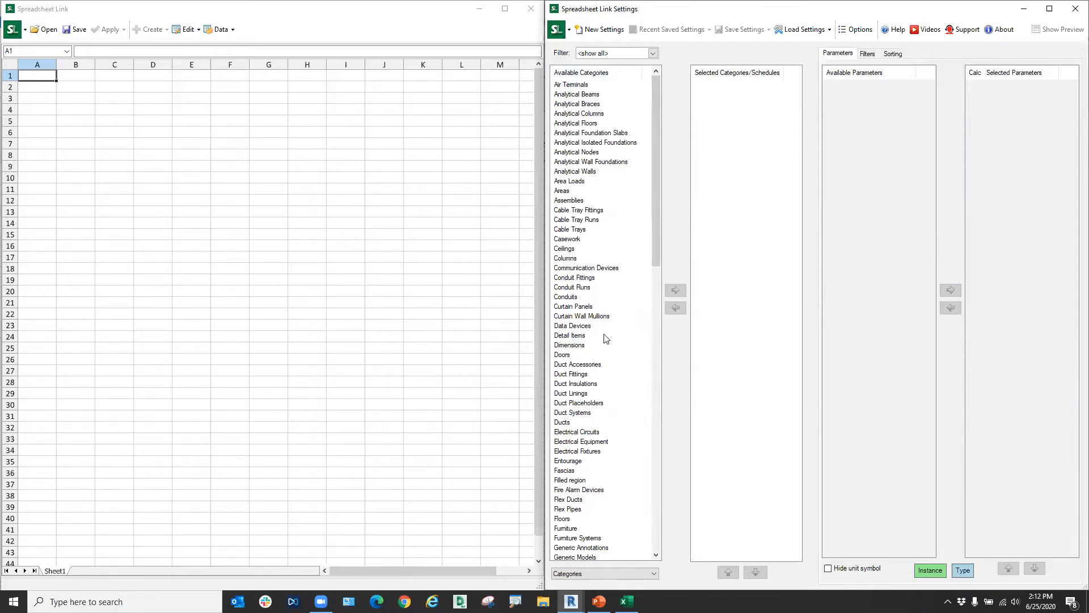
List the available type categories and add Air Terminals Types to the selected categories.
{"action": "scroll", "coordinate": [596, 421], "scroll_direction": "down", "scroll_amount": 8}
{"action": "scroll", "coordinate": [596, 421], "scroll_direction": "down", "scroll_amount": 10}
{"action": "scroll", "coordinate": [596, 421], "scroll_direction": "up", "scroll_amount": 15}
{"action": "left_click", "coordinate": [596, 574]}
{"action": "left_click", "coordinate": [598, 590]}
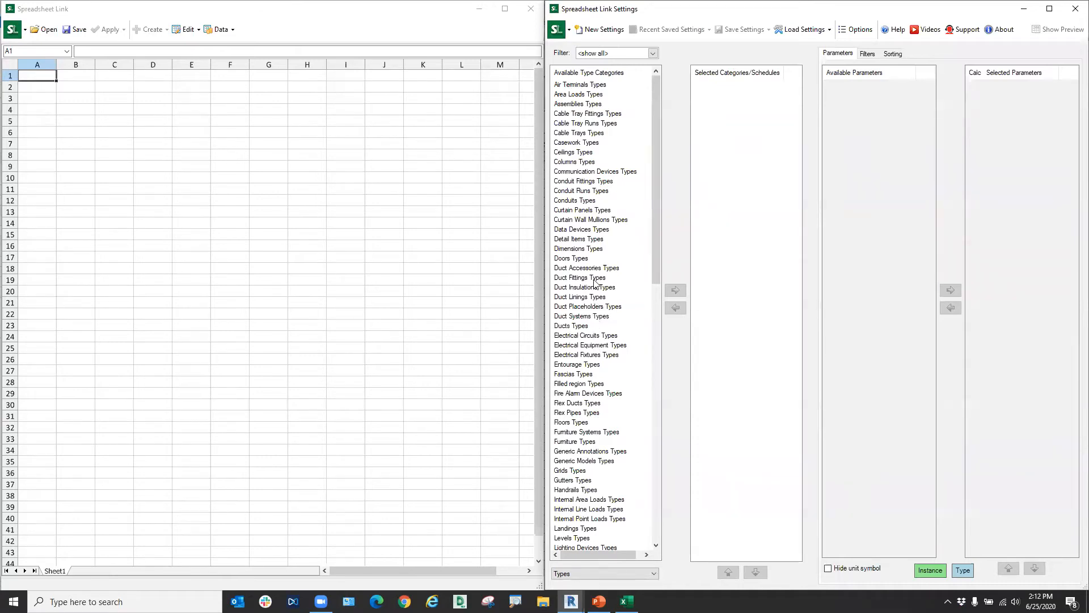
{"action": "left_click", "coordinate": [598, 85]}
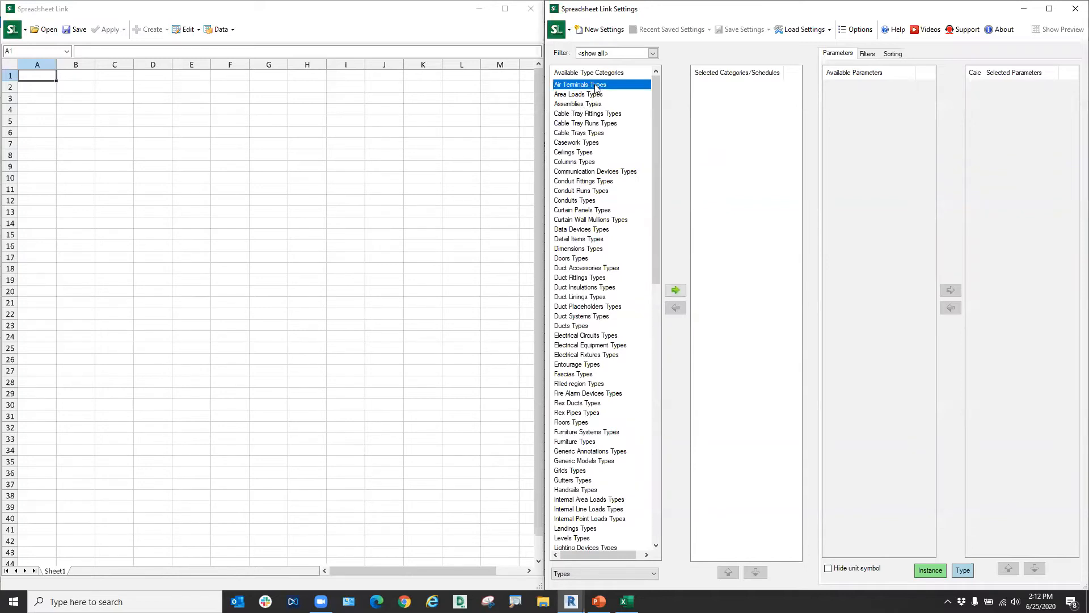
{"action": "left_click", "coordinate": [675, 290]}
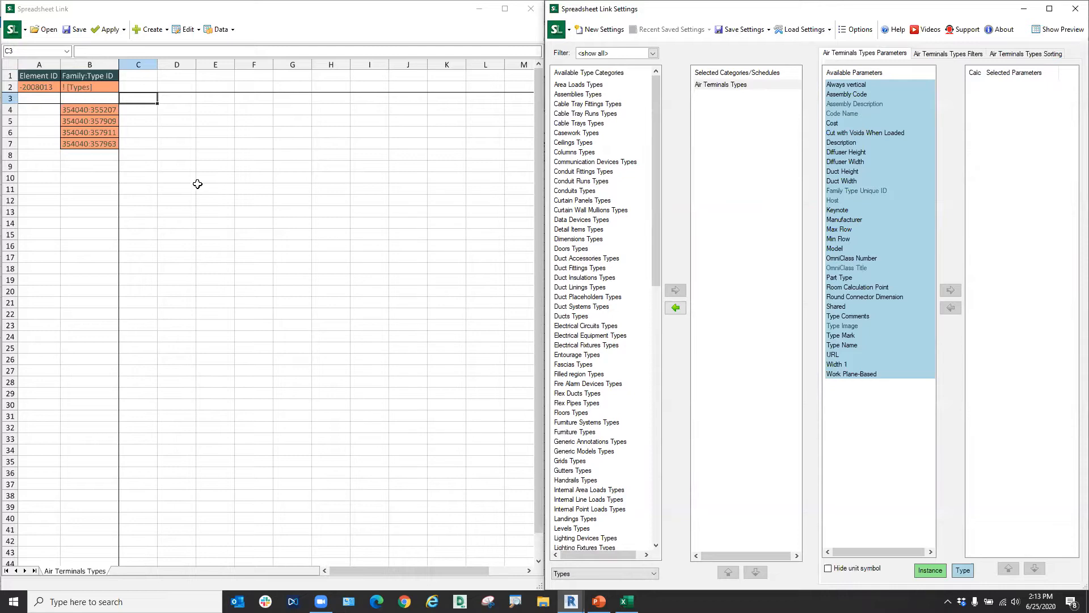
Remove Air Terminals Types from the selected categories.
{"action": "left_click", "coordinate": [733, 85]}
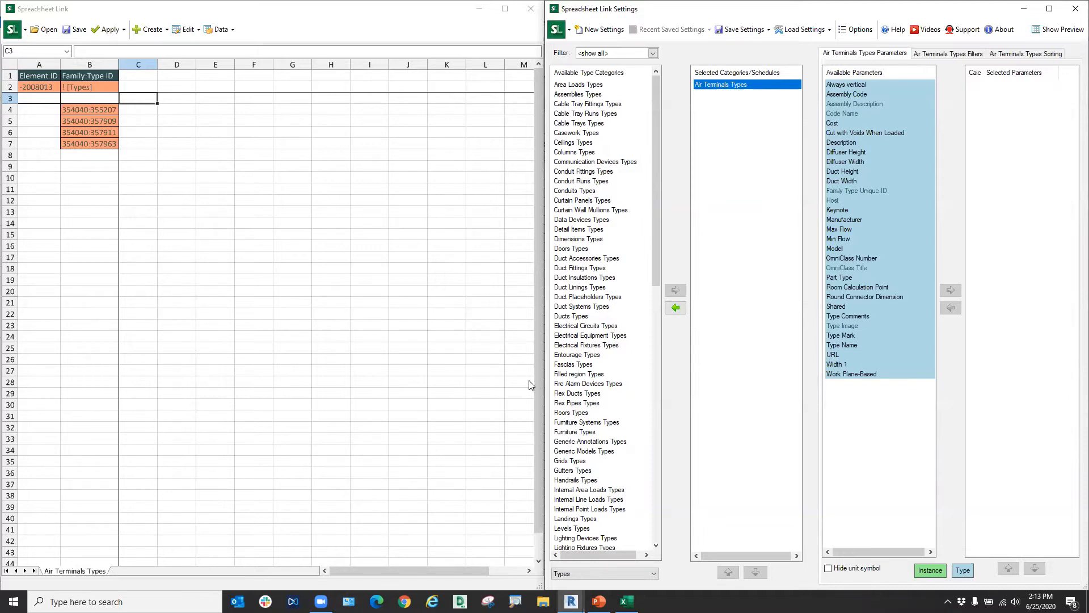
{"action": "left_click", "coordinate": [738, 332]}
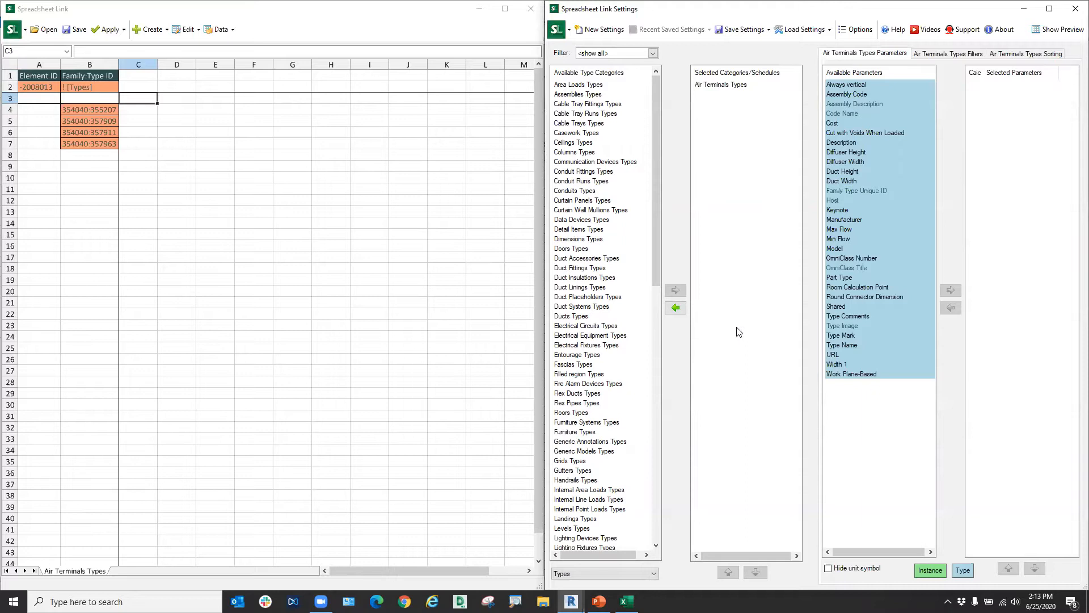
{"action": "scroll", "coordinate": [202, 301], "scroll_direction": "down", "scroll_amount": 5}
{"action": "scroll", "coordinate": [221, 397], "scroll_direction": "down", "scroll_amount": 3}
{"action": "scroll", "coordinate": [223, 406], "scroll_direction": "up", "scroll_amount": 10}
{"action": "left_click", "coordinate": [727, 85]}
{"action": "left_click", "coordinate": [675, 307]}
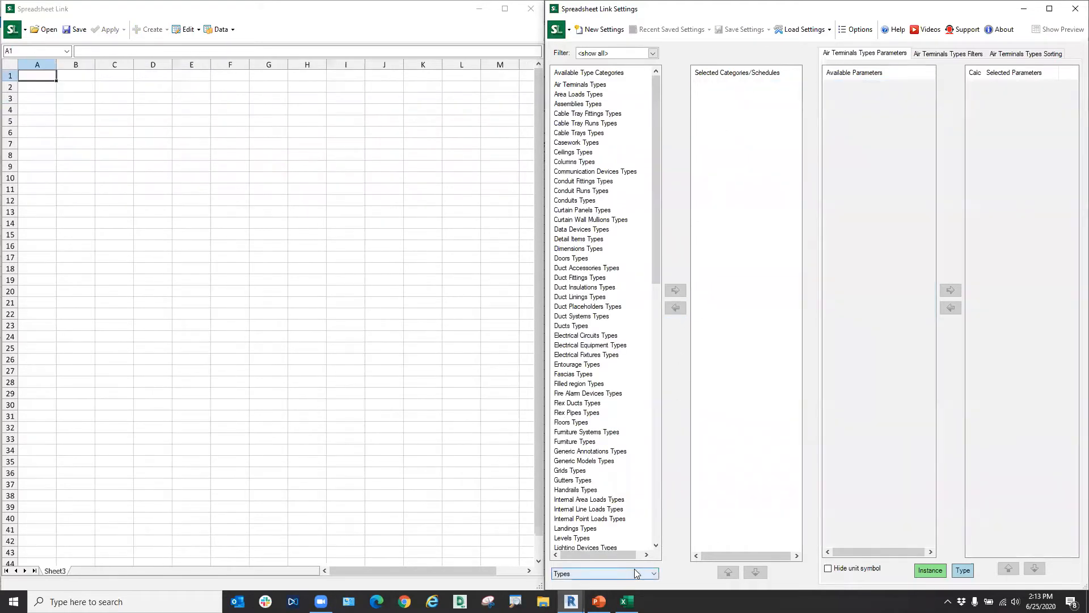
List the project's schedules and add Air Terminal Schedule to the selection.
{"action": "left_click", "coordinate": [634, 570]}
{"action": "left_click", "coordinate": [601, 593]}
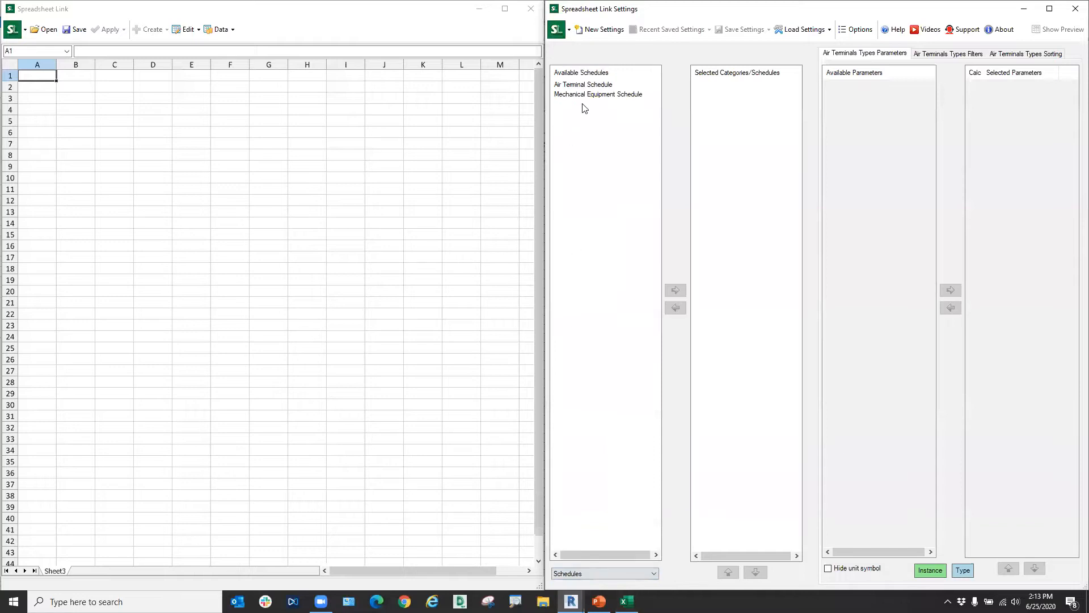
{"action": "left_click", "coordinate": [589, 87]}
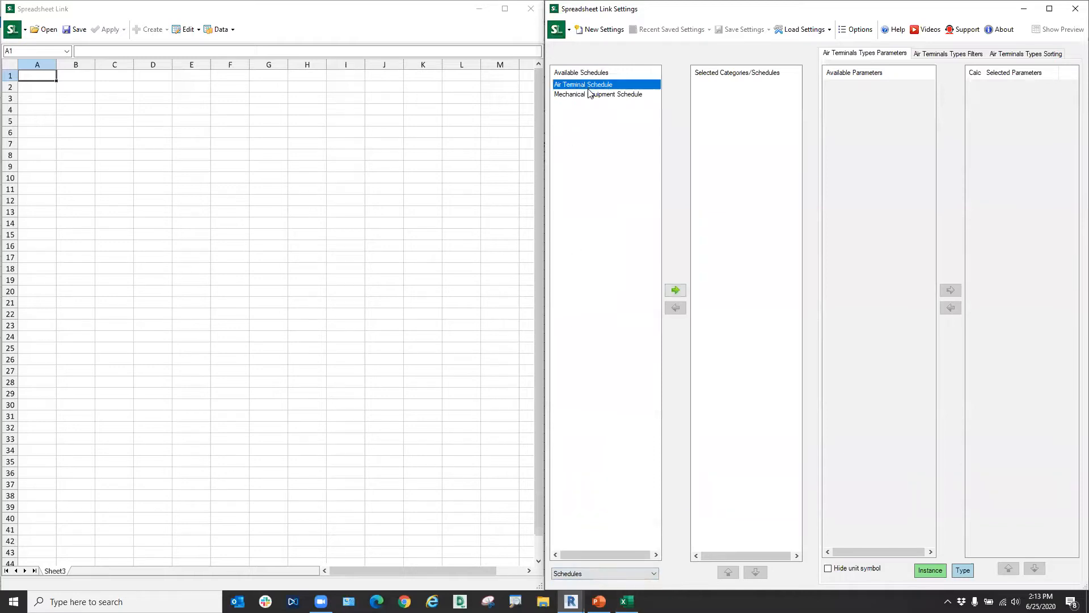
{"action": "left_click", "coordinate": [590, 95]}
{"action": "left_click", "coordinate": [594, 95]}
{"action": "left_click", "coordinate": [594, 86]}
{"action": "left_click", "coordinate": [675, 290]}
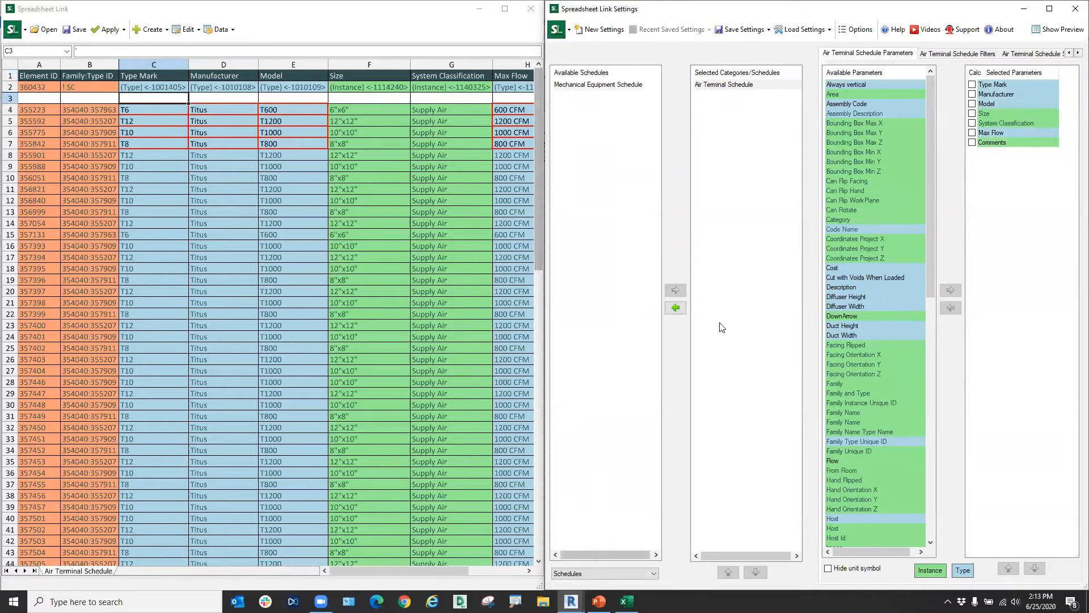
Remove Air Terminal Schedule from the selection and set the available list back to Categories.
{"action": "left_click", "coordinate": [675, 308]}
{"action": "left_click", "coordinate": [625, 574]}
{"action": "left_click", "coordinate": [592, 581]}
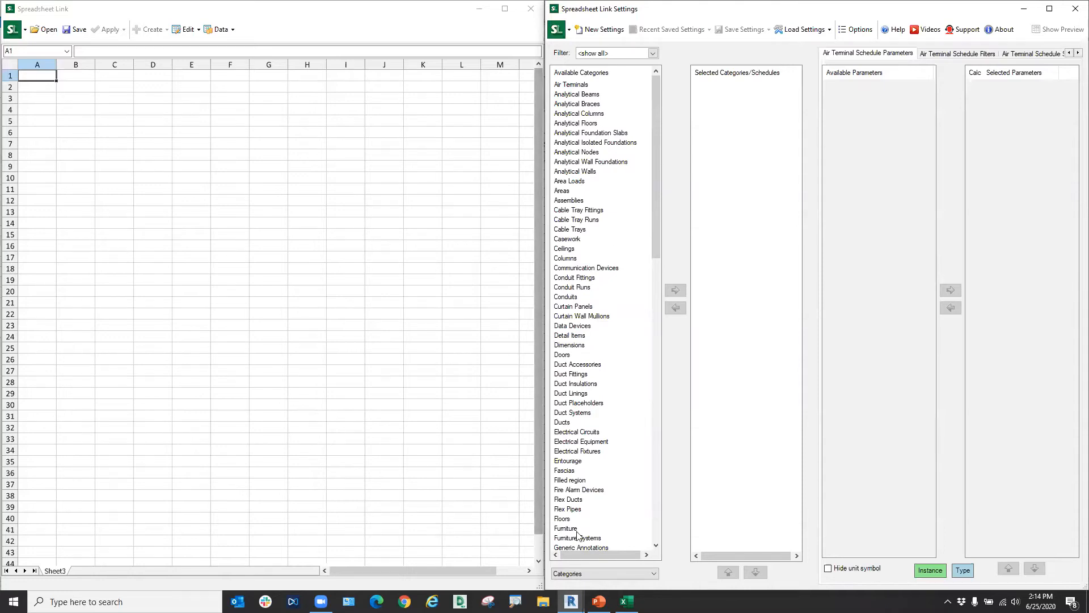
{"action": "left_click", "coordinate": [595, 571]}
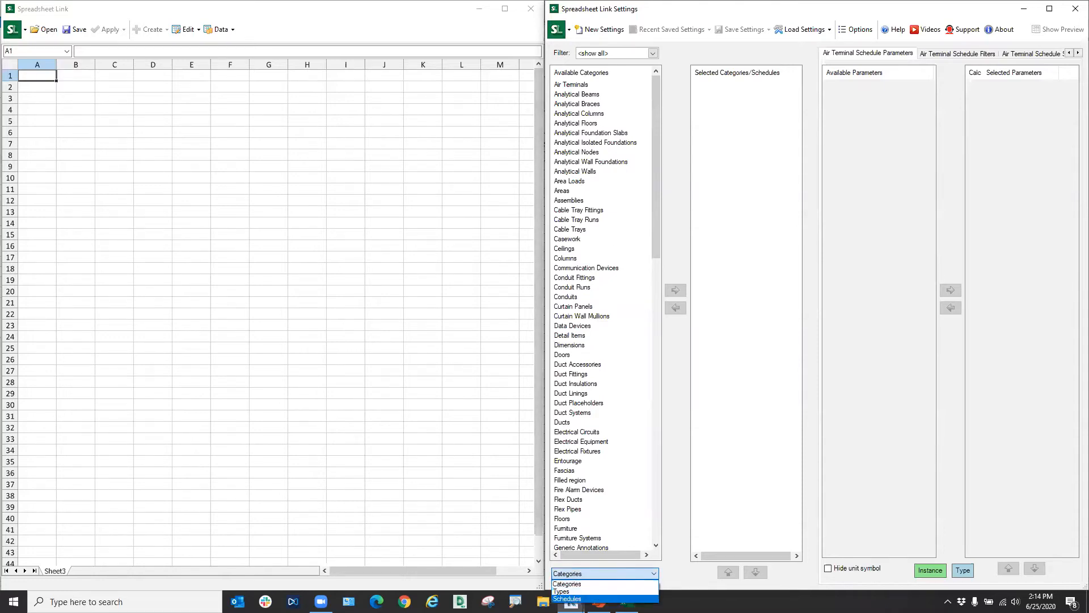
{"action": "left_click", "coordinate": [674, 482]}
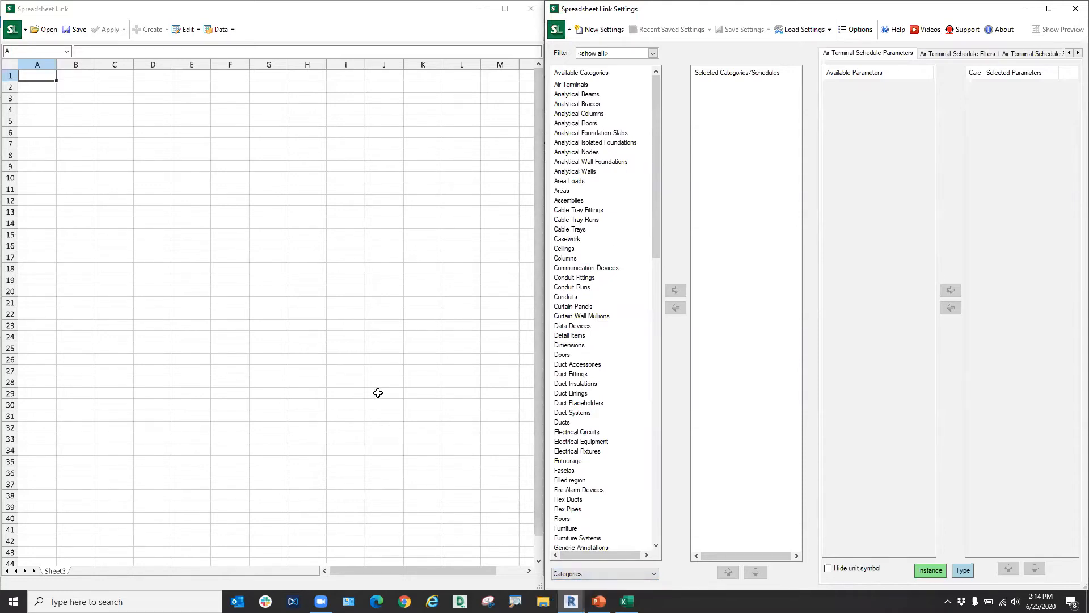
Add the Air Terminals and Mechanical Equipment categories to the selected categories.
{"action": "left_click", "coordinate": [586, 85]}
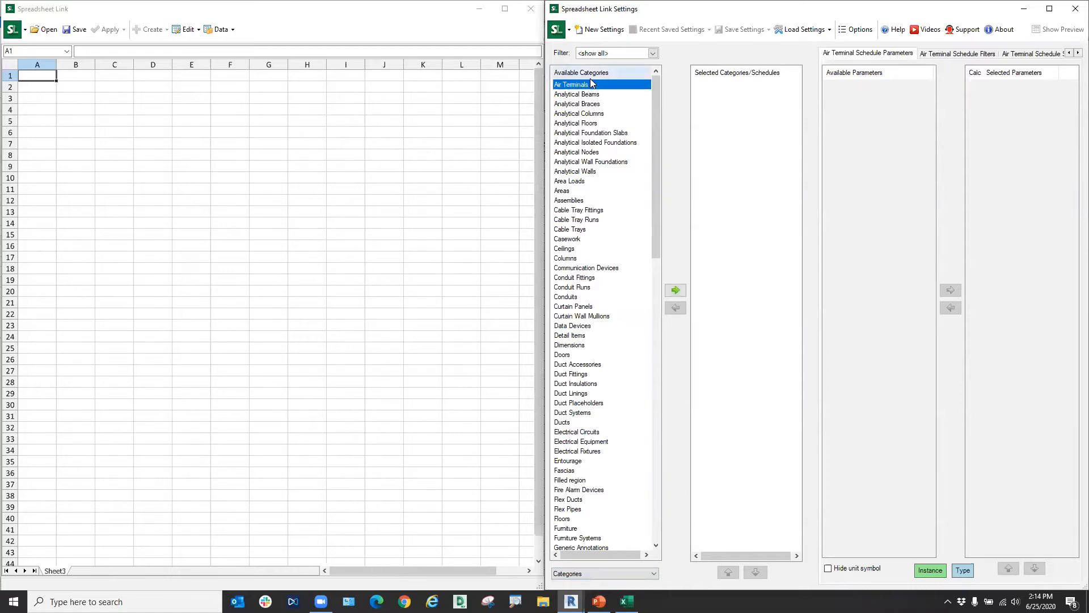
{"action": "left_click", "coordinate": [676, 291]}
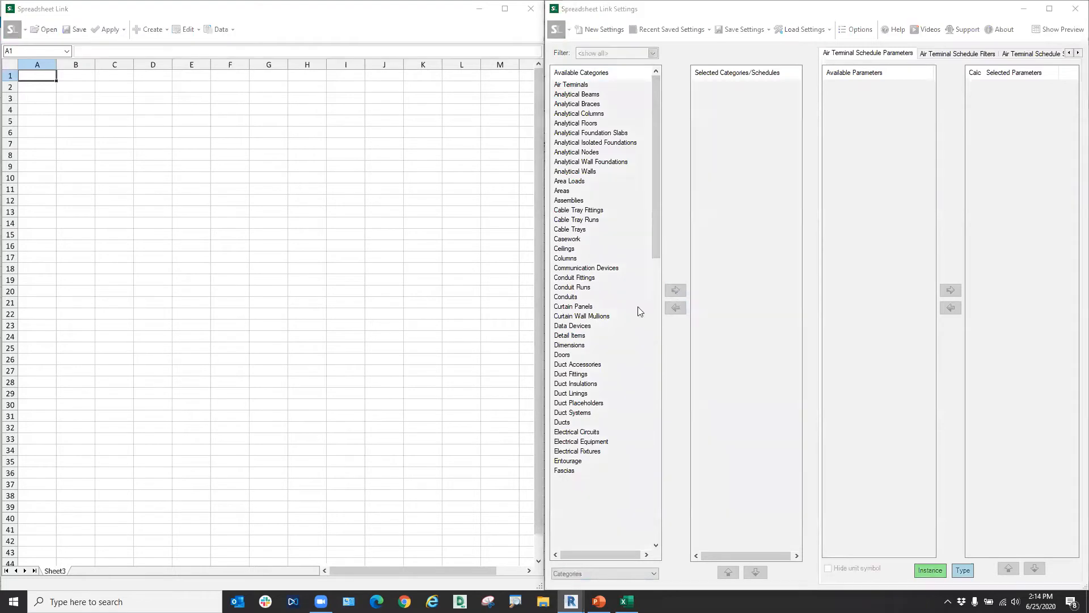
{"action": "scroll", "coordinate": [610, 201], "scroll_direction": "down", "scroll_amount": 16}
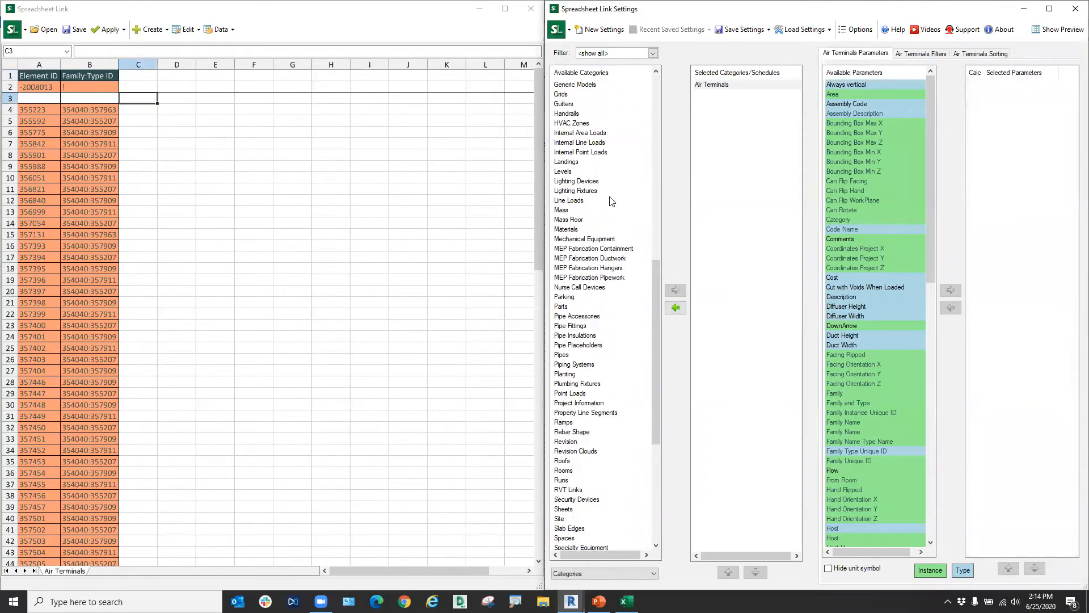
{"action": "scroll", "coordinate": [610, 201], "scroll_direction": "down", "scroll_amount": 2}
{"action": "left_click", "coordinate": [589, 180]}
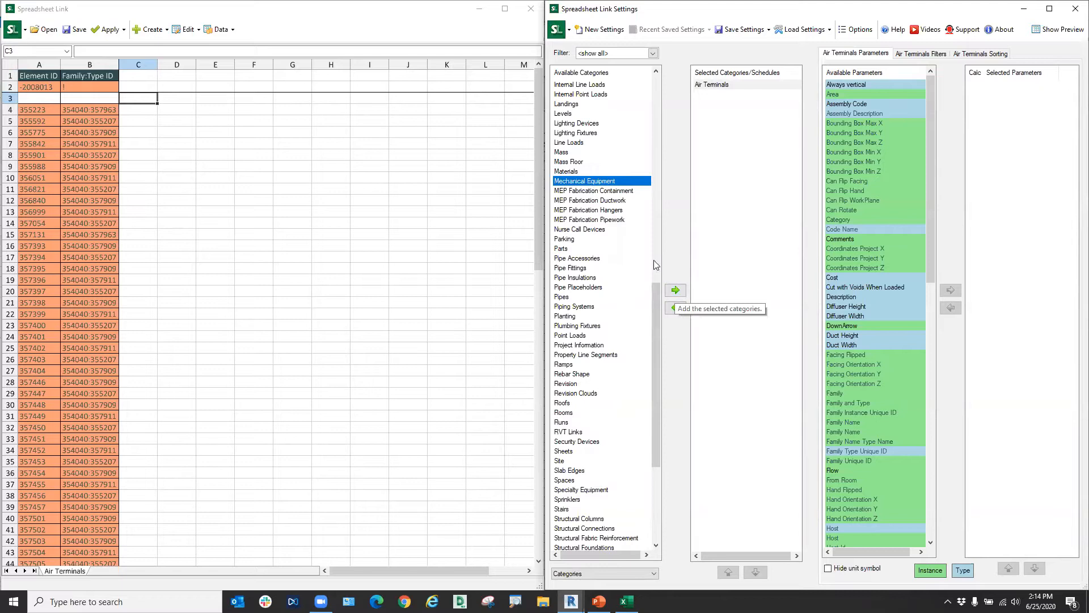
{"action": "left_click", "coordinate": [675, 289]}
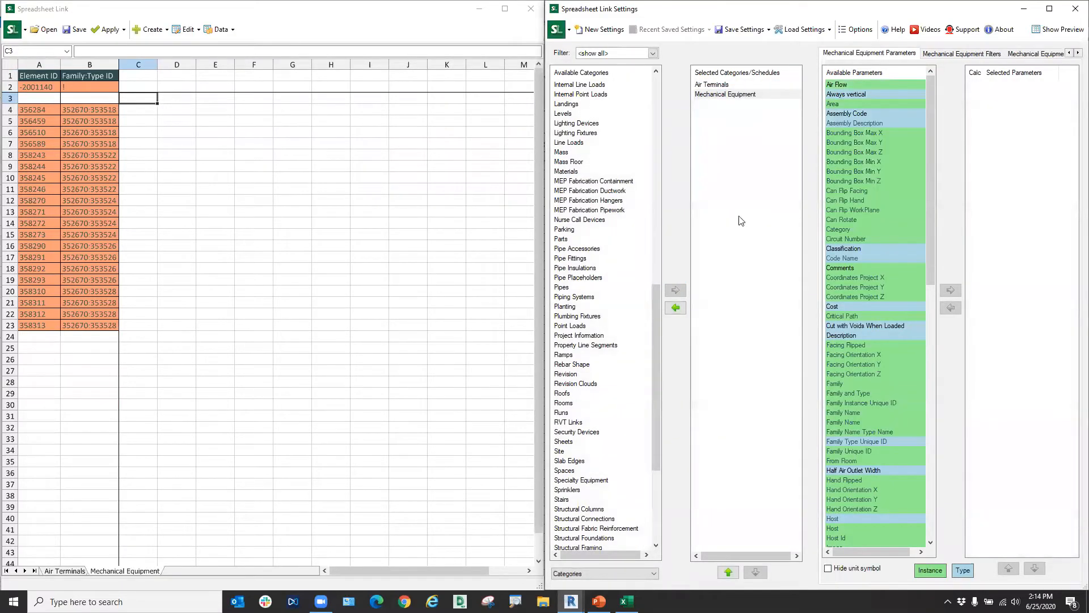
Compare the Air Terminals and Mechanical Equipment worksheets and the parameters available for each category.
{"action": "left_click", "coordinate": [64, 571]}
{"action": "left_click", "coordinate": [100, 573]}
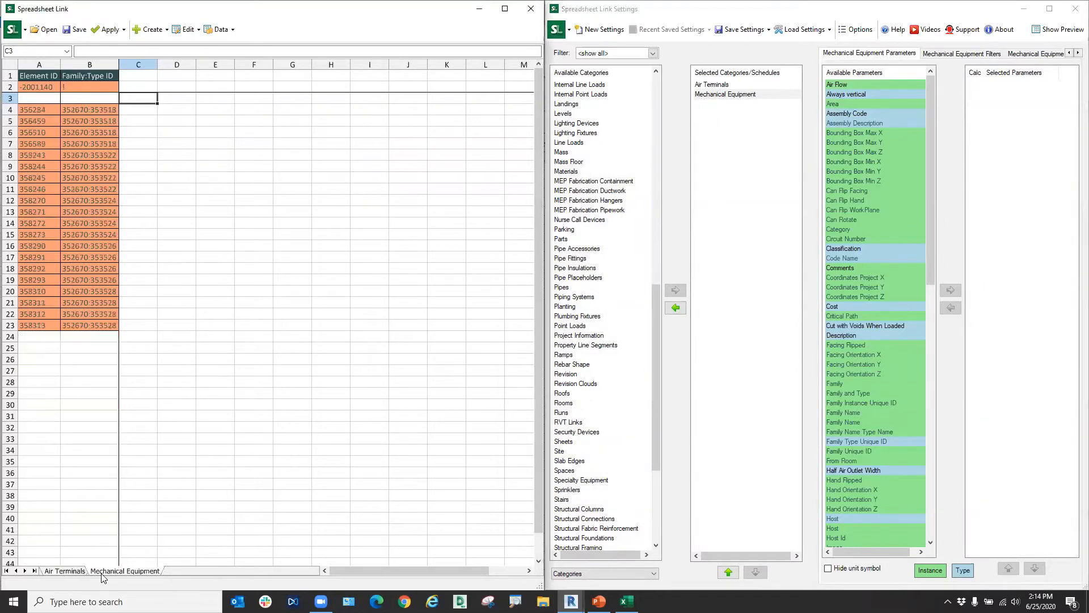
{"action": "left_click", "coordinate": [65, 572]}
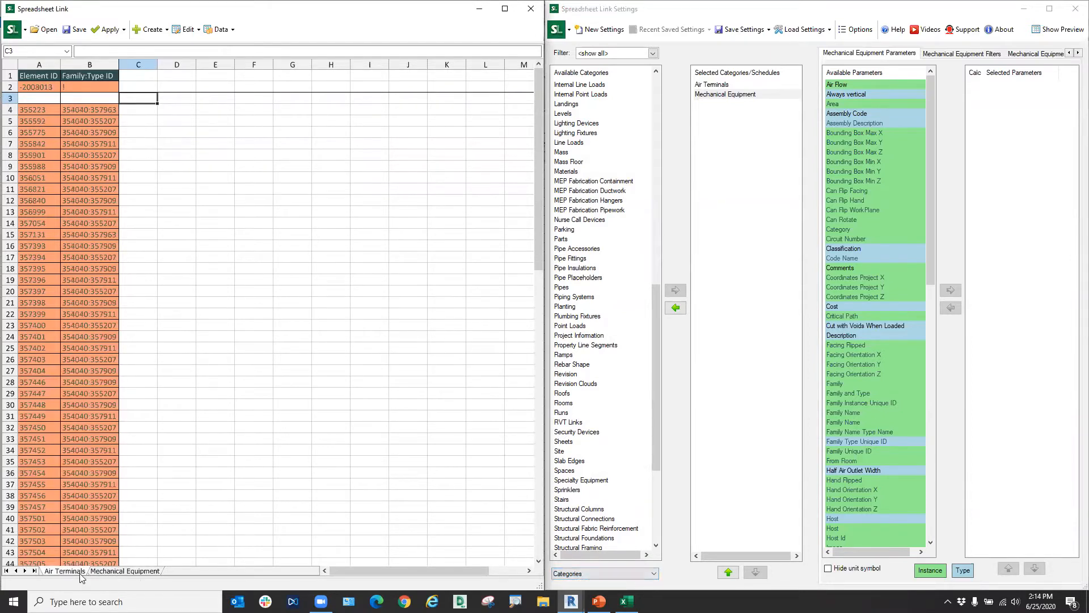
{"action": "left_click", "coordinate": [105, 573]}
{"action": "left_click", "coordinate": [70, 573]}
{"action": "left_click", "coordinate": [710, 105]}
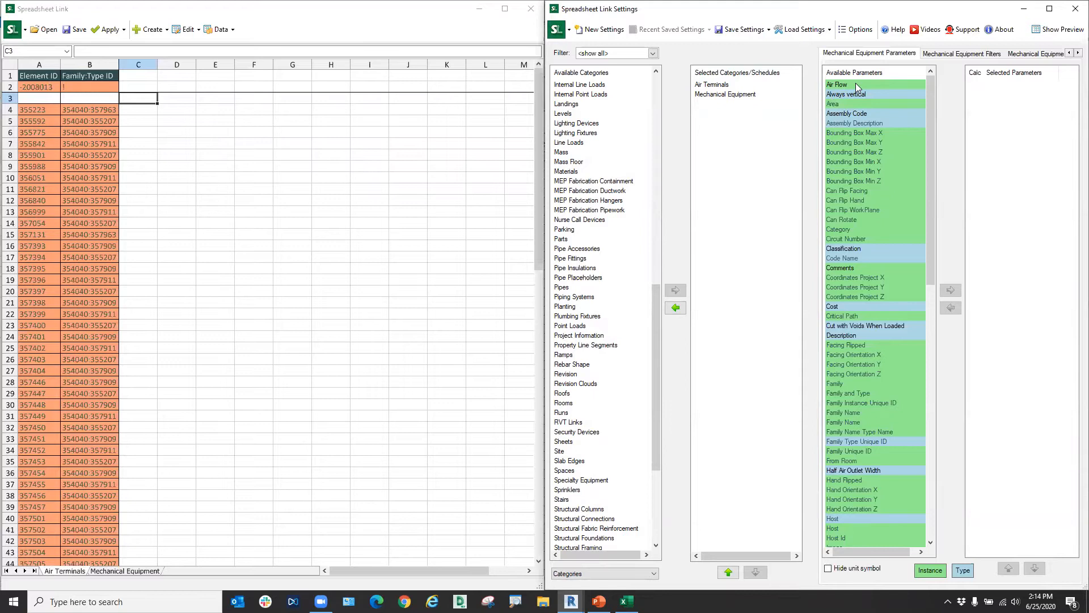
{"action": "left_click", "coordinate": [721, 84]}
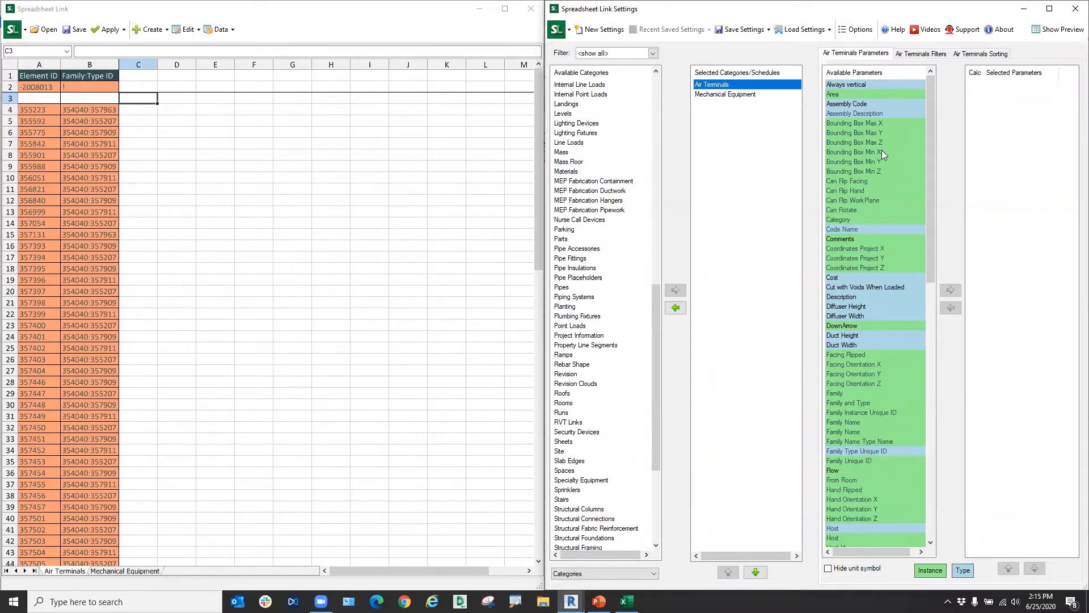
{"action": "left_click", "coordinate": [720, 96]}
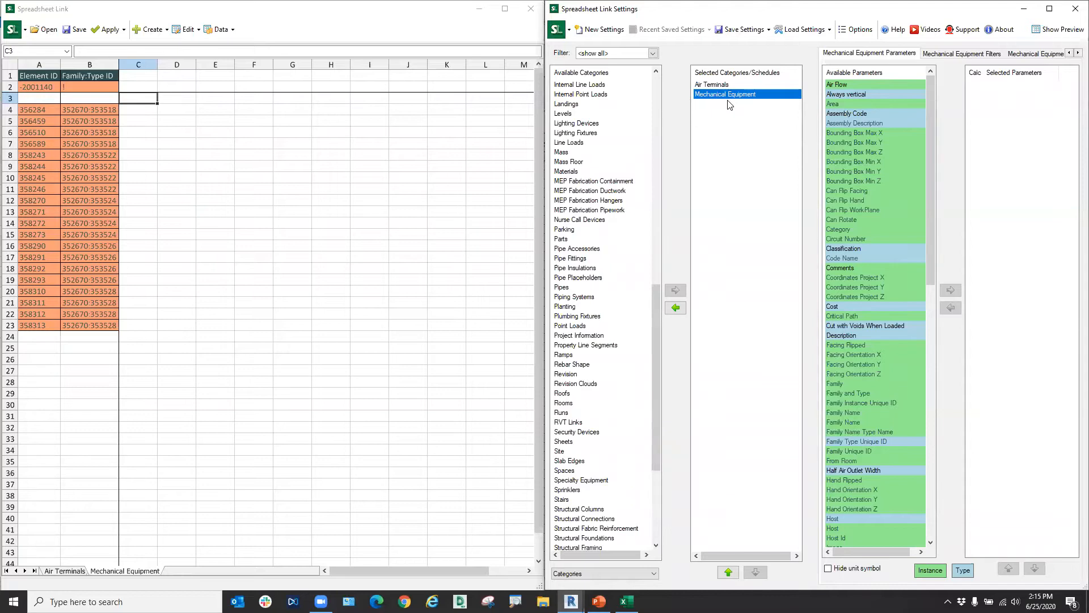
{"action": "left_click", "coordinate": [721, 85]}
{"action": "left_click", "coordinate": [728, 95]}
Add the Diffuser Height and Diffuser Width parameters to the Air Terminals category.
{"action": "left_click", "coordinate": [729, 86]}
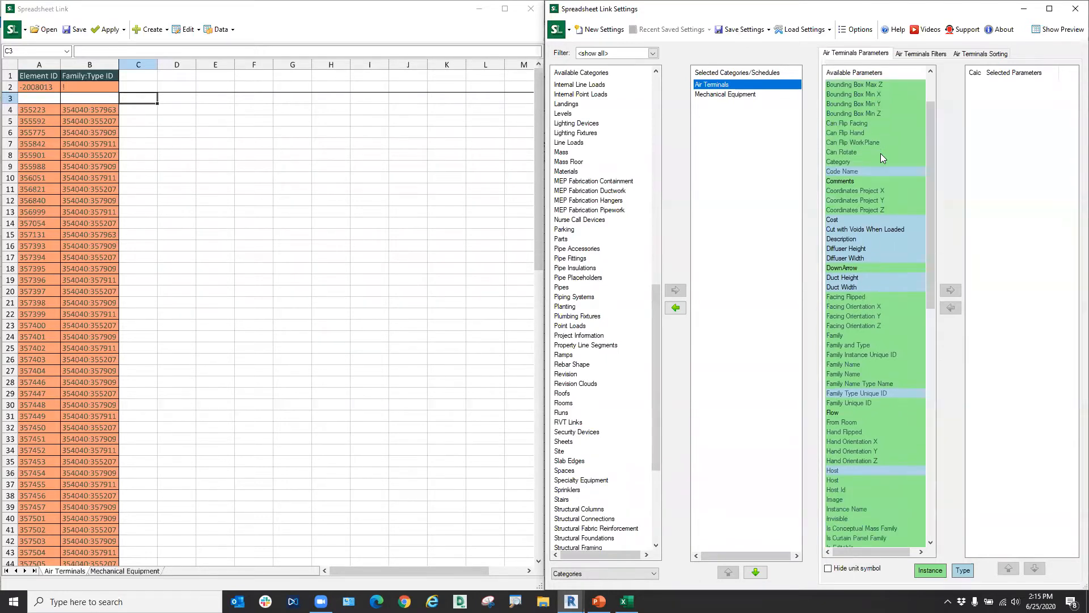
{"action": "scroll", "coordinate": [885, 155], "scroll_direction": "down", "scroll_amount": 4}
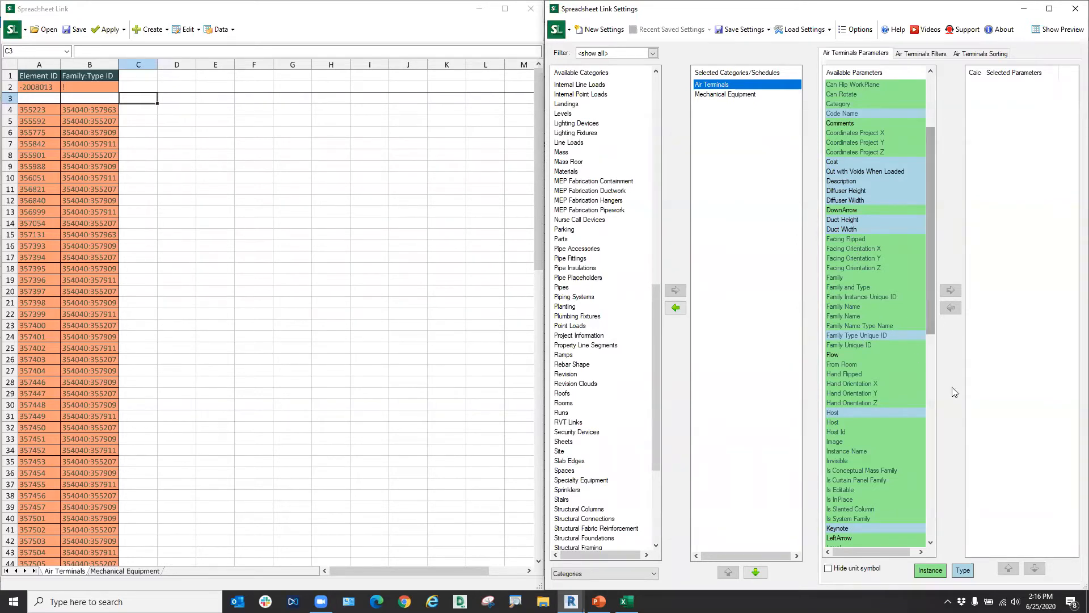
{"action": "scroll", "coordinate": [911, 374], "scroll_direction": "up", "scroll_amount": 4}
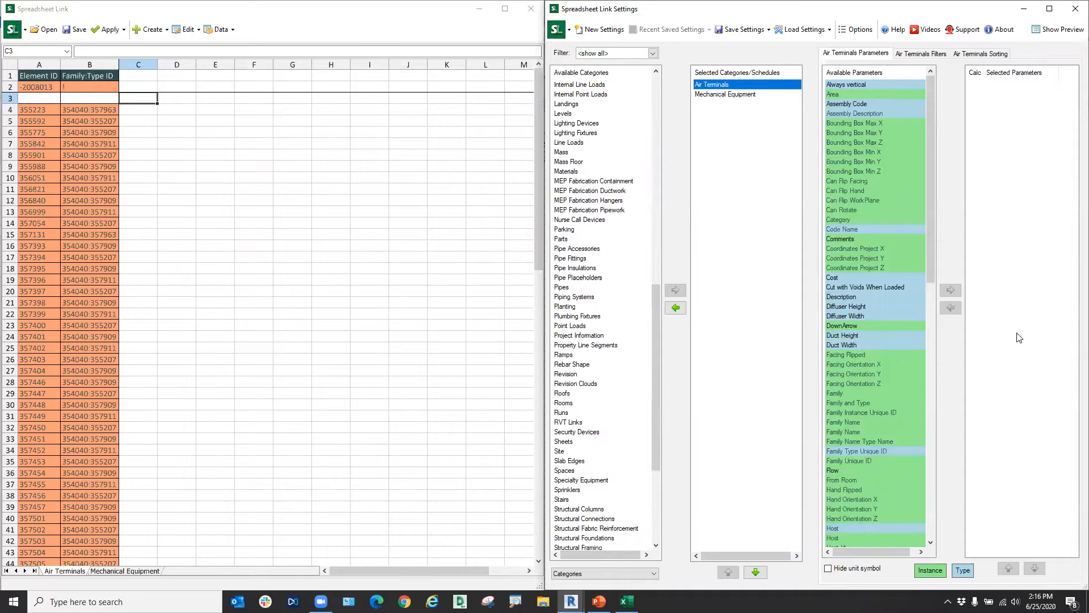
{"action": "scroll", "coordinate": [868, 337], "scroll_direction": "down", "scroll_amount": 20}
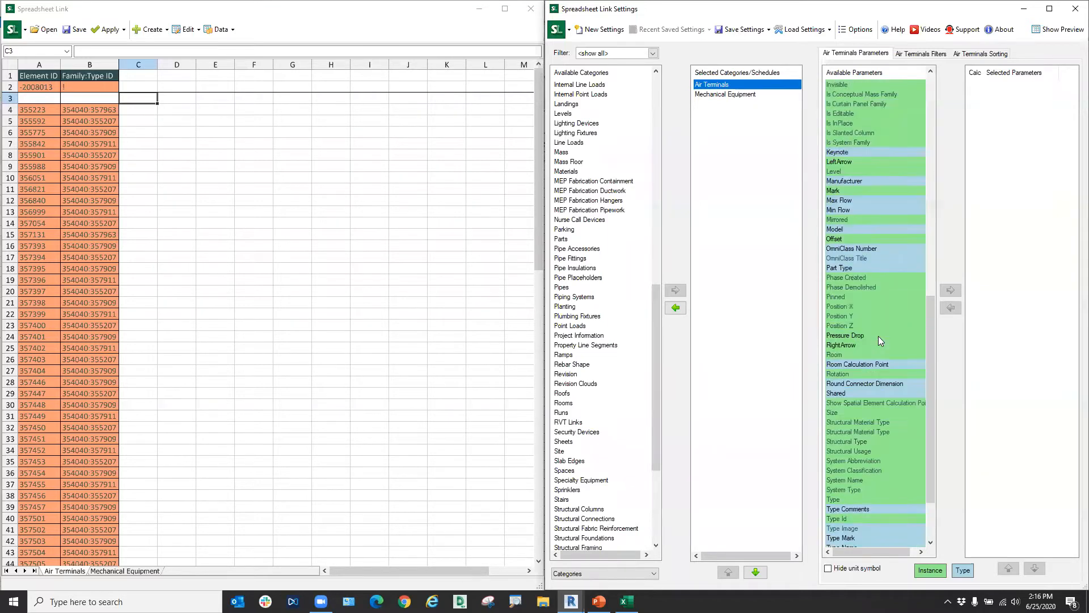
{"action": "scroll", "coordinate": [879, 338], "scroll_direction": "up", "scroll_amount": 20}
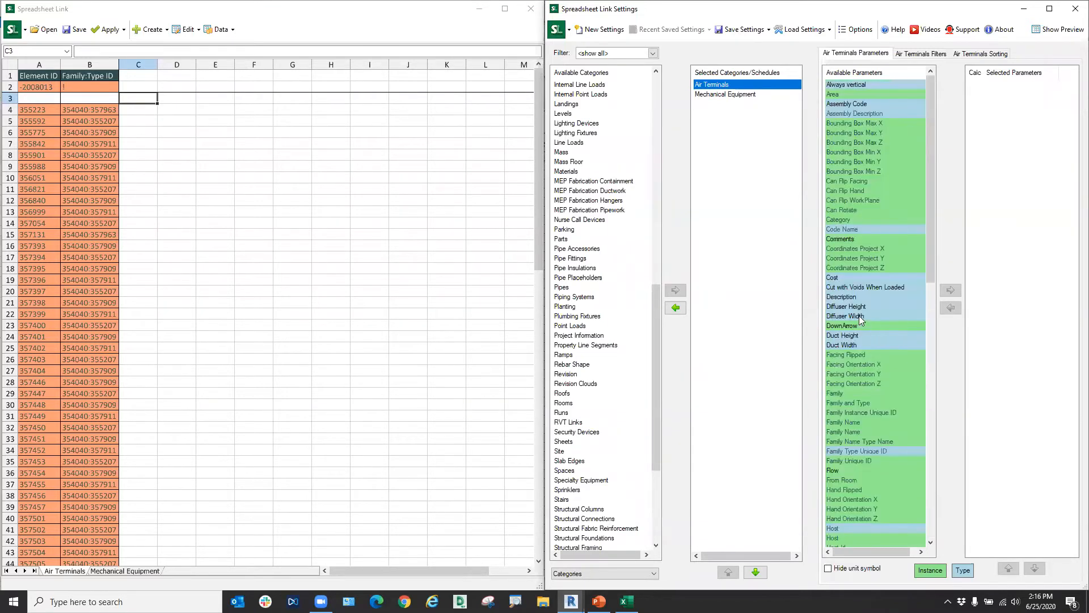
{"action": "left_click", "coordinate": [853, 307]}
{"action": "left_click", "coordinate": [951, 290]}
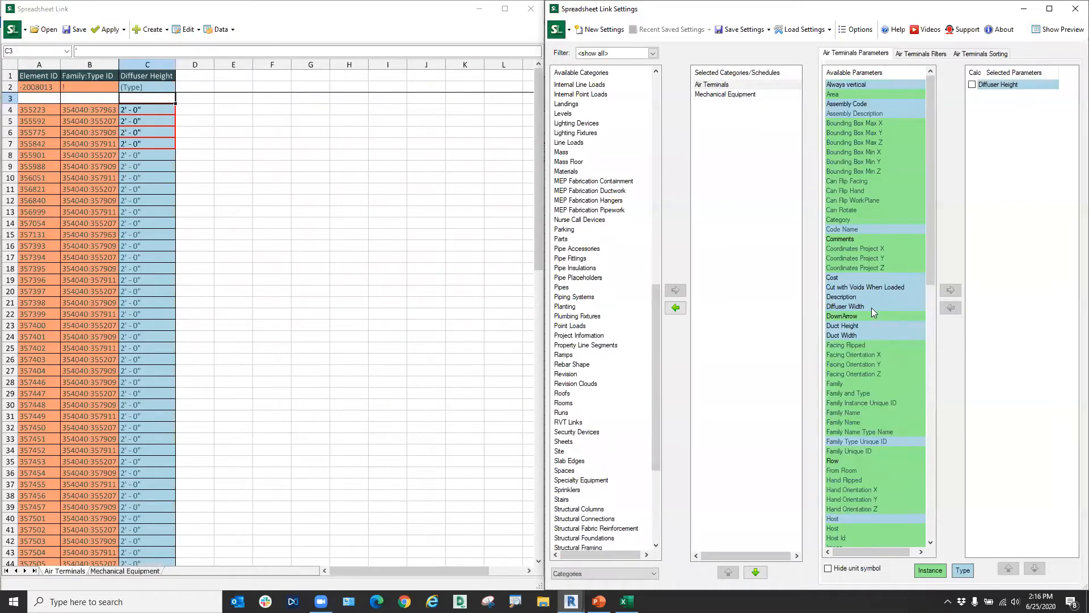
{"action": "left_click", "coordinate": [872, 307]}
{"action": "left_click", "coordinate": [951, 290]}
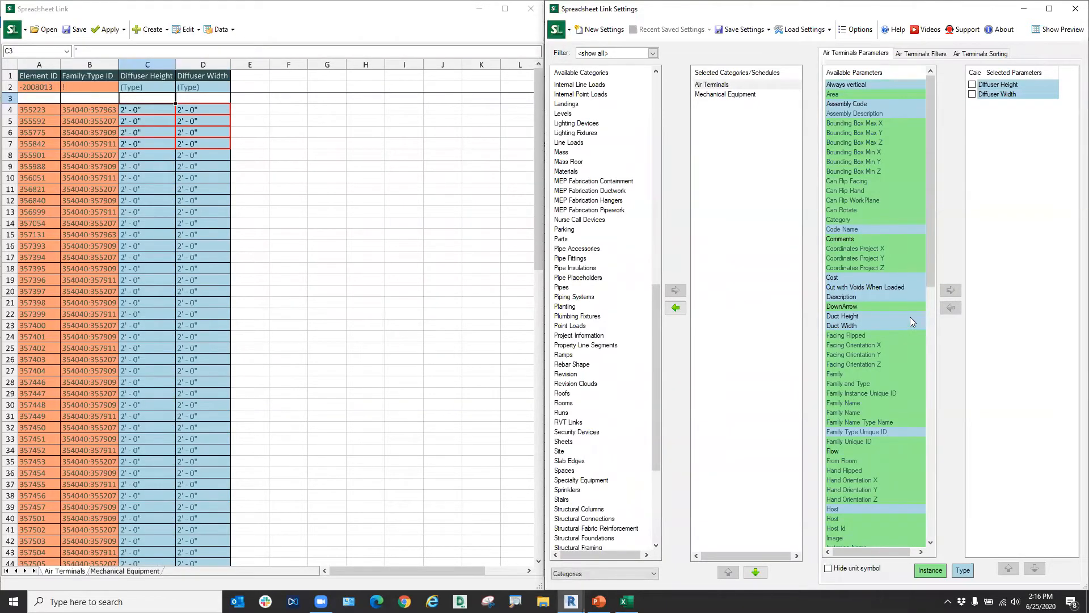
Add the Model and Max Flow parameters to the selected parameters for Air Terminals.
{"action": "scroll", "coordinate": [904, 318], "scroll_direction": "down", "scroll_amount": 1}
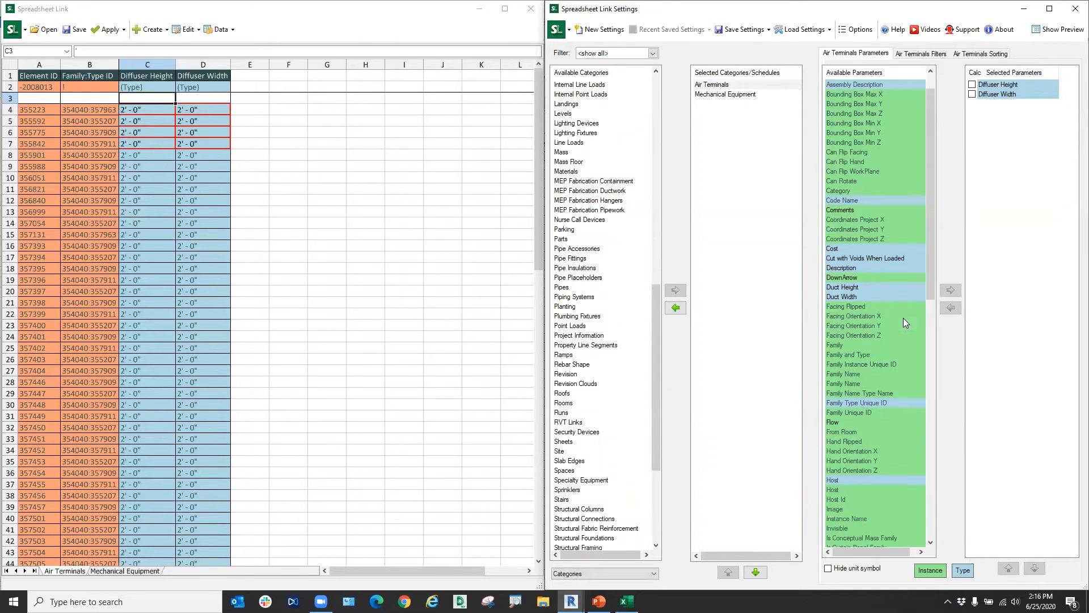
{"action": "scroll", "coordinate": [840, 421], "scroll_direction": "down", "scroll_amount": 7}
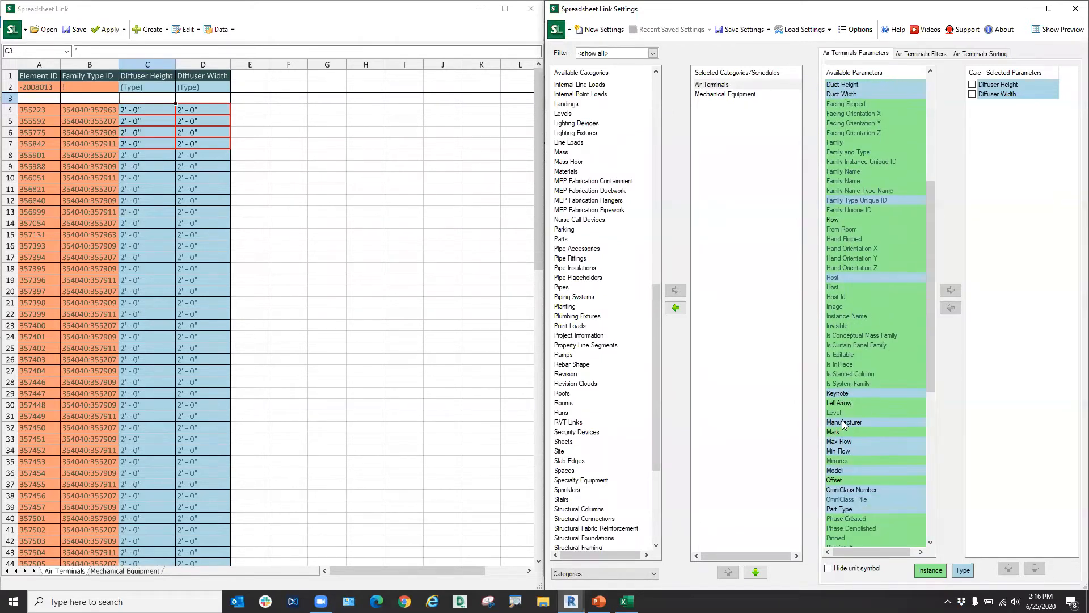
{"action": "left_click", "coordinate": [842, 470]}
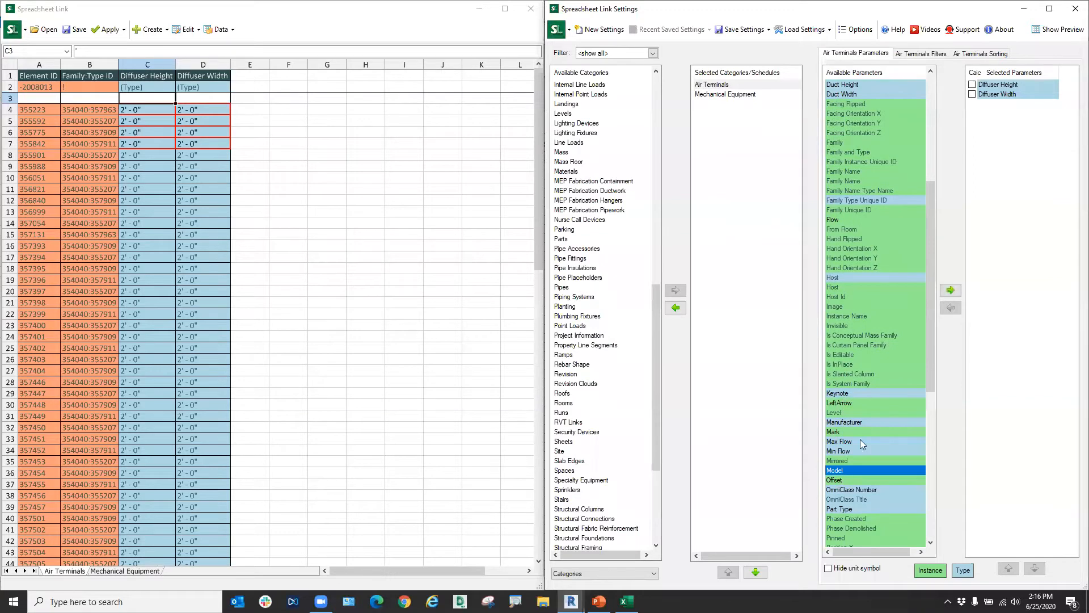
{"action": "left_click", "coordinate": [958, 291]}
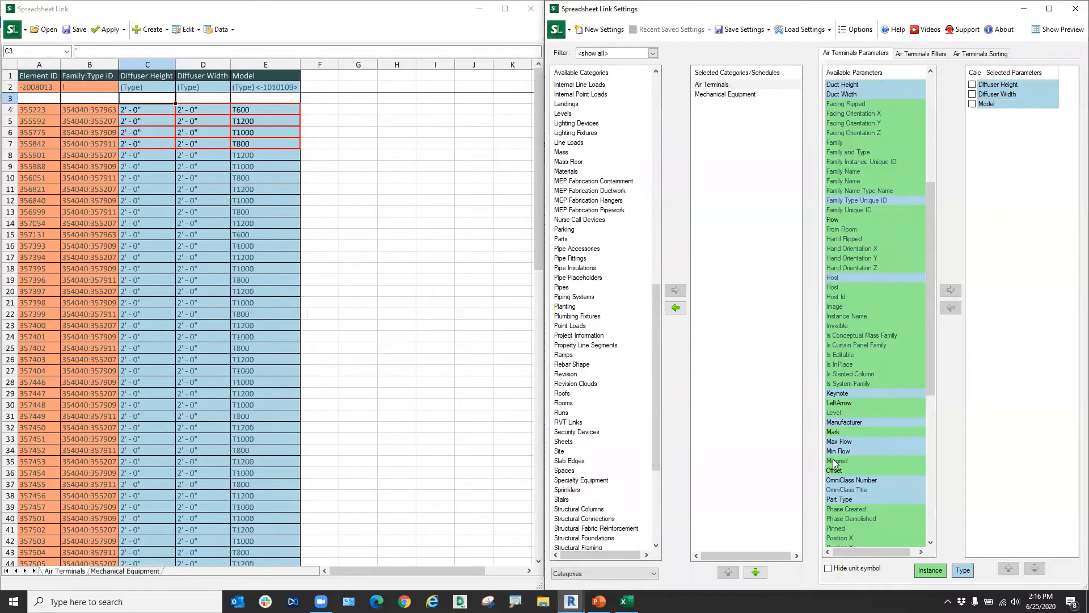
{"action": "left_click", "coordinate": [847, 441]}
{"action": "left_click", "coordinate": [958, 292]}
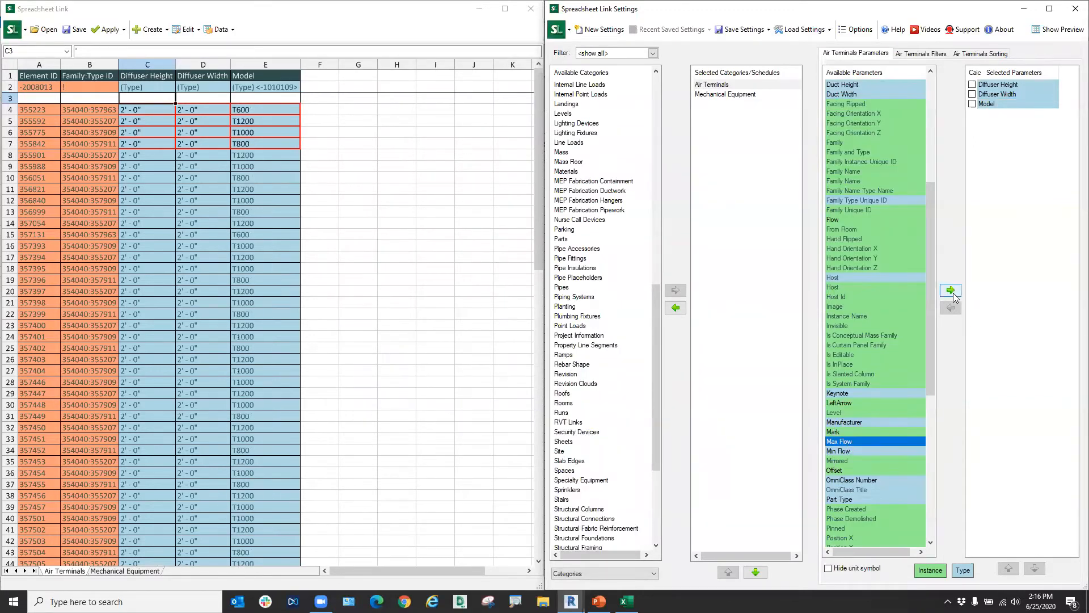
Add the Type parameter to the selected parameters for Air Terminals.
{"action": "scroll", "coordinate": [871, 420], "scroll_direction": "down", "scroll_amount": 10}
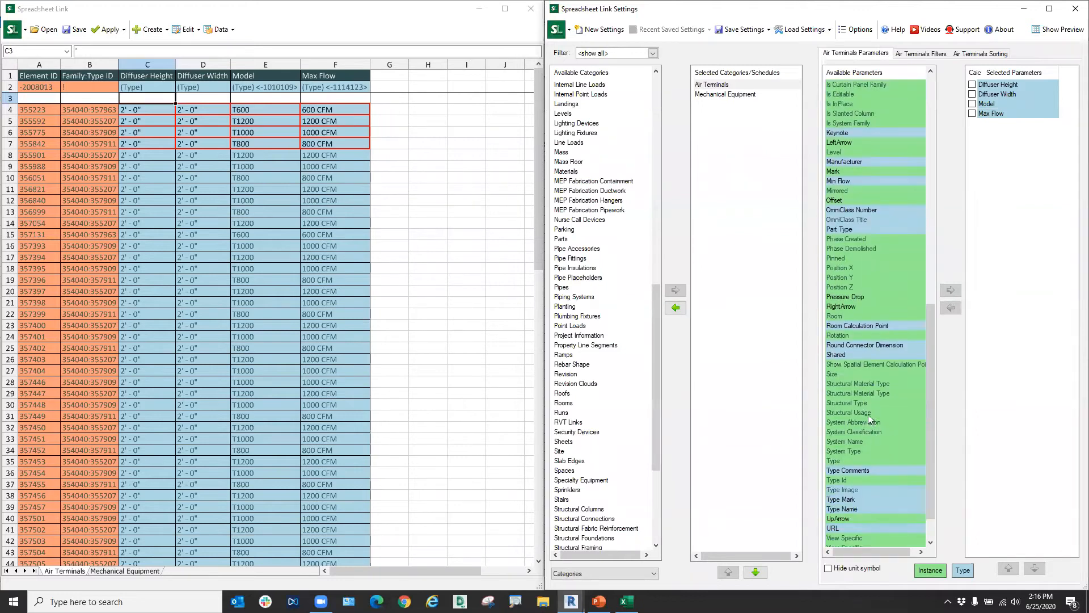
{"action": "left_click", "coordinate": [847, 423]}
{"action": "left_click", "coordinate": [950, 290]}
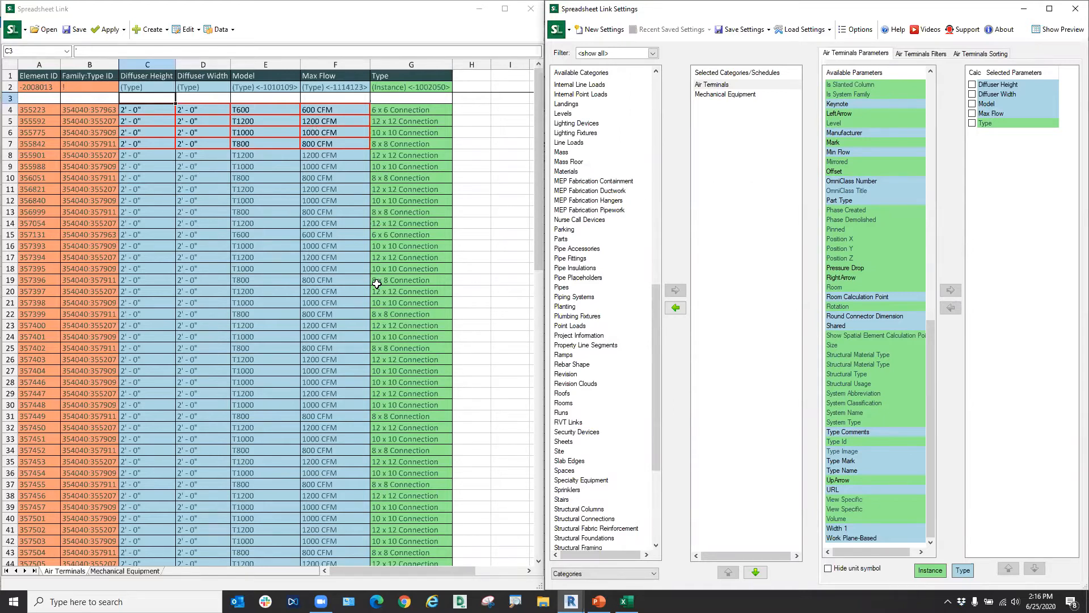
Examine the Type, Max Flow and Model columns, comparing the red-outlined source cells with the formulas in the rows below.
{"action": "left_click_drag", "start_coordinate": [424, 112], "coordinate": [426, 269]}
{"action": "left_click_drag", "start_coordinate": [329, 117], "coordinate": [329, 258]}
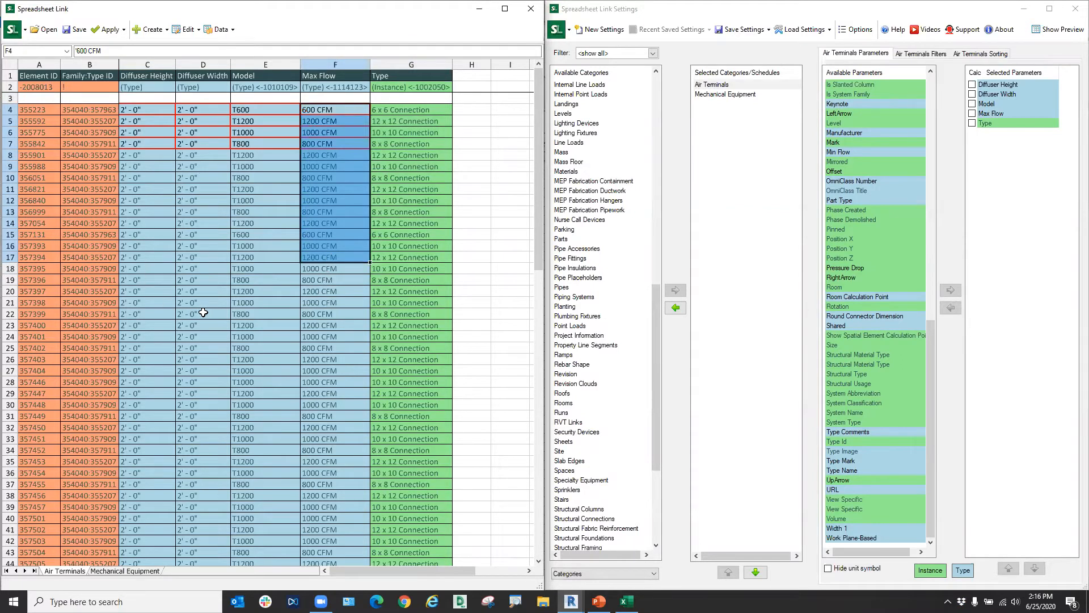
{"action": "left_click", "coordinate": [241, 213]}
{"action": "left_click", "coordinate": [285, 294]}
{"action": "left_click", "coordinate": [326, 205]}
{"action": "left_click", "coordinate": [253, 192]}
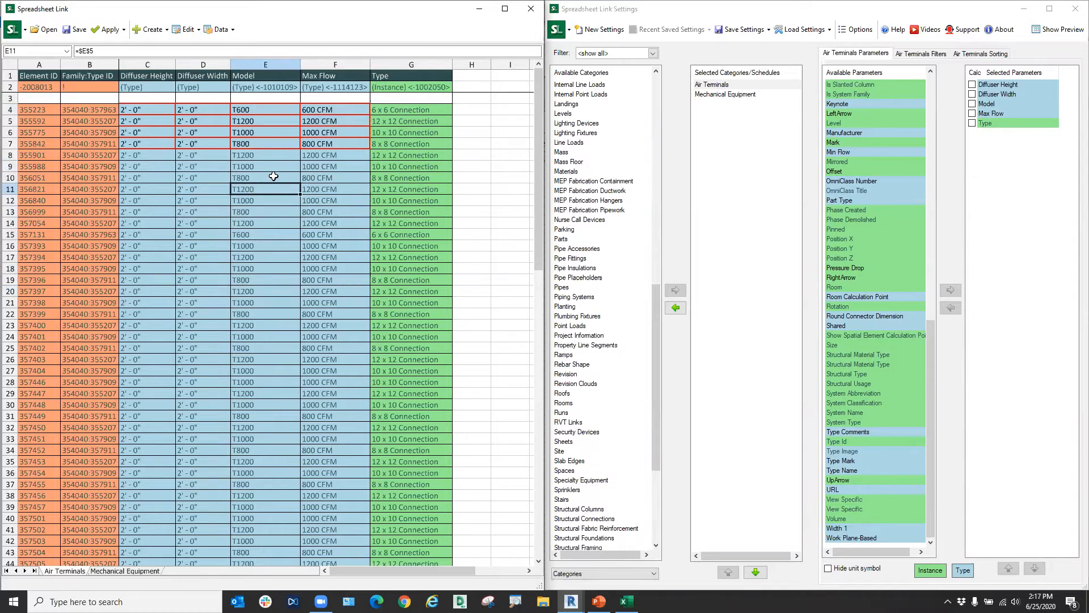
{"action": "left_click_drag", "start_coordinate": [267, 154], "coordinate": [245, 361]}
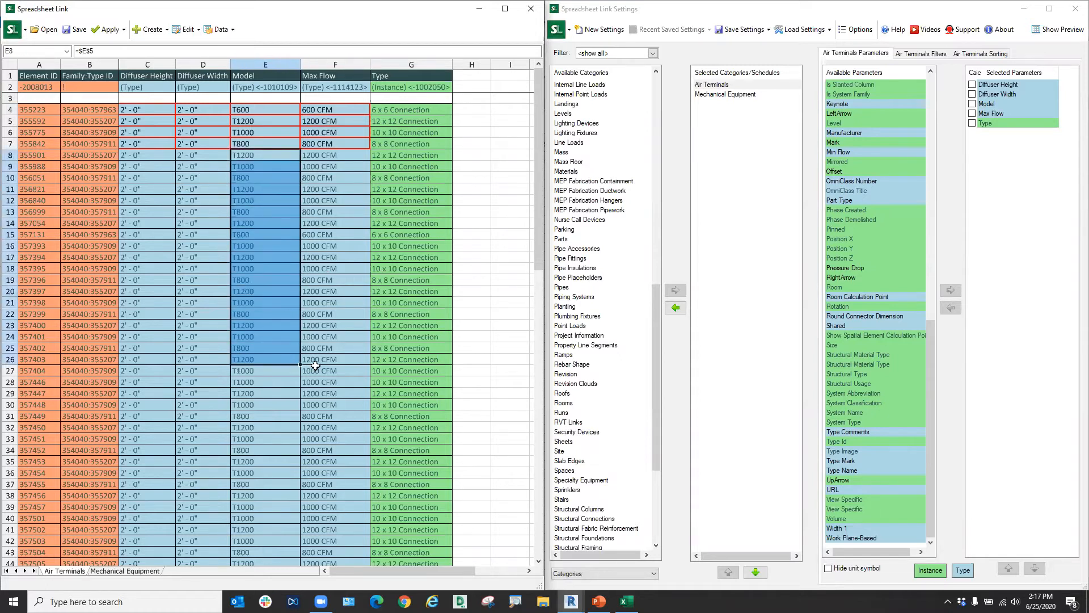
{"action": "left_click", "coordinate": [316, 365]}
{"action": "left_click_drag", "start_coordinate": [321, 155], "coordinate": [322, 297]}
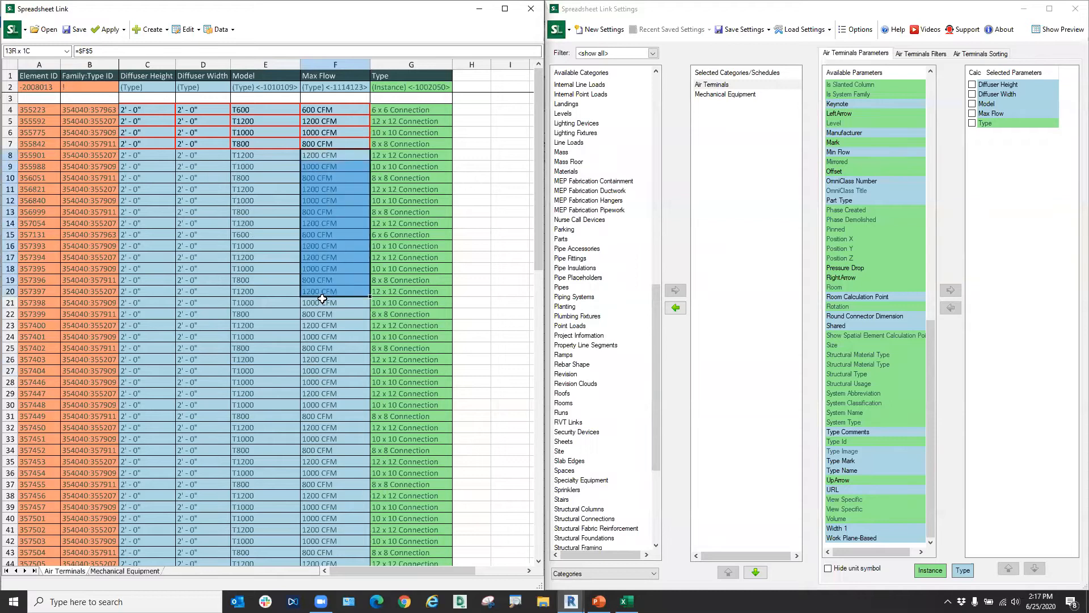
{"action": "left_click_drag", "start_coordinate": [318, 109], "coordinate": [318, 144]}
{"action": "left_click", "coordinate": [333, 312]}
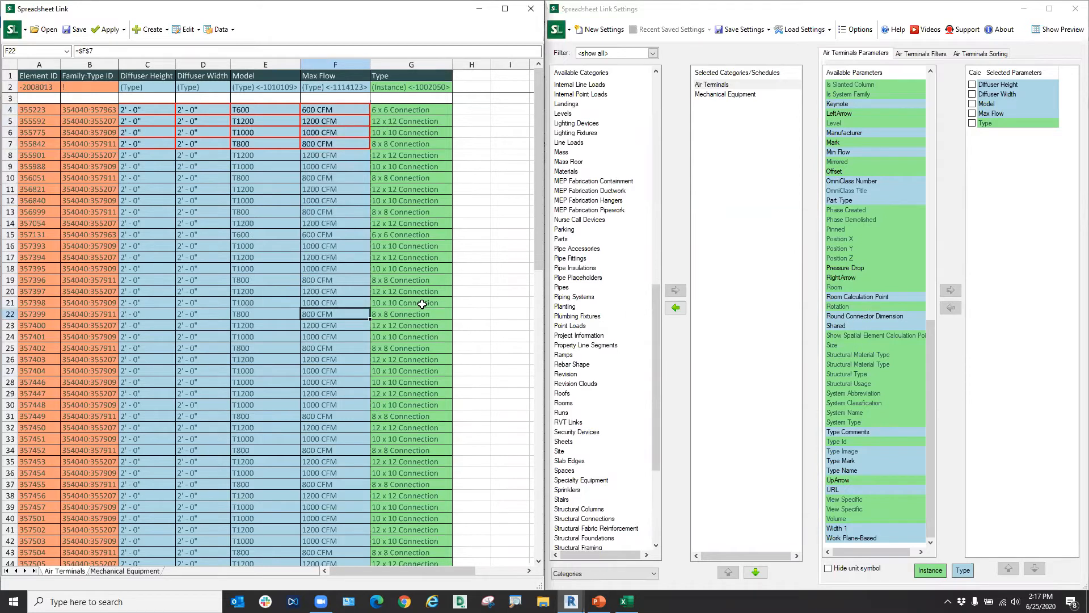
{"action": "left_click", "coordinate": [264, 168]}
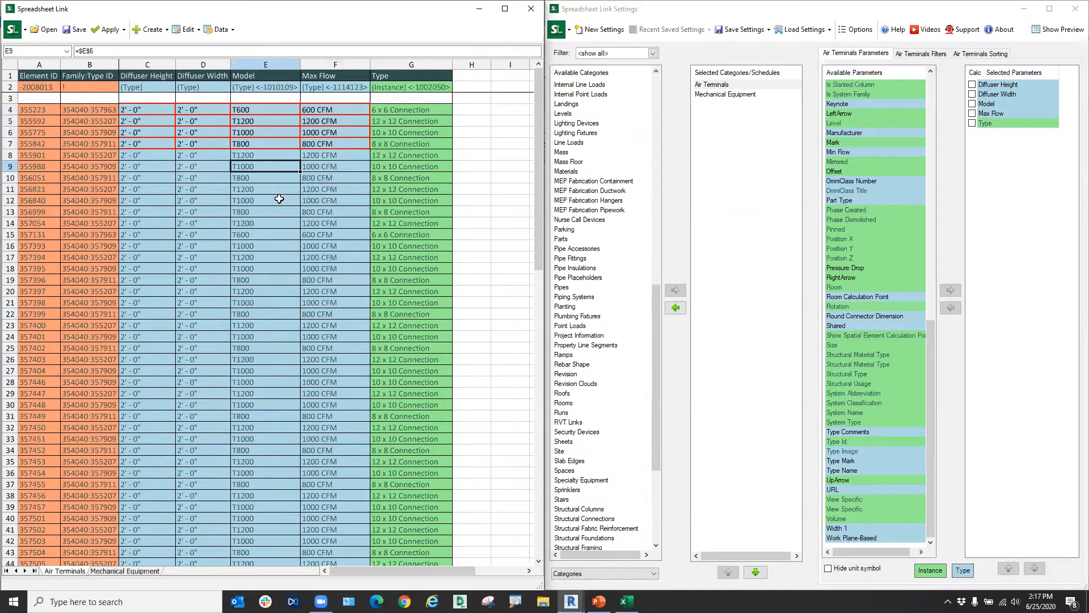
Compare the outlined Diffuser Height, Diffuser Width and Model cells in rows 4 to 7 with linked cells further down.
{"action": "left_click", "coordinate": [162, 109]}
{"action": "left_click", "coordinate": [163, 140]}
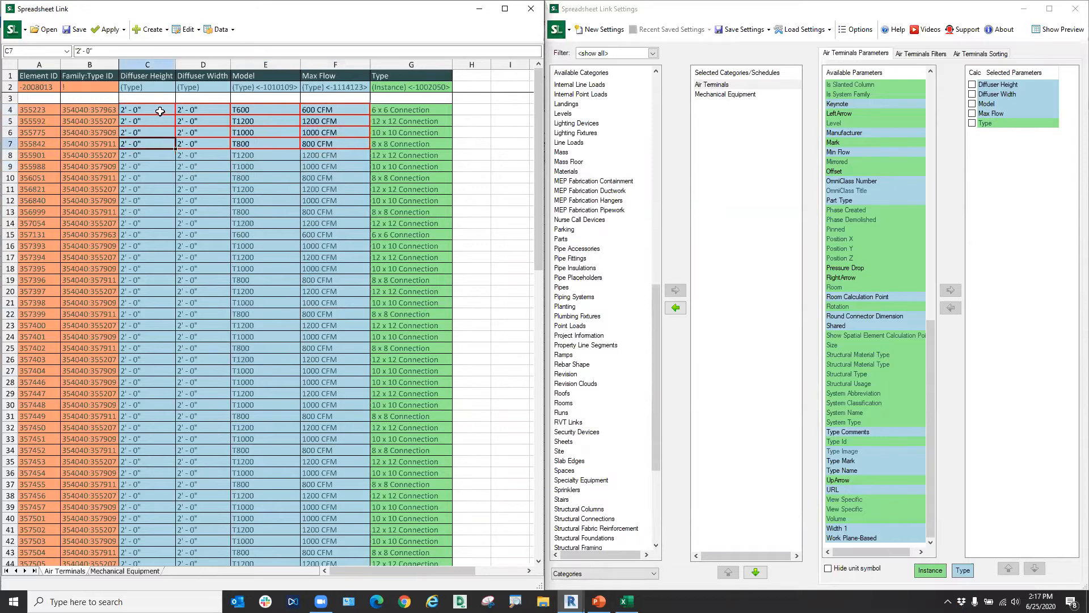
{"action": "left_click_drag", "start_coordinate": [160, 111], "coordinate": [195, 111]}
{"action": "left_click", "coordinate": [199, 230]}
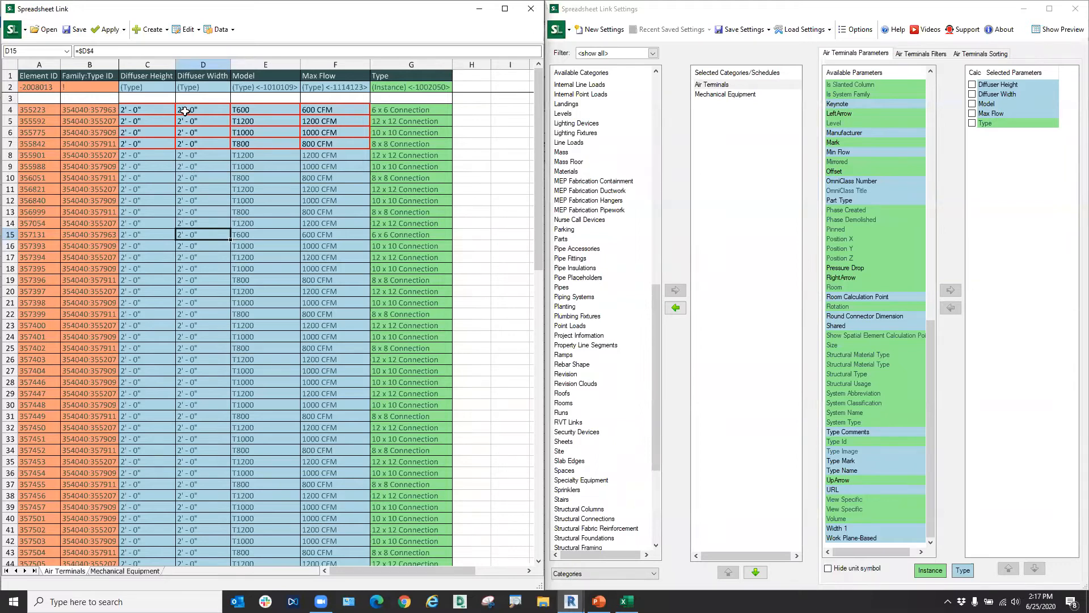
{"action": "left_click", "coordinate": [251, 112]}
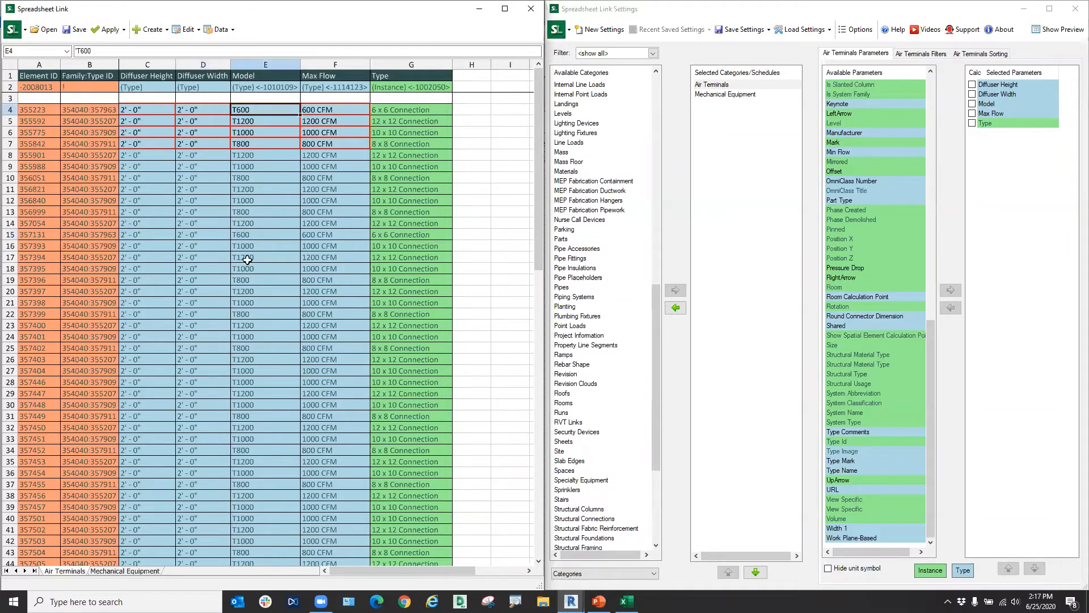
{"action": "left_click_drag", "start_coordinate": [47, 121], "coordinate": [64, 433]}
{"action": "left_click", "coordinate": [297, 404]}
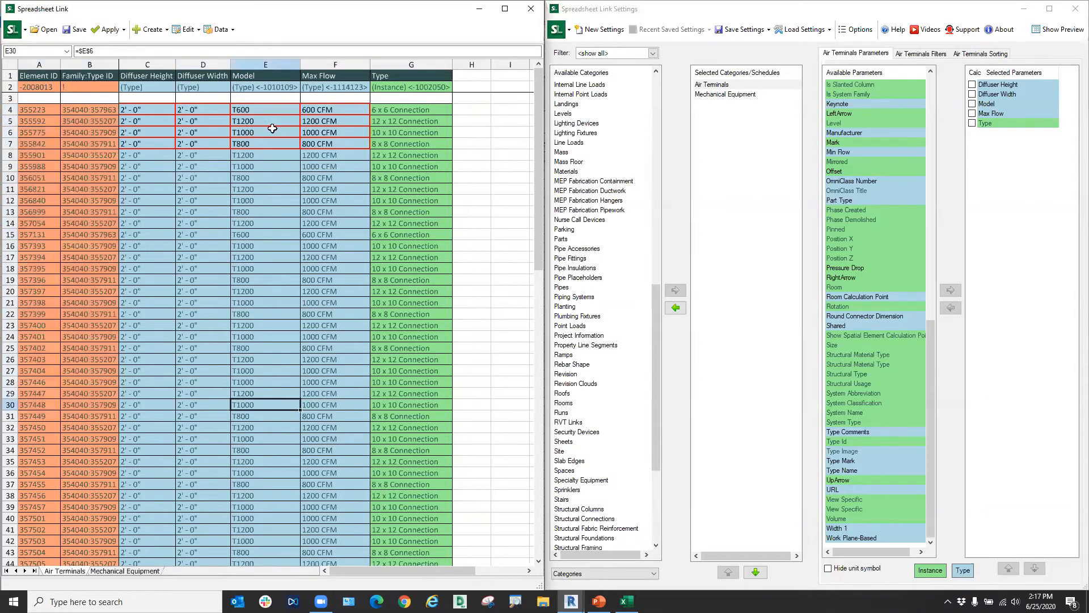
{"action": "left_click", "coordinate": [250, 112]}
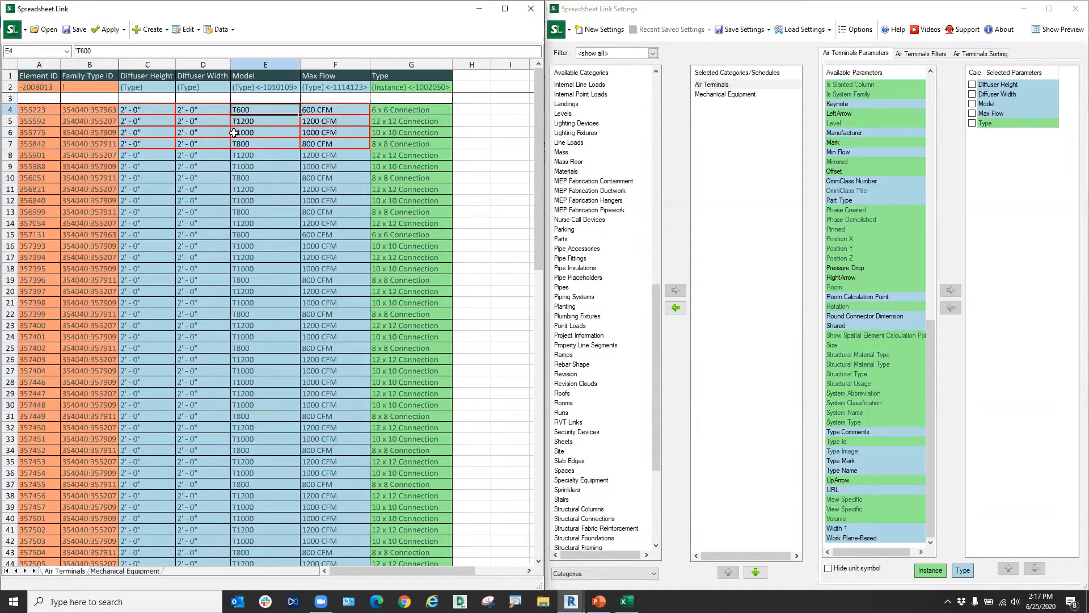
{"action": "left_click", "coordinate": [156, 109]}
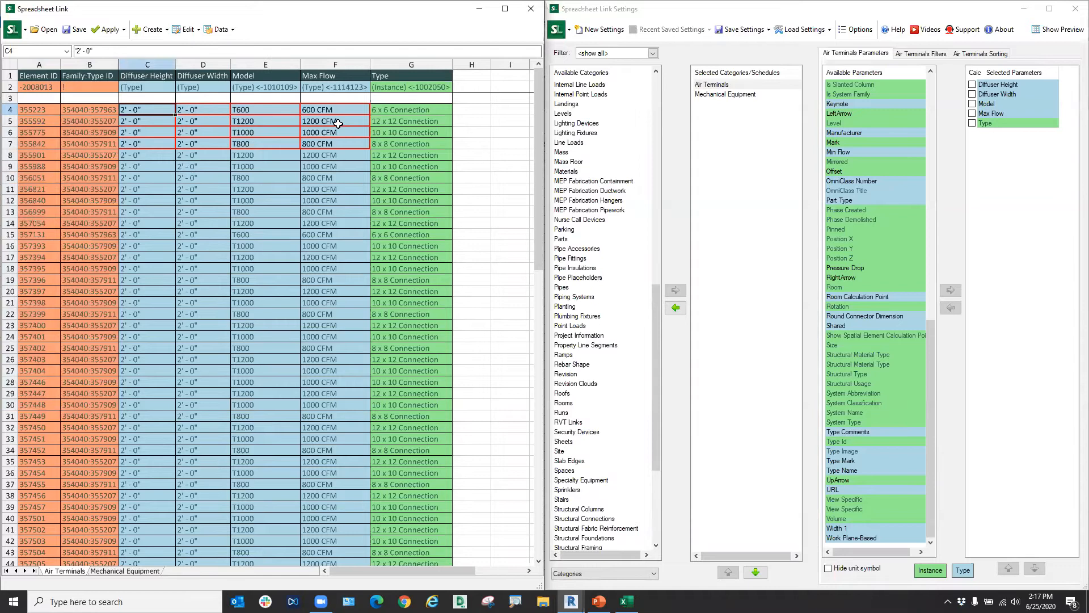
Look through the Type column for the air terminals that use the 6 x 6 Connection type.
{"action": "left_click", "coordinate": [397, 109]}
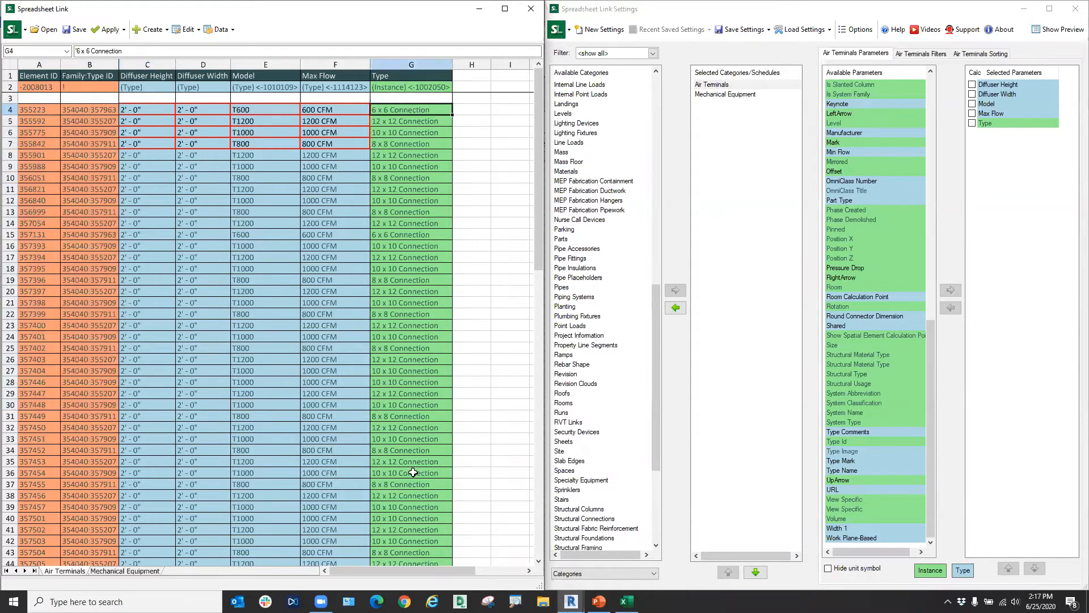
{"action": "left_click", "coordinate": [395, 235]}
{"action": "scroll", "coordinate": [396, 368], "scroll_direction": "down", "scroll_amount": 1}
{"action": "scroll", "coordinate": [396, 368], "scroll_direction": "down", "scroll_amount": 20}
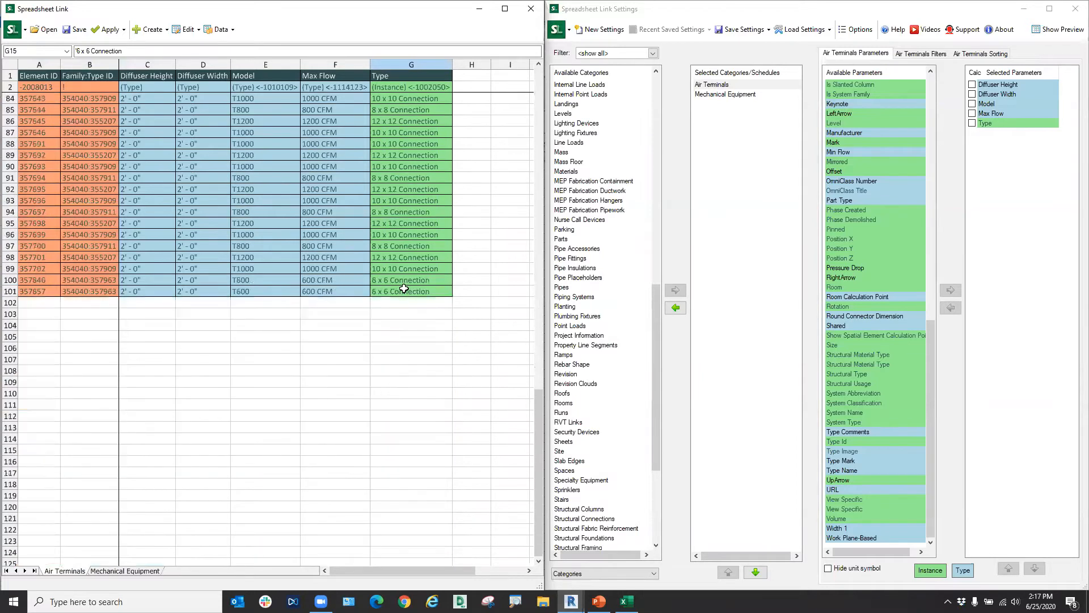
{"action": "left_click", "coordinate": [409, 291]}
{"action": "scroll", "coordinate": [293, 275], "scroll_direction": "up", "scroll_amount": 20}
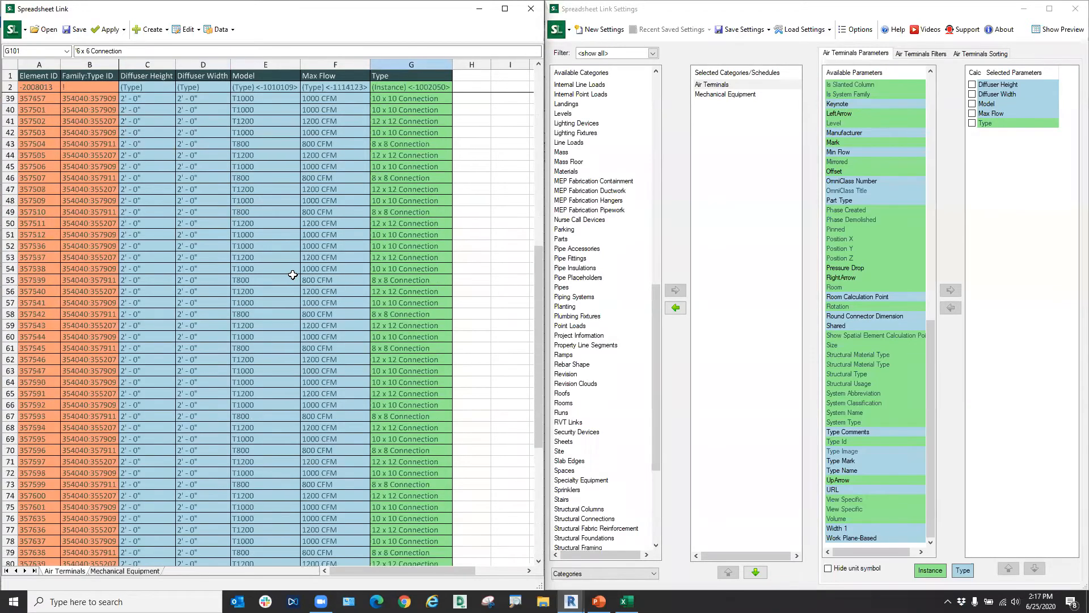
{"action": "left_click", "coordinate": [218, 223]}
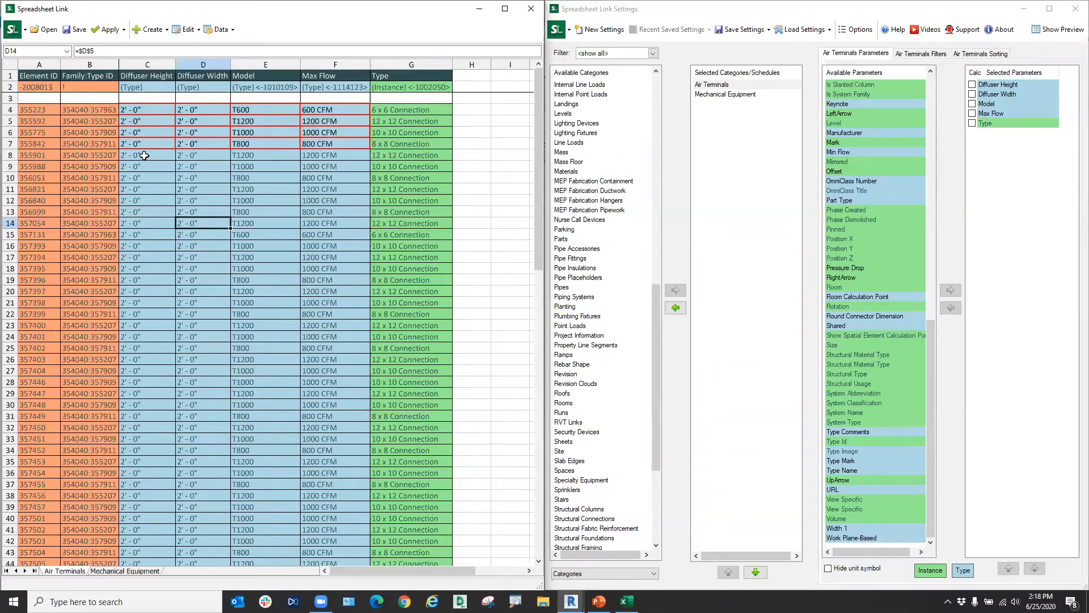
Change the Model value in cell E4 for the 6 x 6 Connection type to T600X.
{"action": "left_click", "coordinate": [187, 112]}
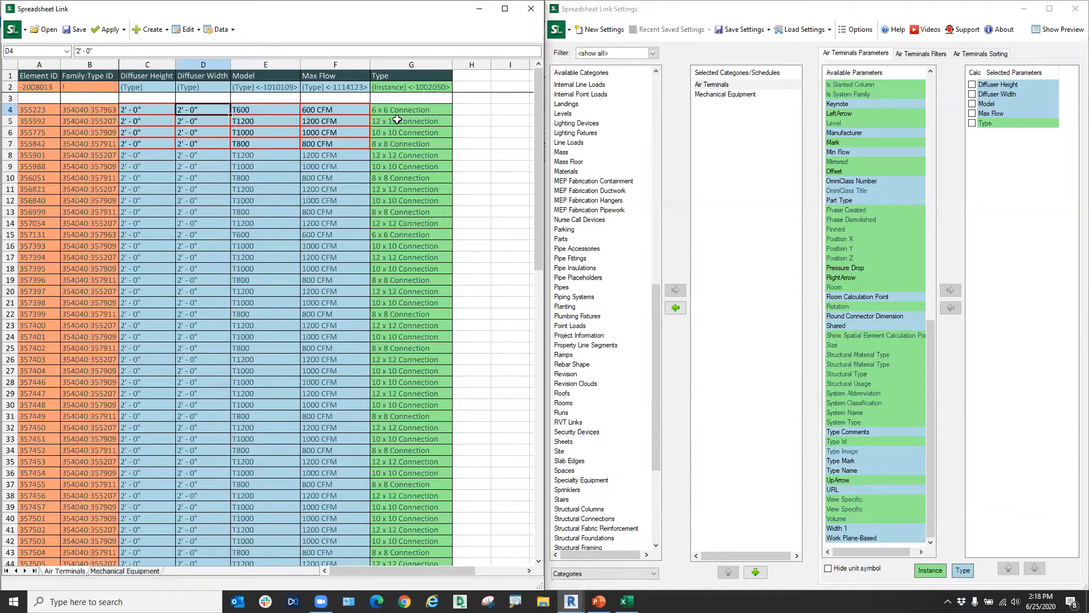
{"action": "left_click", "coordinate": [272, 111]}
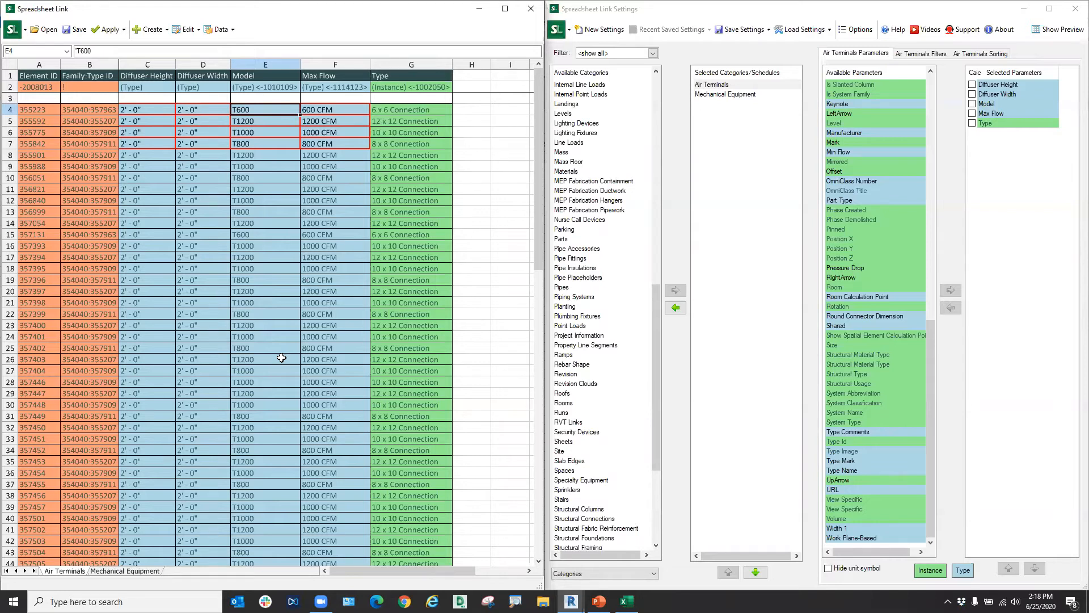
{"action": "double_click", "coordinate": [263, 110]}
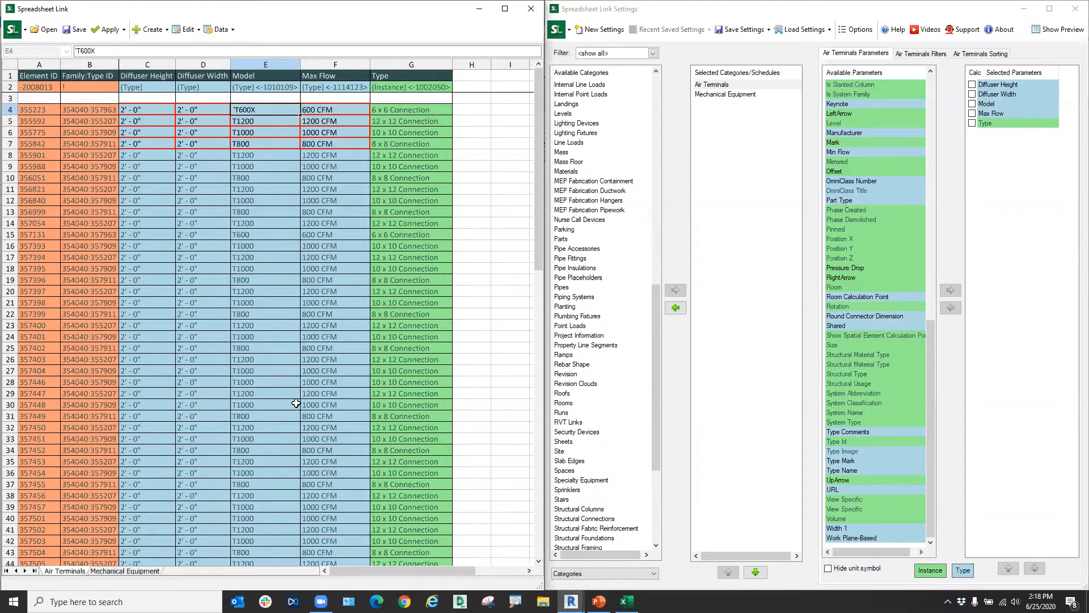
{"action": "left_click", "coordinate": [282, 274]}
Check the Model values of the other 6 x 6 Connection air terminals in rows 15, 100 and 101.
{"action": "left_click", "coordinate": [277, 233]}
{"action": "left_click", "coordinate": [398, 235]}
{"action": "left_click", "coordinate": [261, 234]}
{"action": "scroll", "coordinate": [320, 369], "scroll_direction": "down", "scroll_amount": 20}
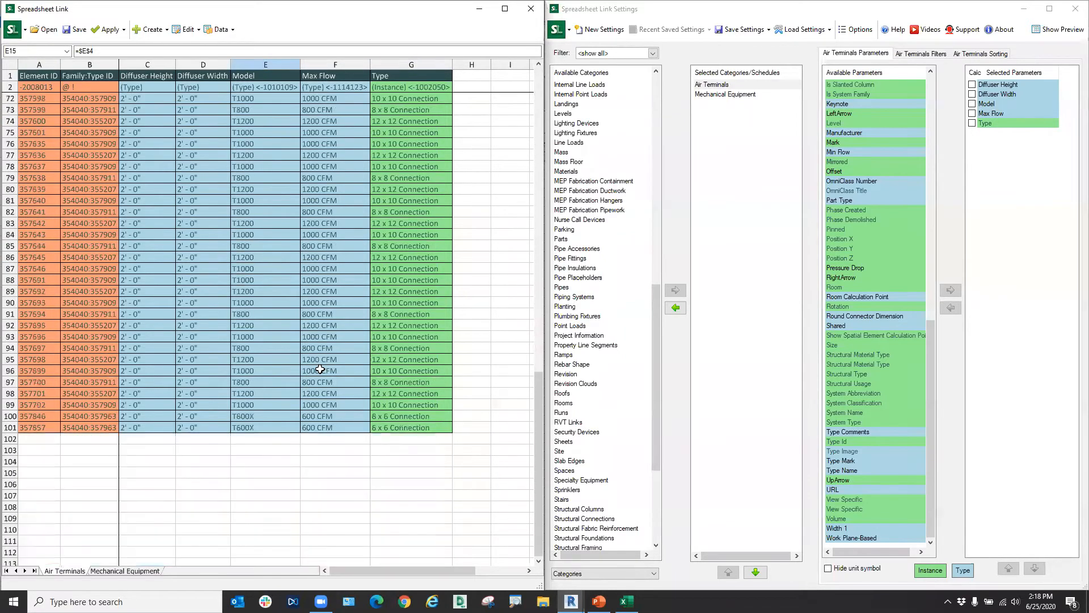
{"action": "scroll", "coordinate": [320, 370], "scroll_direction": "down", "scroll_amount": 3}
{"action": "left_click_drag", "start_coordinate": [277, 313], "coordinate": [284, 324]}
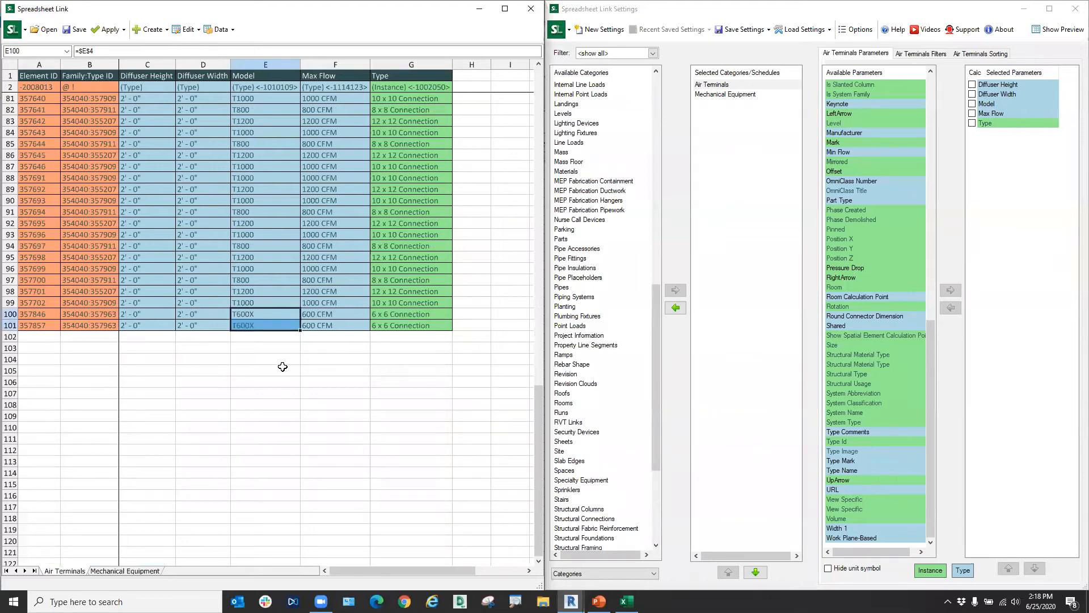
{"action": "scroll", "coordinate": [282, 367], "scroll_direction": "up", "scroll_amount": 20}
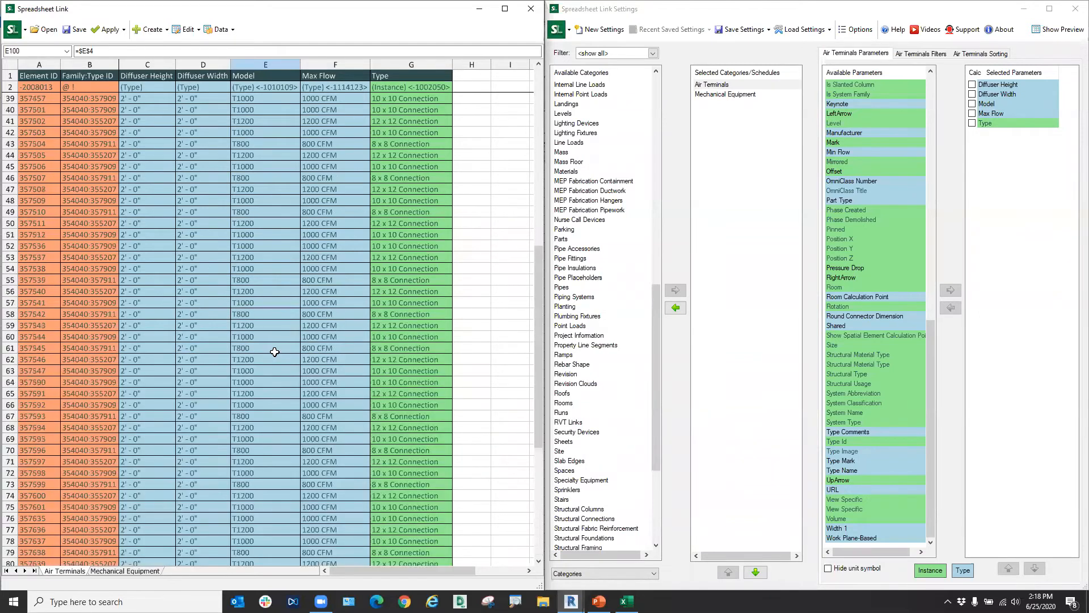
Inspect the editable source cells in rows 4 to 7 against the linked formula in Model cell E25.
{"action": "left_click", "coordinate": [272, 110]}
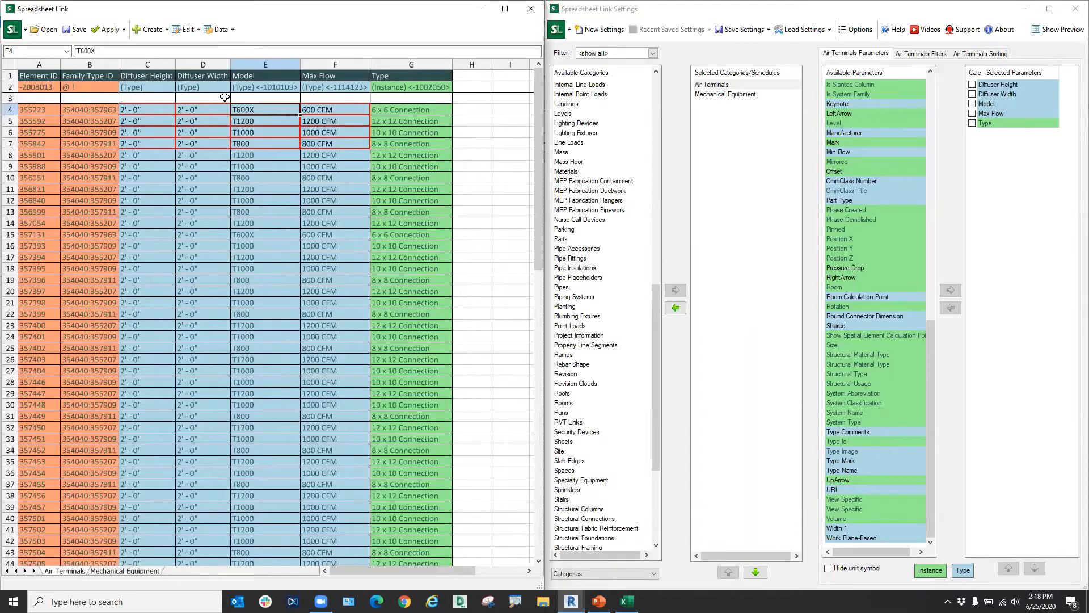
{"action": "left_click_drag", "start_coordinate": [148, 112], "coordinate": [250, 145]}
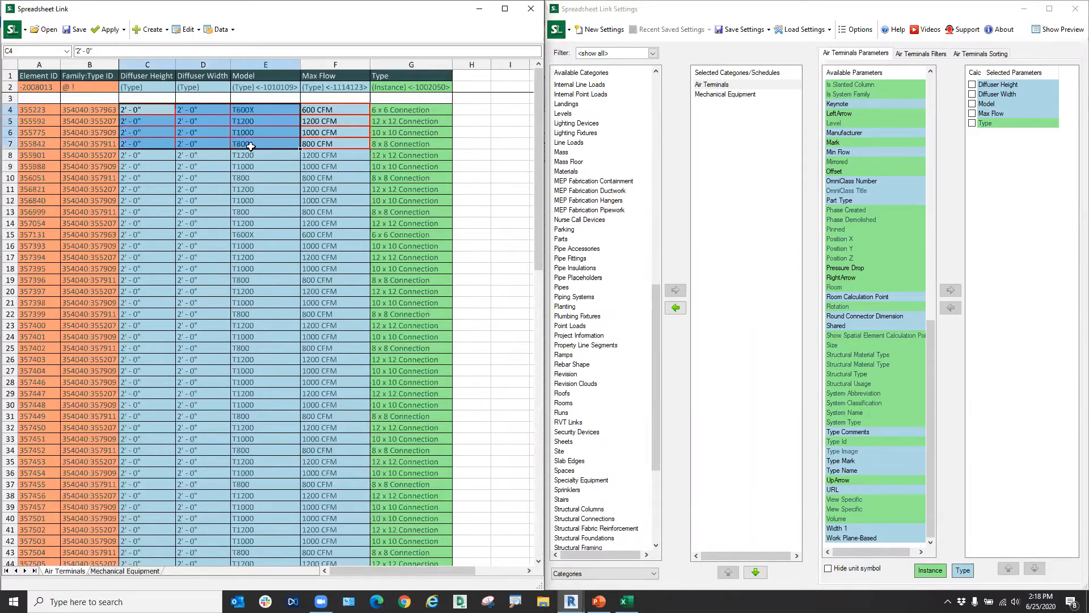
{"action": "left_click", "coordinate": [332, 133]}
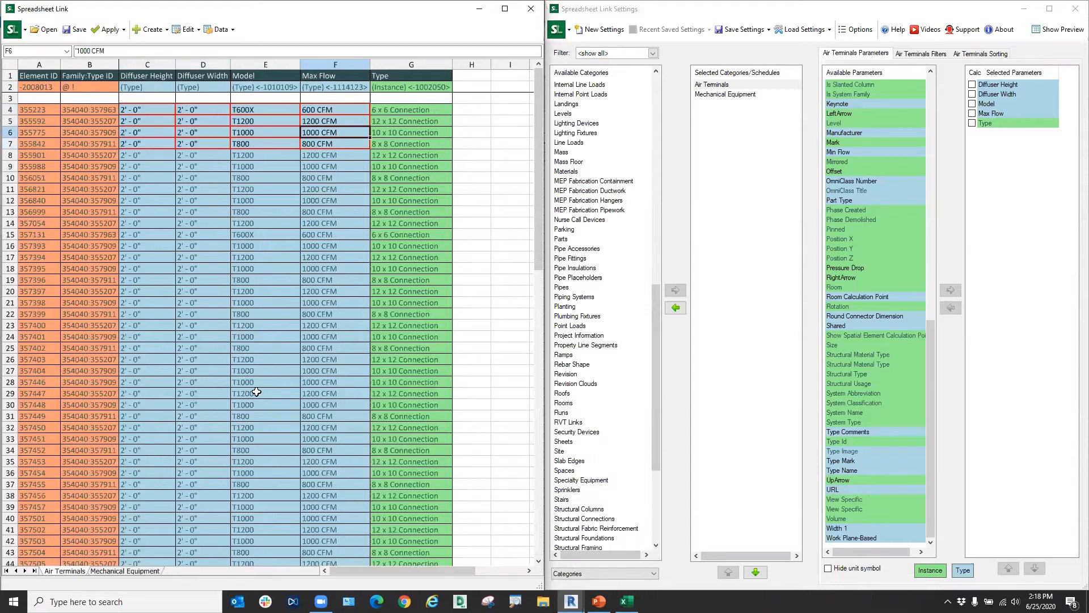
{"action": "left_click", "coordinate": [264, 349]}
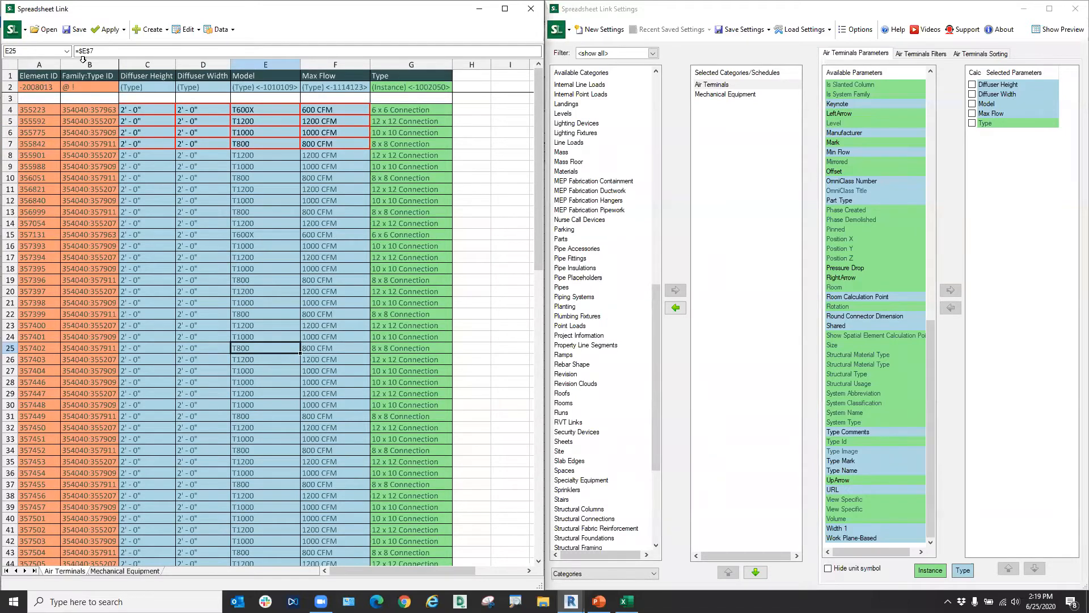
{"action": "left_click", "coordinate": [267, 145]}
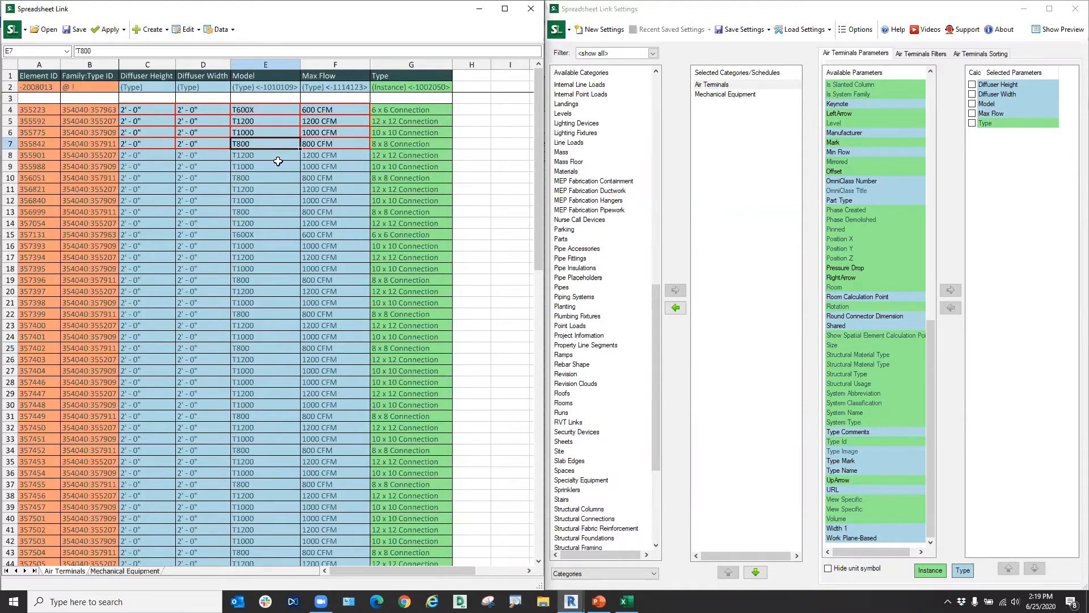
{"action": "left_click", "coordinate": [157, 112]}
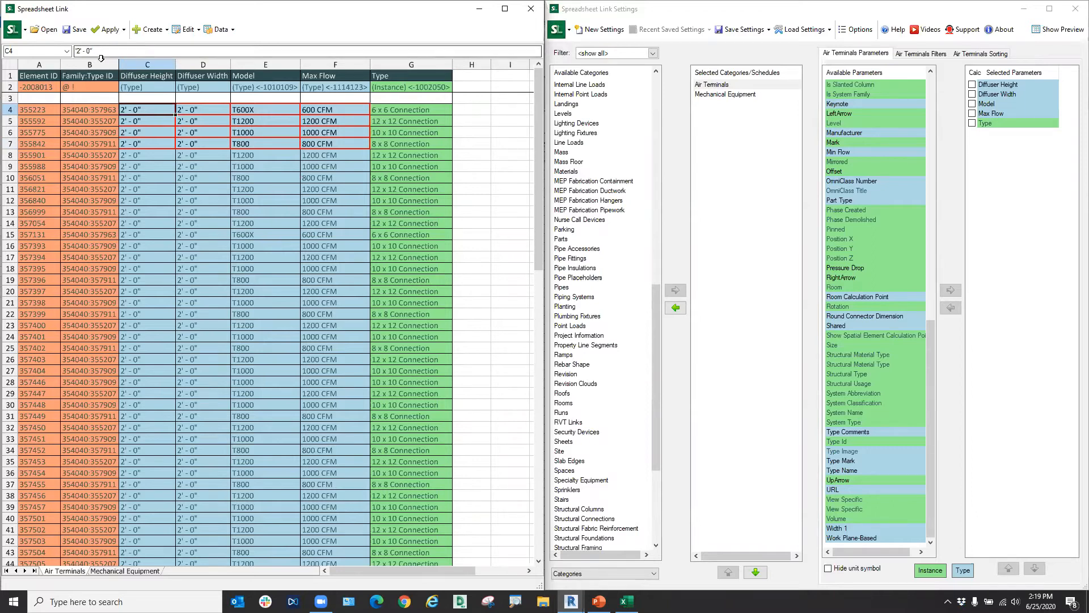
Set the Diffuser Height of the 6 x 6 Connection type in cell C4 to 1' - 0".
{"action": "left_click_drag", "start_coordinate": [107, 52], "coordinate": [77, 53]}
{"action": "type", "text": "1'"}
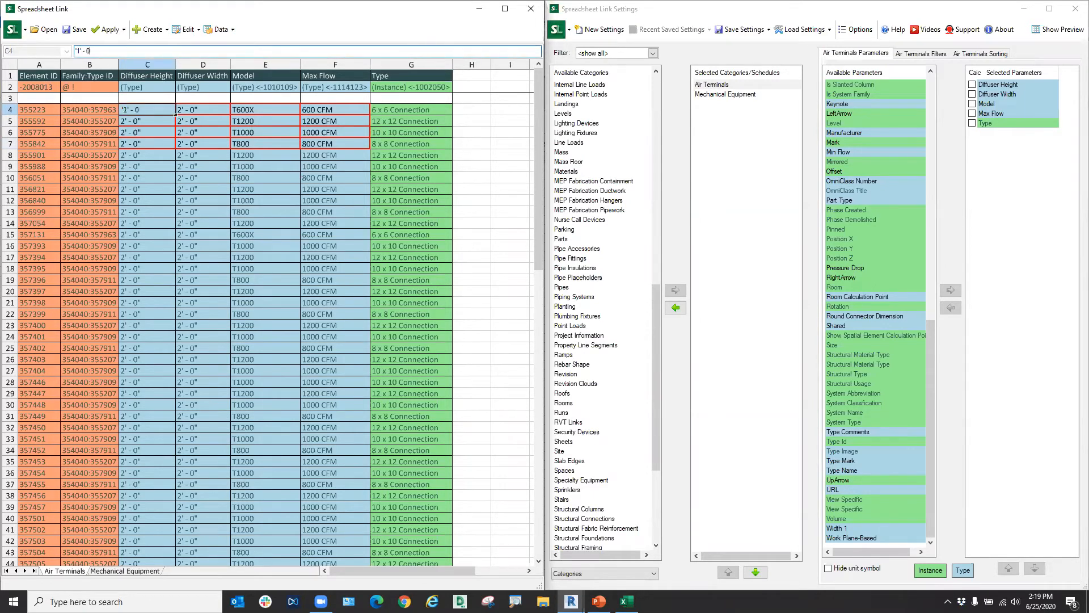
{"action": "key", "text": "Return"}
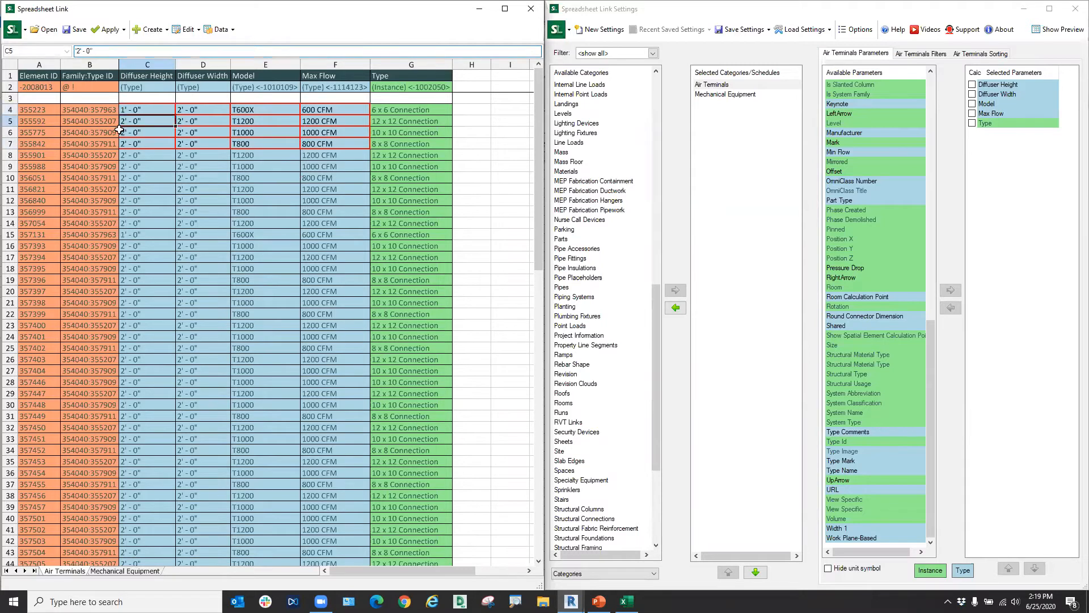
Check the linked Diffuser Height values of the other 6 x 6 Connection air terminals in rows 15, 100 and 101.
{"action": "left_click", "coordinate": [160, 238]}
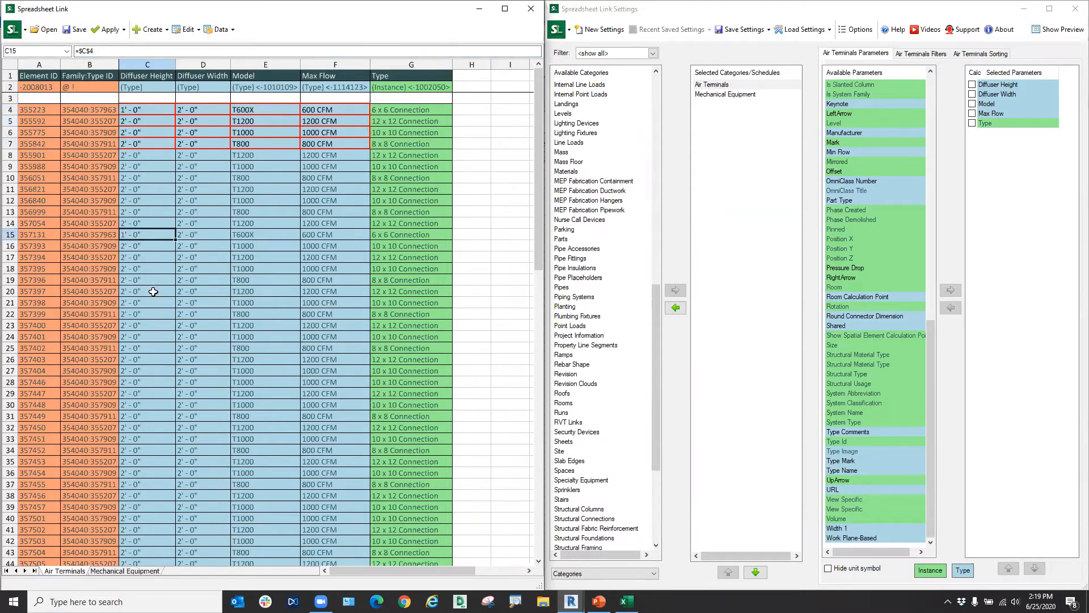
{"action": "scroll", "coordinate": [145, 427], "scroll_direction": "down", "scroll_amount": 6}
{"action": "scroll", "coordinate": [150, 431], "scroll_direction": "down", "scroll_amount": 20}
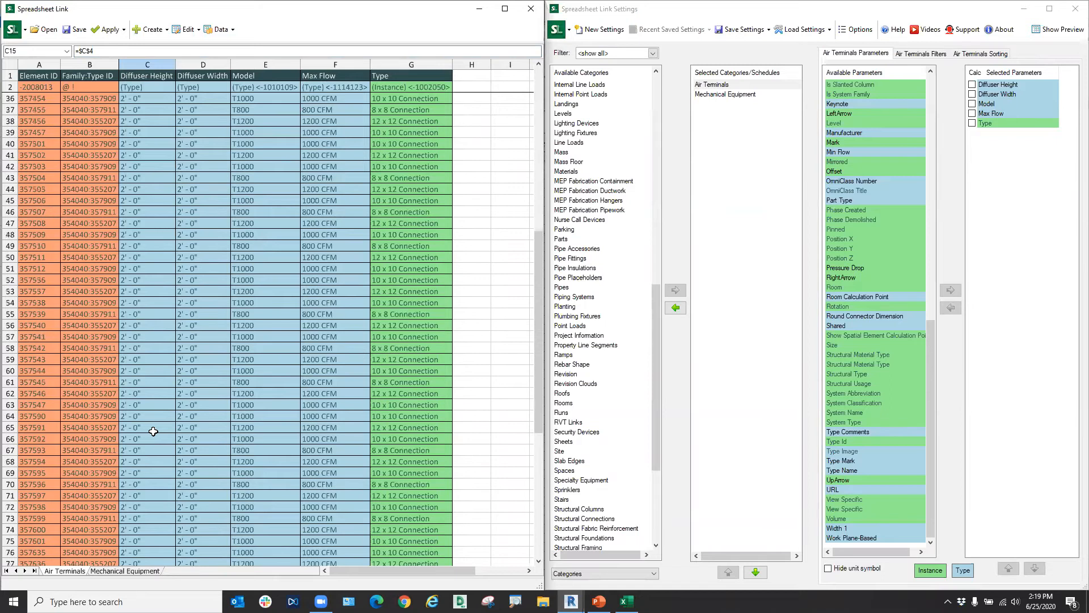
{"action": "left_click", "coordinate": [143, 334]}
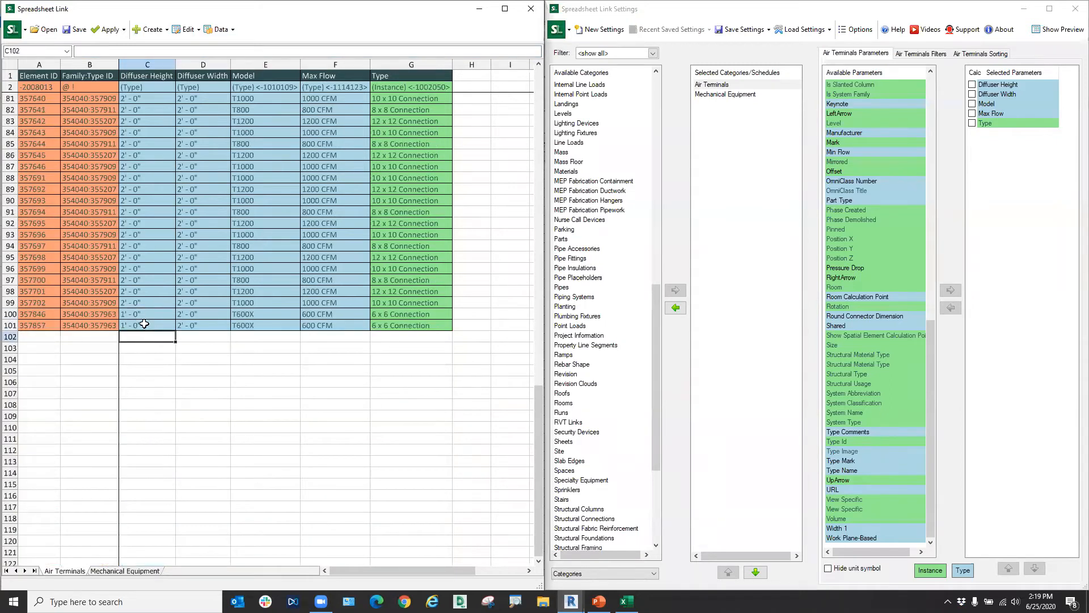
{"action": "left_click", "coordinate": [144, 325]}
{"action": "scroll", "coordinate": [223, 316], "scroll_direction": "up", "scroll_amount": 20}
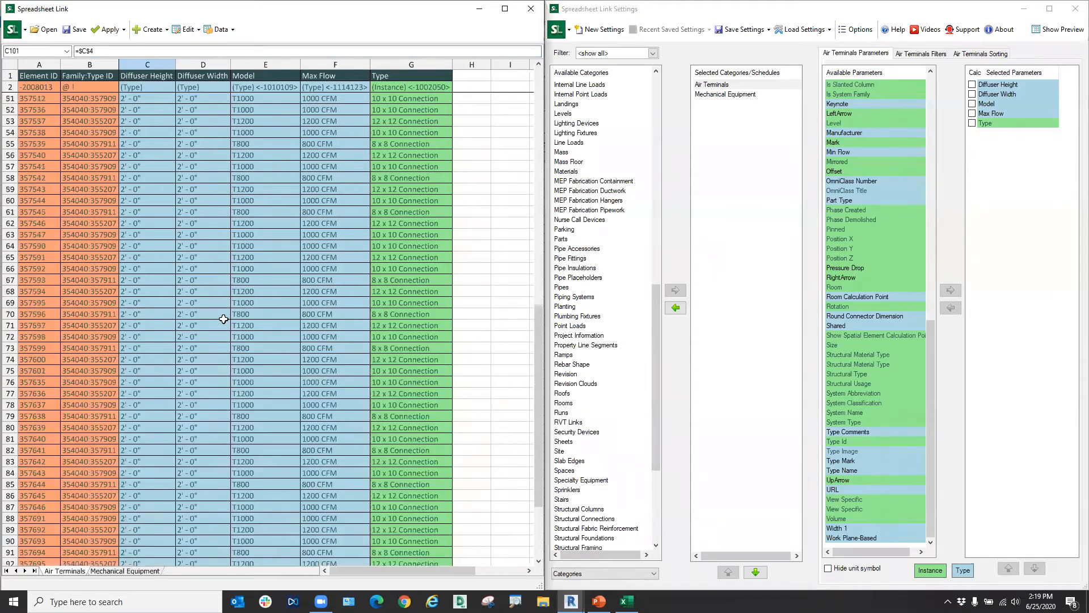
Set the 6 x 6 Connection type's Diffuser Width in cell D4 to 1' - 0" and check the linked value in row 15.
{"action": "left_click", "coordinate": [203, 109]}
{"action": "left_click", "coordinate": [80, 51]}
{"action": "type", "text": "'"}
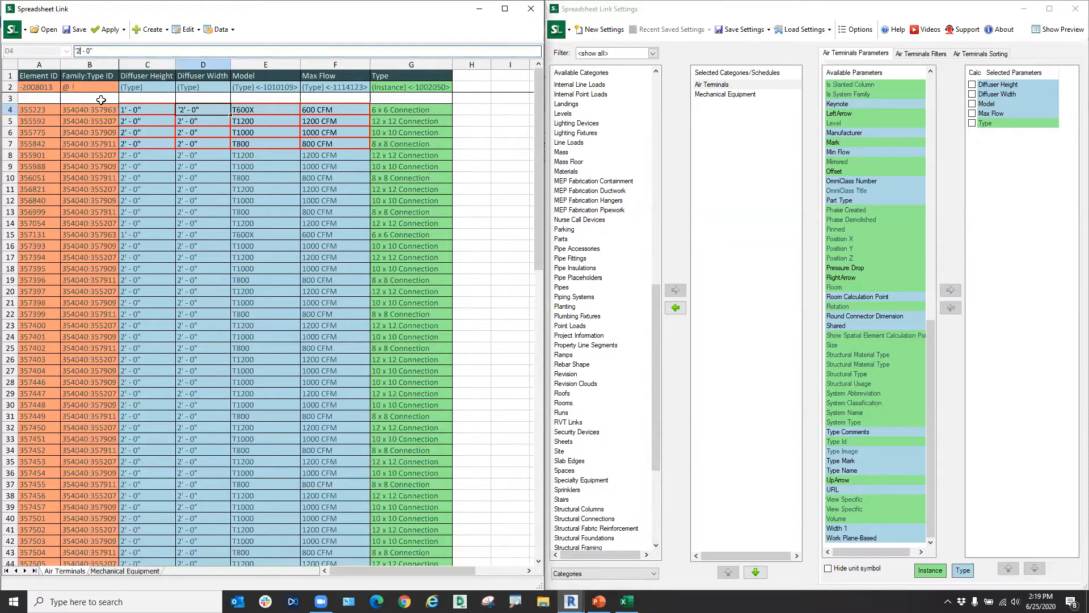
{"action": "key", "text": "Delete"}
{"action": "type", "text": "1"}
{"action": "key", "text": "Return"}
{"action": "left_click", "coordinate": [197, 236]}
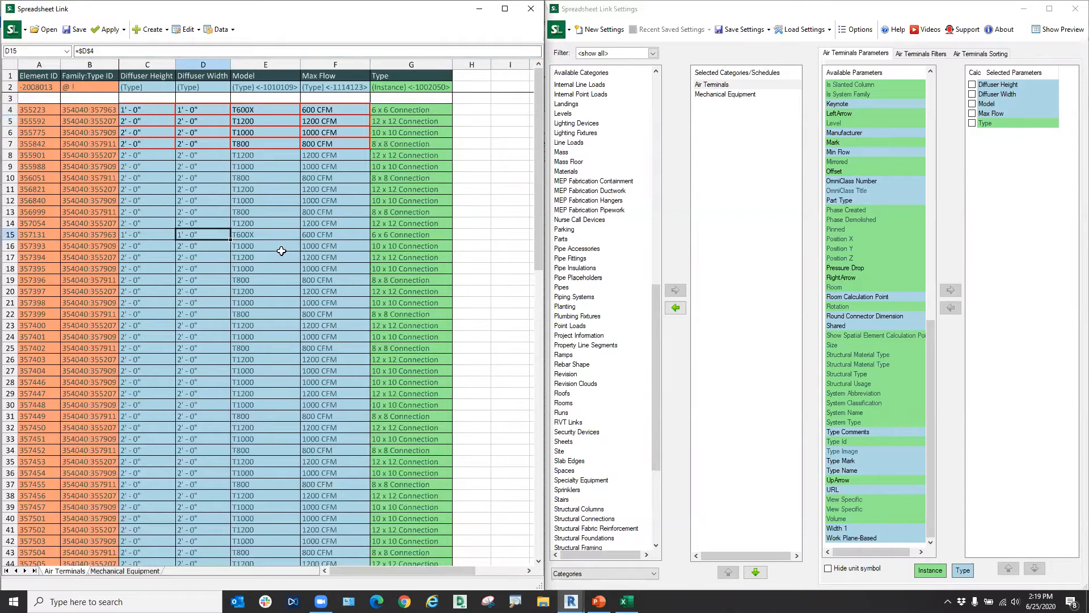
{"action": "left_click", "coordinate": [281, 232]}
Change the Max Flow of the 6 x 6 Connection type in cell F4 to 400 CFM.
{"action": "left_click", "coordinate": [343, 110]}
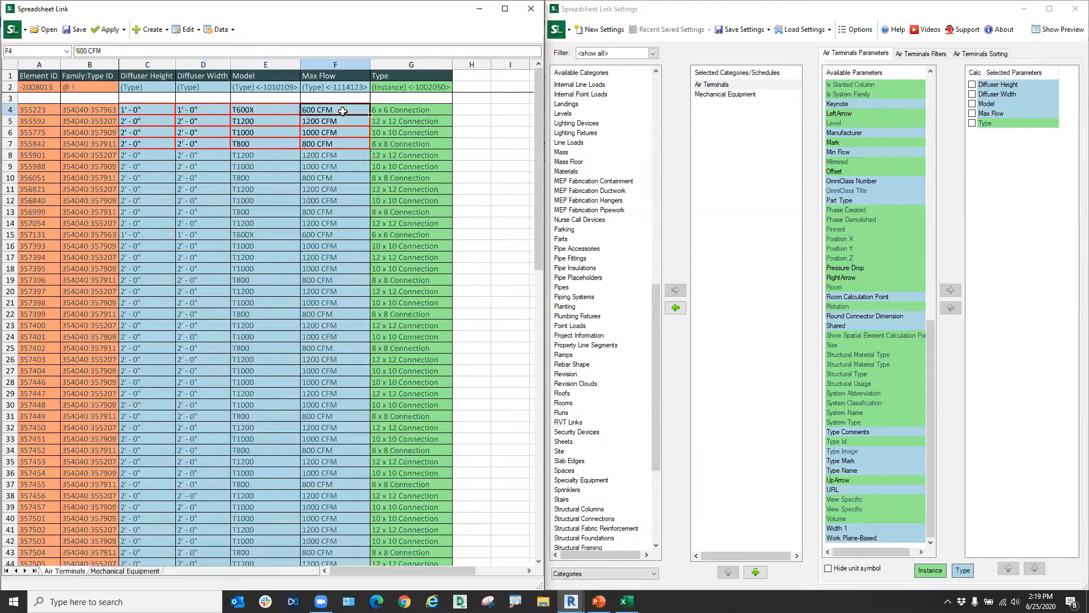
{"action": "type", "text": "400 CFM"}
{"action": "key", "text": "Return"}
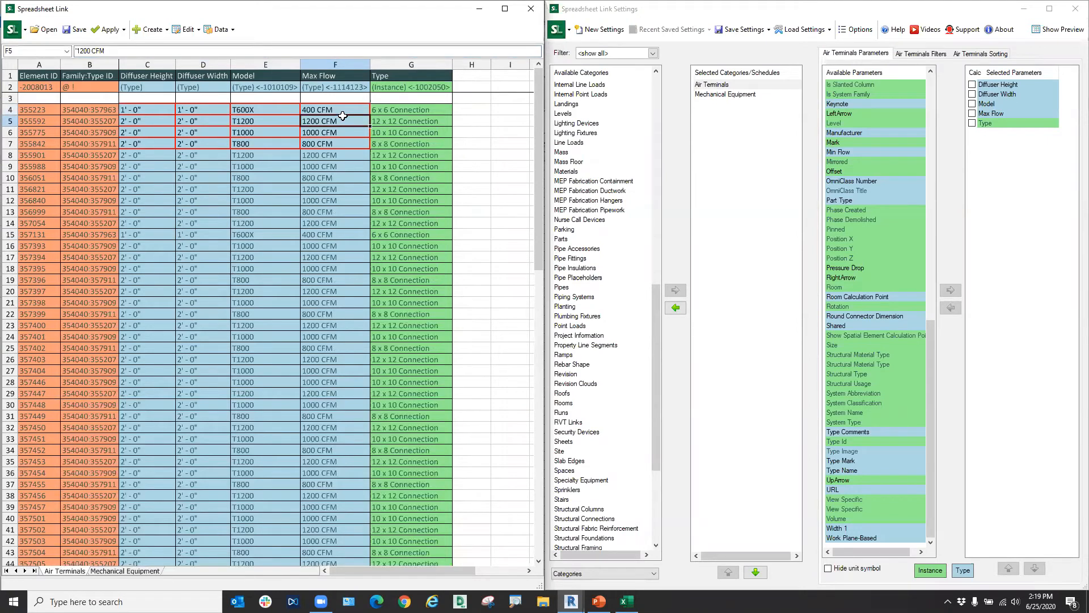
Check the linked Max Flow values of the 6 x 6 Connection air terminals in rows 15, 100 and 101.
{"action": "left_click", "coordinate": [339, 233]}
{"action": "scroll", "coordinate": [328, 359], "scroll_direction": "down", "scroll_amount": 20}
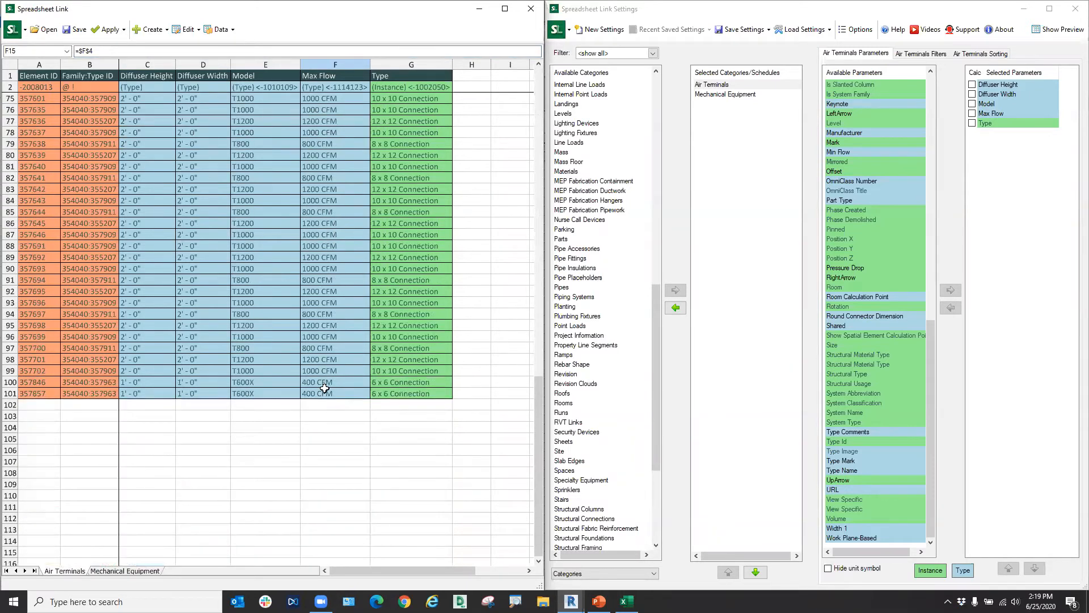
{"action": "left_click", "coordinate": [325, 384]}
{"action": "left_click", "coordinate": [321, 392]}
{"action": "scroll", "coordinate": [57, 412], "scroll_direction": "up", "scroll_amount": 20}
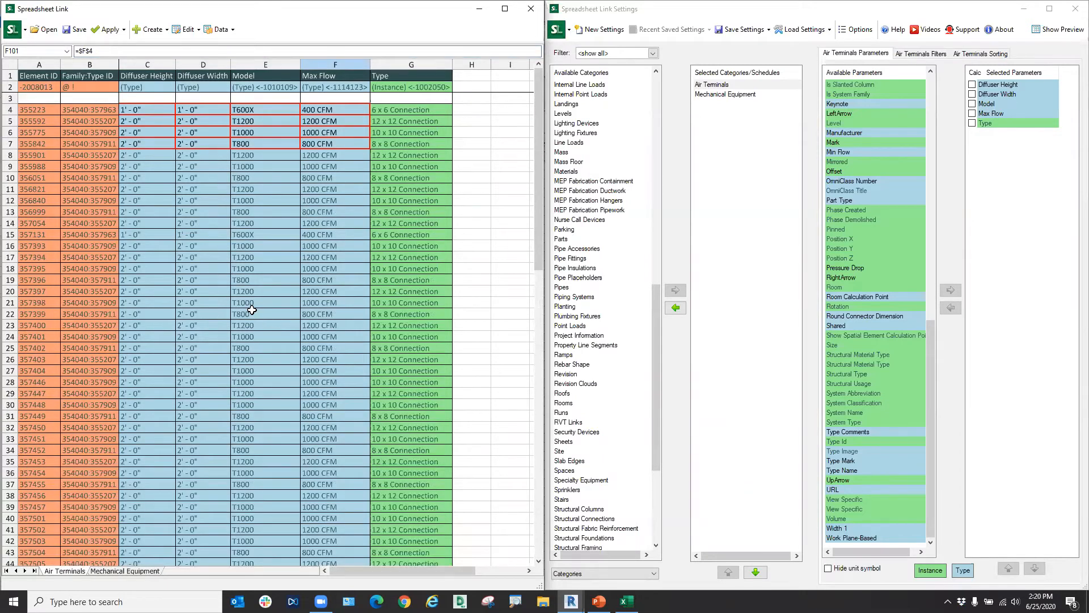
Look through all air terminal rows to review the type values down to rows 100 and 101.
{"action": "scroll", "coordinate": [255, 295], "scroll_direction": "down", "scroll_amount": 16}
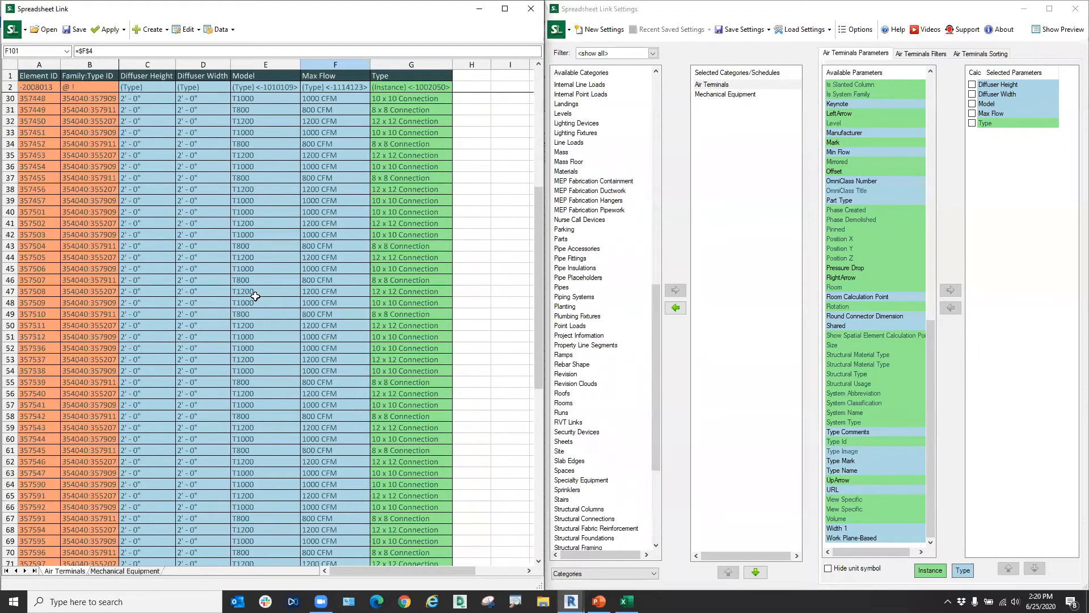
{"action": "scroll", "coordinate": [256, 295], "scroll_direction": "down", "scroll_amount": 5}
{"action": "scroll", "coordinate": [238, 451], "scroll_direction": "up", "scroll_amount": 17}
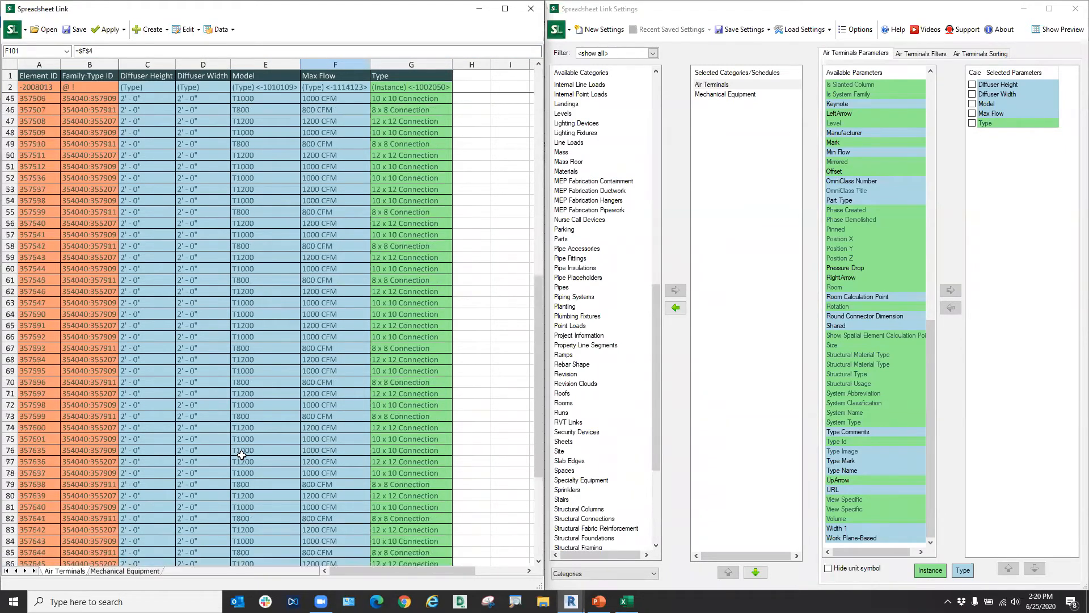
{"action": "scroll", "coordinate": [242, 454], "scroll_direction": "up", "scroll_amount": 4}
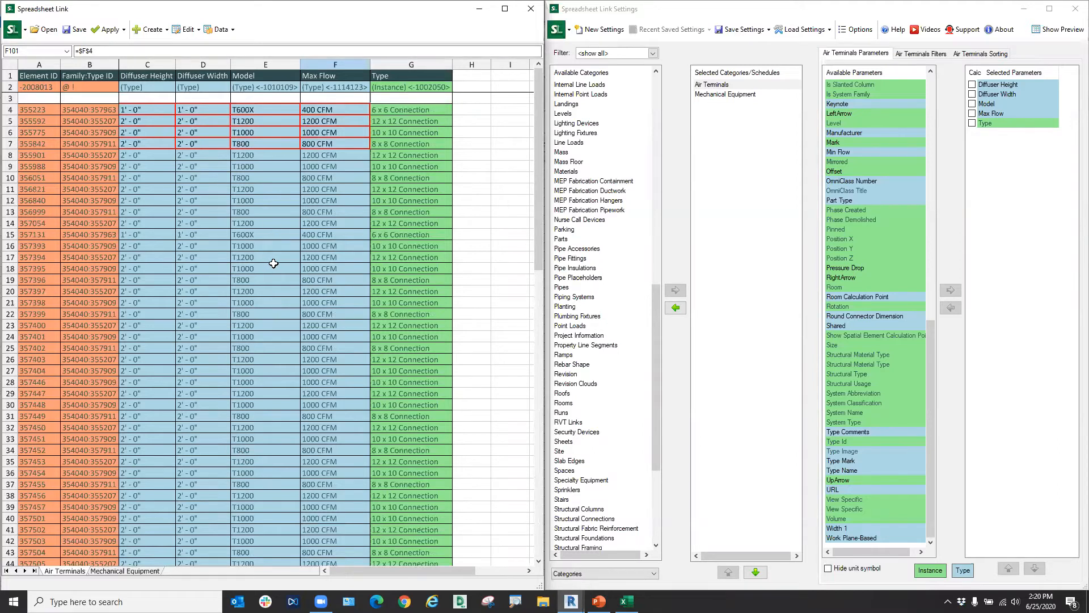
{"action": "scroll", "coordinate": [349, 217], "scroll_direction": "down", "scroll_amount": 3}
{"action": "scroll", "coordinate": [350, 218], "scroll_direction": "down", "scroll_amount": 17}
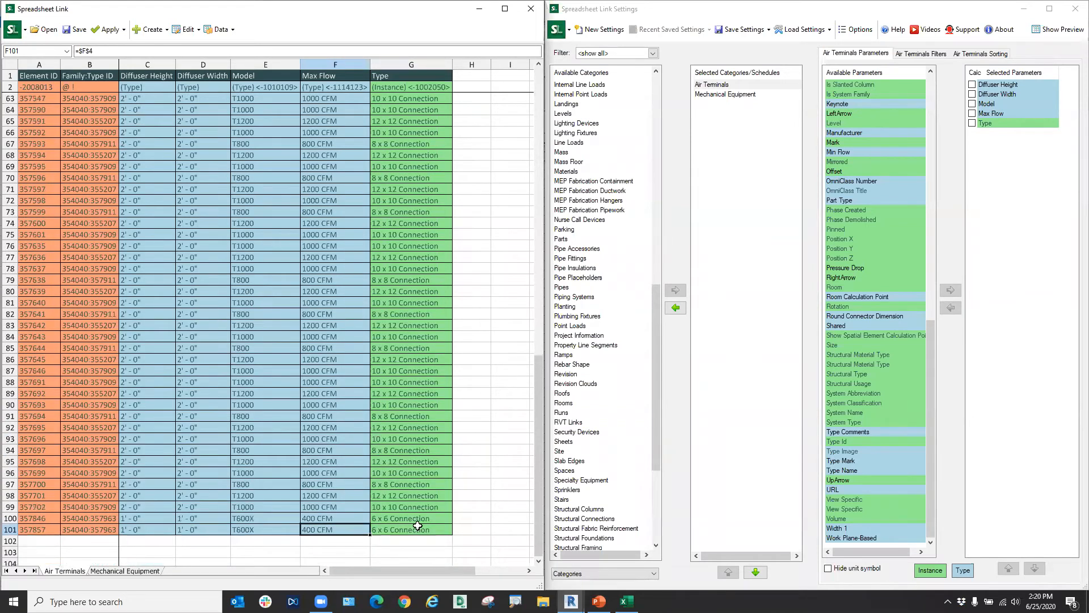
{"action": "scroll", "coordinate": [417, 527], "scroll_direction": "up", "scroll_amount": 20}
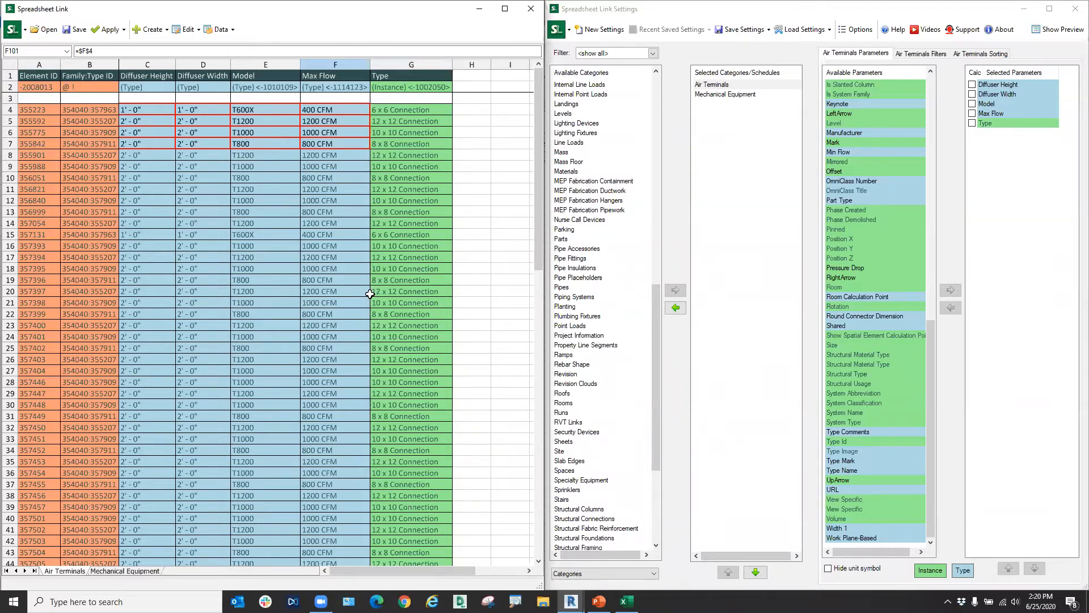
Compare the Type entry in G15 with the linked Model formulas in cells E15 and E17.
{"action": "left_click", "coordinate": [390, 235]}
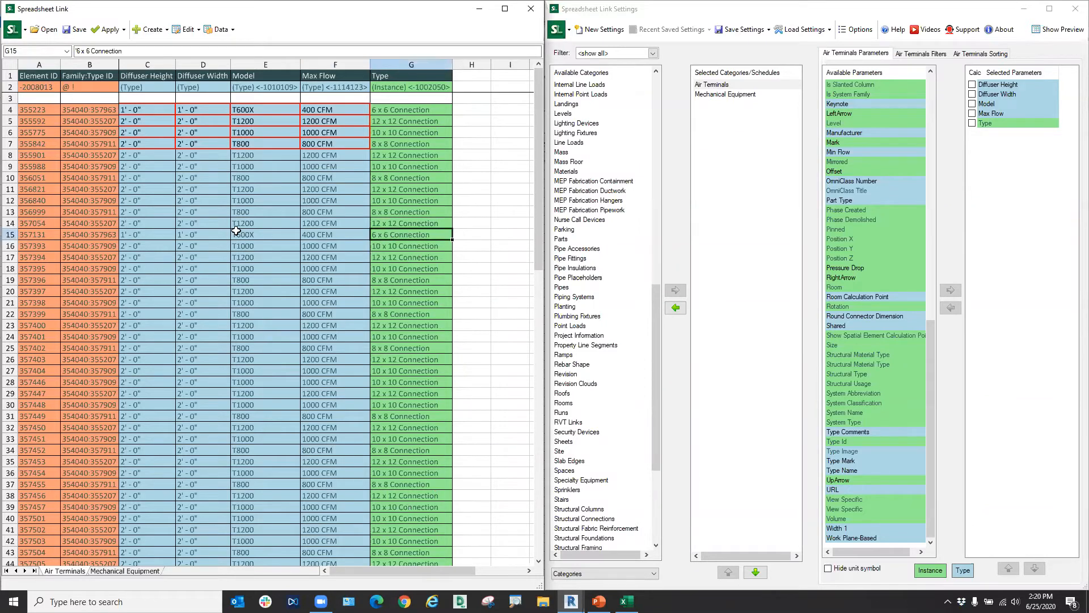
{"action": "left_click", "coordinate": [244, 233]}
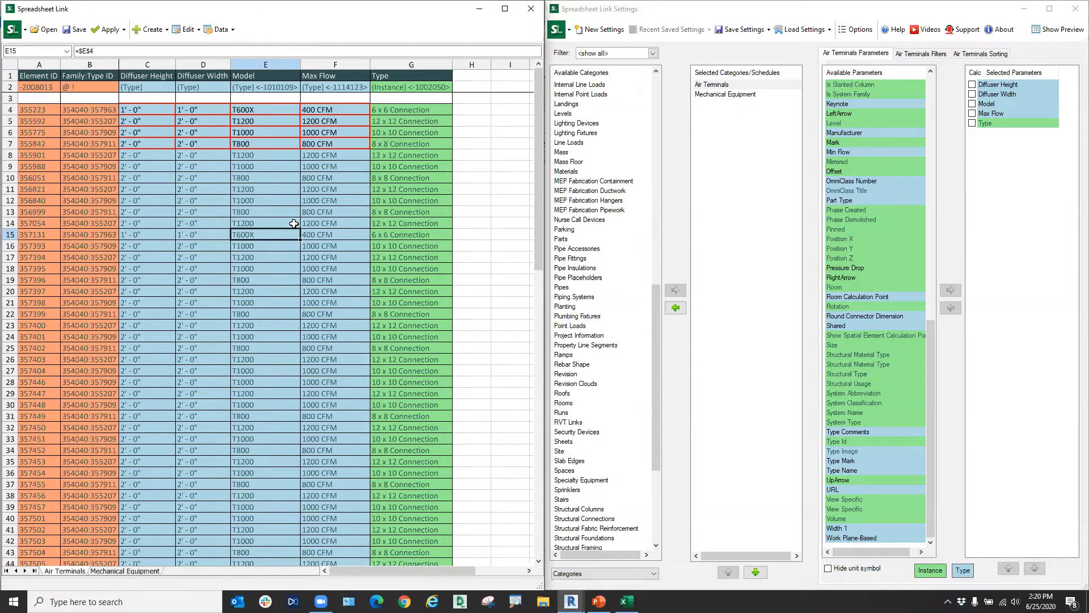
{"action": "left_click_drag", "start_coordinate": [388, 116], "coordinate": [420, 523]}
{"action": "left_click", "coordinate": [255, 253]}
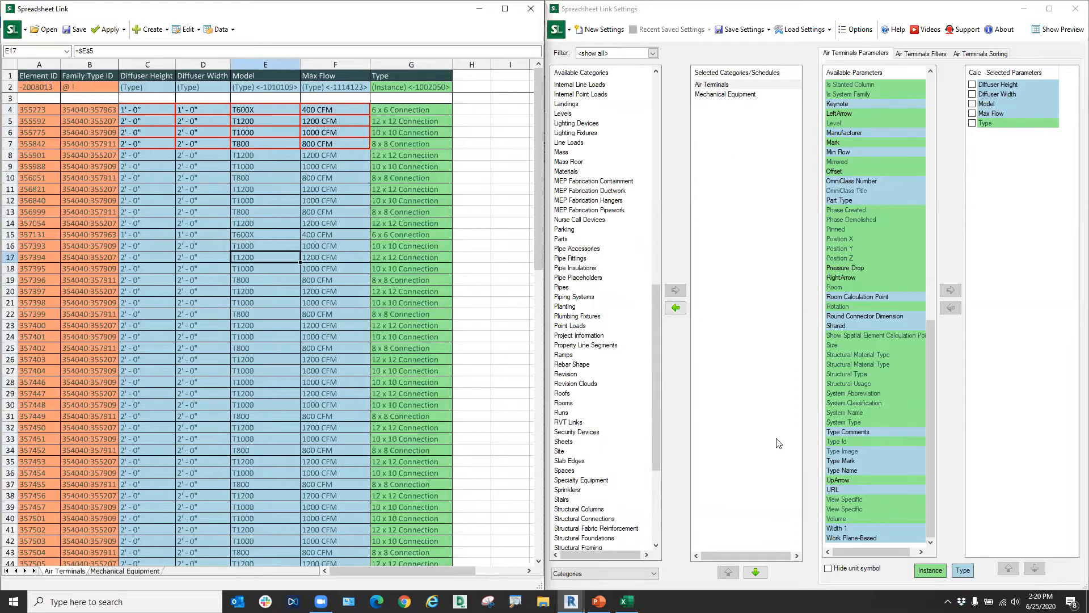
Switch to the Mechanical Equipment category and inspect the Element ID and Family:Type ID values on its sheet.
{"action": "left_click", "coordinate": [731, 94]}
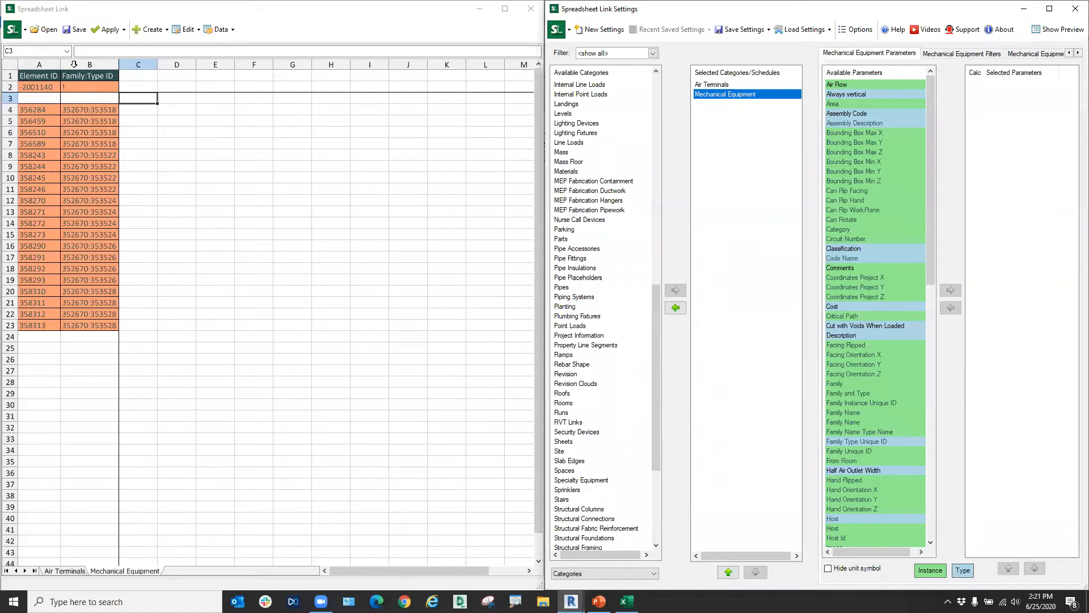
{"action": "left_click_drag", "start_coordinate": [34, 76], "coordinate": [181, 92]}
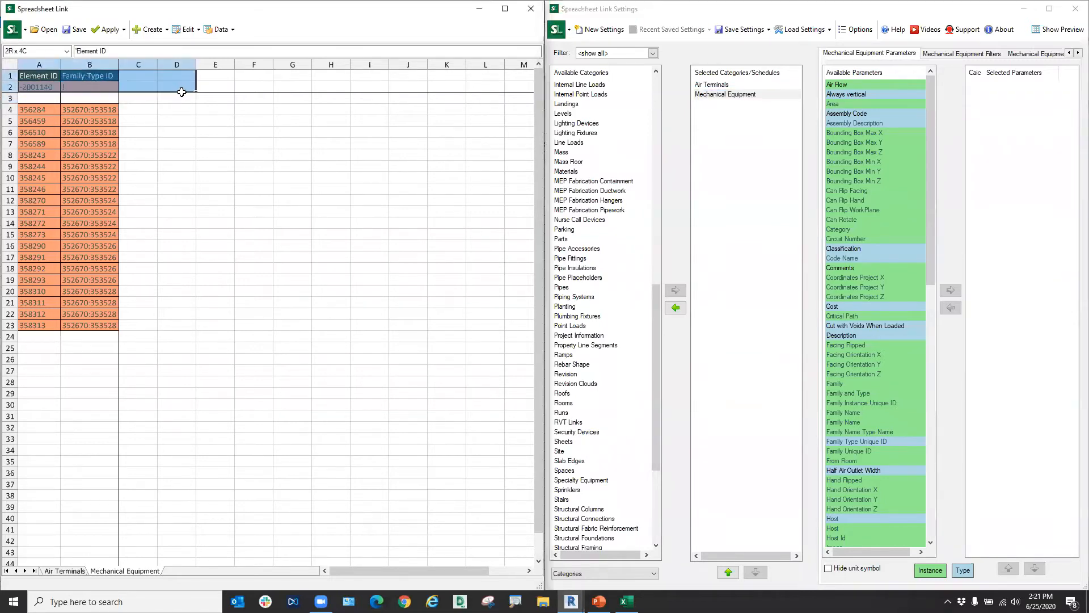
{"action": "left_click_drag", "start_coordinate": [33, 76], "coordinate": [87, 257]}
{"action": "left_click", "coordinate": [183, 258]}
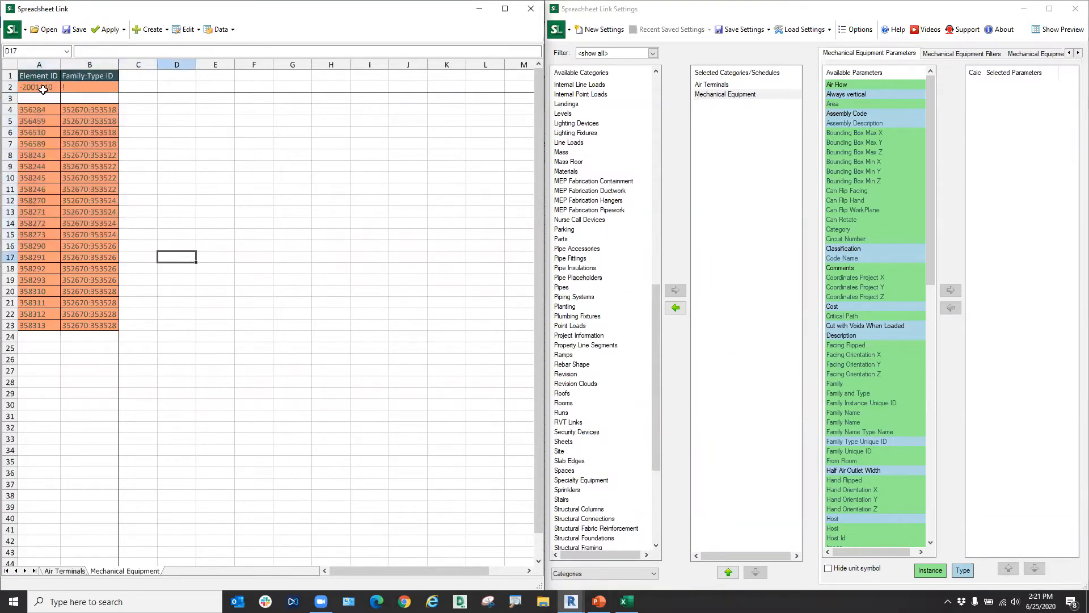
{"action": "left_click", "coordinate": [41, 121]}
{"action": "left_click", "coordinate": [30, 178]}
{"action": "left_click", "coordinate": [74, 188]}
{"action": "left_click", "coordinate": [40, 214]}
{"action": "left_click", "coordinate": [75, 257]}
{"action": "left_click", "coordinate": [43, 291]}
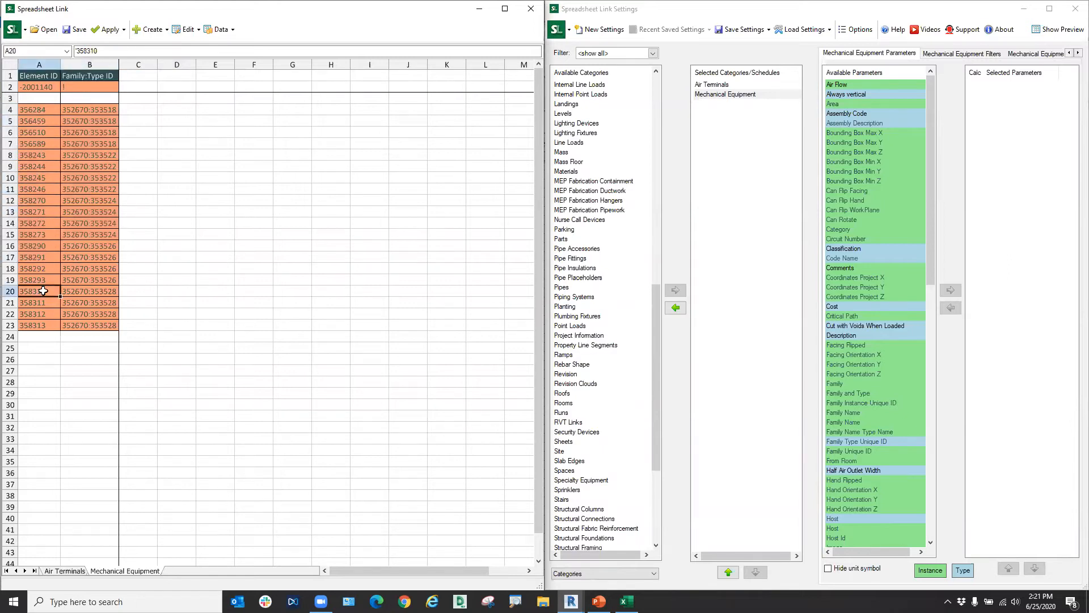
{"action": "left_click", "coordinate": [68, 307]}
Examine the Mechanical Equipment sheet's header rows and how each equipment row is identified by its ID columns.
{"action": "left_click_drag", "start_coordinate": [34, 120], "coordinate": [45, 169]}
{"action": "left_click_drag", "start_coordinate": [40, 75], "coordinate": [243, 101]}
{"action": "left_click", "coordinate": [90, 155]}
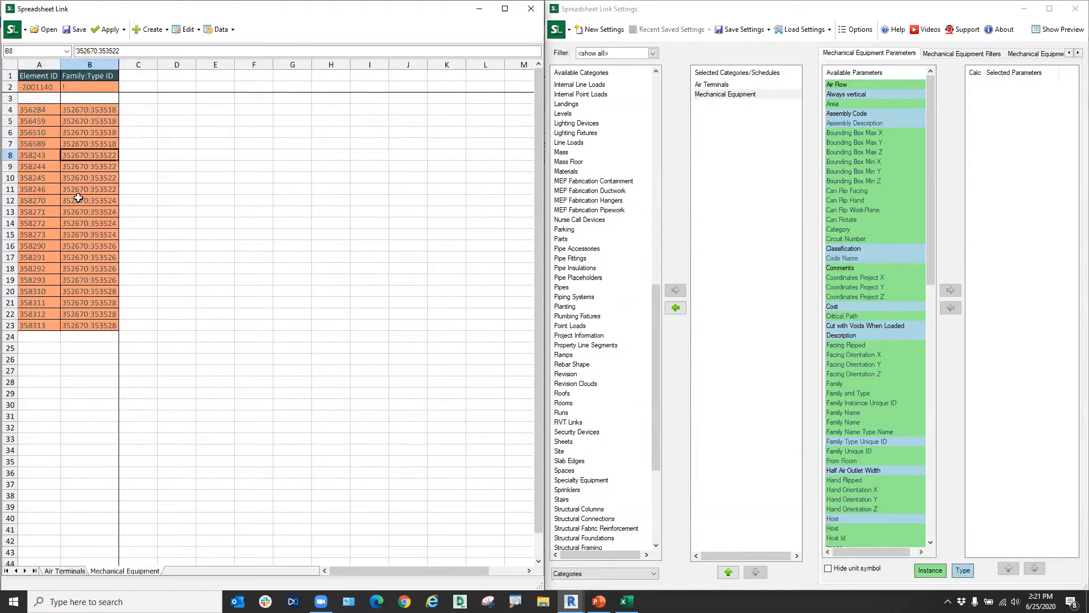
{"action": "left_click_drag", "start_coordinate": [55, 75], "coordinate": [83, 202]}
{"action": "left_click", "coordinate": [209, 210]}
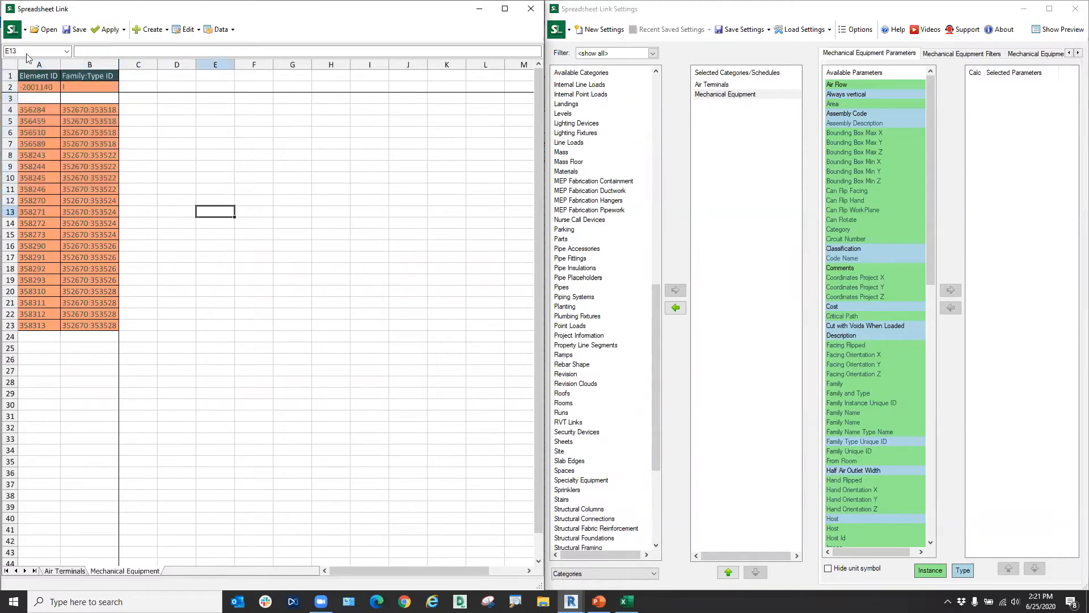
{"action": "left_click", "coordinate": [30, 75]}
{"action": "left_click_drag", "start_coordinate": [30, 76], "coordinate": [327, 92]}
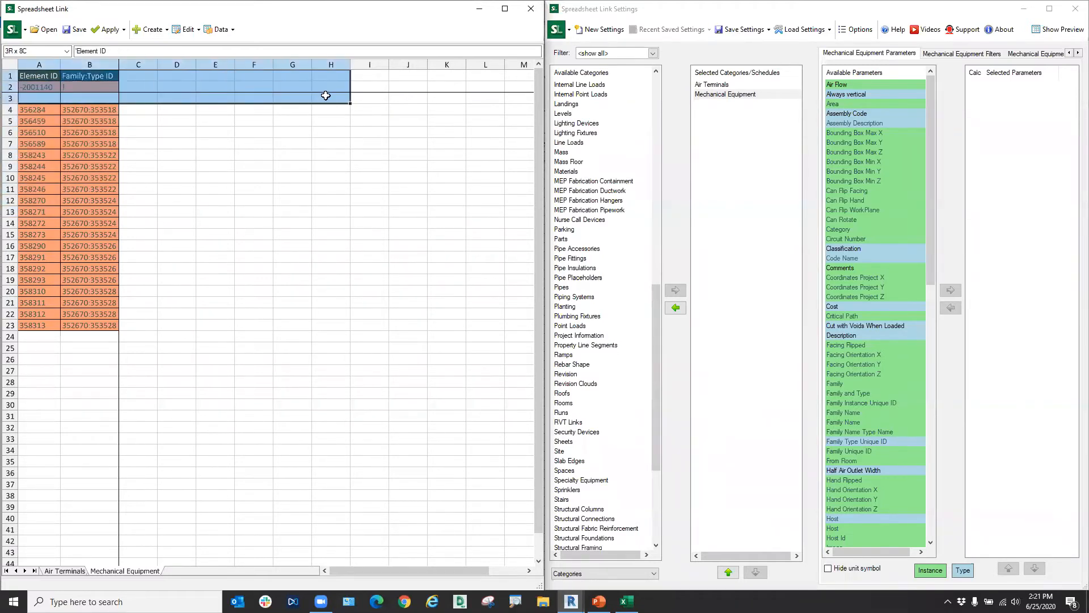
{"action": "left_click", "coordinate": [304, 256]}
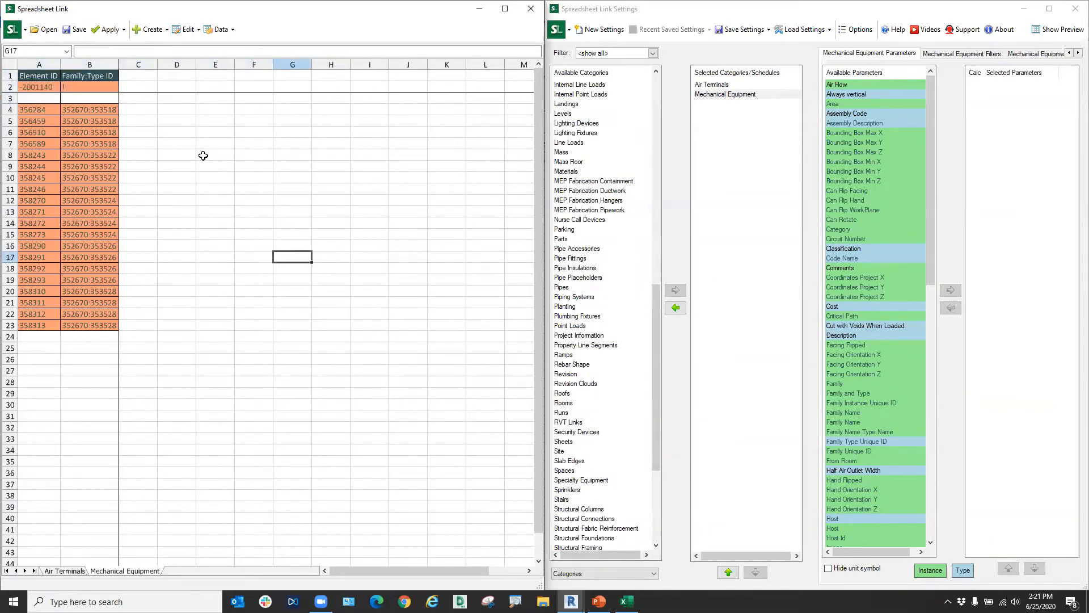
{"action": "left_click", "coordinate": [44, 76]}
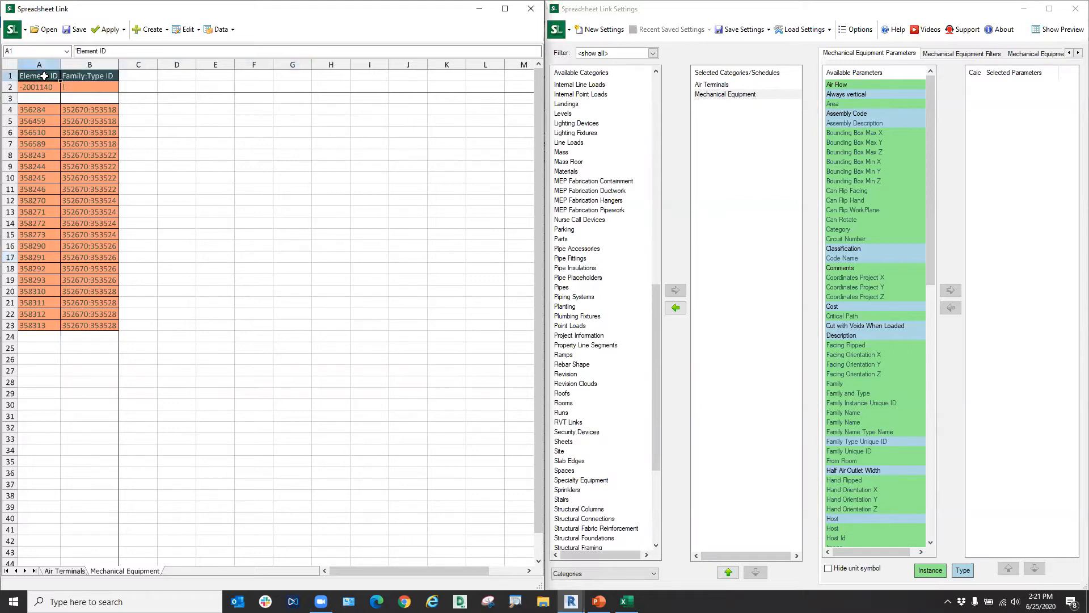
{"action": "left_click", "coordinate": [44, 173]}
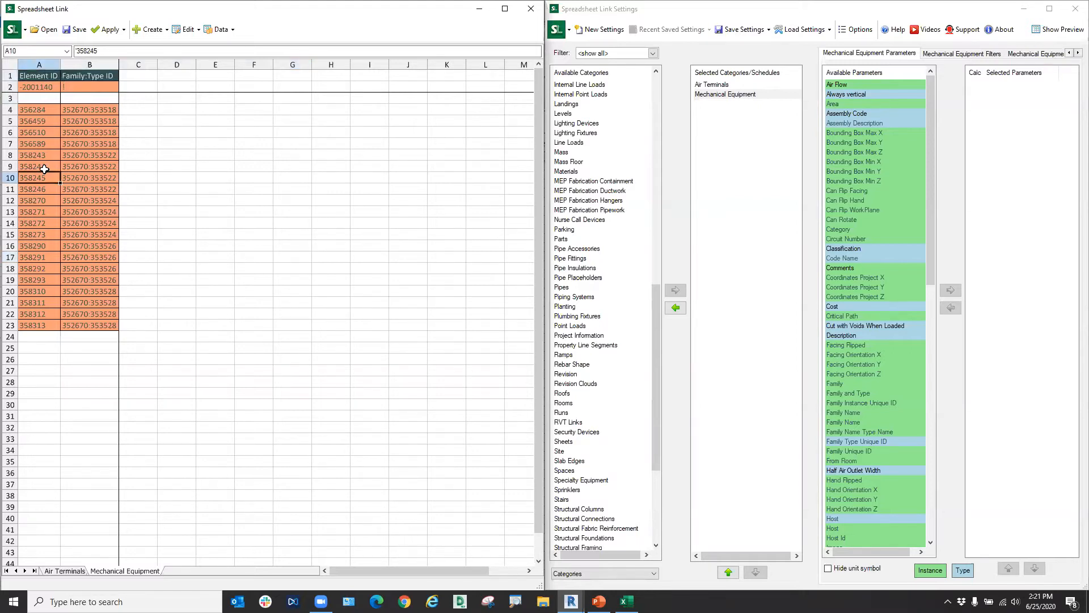
{"action": "left_click", "coordinate": [246, 258]}
{"action": "left_click", "coordinate": [43, 245]}
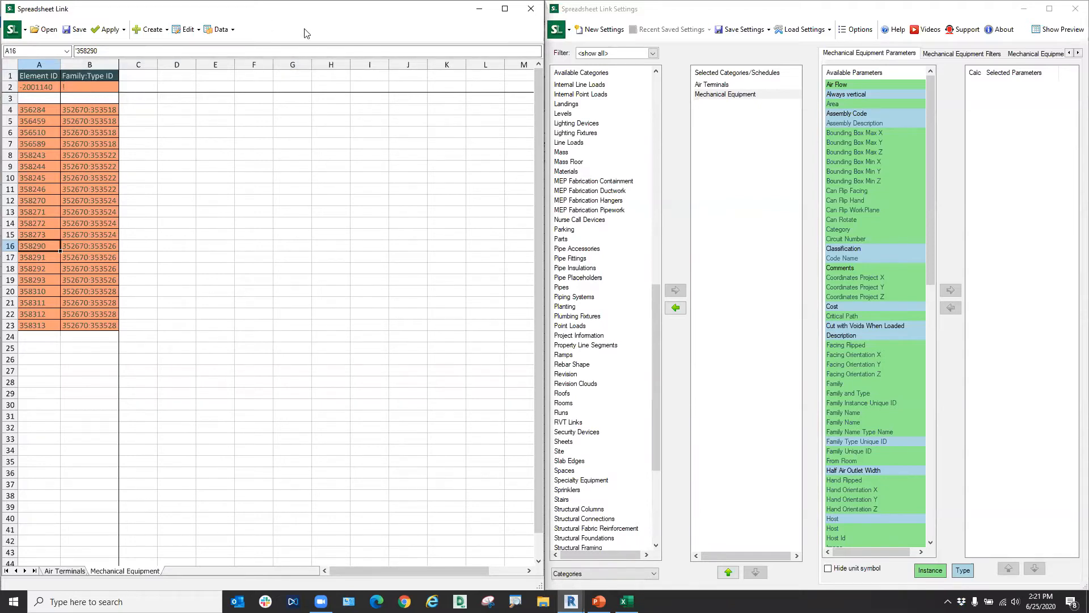
Find the Manufacturer and Model type parameters for Mechanical Equipment and add both to its sheet.
{"action": "left_click", "coordinate": [727, 332]}
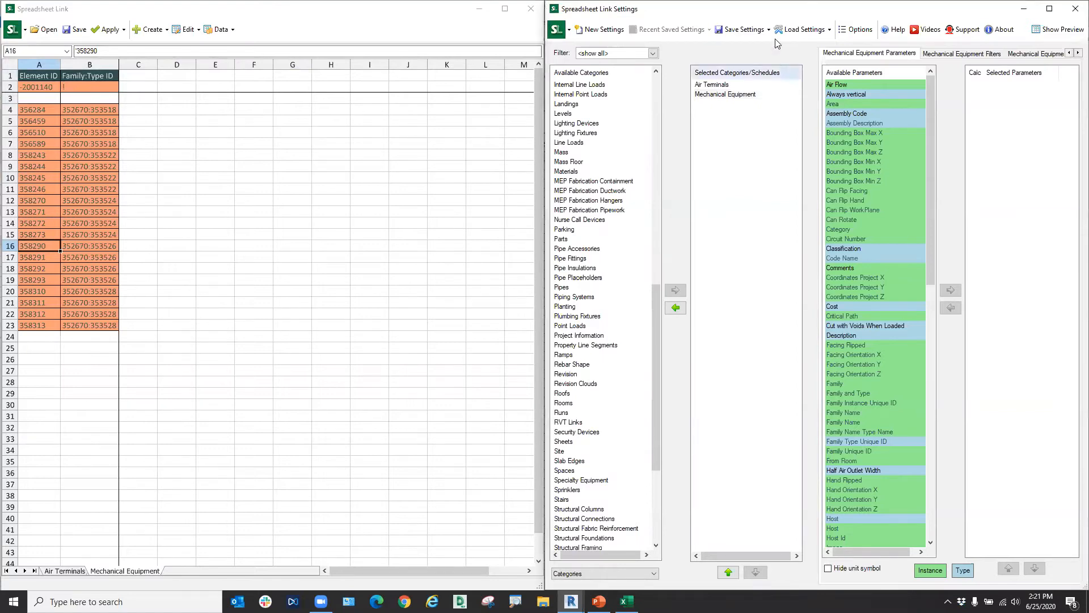
{"action": "left_click", "coordinate": [743, 97]}
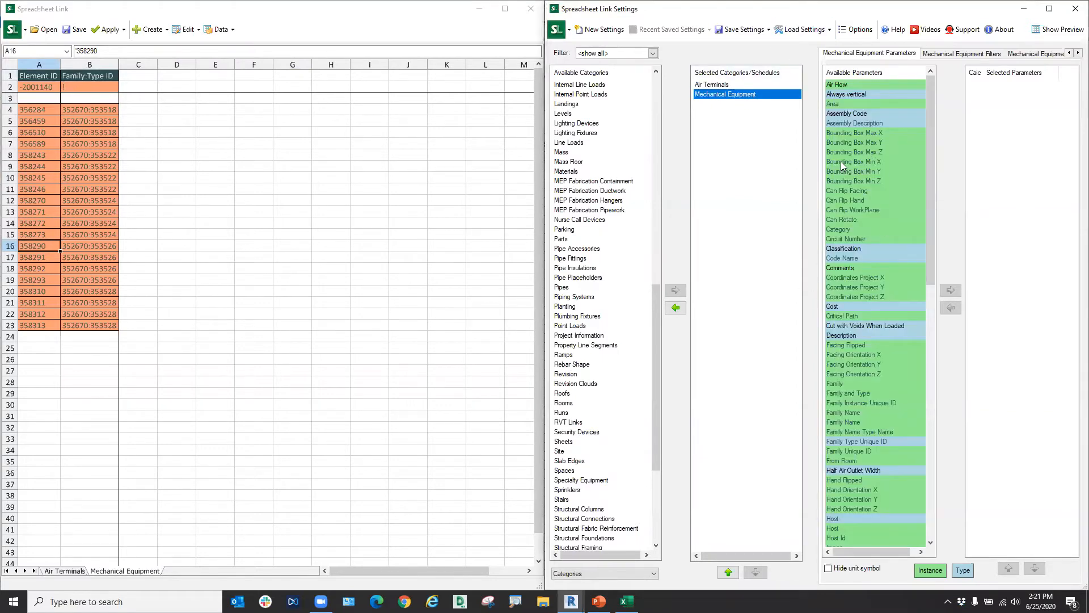
{"action": "scroll", "coordinate": [873, 214], "scroll_direction": "down", "scroll_amount": 7}
{"action": "scroll", "coordinate": [874, 216], "scroll_direction": "down", "scroll_amount": 12}
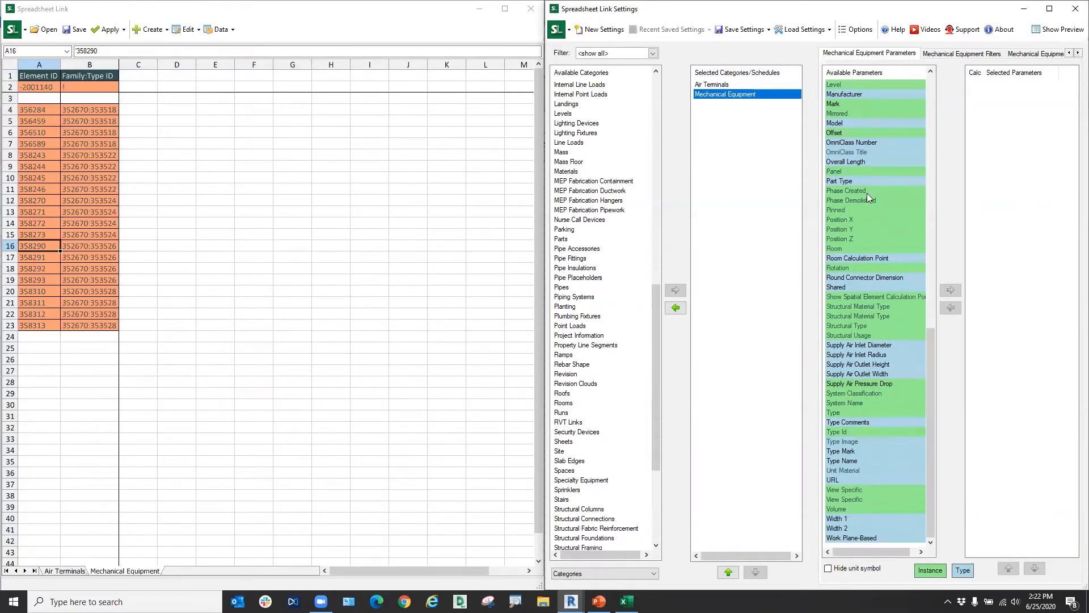
{"action": "scroll", "coordinate": [851, 216], "scroll_direction": "up", "scroll_amount": 15}
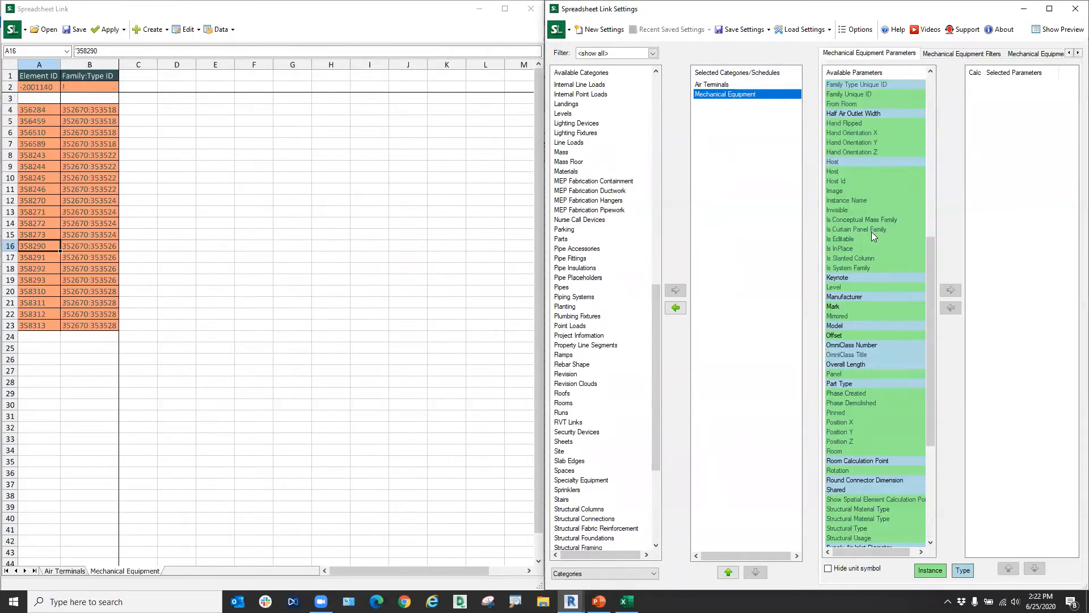
{"action": "scroll", "coordinate": [873, 236], "scroll_direction": "up", "scroll_amount": 4}
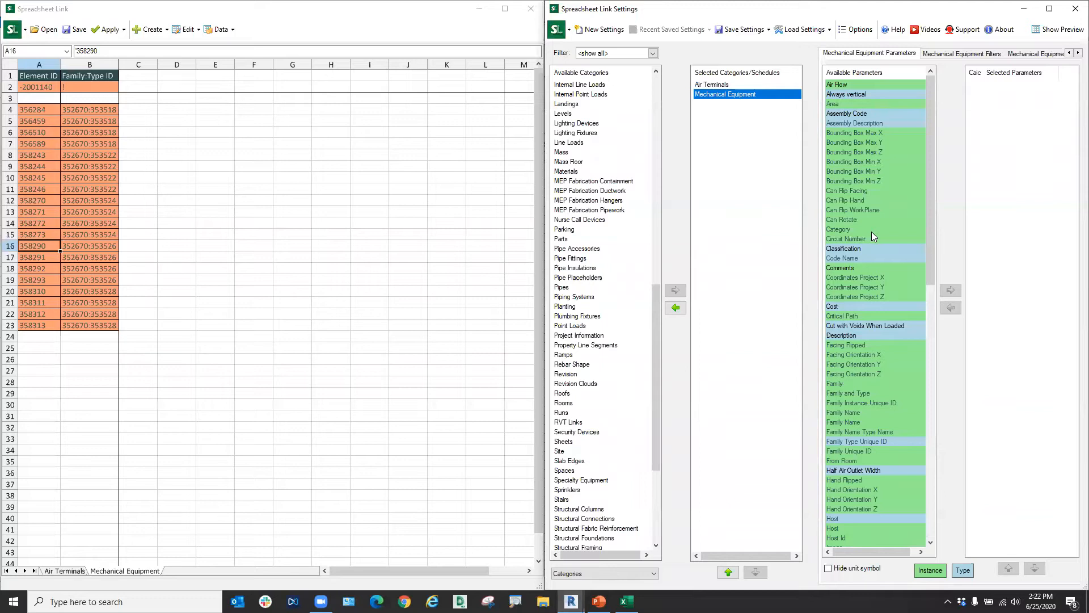
{"action": "scroll", "coordinate": [856, 274], "scroll_direction": "down", "scroll_amount": 7}
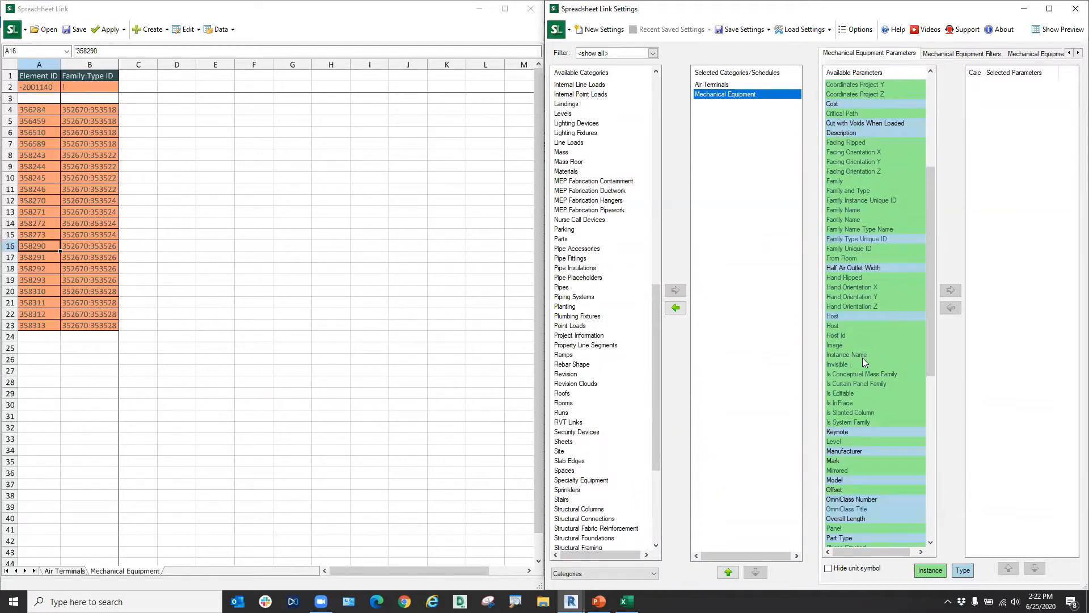
{"action": "scroll", "coordinate": [862, 356], "scroll_direction": "down", "scroll_amount": 4}
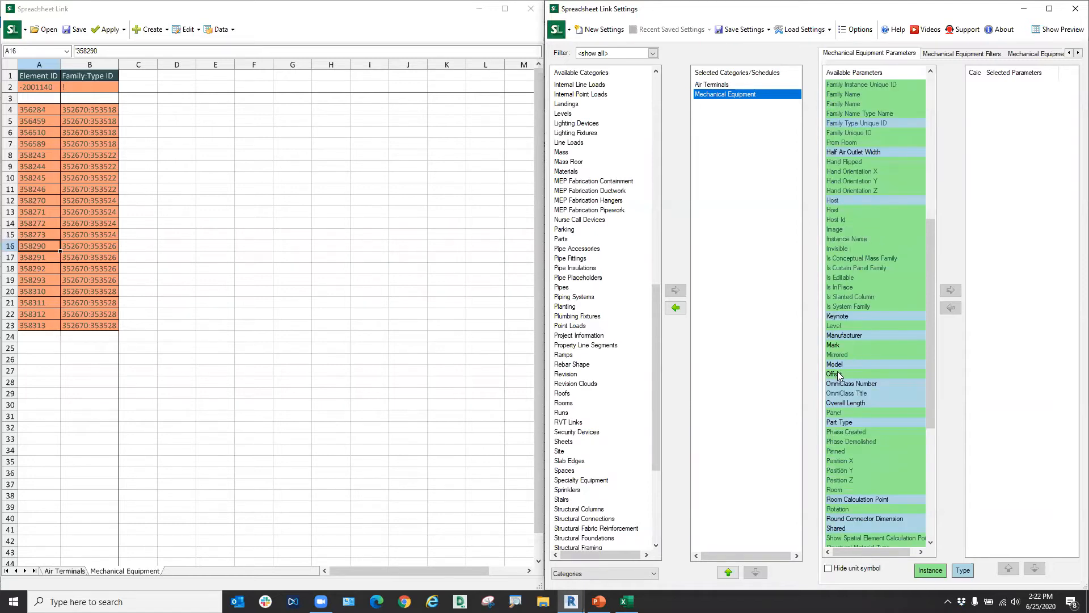
{"action": "left_click", "coordinate": [839, 366]}
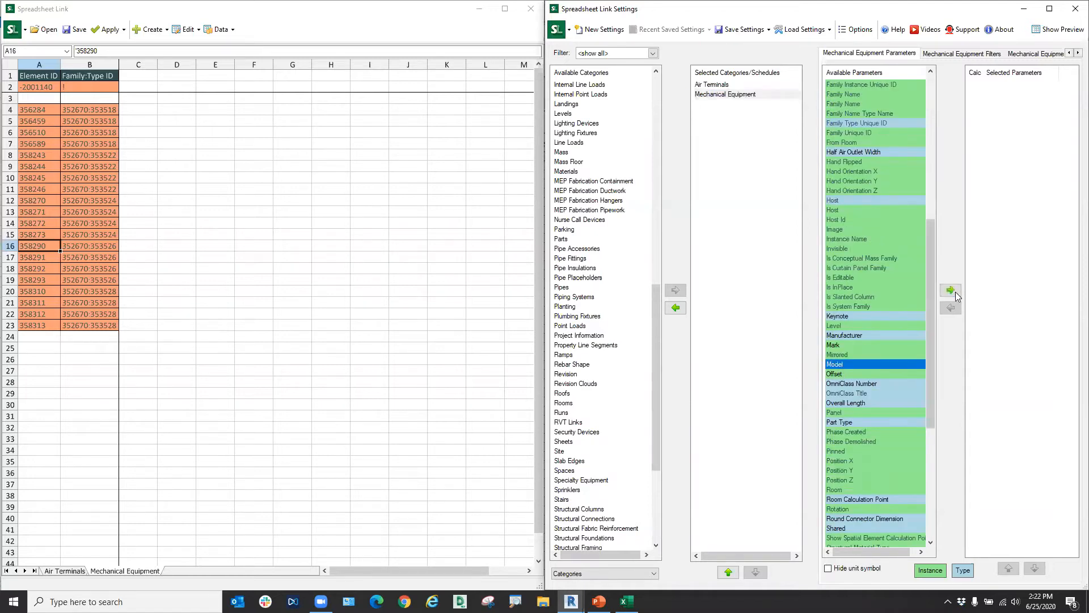
{"action": "left_click", "coordinate": [845, 335]}
{"action": "left_click", "coordinate": [951, 290]}
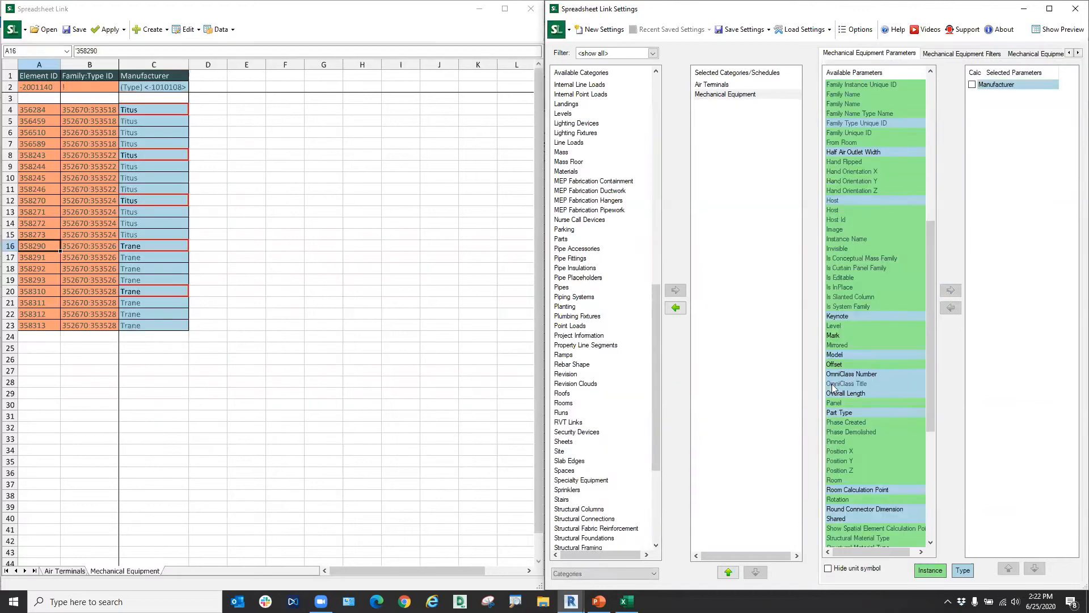
{"action": "left_click", "coordinate": [858, 355]}
{"action": "left_click", "coordinate": [950, 290]}
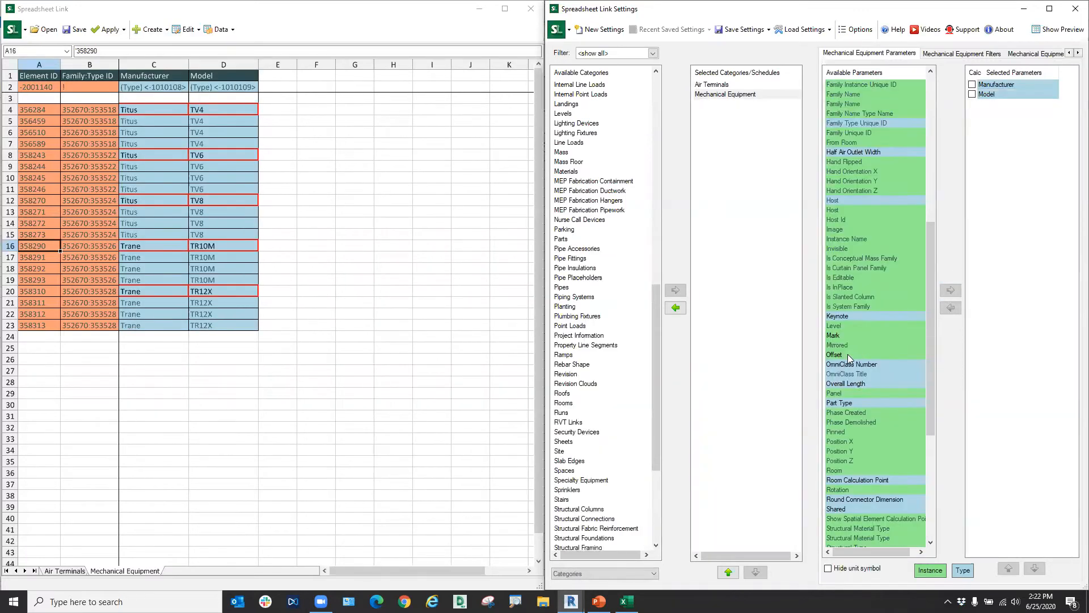
Add the Mark instance parameter to the selected Mechanical Equipment parameters.
{"action": "scroll", "coordinate": [858, 348], "scroll_direction": "down", "scroll_amount": 7}
{"action": "scroll", "coordinate": [882, 355], "scroll_direction": "down", "scroll_amount": 1}
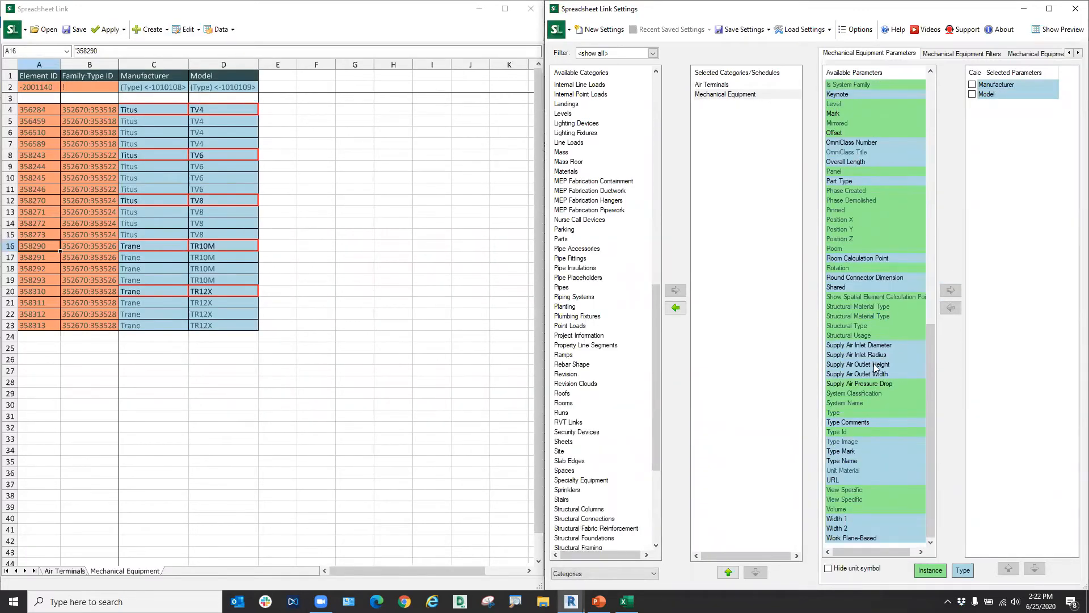
{"action": "left_click", "coordinate": [870, 344]}
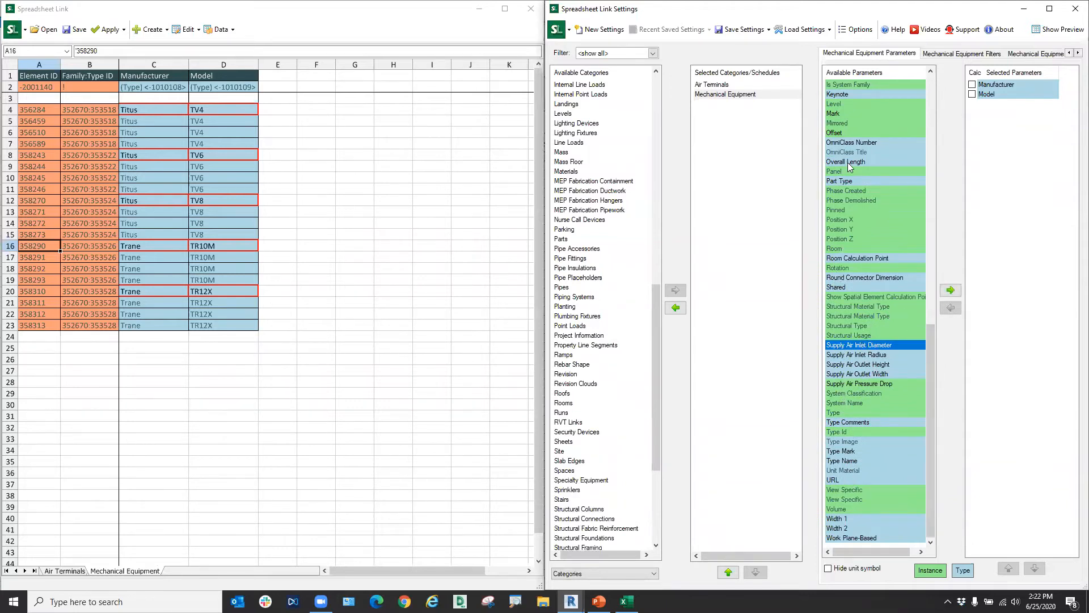
{"action": "left_click", "coordinate": [847, 113]}
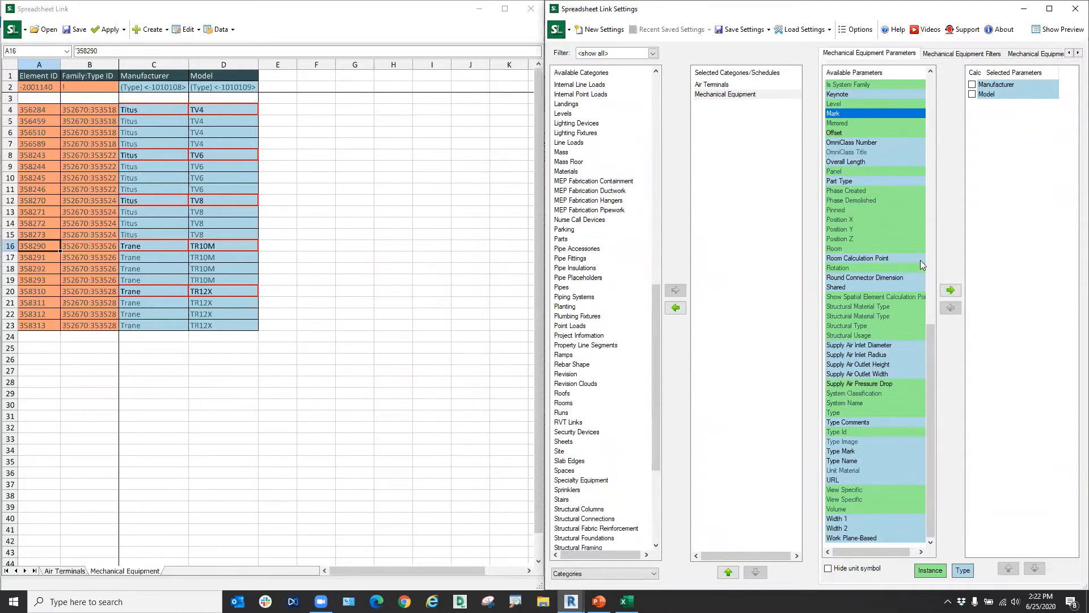
{"action": "left_click", "coordinate": [954, 292]}
{"action": "left_click", "coordinate": [422, 371]}
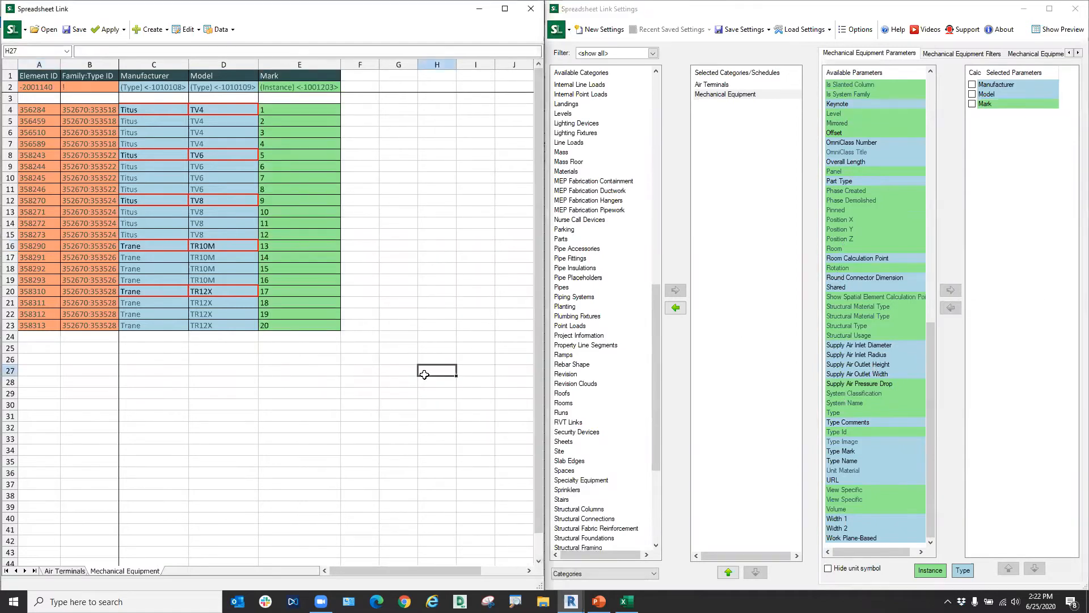
Review the Mark values and compare them with the Model entries down the Mechanical Equipment sheet.
{"action": "left_click", "coordinate": [282, 106]}
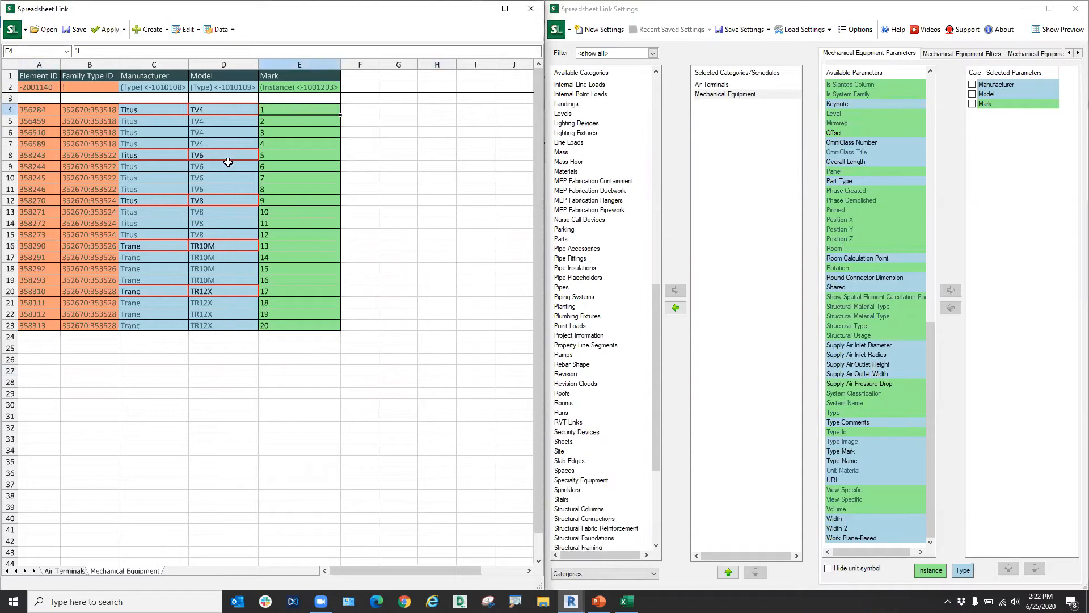
{"action": "left_click", "coordinate": [208, 111]}
{"action": "left_click_drag", "start_coordinate": [208, 118], "coordinate": [201, 300]}
{"action": "left_click", "coordinate": [288, 452]}
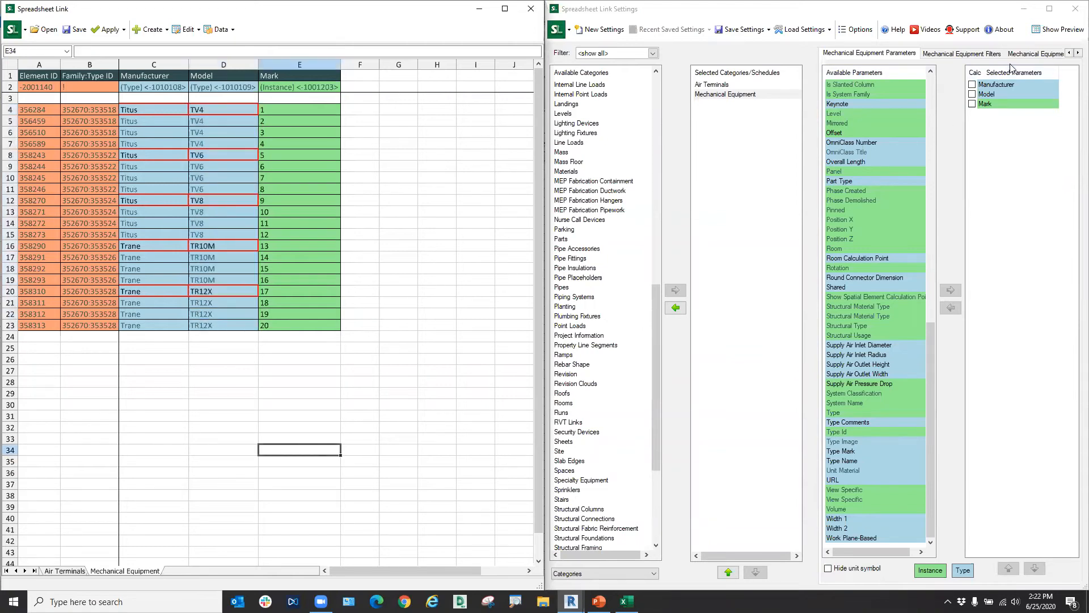
Sort the Mechanical Equipment sheet by Manufacturer (Type) in ascending order and check the Manufacturer column.
{"action": "left_click", "coordinate": [1026, 55]}
{"action": "left_click", "coordinate": [902, 75]}
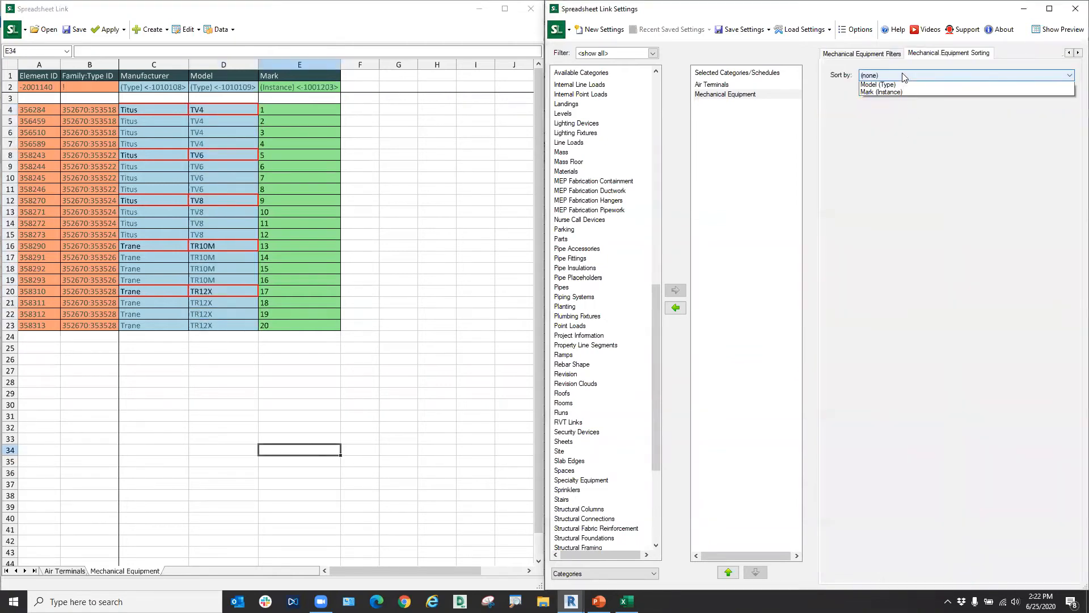
{"action": "left_click", "coordinate": [892, 100]}
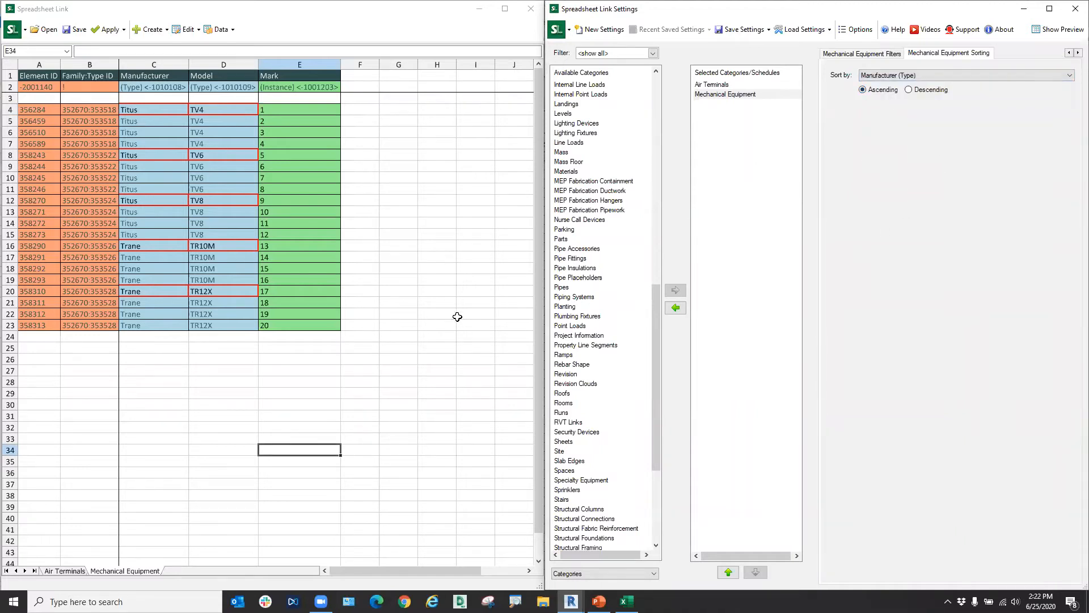
{"action": "left_click", "coordinate": [392, 171]}
{"action": "left_click", "coordinate": [167, 168]}
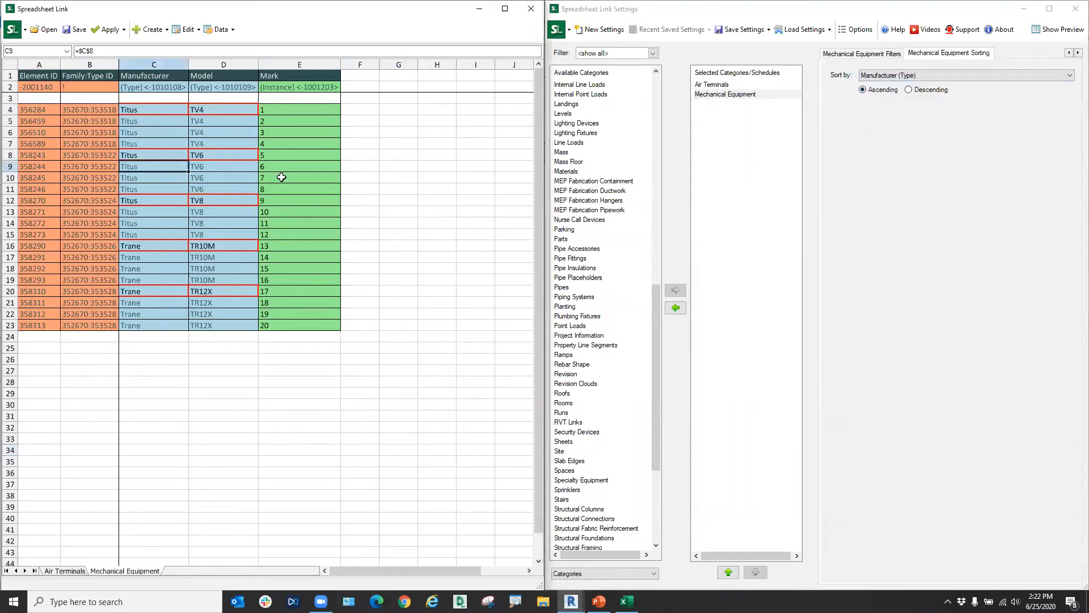
Clear the Mechanical Equipment sorting and reapply it by Manufacturer (Type) in descending order.
{"action": "left_click", "coordinate": [921, 77]}
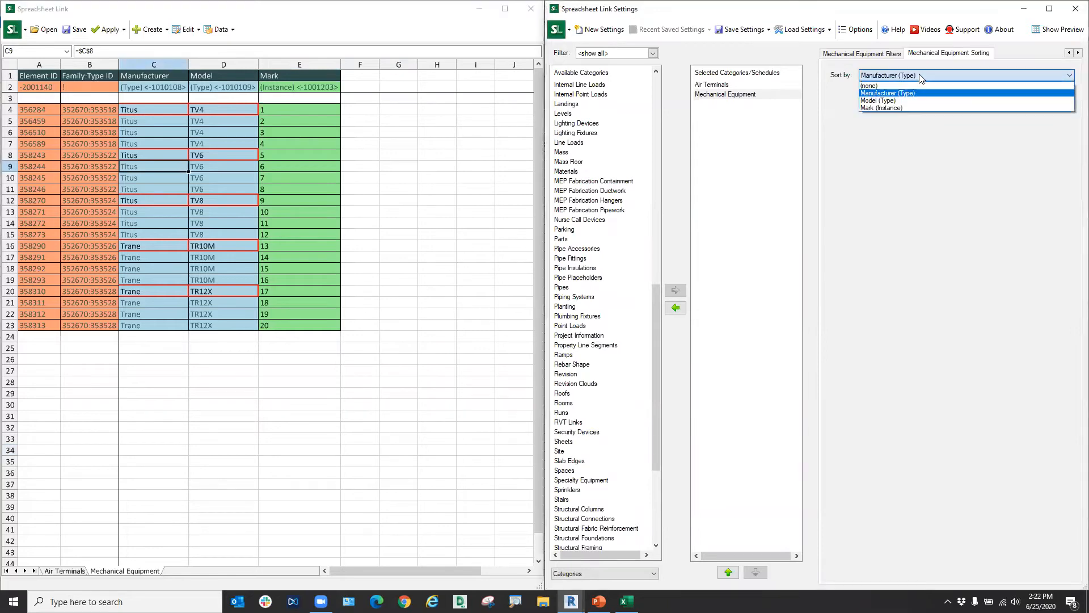
{"action": "left_click", "coordinate": [878, 86]}
{"action": "left_click", "coordinate": [878, 77]}
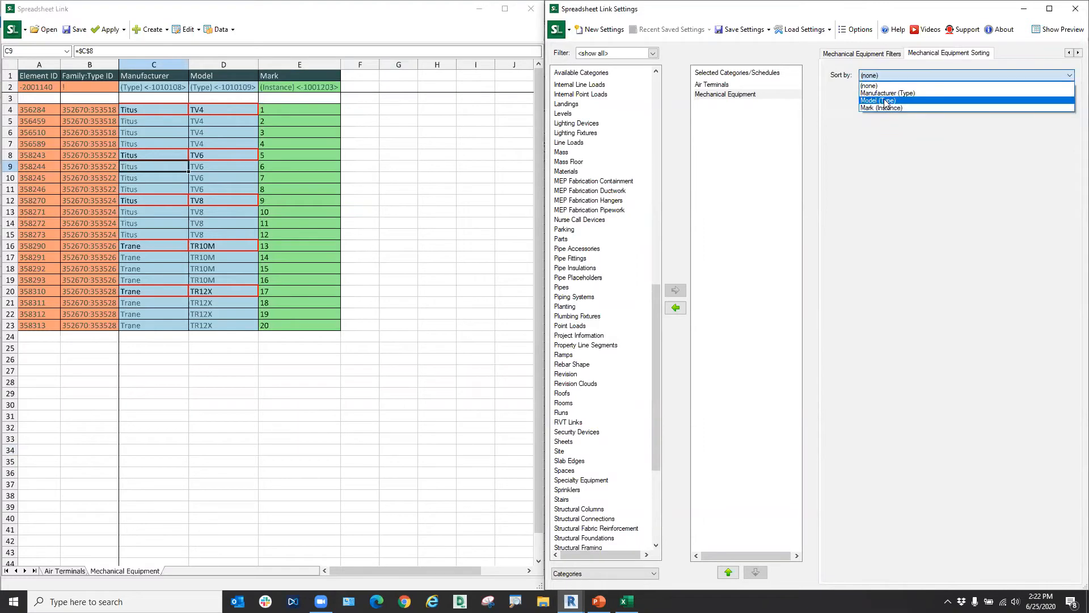
{"action": "left_click", "coordinate": [901, 93]}
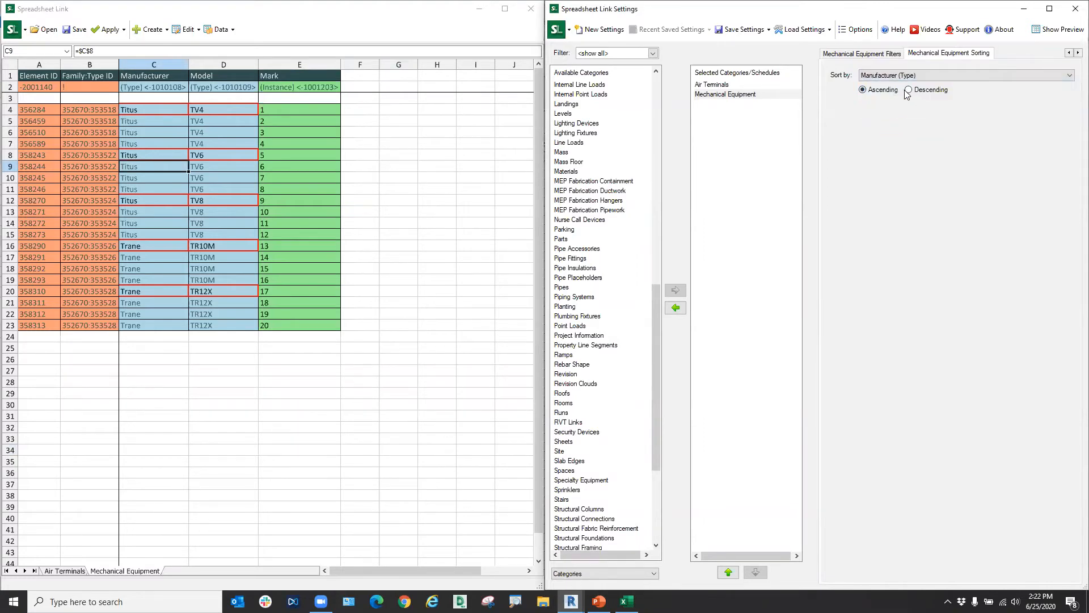
{"action": "left_click", "coordinate": [908, 90]}
{"action": "left_click", "coordinate": [398, 143]}
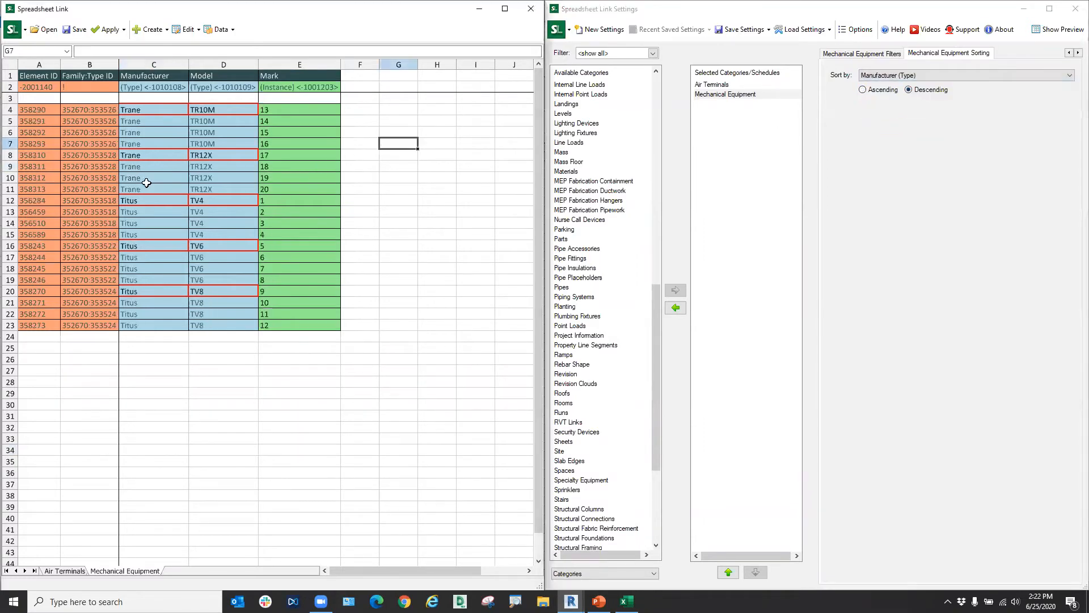
Reset the Mechanical Equipment sorting to (none) and review the Model column and the Trane TR10M rows.
{"action": "left_click", "coordinate": [899, 75]}
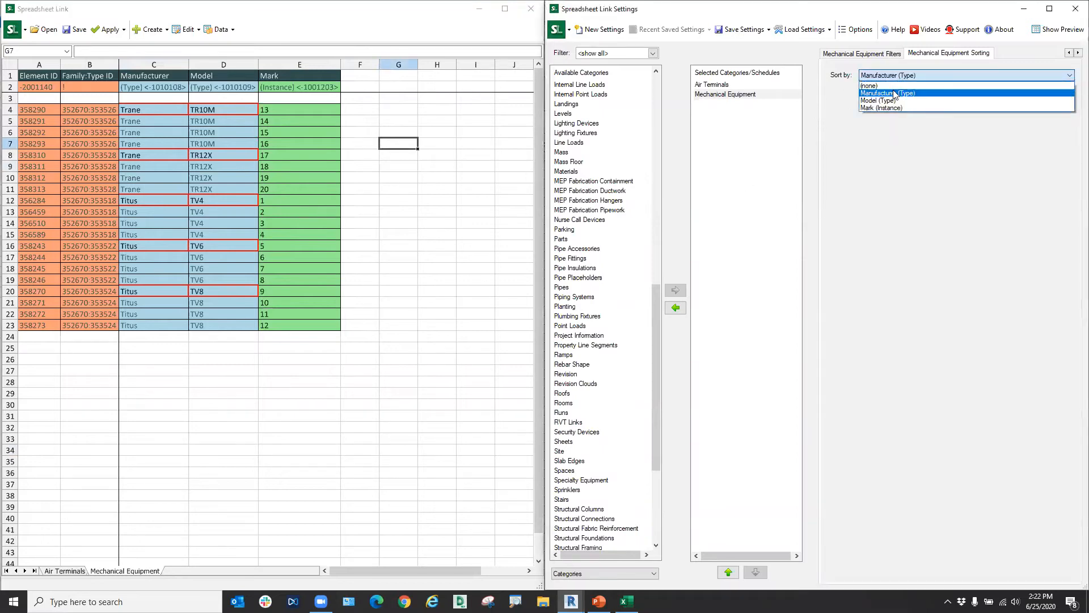
{"action": "left_click", "coordinate": [890, 84]}
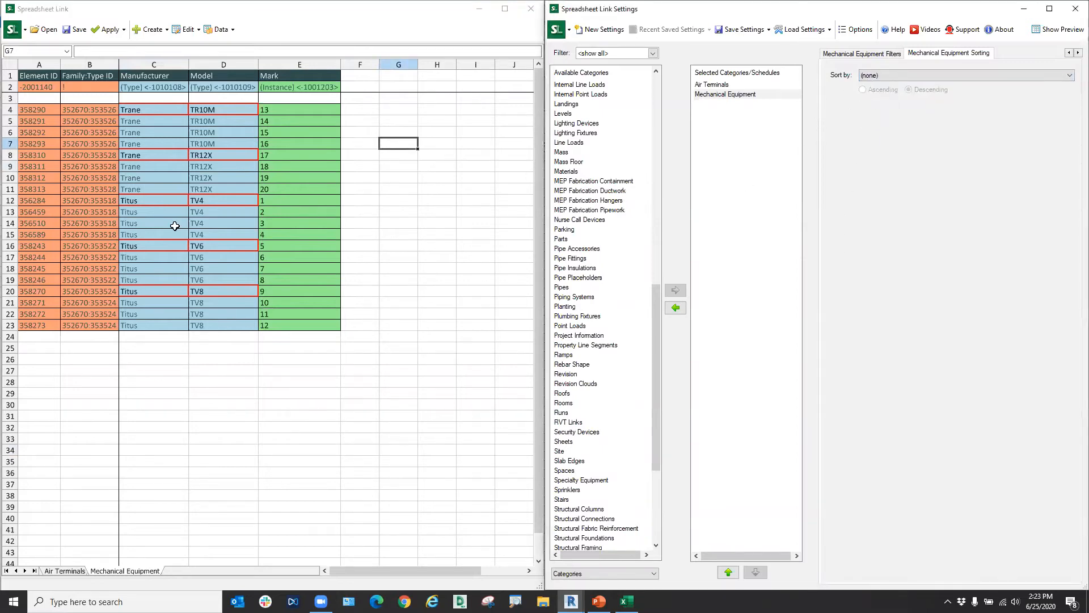
{"action": "left_click_drag", "start_coordinate": [211, 108], "coordinate": [209, 327]}
{"action": "left_click", "coordinate": [208, 400]}
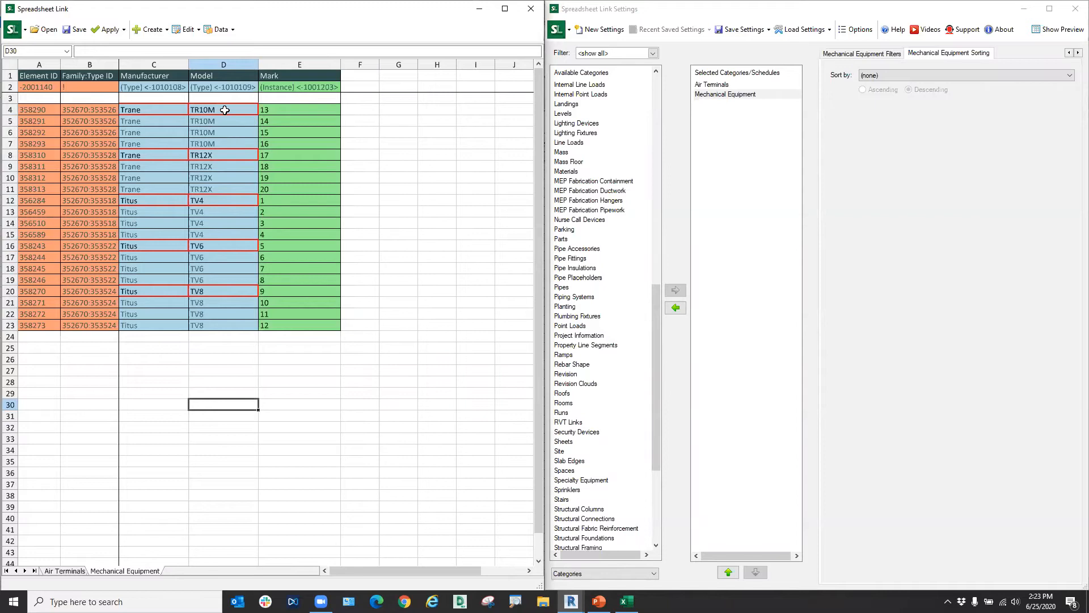
{"action": "left_click_drag", "start_coordinate": [224, 109], "coordinate": [225, 144]}
{"action": "left_click_drag", "start_coordinate": [156, 110], "coordinate": [237, 145]}
{"action": "left_click", "coordinate": [899, 75]}
{"action": "left_click", "coordinate": [897, 219]}
Try the Phase Created filter on Mechanical Equipment, look at its phase choices and turn the filter off again.
{"action": "left_click", "coordinate": [861, 55]}
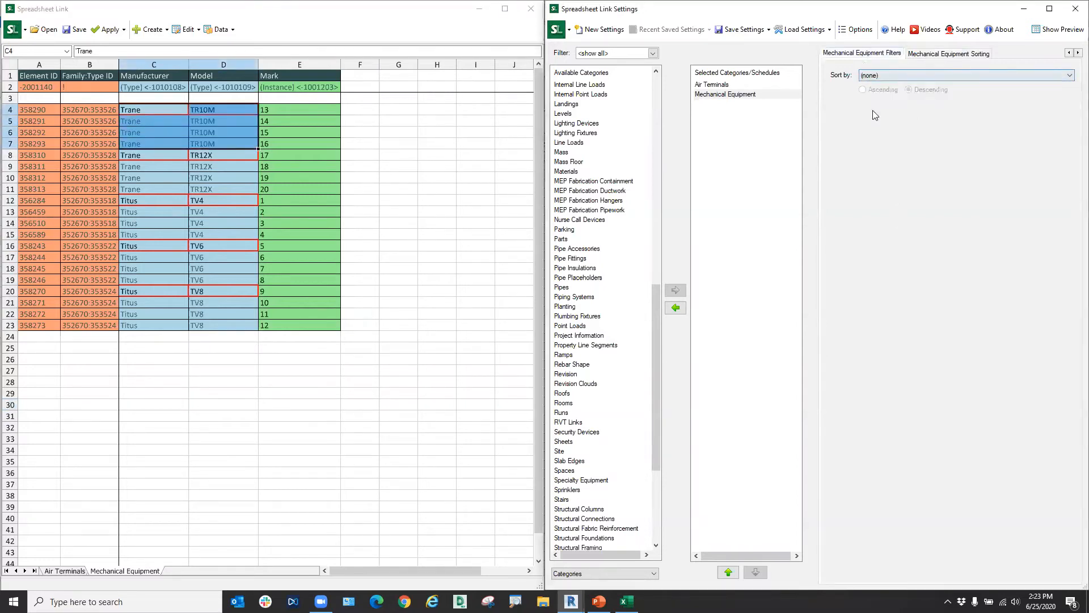
{"action": "left_click", "coordinate": [424, 301]}
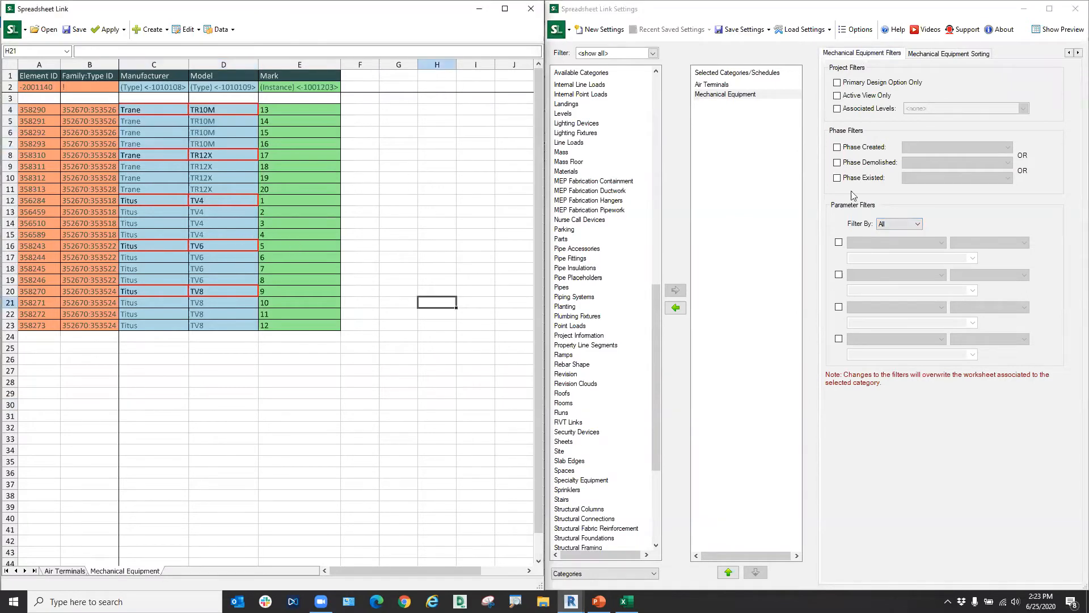
{"action": "left_click", "coordinate": [837, 147]}
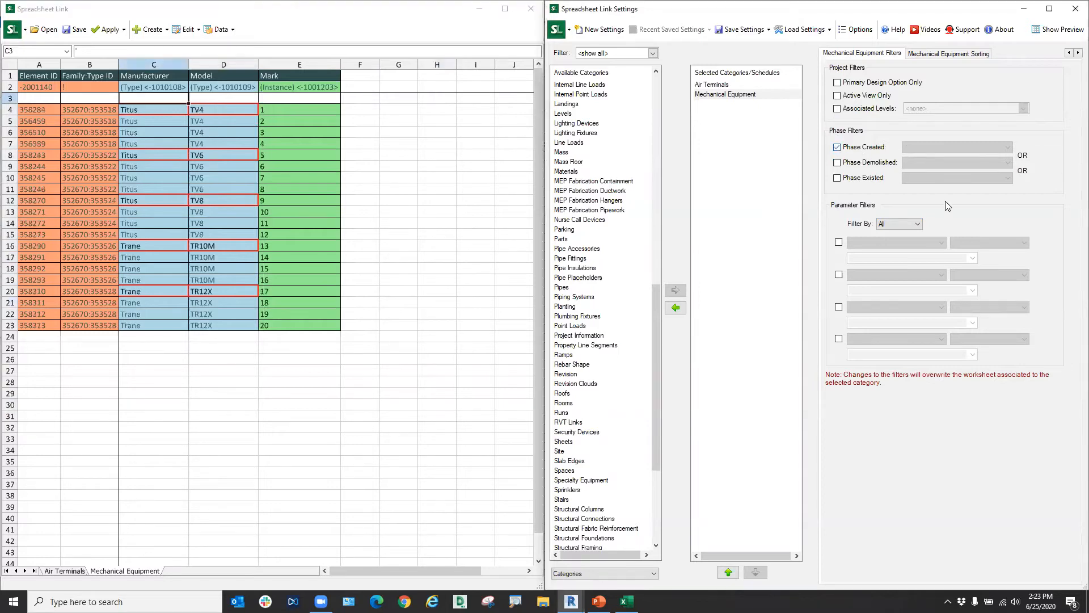
{"action": "left_click", "coordinate": [936, 148]}
{"action": "left_click", "coordinate": [943, 173]}
{"action": "left_click", "coordinate": [837, 147]}
Enable the first parameter filter for Mechanical Equipment, browse the parameters it offers and disable it again.
{"action": "left_click", "coordinate": [839, 242]}
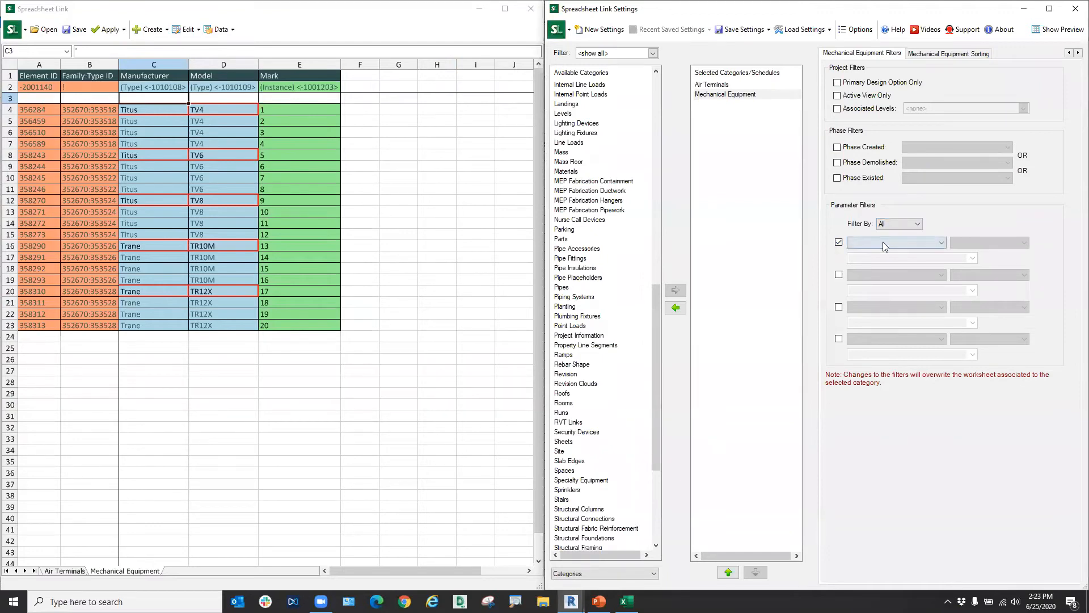
{"action": "left_click", "coordinate": [885, 242]}
{"action": "scroll", "coordinate": [879, 363], "scroll_direction": "down", "scroll_amount": 1}
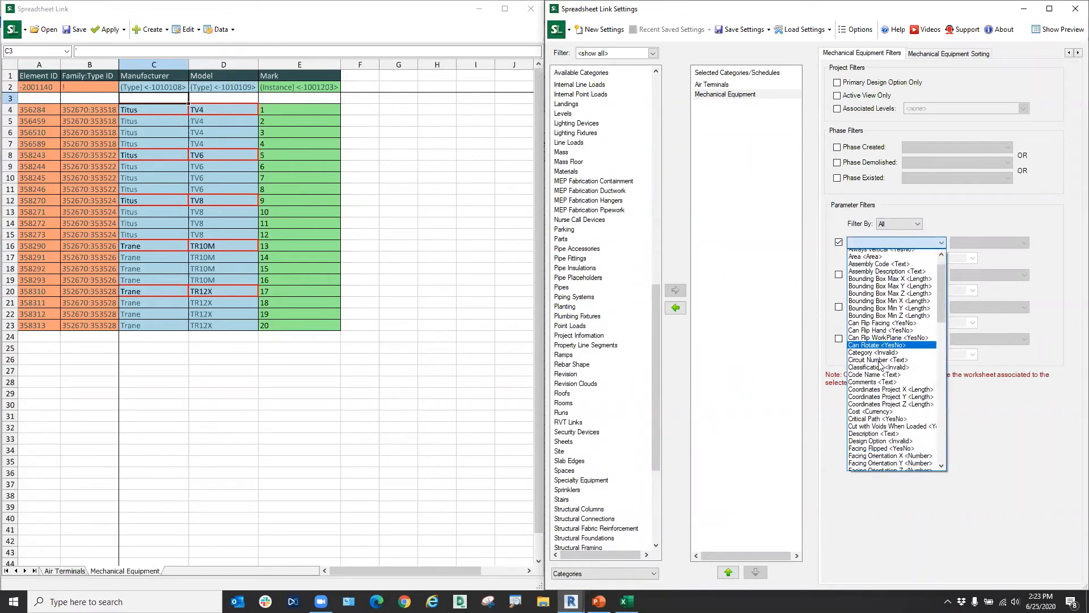
{"action": "scroll", "coordinate": [880, 363], "scroll_direction": "down", "scroll_amount": 10}
{"action": "left_click", "coordinate": [852, 182]}
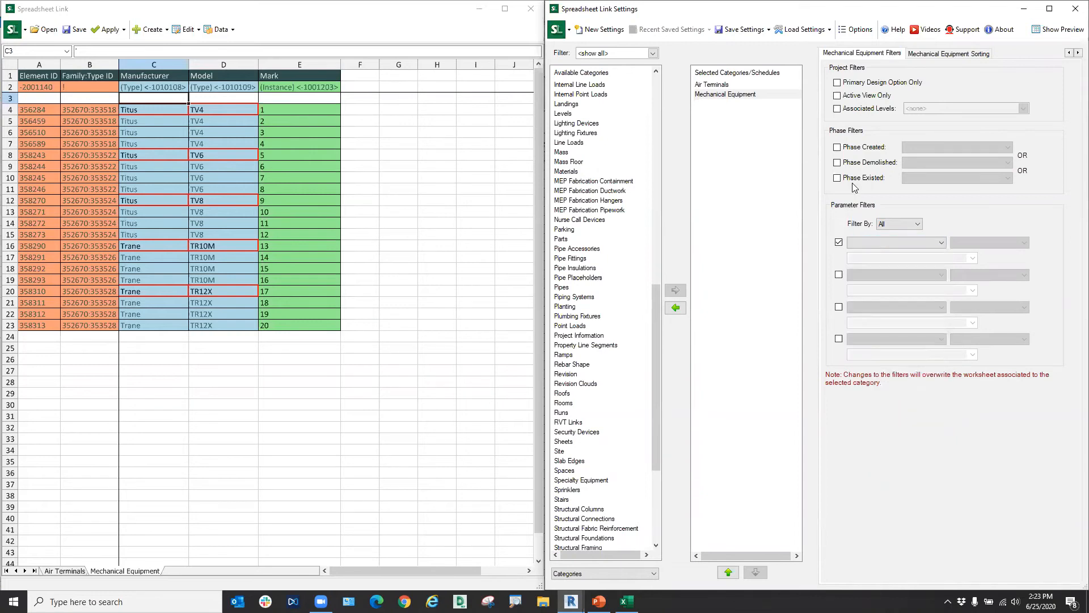
{"action": "left_click", "coordinate": [839, 242]}
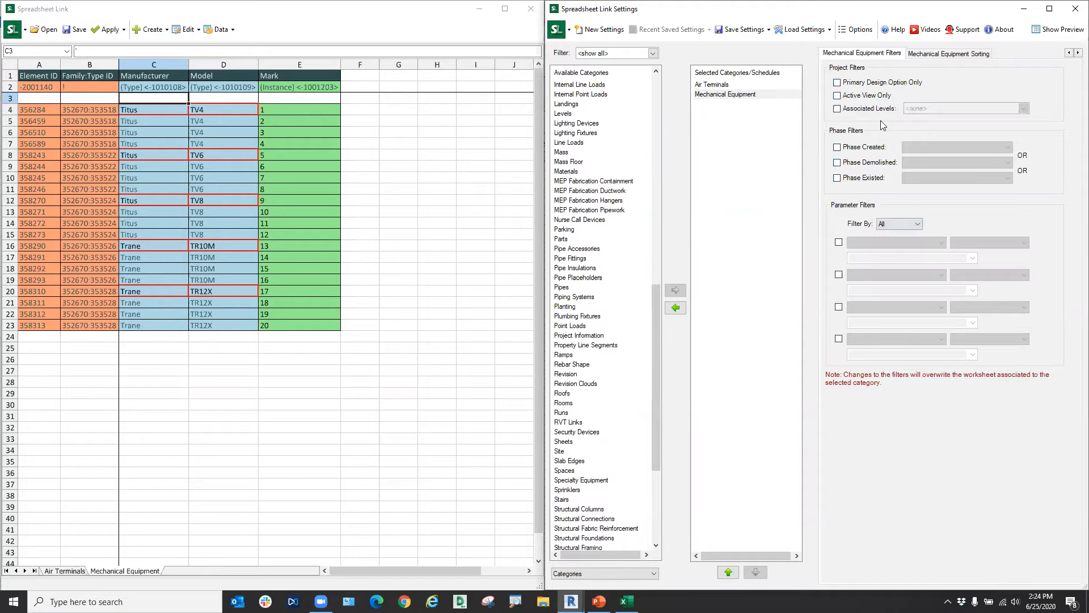
Return to the Mechanical Equipment parameter selection and bring the focus back to its sheet.
{"action": "left_click", "coordinate": [1068, 53]}
{"action": "left_click", "coordinate": [897, 54]}
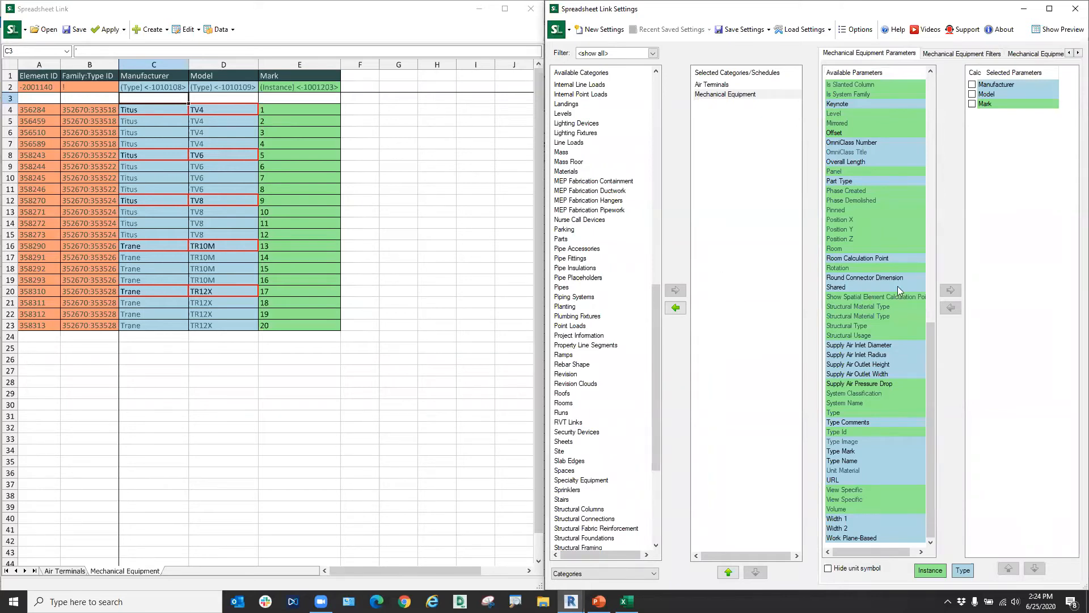
{"action": "left_click", "coordinate": [353, 296]}
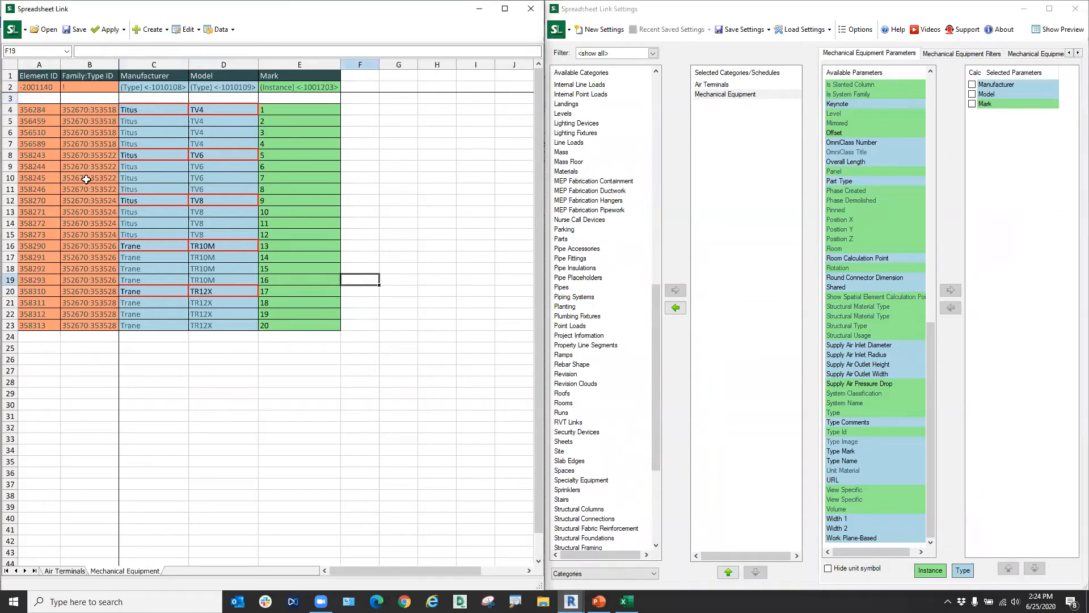
Change the Model of the Titus TV8 type in the Mechanical Equipment sheet to TV8X and check its four linked rows.
{"action": "left_click", "coordinate": [139, 110]}
{"action": "left_click", "coordinate": [227, 110]}
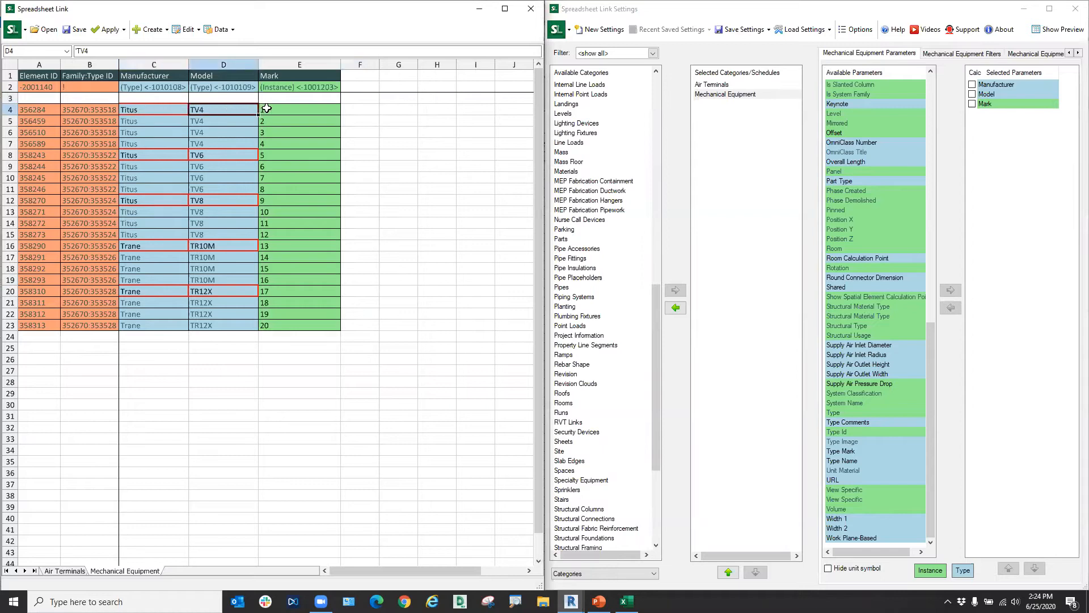
{"action": "left_click", "coordinate": [279, 110]}
{"action": "double_click", "coordinate": [224, 199]}
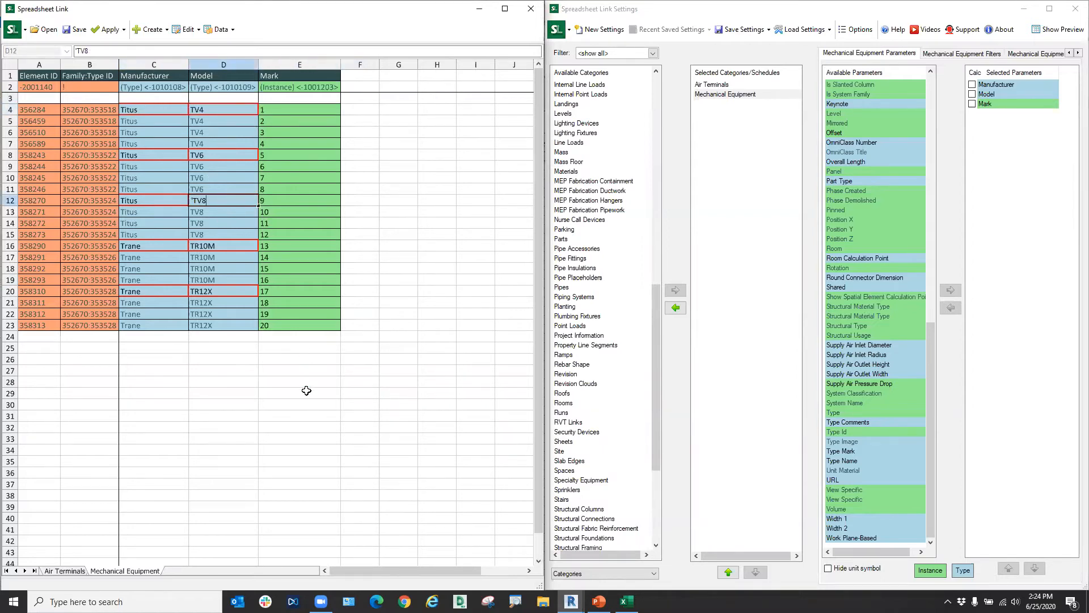
{"action": "type", "text": "X"}
{"action": "left_click", "coordinate": [252, 430]}
{"action": "left_click_drag", "start_coordinate": [230, 234], "coordinate": [229, 202]}
{"action": "left_click_drag", "start_coordinate": [427, 495], "coordinate": [427, 484]}
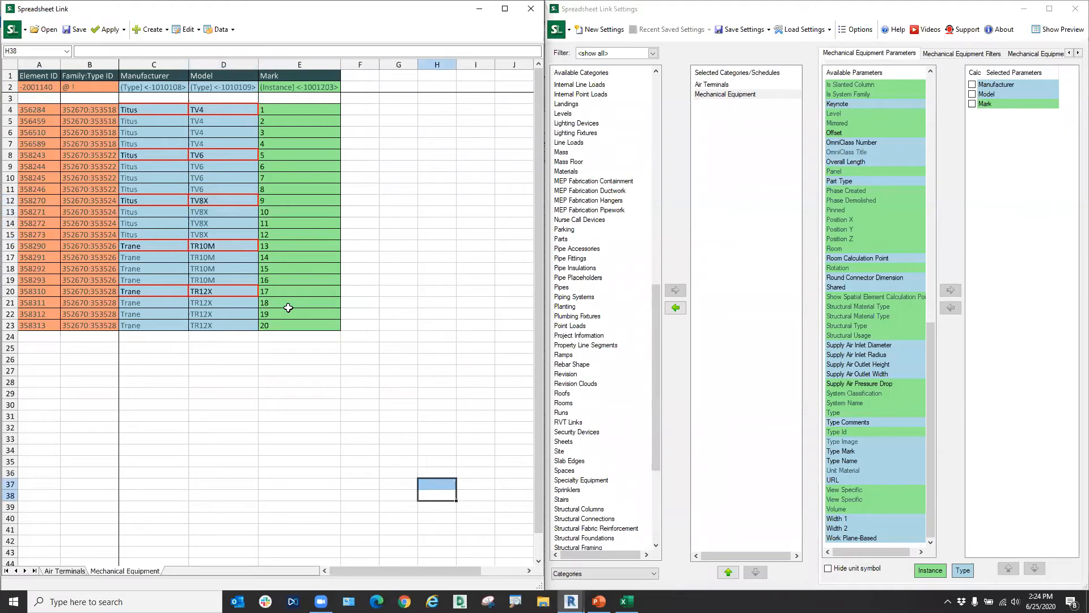
{"action": "left_click_drag", "start_coordinate": [225, 236], "coordinate": [227, 201]}
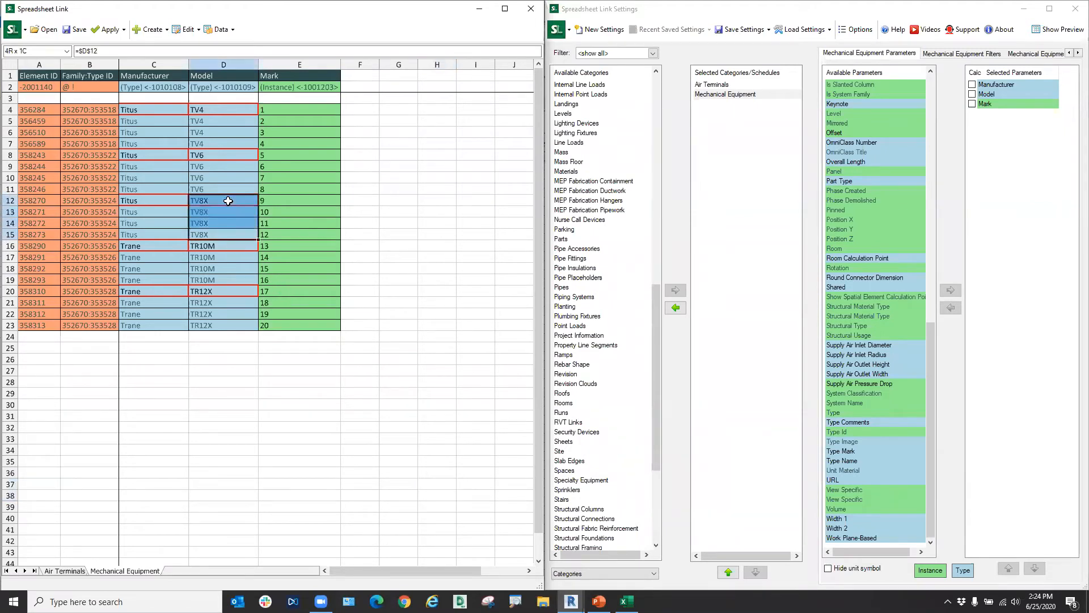
{"action": "left_click", "coordinate": [231, 466]}
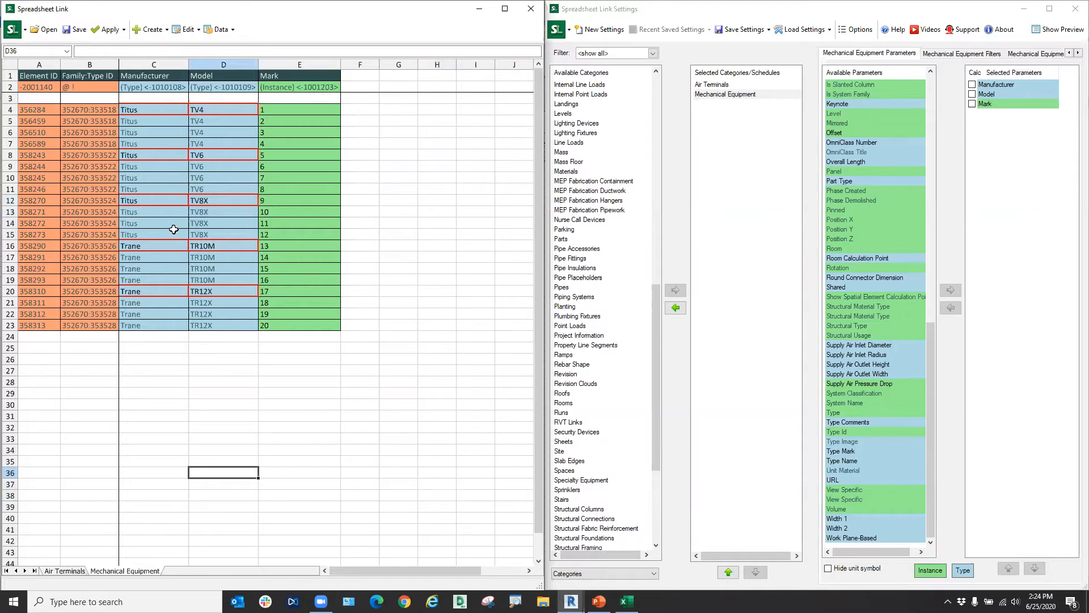
Set the Manufacturer of the TV6 type in the Mechanical Equipment sheet to AirTech.
{"action": "left_click", "coordinate": [162, 158]}
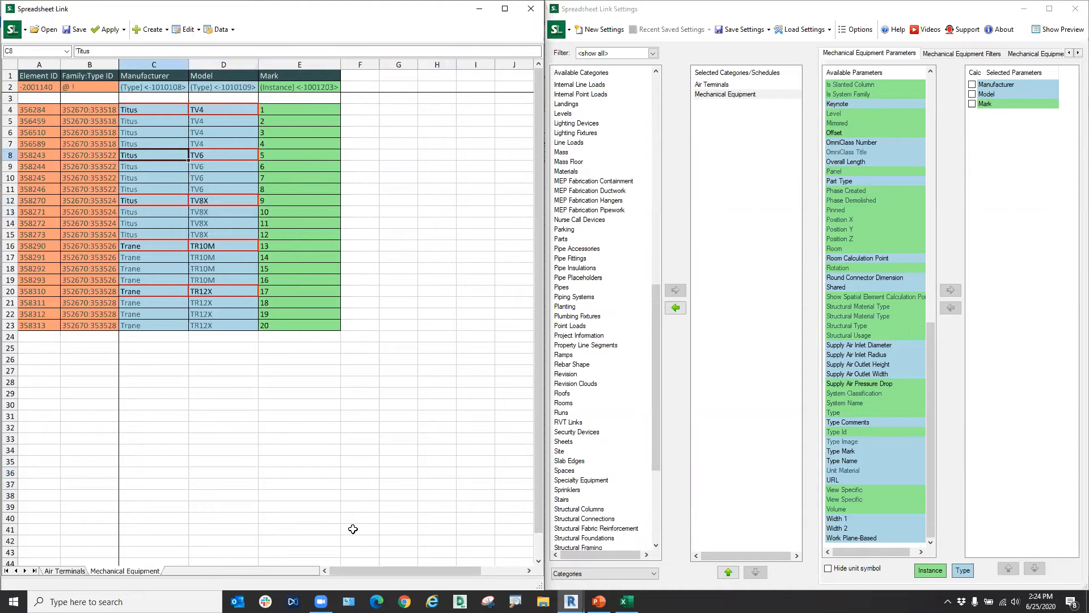
{"action": "type", "text": "Air"}
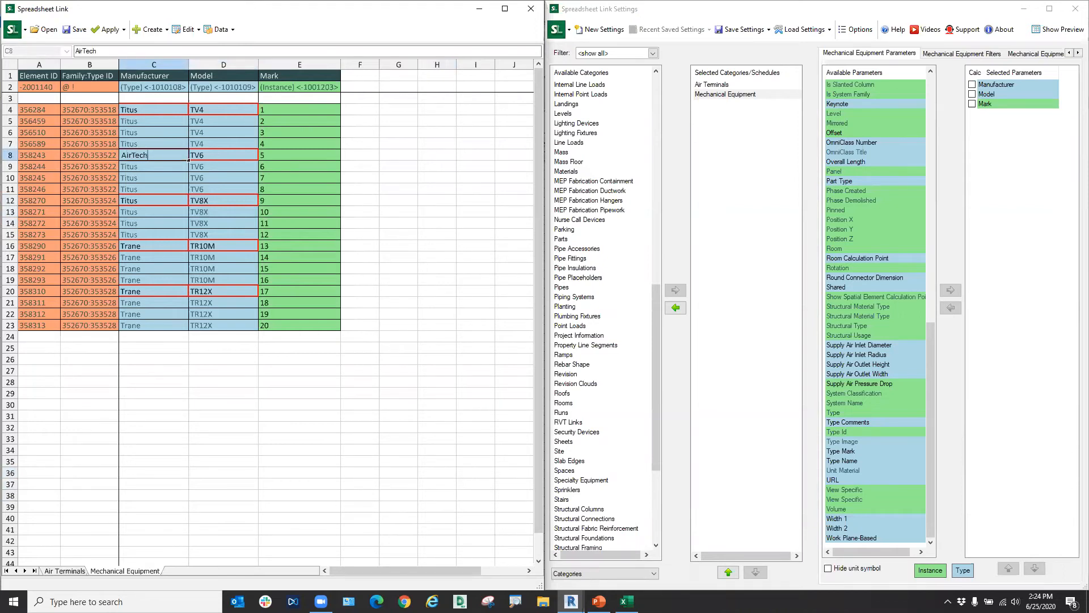
{"action": "type", "text": "Tech"}
{"action": "left_click", "coordinate": [410, 393]}
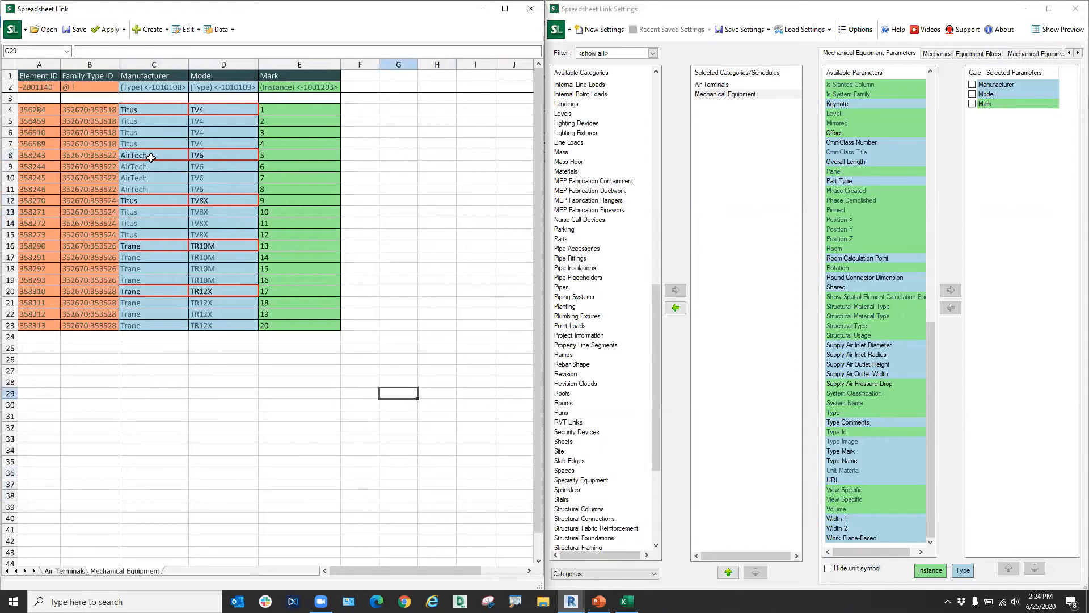
Set the Mark of the first mechanical equipment row to 100 as a text value.
{"action": "left_click", "coordinate": [289, 110]}
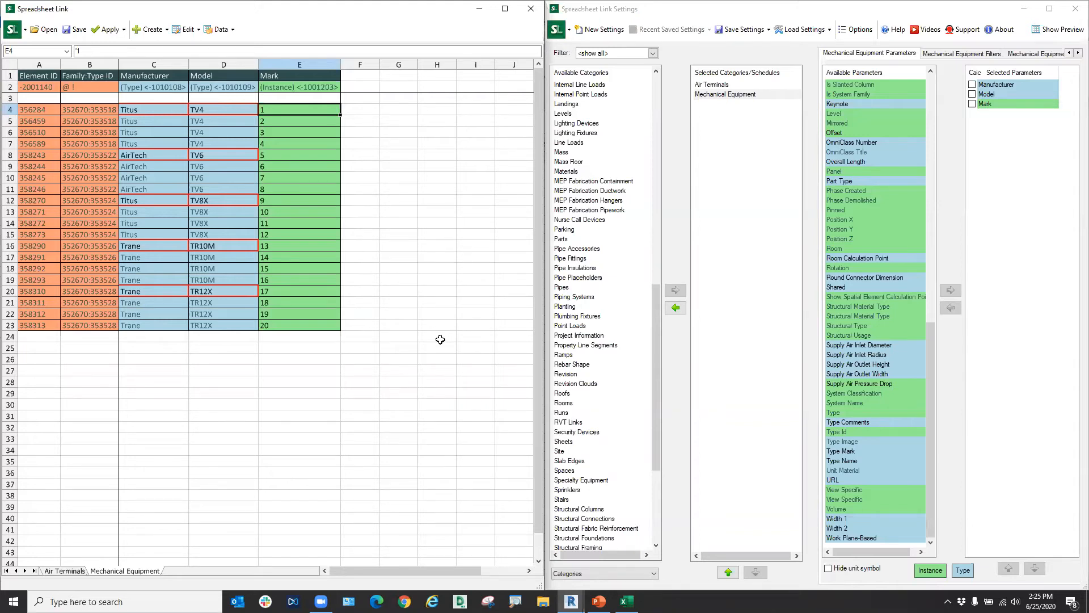
{"action": "left_click", "coordinate": [83, 51]}
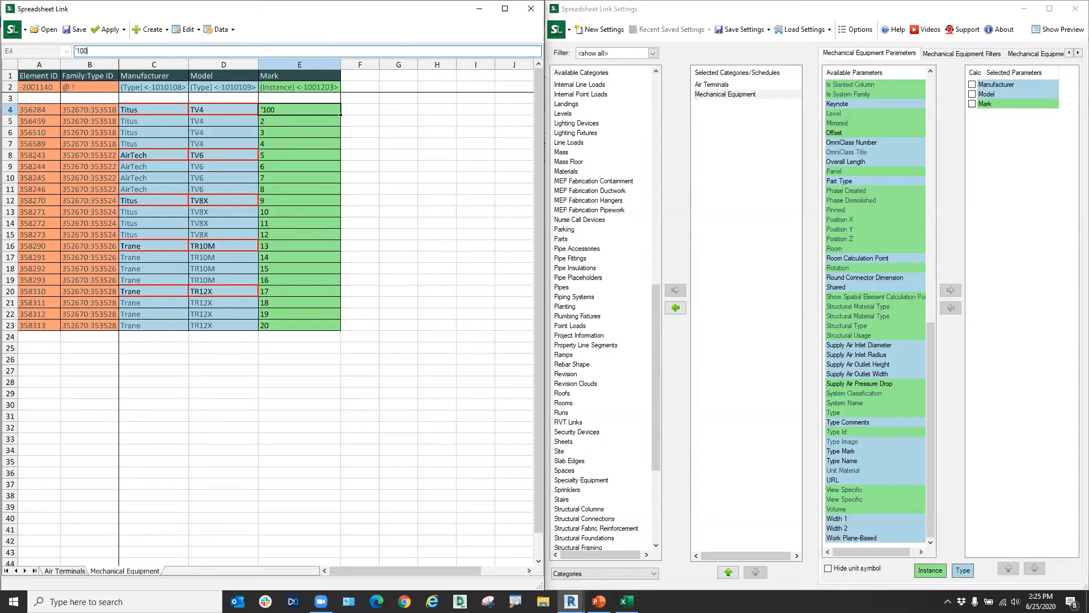
{"action": "key", "text": "Return"}
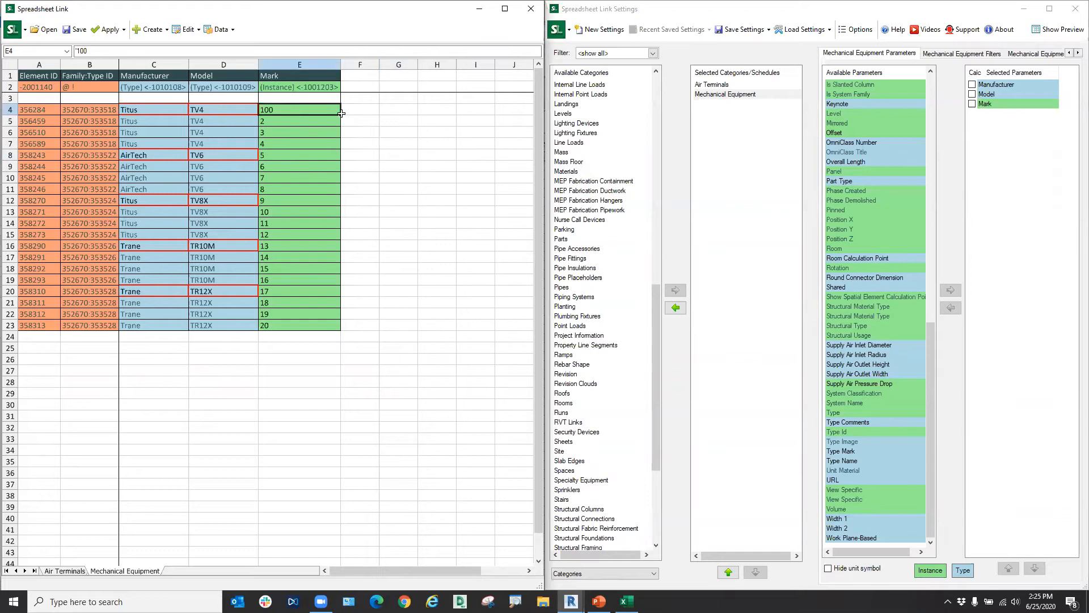
Set the Mark of the second mechanical equipment row to 101 as a text value.
{"action": "left_click", "coordinate": [318, 120]}
{"action": "type", "text": "1"}
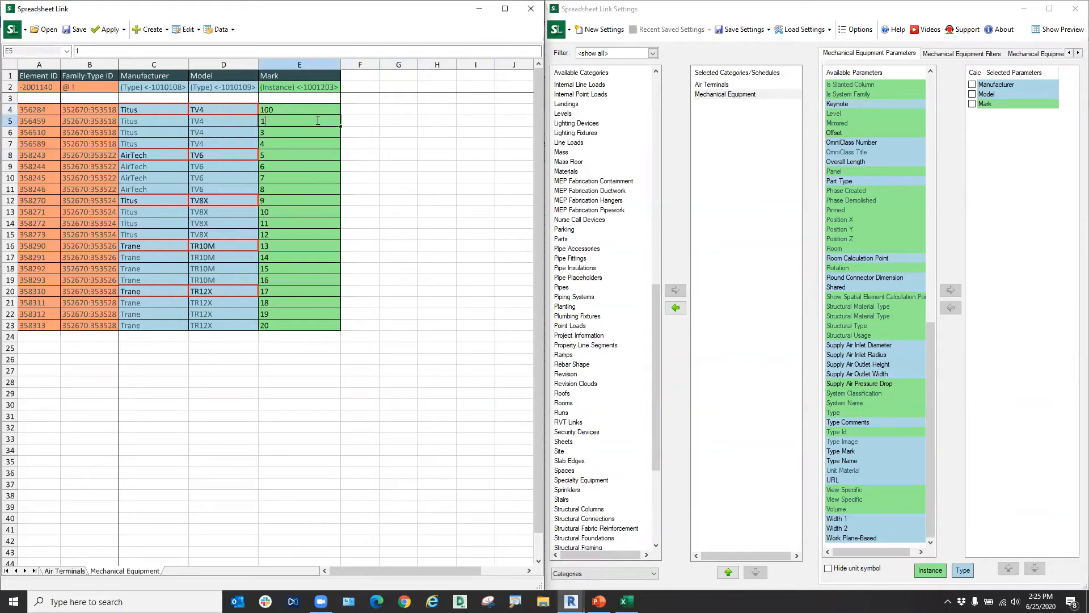
{"action": "key", "text": "ctrl+Right"}
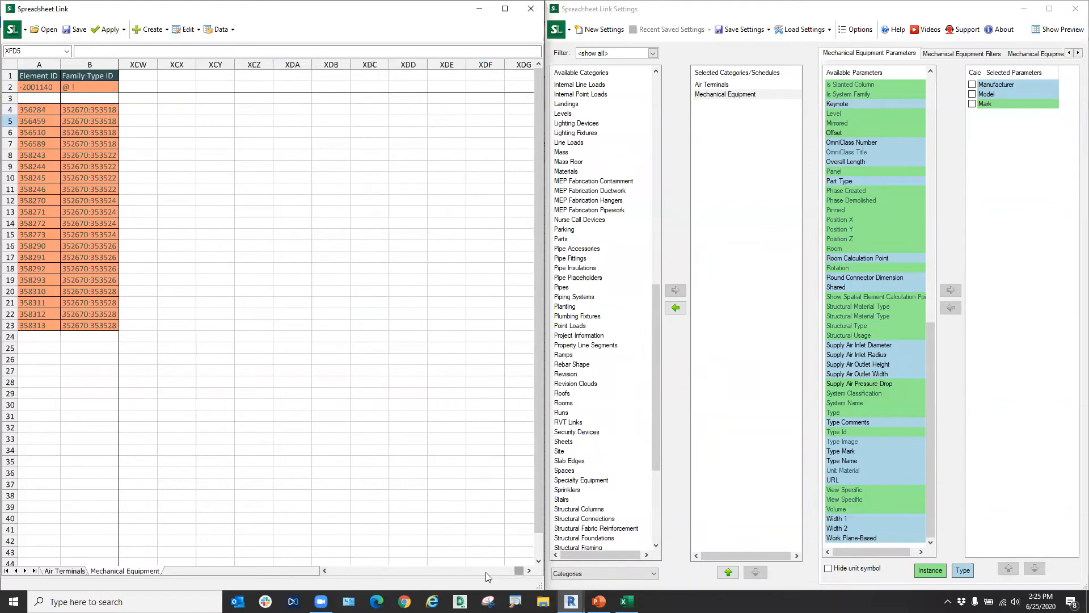
{"action": "left_click_drag", "start_coordinate": [521, 571], "coordinate": [327, 575]}
{"action": "key", "text": "ctrl+Left"}
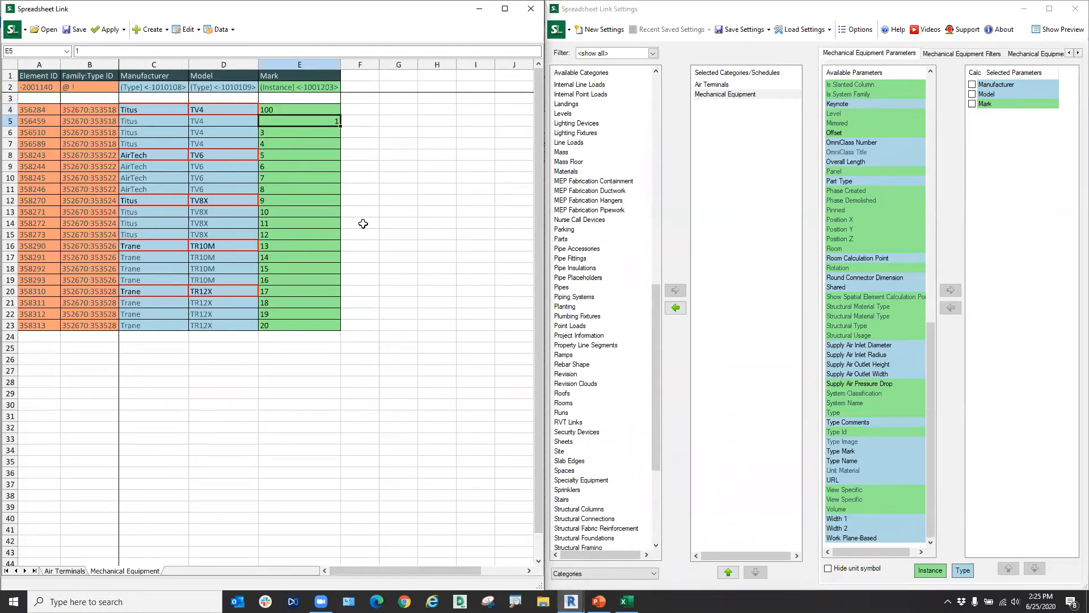
{"action": "left_click", "coordinate": [76, 51]}
{"action": "type", "text": "'"}
{"action": "type", "text": "01"}
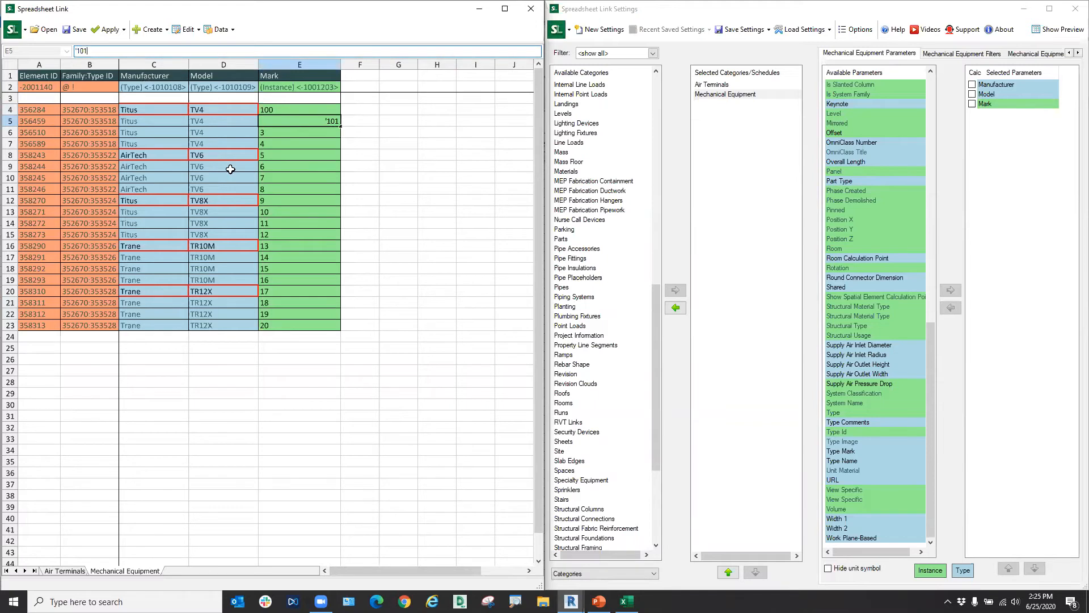
{"action": "left_click", "coordinate": [397, 404]}
Fill the Mark series from 100 down to 119 through the last mechanical equipment row.
{"action": "left_click", "coordinate": [302, 108]}
{"action": "left_click_drag", "start_coordinate": [302, 108], "coordinate": [334, 330]}
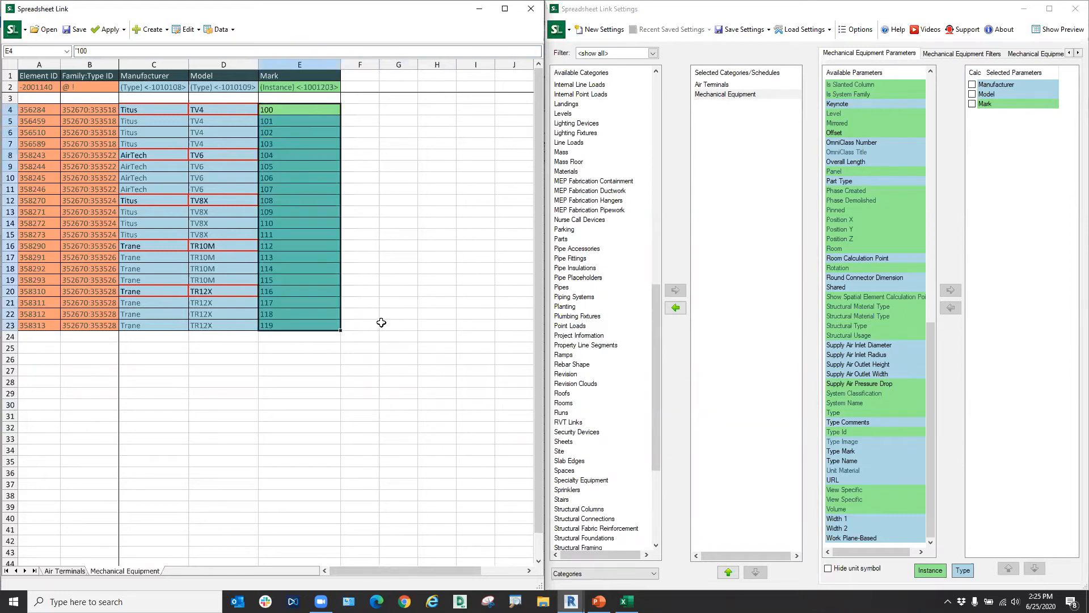
{"action": "left_click", "coordinate": [381, 323]}
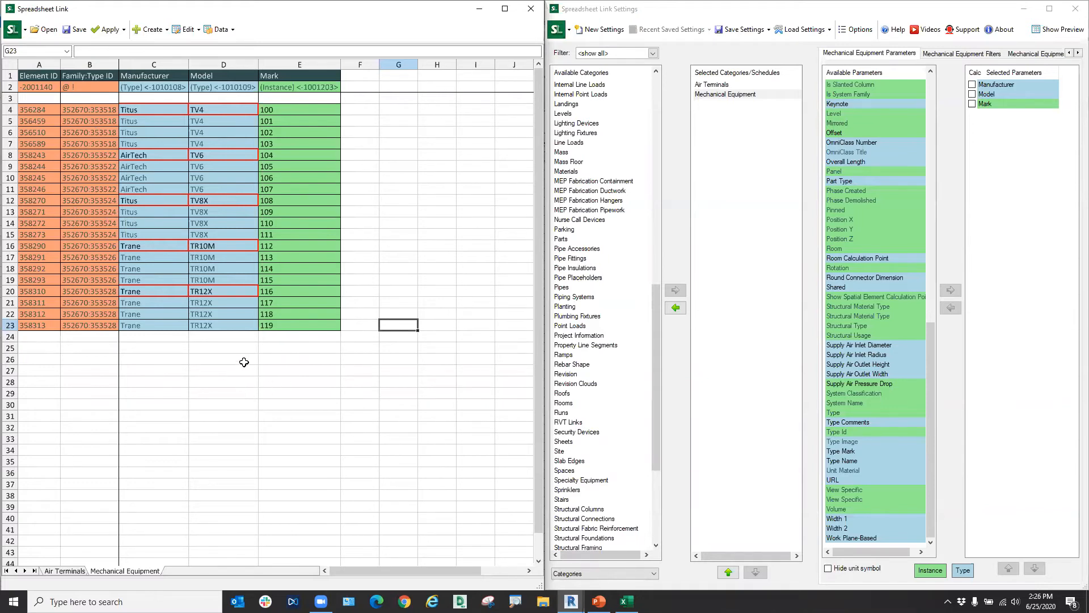
{"action": "left_click", "coordinate": [301, 109]}
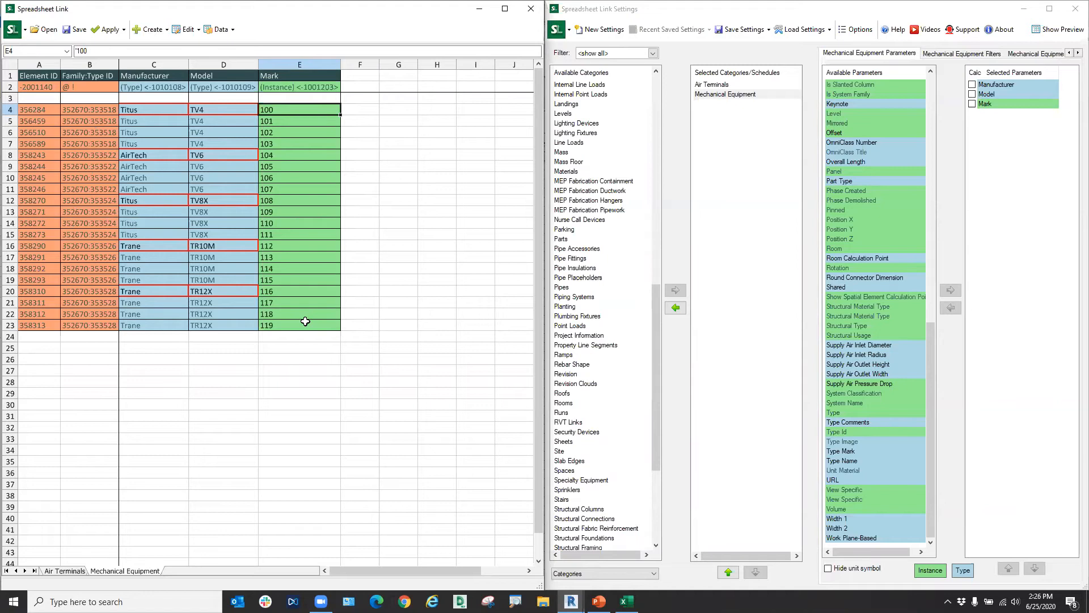
{"action": "left_click", "coordinate": [306, 380]}
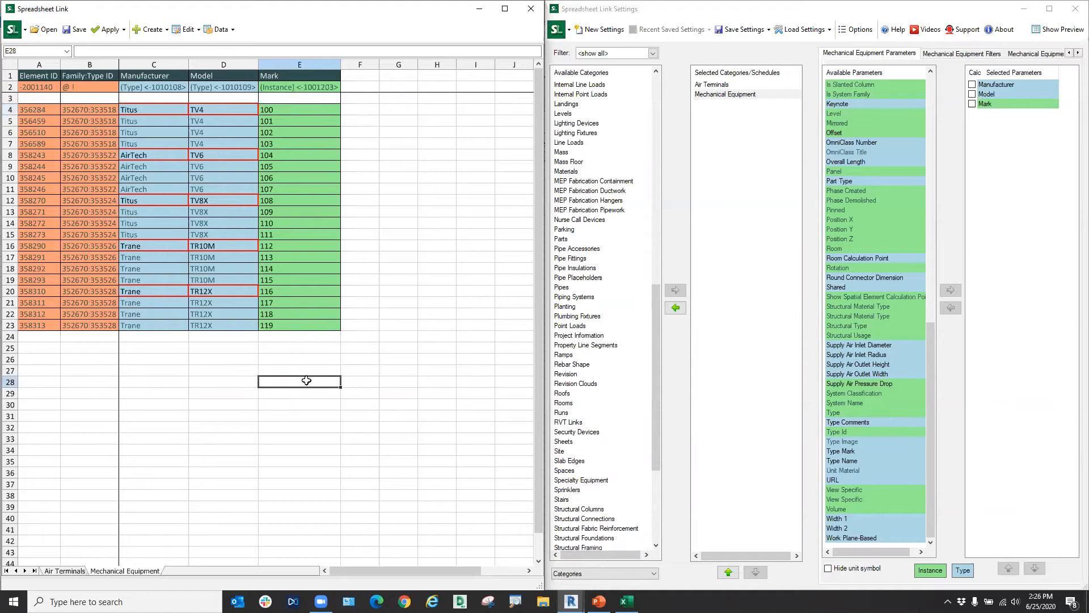
{"action": "left_click", "coordinate": [737, 229]}
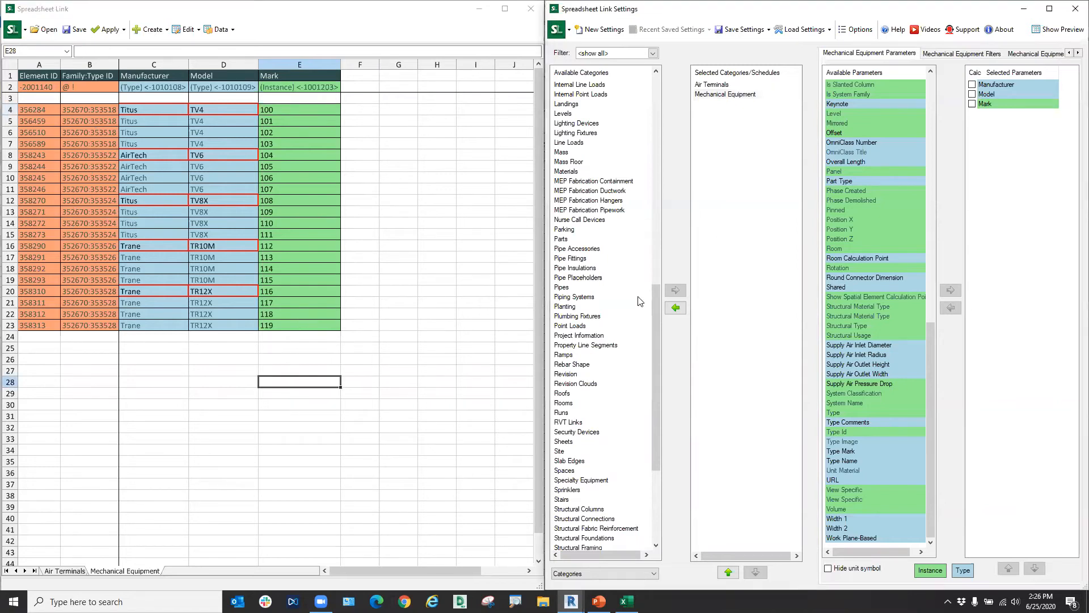
{"action": "left_click", "coordinate": [357, 428]}
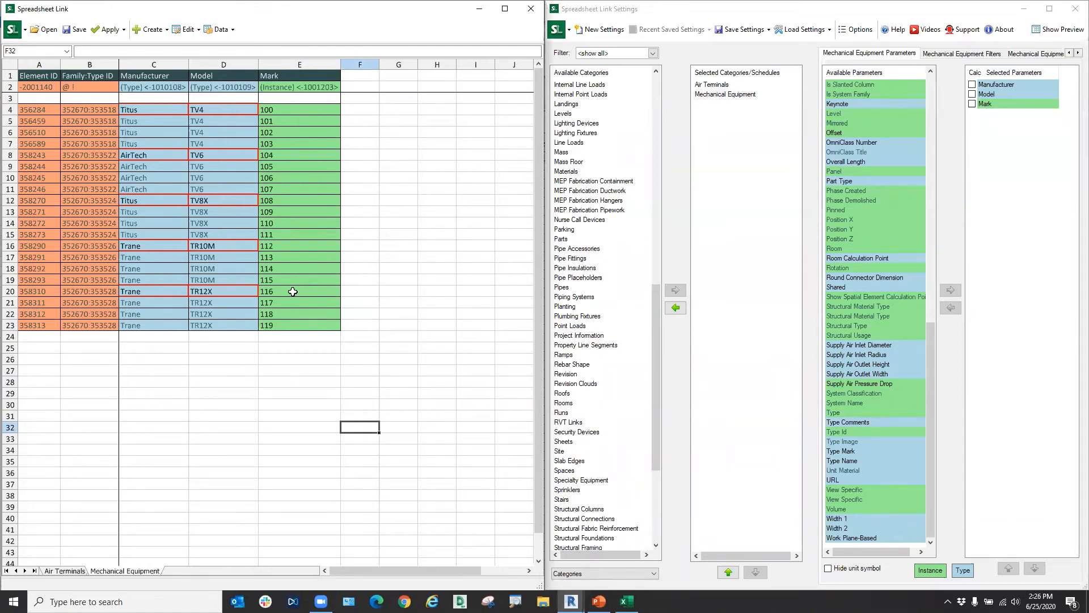
Show the Air Terminals sheet, apply the values of all worksheets to the Revit project and confirm.
{"action": "left_click", "coordinate": [65, 572]}
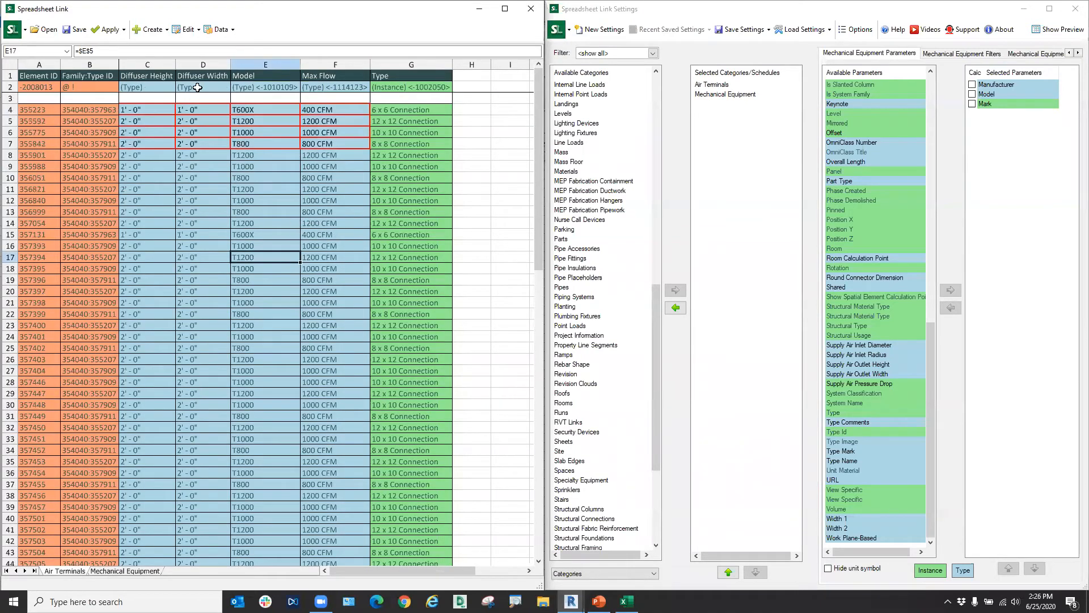
{"action": "left_click", "coordinate": [102, 38]}
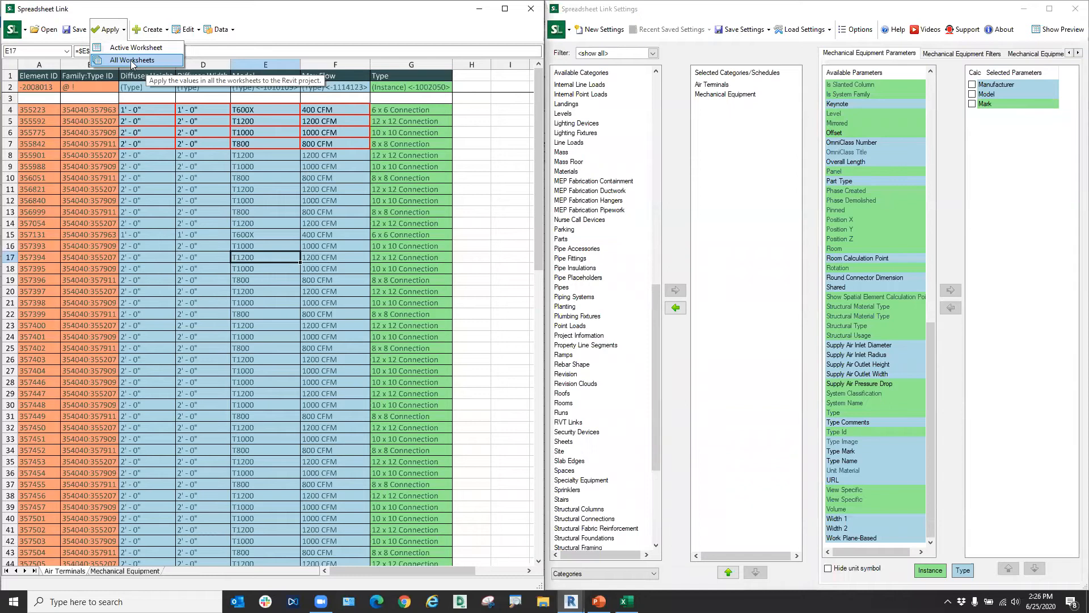
{"action": "left_click", "coordinate": [133, 61]}
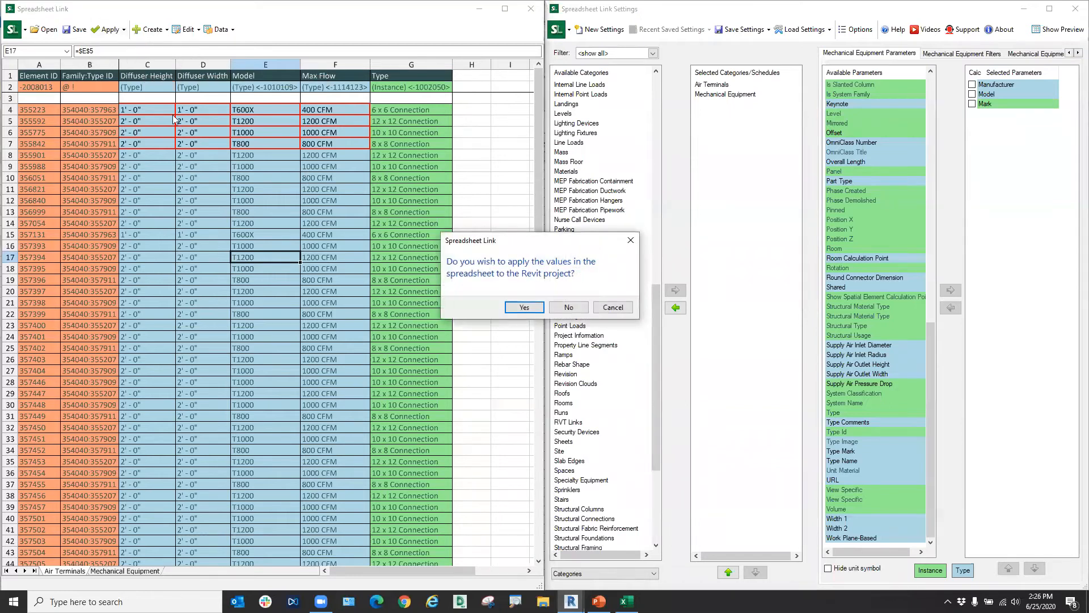
{"action": "left_click", "coordinate": [525, 307]}
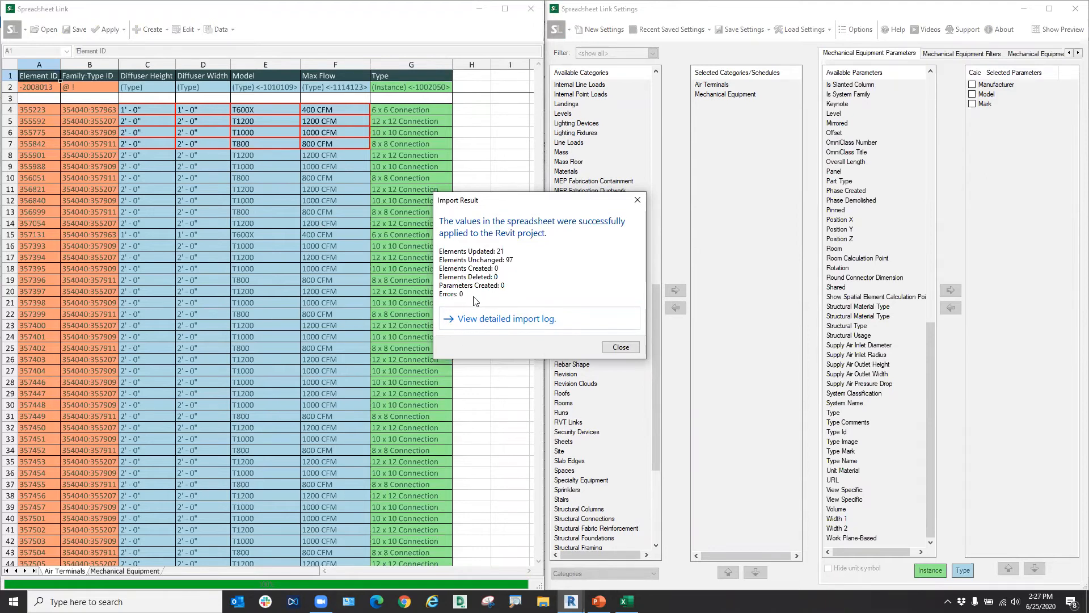
Review the detailed import log of changed parameters, close it and look over the Mechanical Equipment and Air Terminals sheets.
{"action": "left_click", "coordinate": [514, 320]}
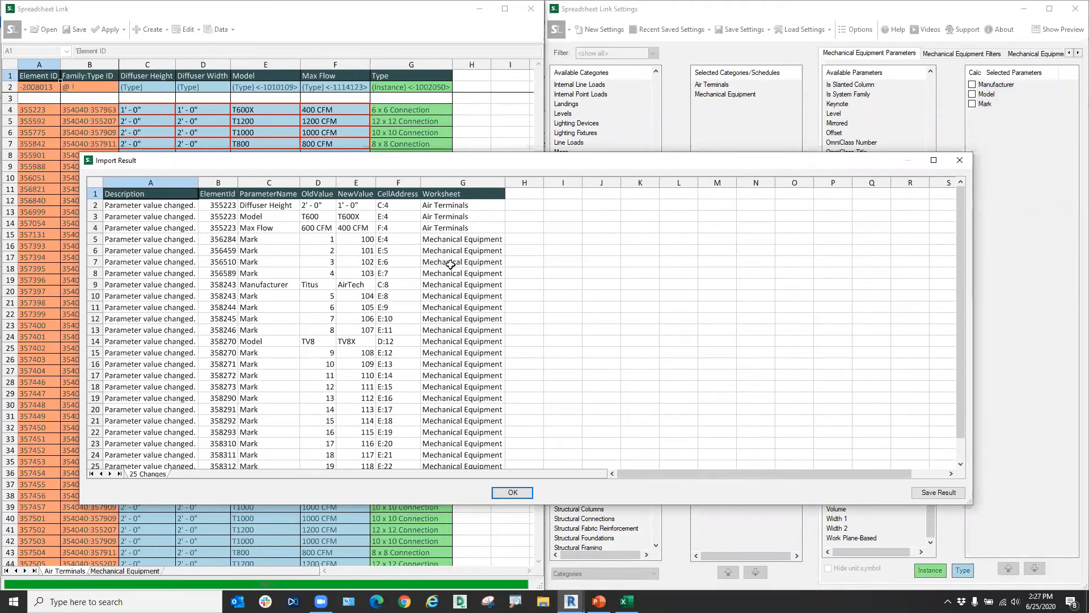
{"action": "scroll", "coordinate": [284, 337], "scroll_direction": "down", "scroll_amount": 6}
{"action": "scroll", "coordinate": [234, 363], "scroll_direction": "up", "scroll_amount": 6}
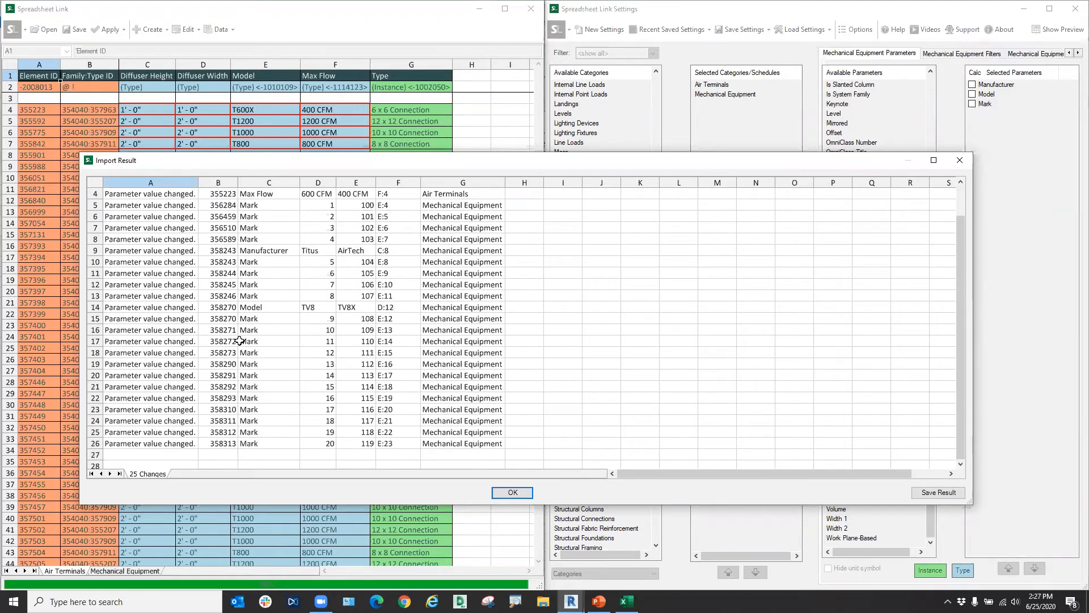
{"action": "left_click", "coordinate": [512, 493]}
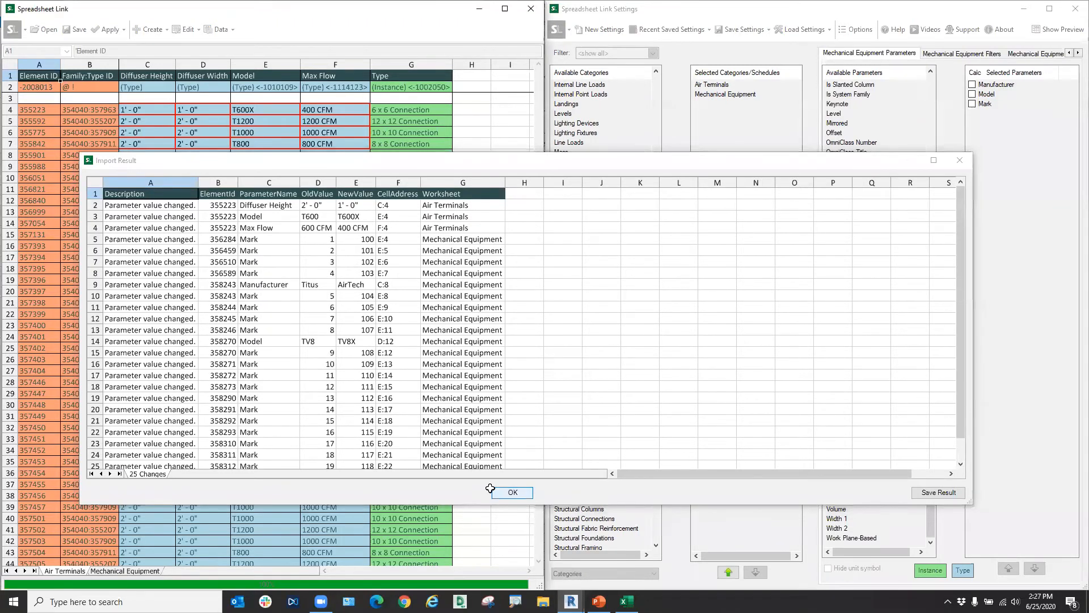
{"action": "left_click", "coordinate": [211, 405]}
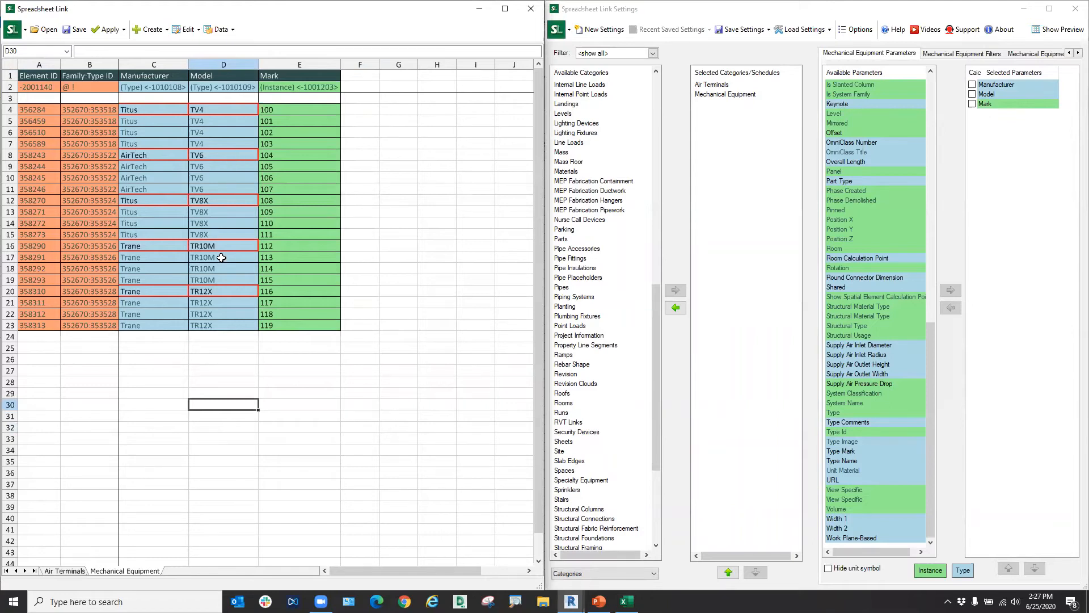
{"action": "left_click", "coordinate": [68, 572]}
{"action": "scroll", "coordinate": [305, 302], "scroll_direction": "down", "scroll_amount": 2}
{"action": "scroll", "coordinate": [305, 301], "scroll_direction": "up", "scroll_amount": 2}
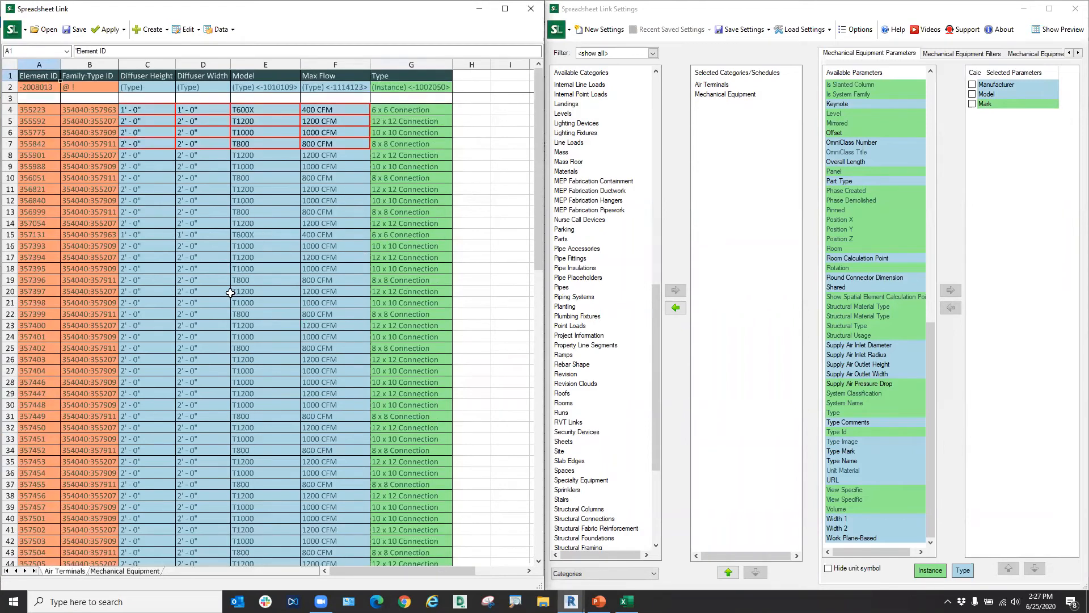
Look at the file formats offered for saving the spreadsheet, keep Microsoft Excel Workbook (*.xlsx) and cancel the save.
{"action": "left_click", "coordinate": [76, 29]}
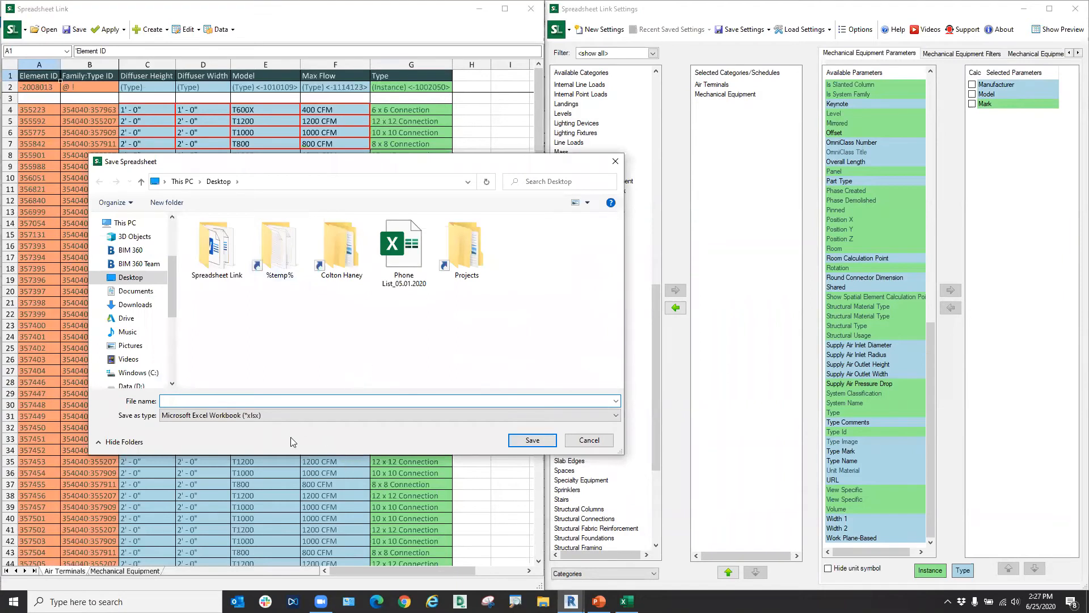
{"action": "left_click", "coordinate": [267, 420]}
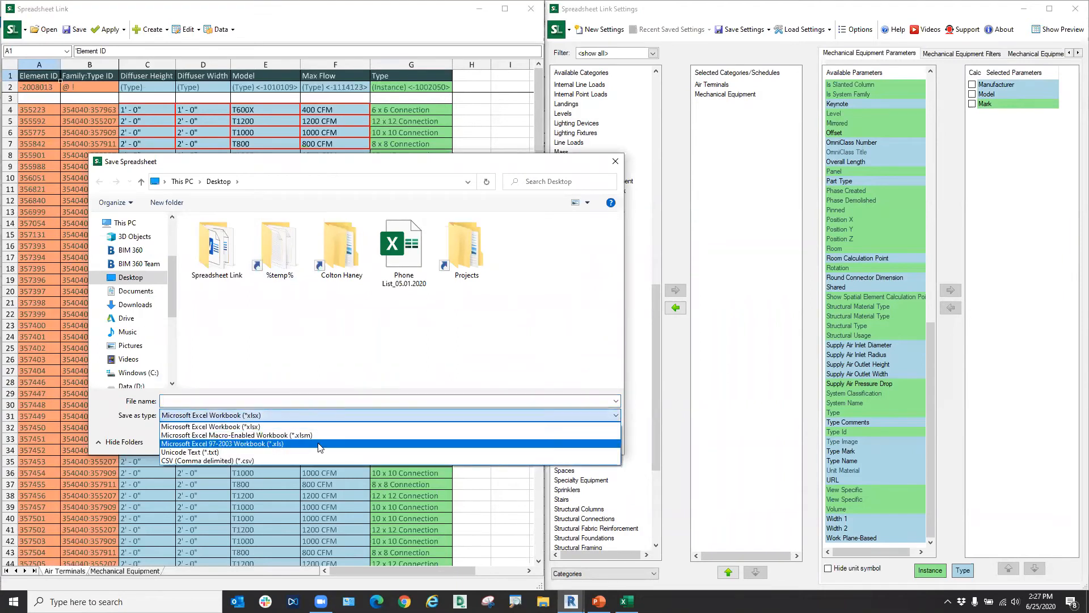
{"action": "left_click", "coordinate": [317, 428]}
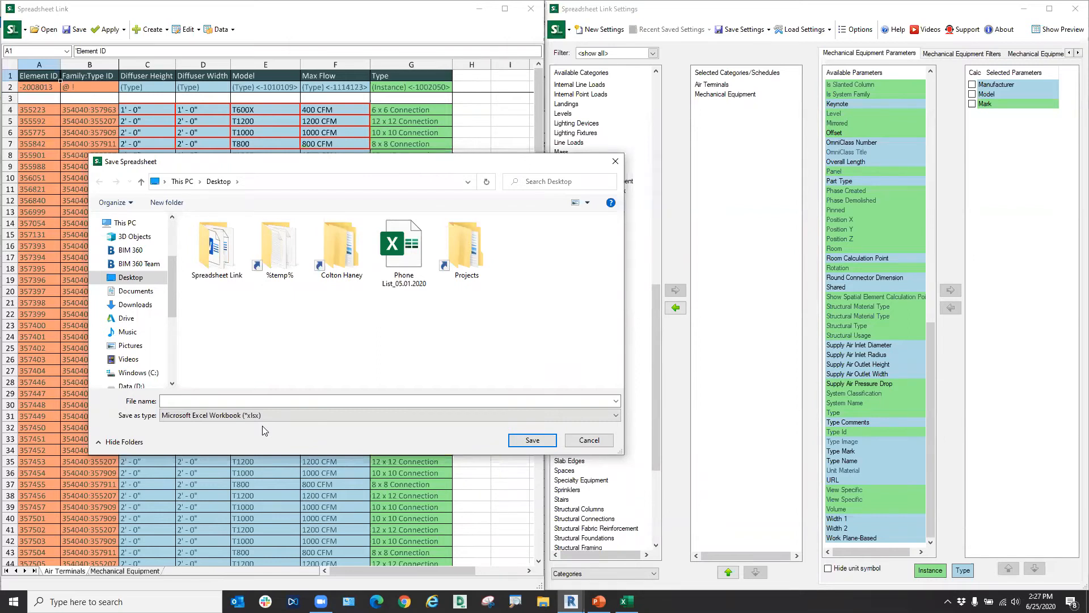
{"action": "left_click", "coordinate": [590, 440]}
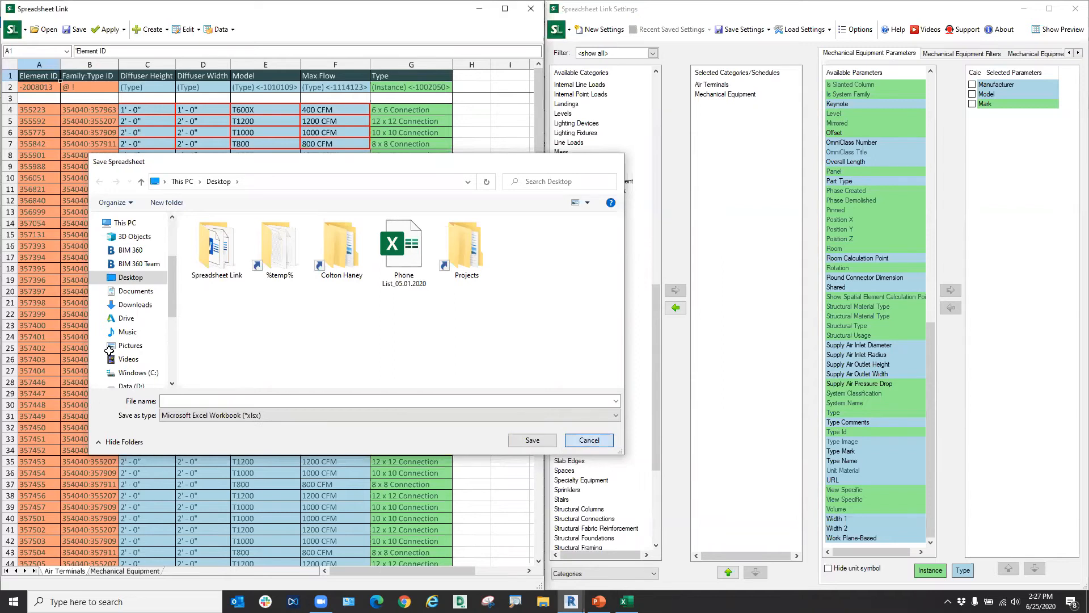
Try opening an Excel file, decline clearing the existing settings and look over the Air Terminals rows down to the last one.
{"action": "left_click", "coordinate": [46, 30]}
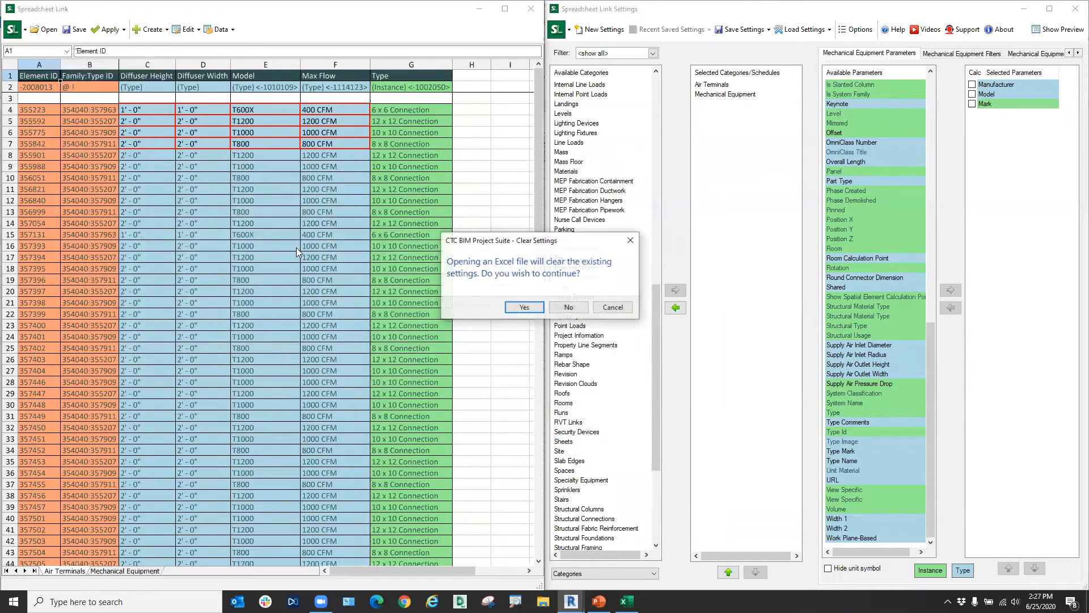
{"action": "left_click", "coordinate": [569, 307]}
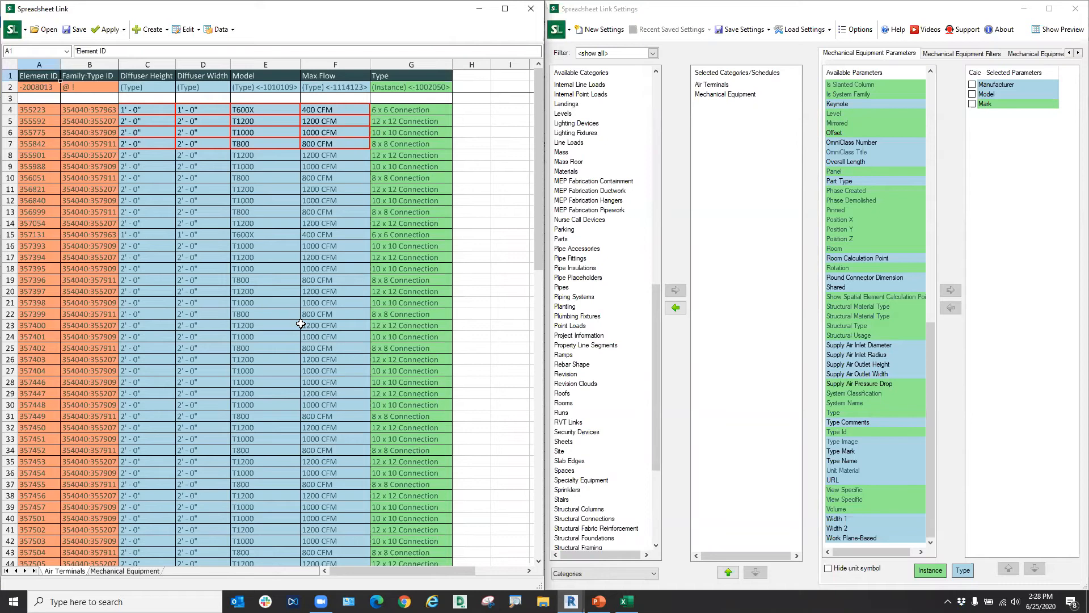
{"action": "scroll", "coordinate": [478, 305], "scroll_direction": "down", "scroll_amount": 3}
{"action": "scroll", "coordinate": [299, 357], "scroll_direction": "down", "scroll_amount": 20}
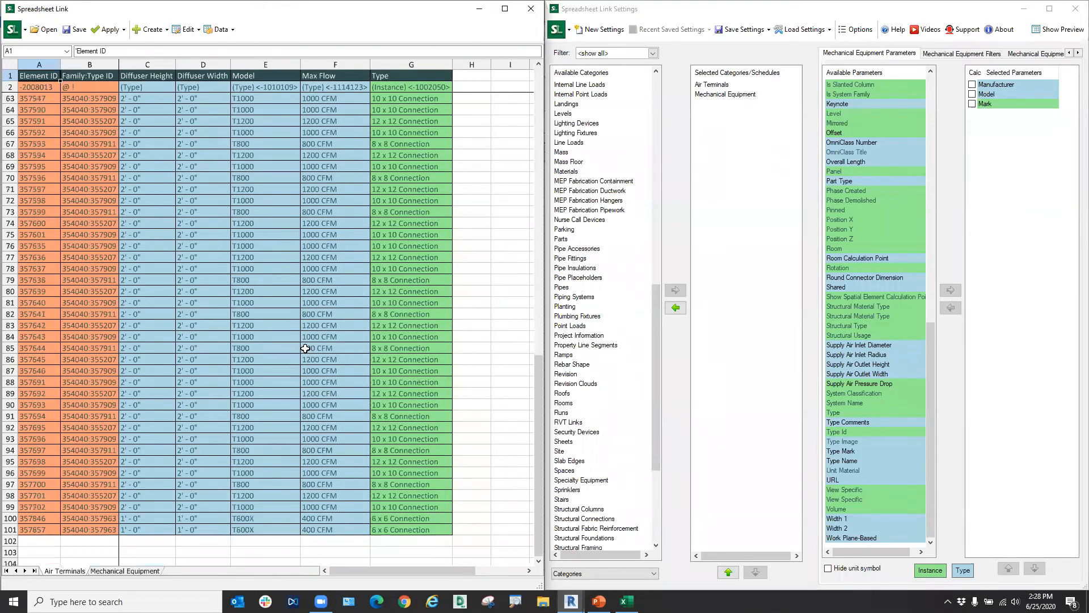
{"action": "scroll", "coordinate": [304, 338], "scroll_direction": "up", "scroll_amount": 20}
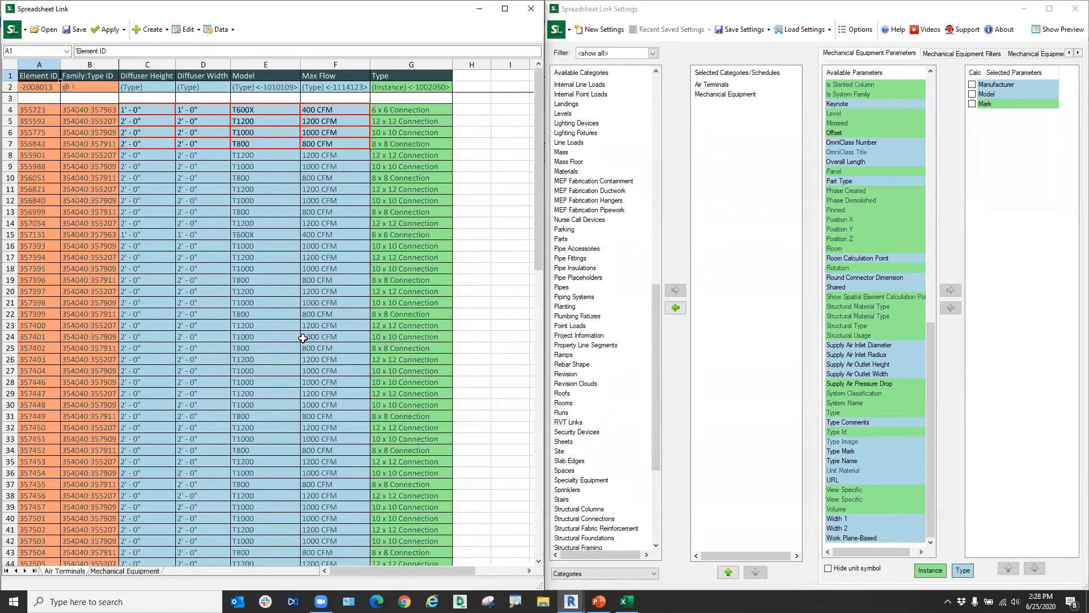
Create an instance project parameter named Color with parameter type Text and parameter group Text for the air terminals.
{"action": "left_click", "coordinate": [145, 33]}
{"action": "left_click", "coordinate": [167, 34]}
{"action": "left_click", "coordinate": [158, 33]}
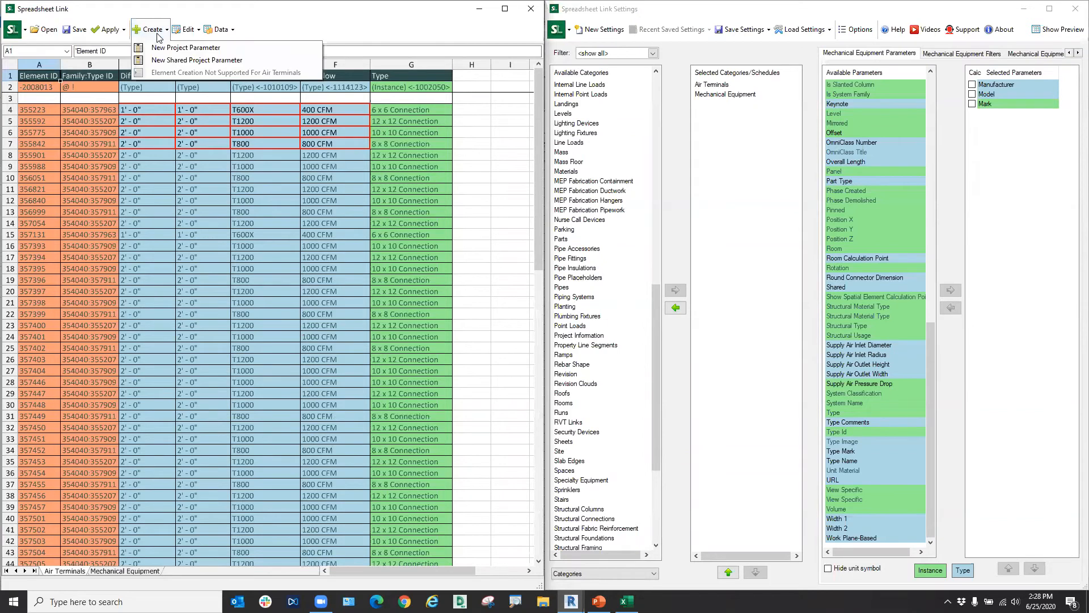
{"action": "left_click", "coordinate": [158, 49]}
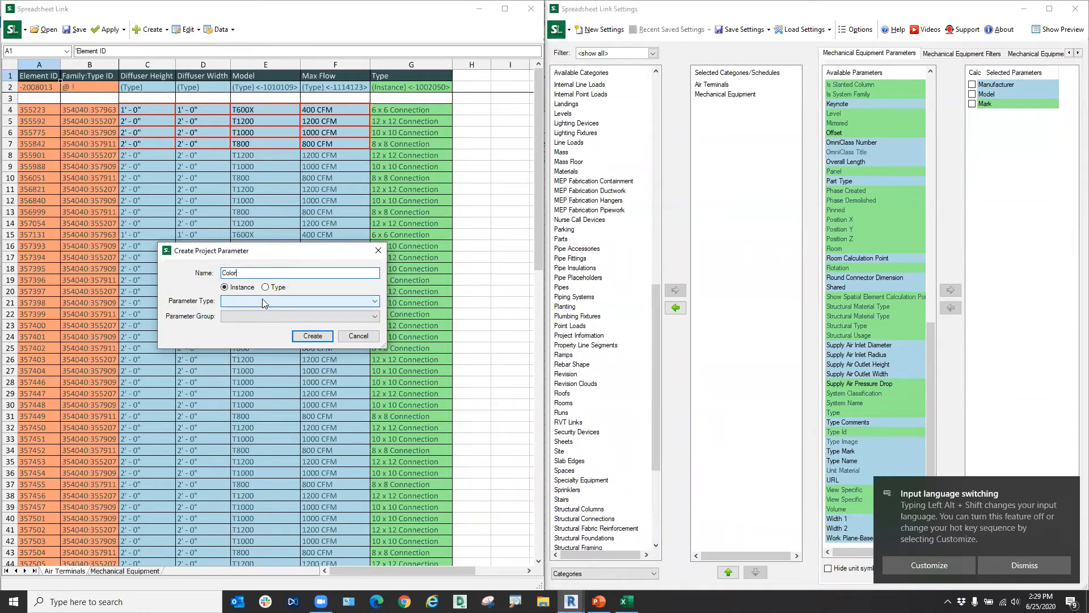
{"action": "left_click", "coordinate": [262, 298]}
{"action": "scroll", "coordinate": [363, 425], "scroll_direction": "down", "scroll_amount": 15}
{"action": "scroll", "coordinate": [346, 452], "scroll_direction": "down", "scroll_amount": 14}
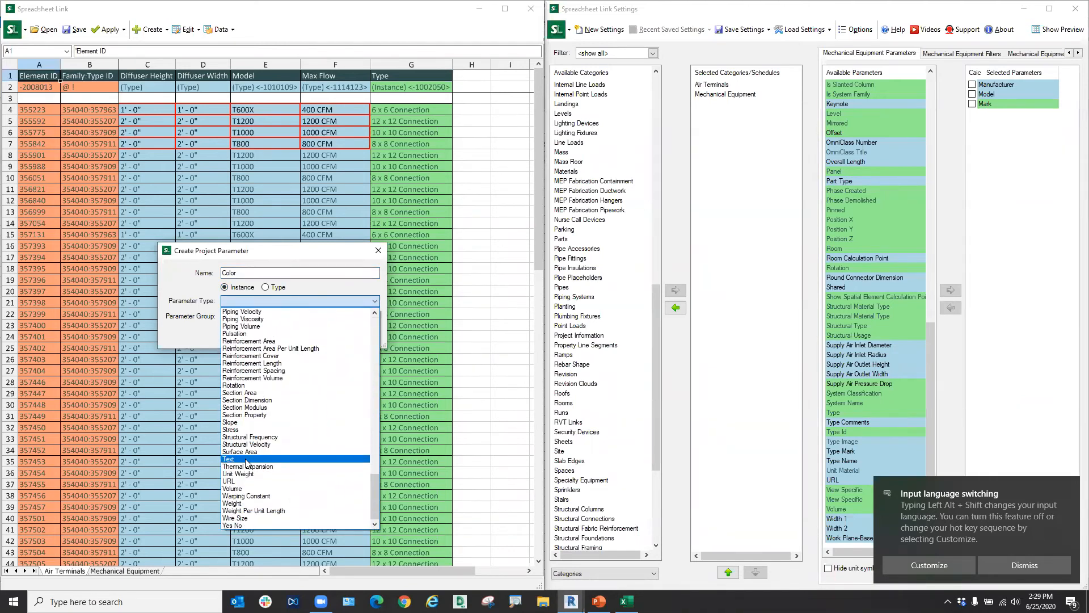
{"action": "left_click", "coordinate": [246, 460]}
{"action": "left_click", "coordinate": [243, 316]}
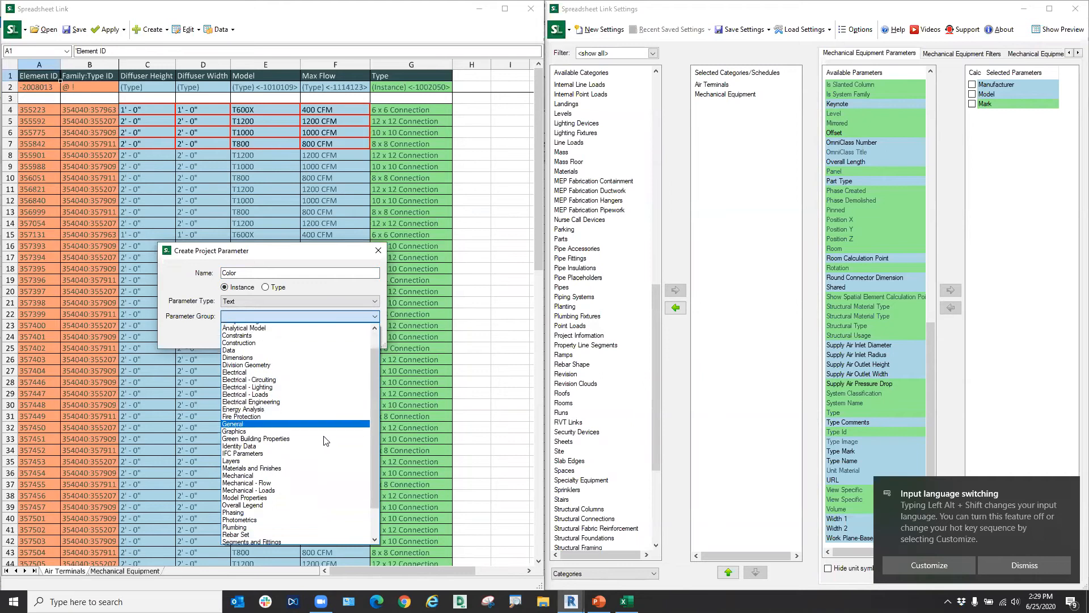
{"action": "scroll", "coordinate": [241, 454], "scroll_direction": "down", "scroll_amount": 5}
{"action": "left_click", "coordinate": [233, 525]}
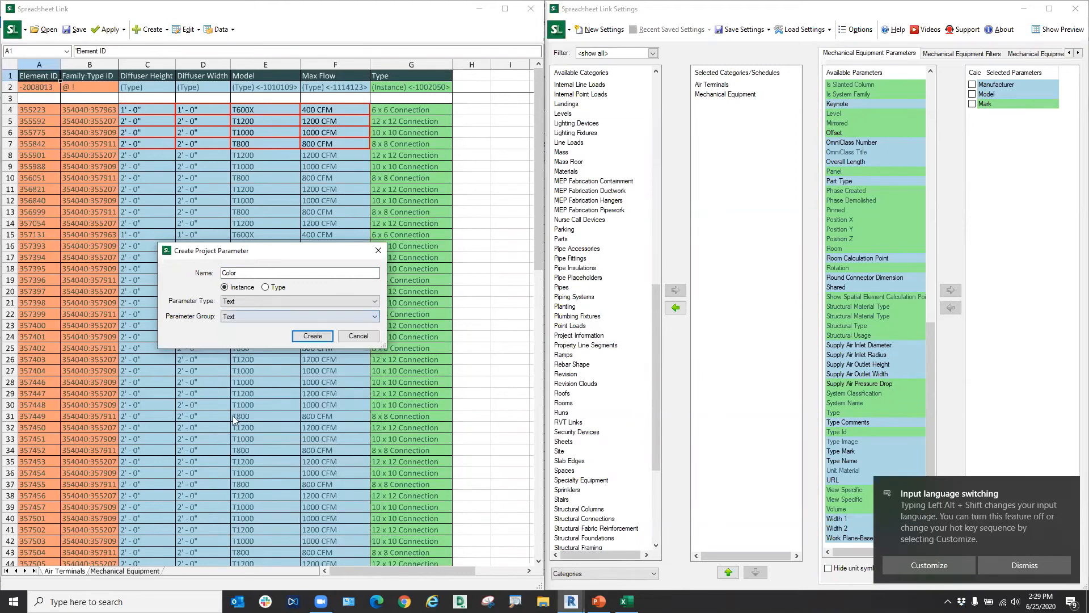
{"action": "left_click", "coordinate": [310, 339]}
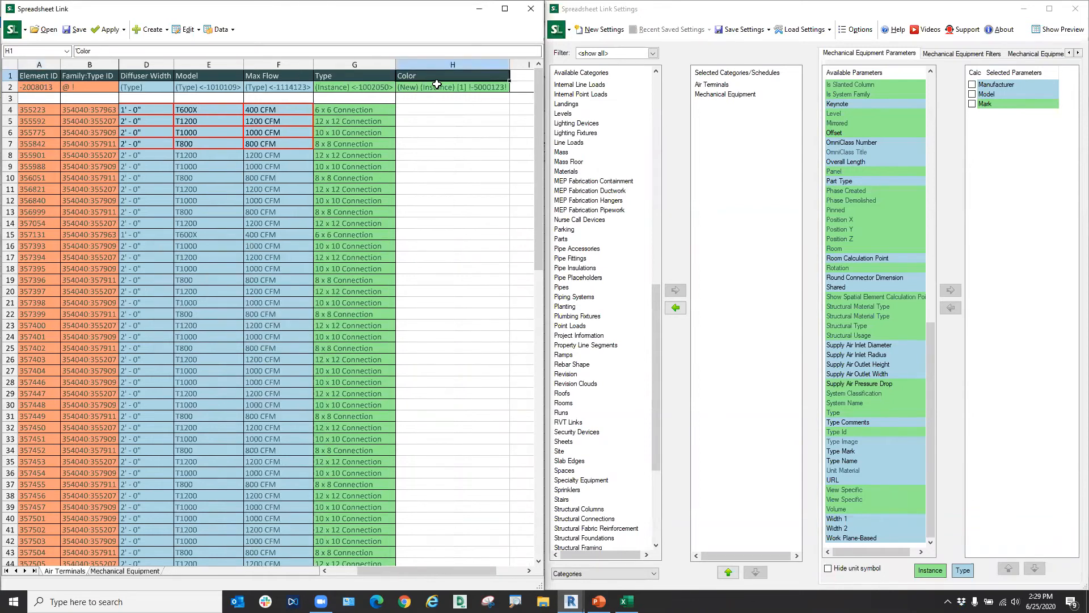
Enter White, Red and Black as the Color values of the first three air terminals in rows 4 to 6.
{"action": "left_click", "coordinate": [425, 111]}
{"action": "type", "text": "White"}
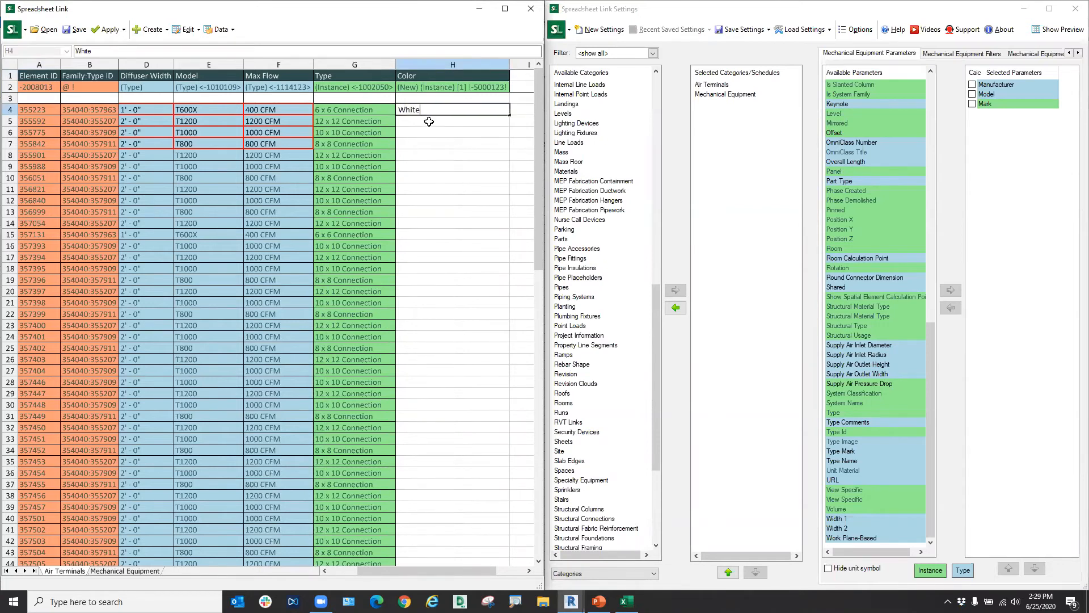
{"action": "key", "text": "Return"}
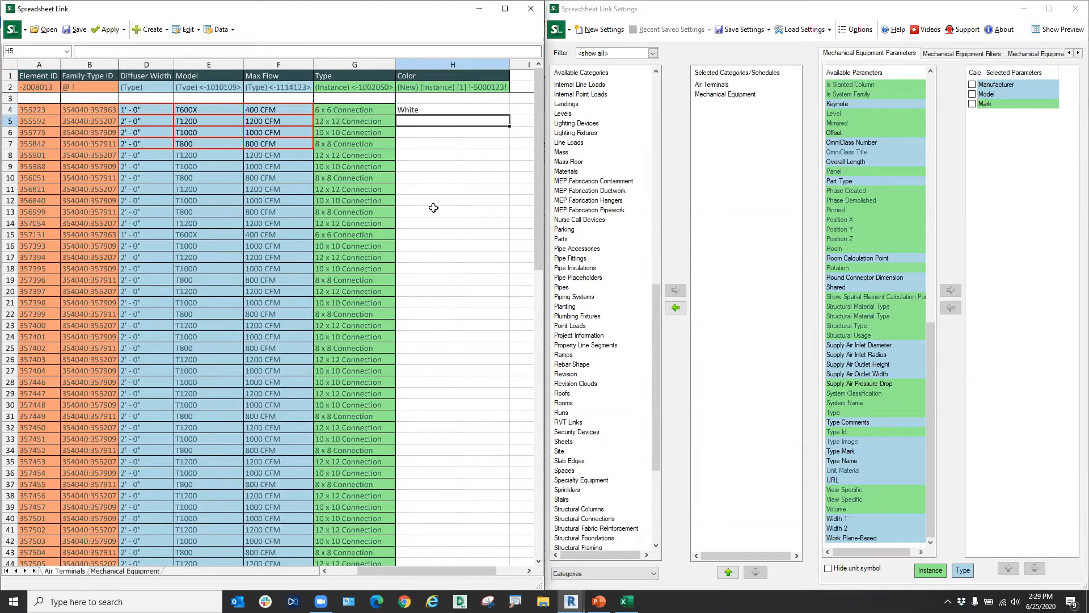
{"action": "type", "text": "Red"}
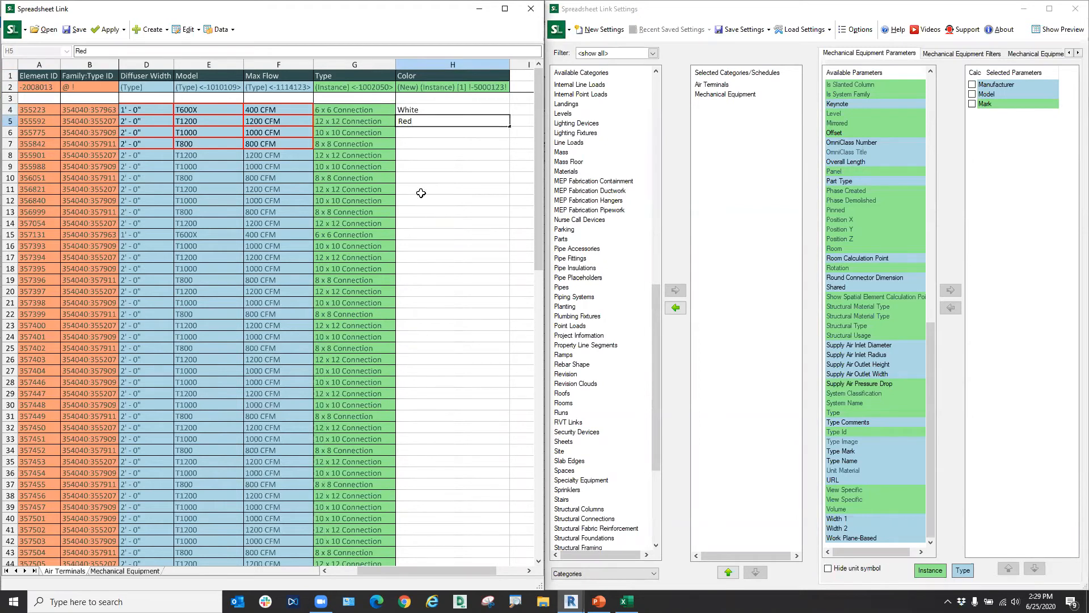
{"action": "key", "text": "Return"}
{"action": "type", "text": "Black"}
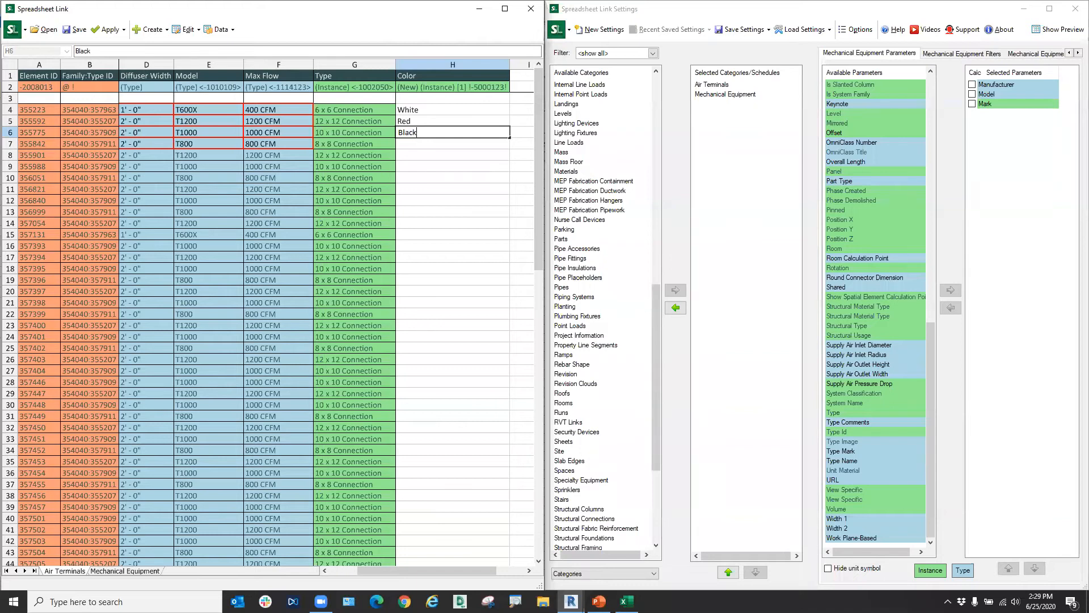
{"action": "left_click", "coordinate": [424, 167]}
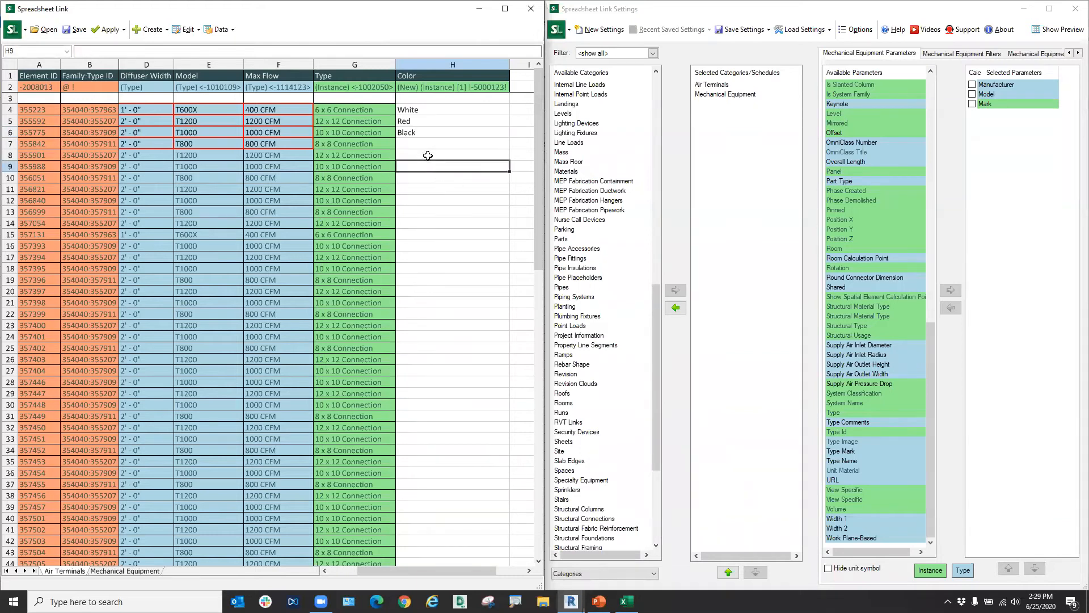
Examine the underlying contents of cells in the Color, Type, Max Flow, Model and Diffuser Width columns.
{"action": "left_click", "coordinate": [437, 110]}
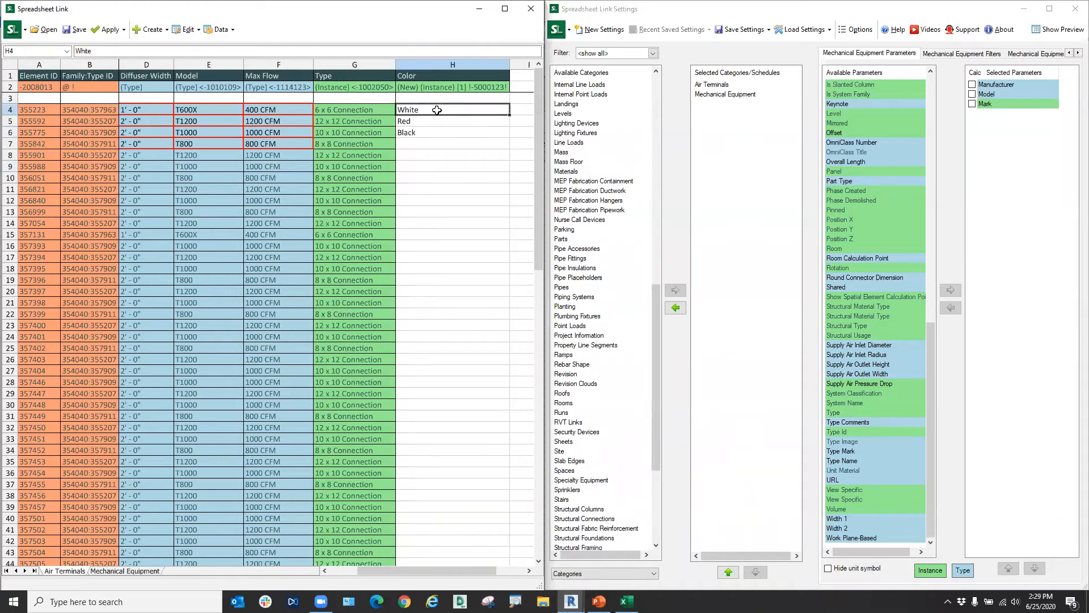
{"action": "left_click", "coordinate": [80, 52]}
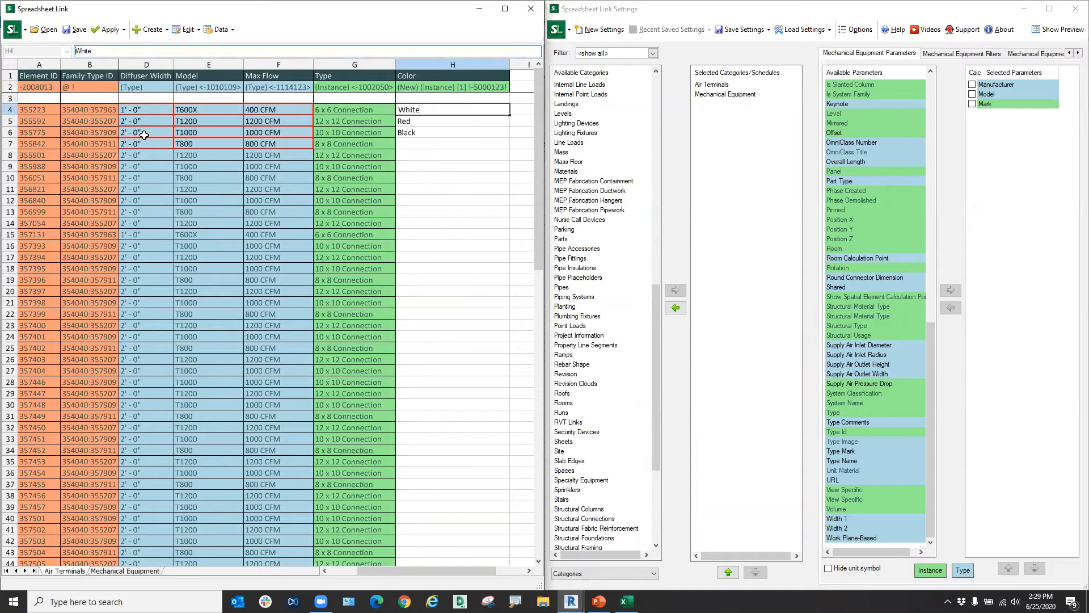
{"action": "left_click", "coordinate": [440, 200]}
{"action": "left_click", "coordinate": [427, 120]}
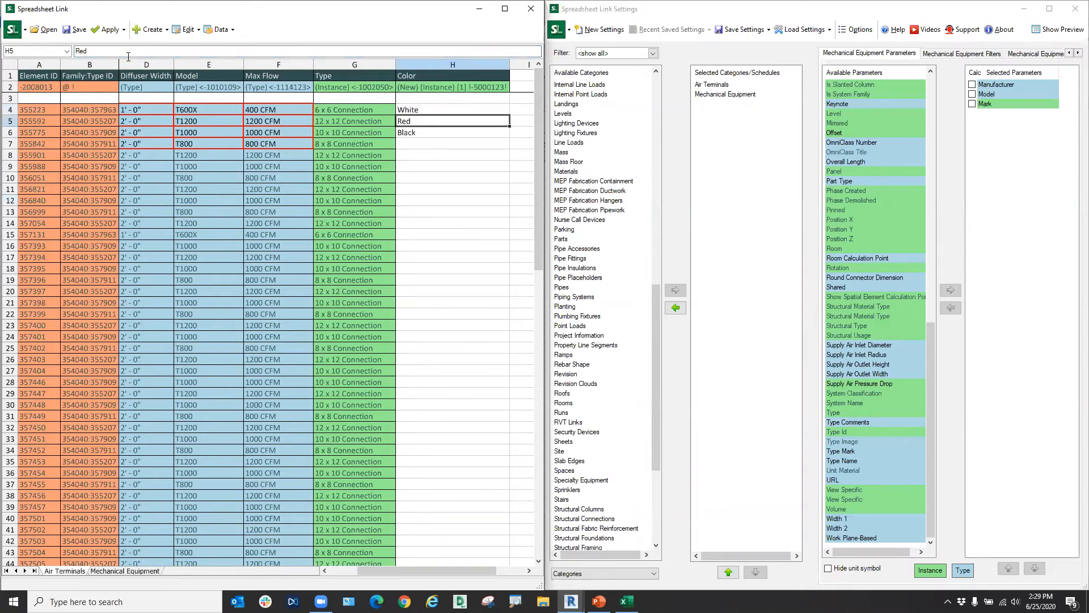
{"action": "left_click", "coordinate": [425, 189]}
{"action": "left_click", "coordinate": [423, 133]}
{"action": "left_click", "coordinate": [77, 51]}
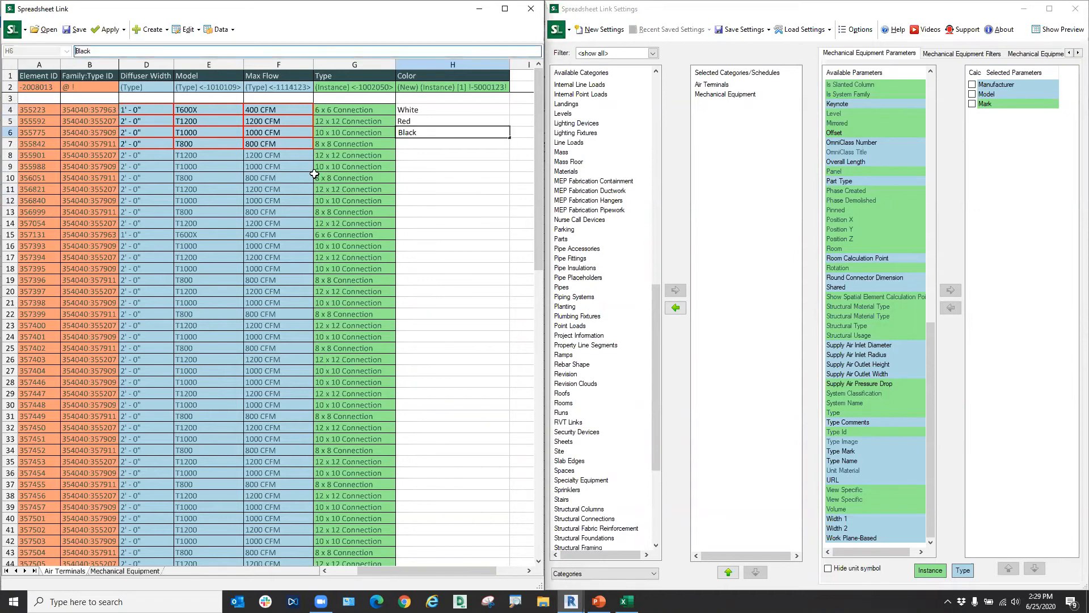
{"action": "left_click", "coordinate": [329, 166]}
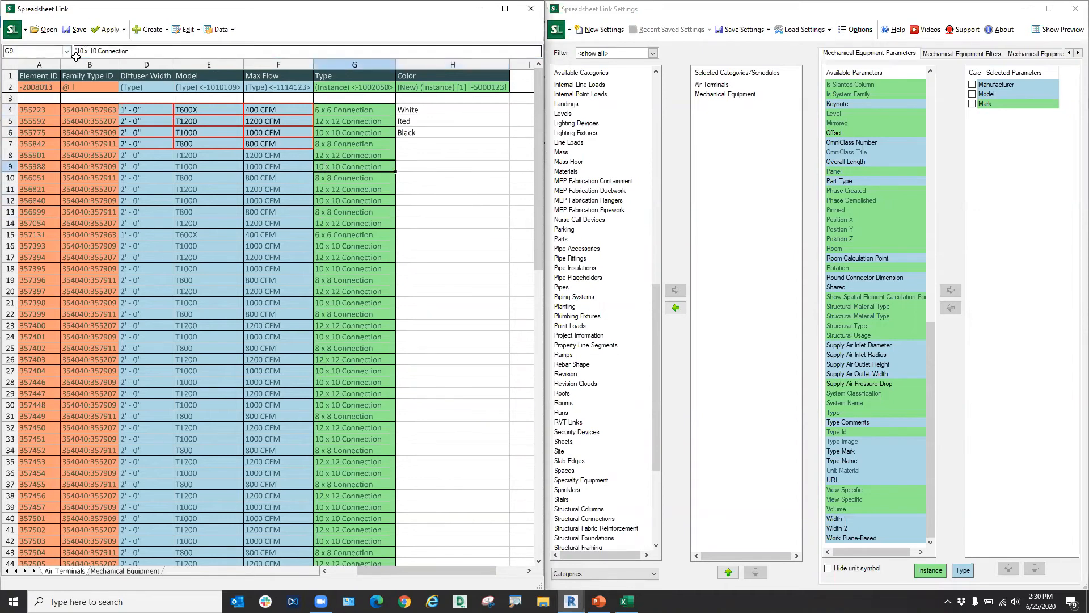
{"action": "left_click", "coordinate": [289, 211]}
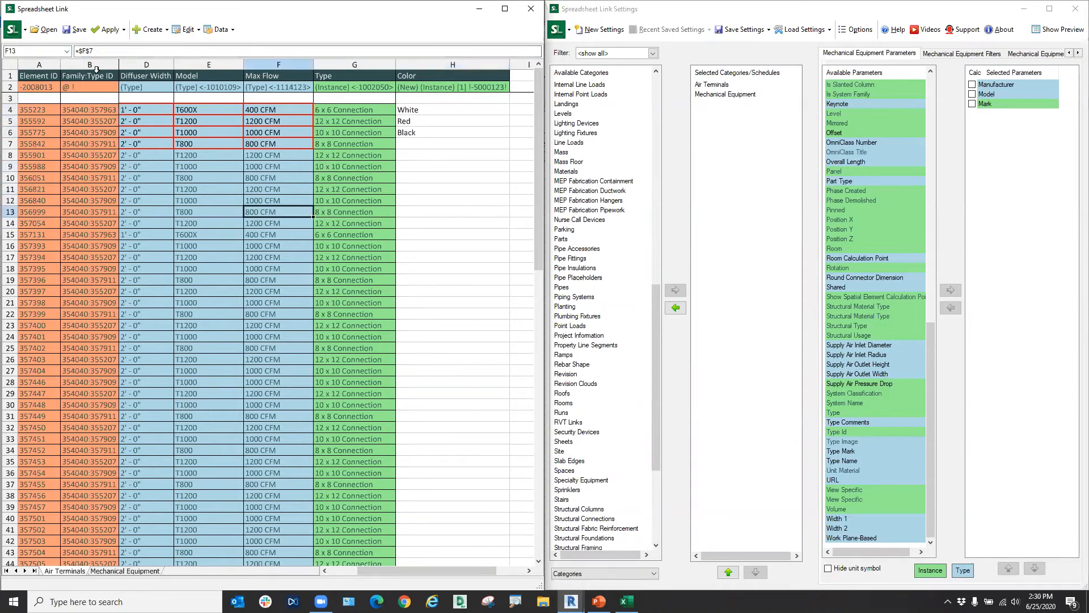
{"action": "left_click", "coordinate": [225, 184]}
{"action": "left_click", "coordinate": [207, 133]}
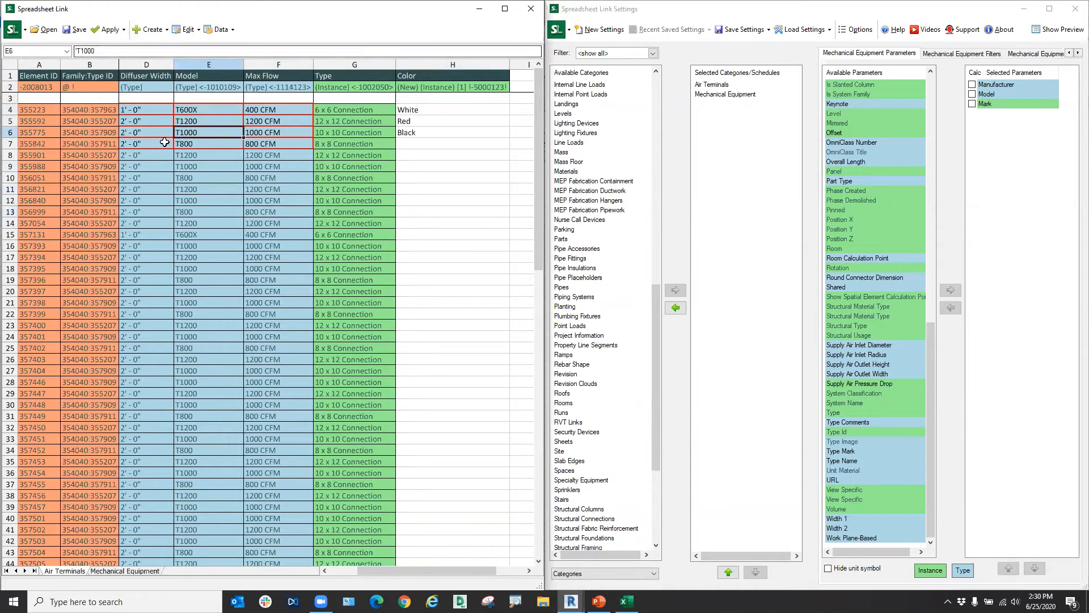
{"action": "left_click", "coordinate": [148, 135]}
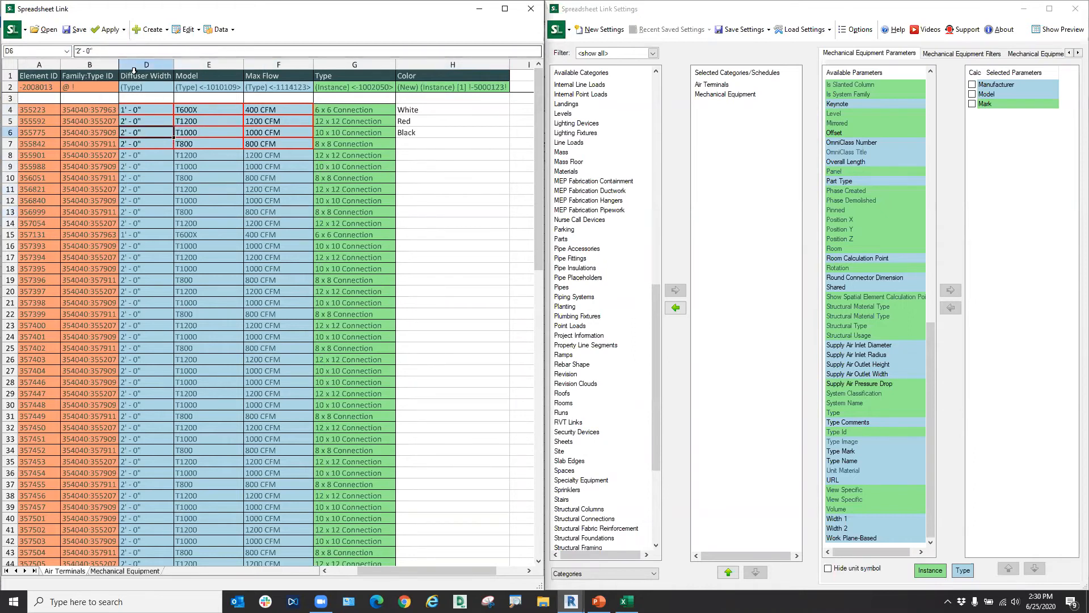
{"action": "left_click", "coordinate": [439, 117]}
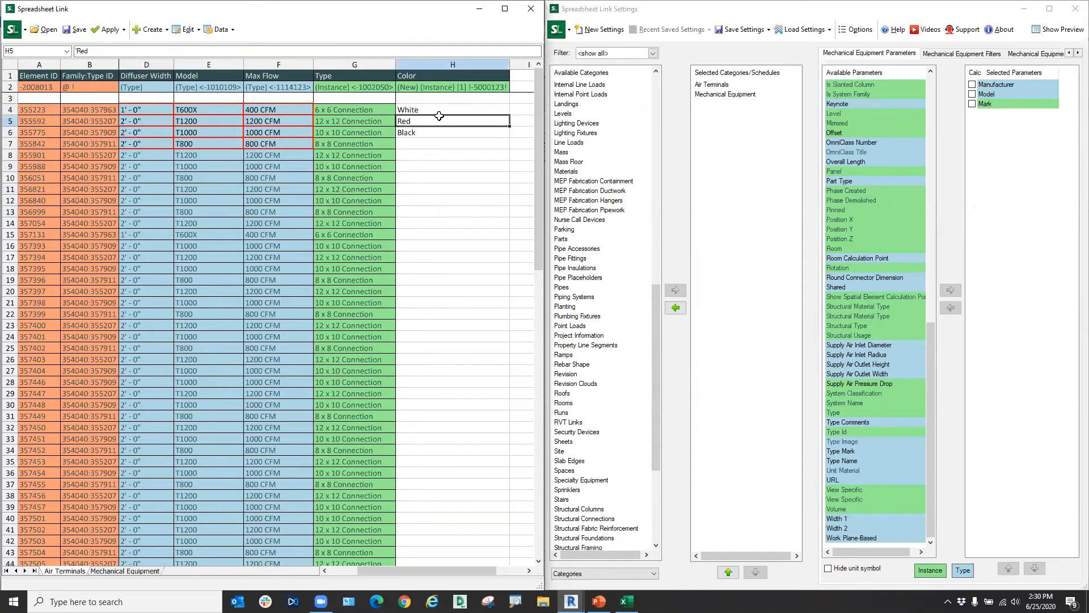
{"action": "left_click_drag", "start_coordinate": [441, 109], "coordinate": [438, 132]}
{"action": "left_click", "coordinate": [459, 163]}
Copy the Color value Black into rows 14, 19, 29, 38 and 42.
{"action": "left_click", "coordinate": [420, 129]}
{"action": "left_click", "coordinate": [437, 223]}
{"action": "type", "text": "Black"}
{"action": "left_click", "coordinate": [433, 280]}
{"action": "key", "text": "ctrl+v"}
{"action": "left_click", "coordinate": [422, 393]}
{"action": "key", "text": "ctrl+v"}
{"action": "left_click", "coordinate": [428, 496]}
{"action": "key", "text": "ctrl+v"}
{"action": "left_click", "coordinate": [427, 541]}
{"action": "type", "text": "Black"}
Copy the Color value Red into rows 10, 16, 23, 29, 33 and 36, one cell at a time.
{"action": "left_click", "coordinate": [421, 121]}
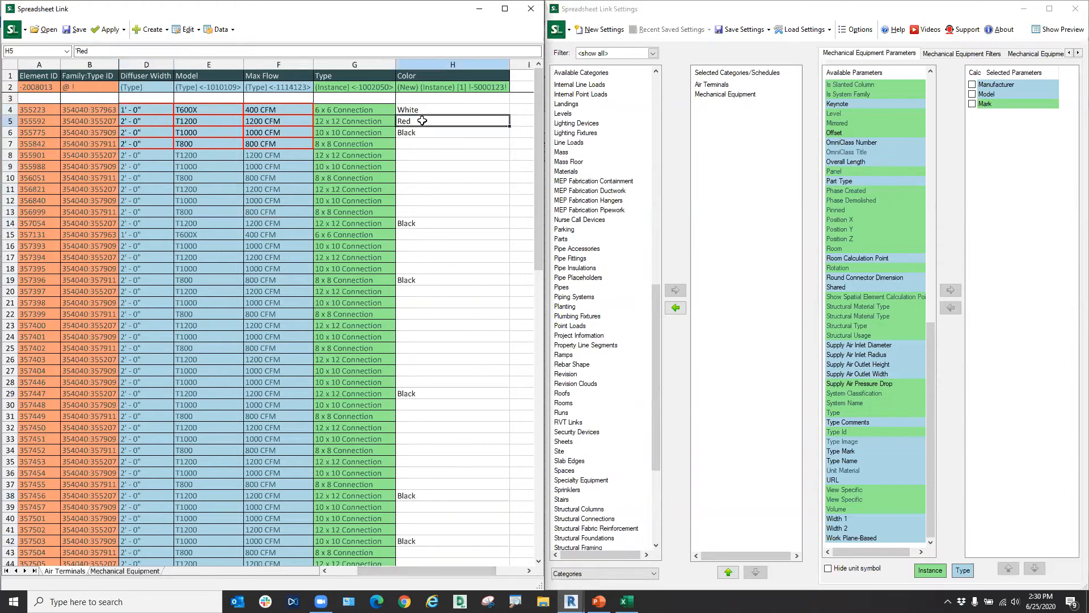
{"action": "left_click", "coordinate": [434, 178]}
{"action": "key", "text": "ctrl+v"}
{"action": "left_click", "coordinate": [431, 246], "text": "ctrl"}
{"action": "key", "text": "ctrl+v"}
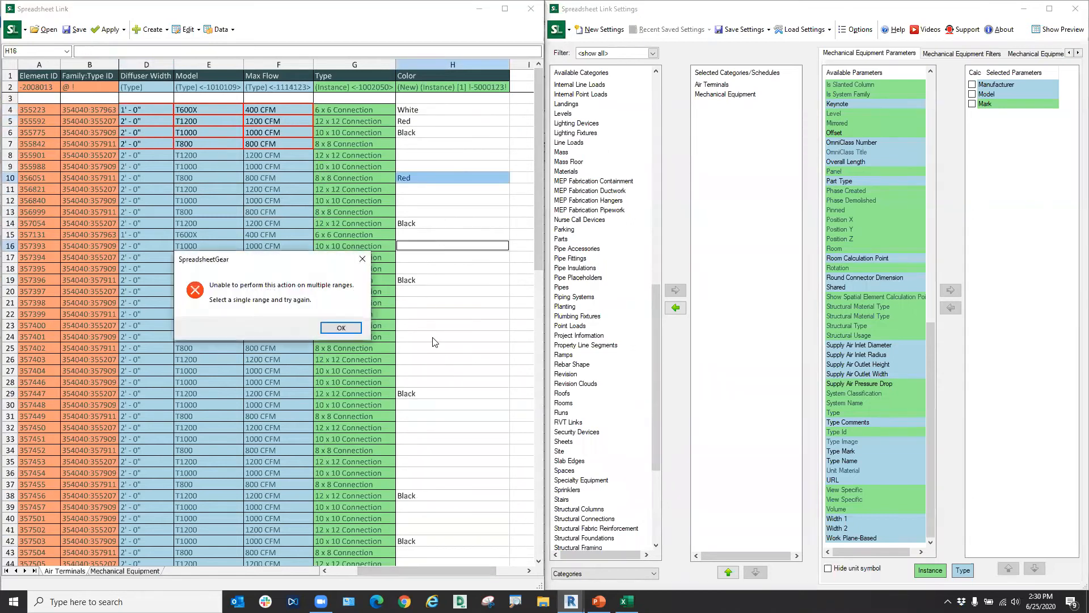
{"action": "left_click", "coordinate": [341, 328]}
{"action": "left_click", "coordinate": [420, 246]}
{"action": "type", "text": "Red"}
{"action": "left_click", "coordinate": [423, 328]}
{"action": "type", "text": "Red"}
{"action": "left_click", "coordinate": [430, 394]}
{"action": "key", "text": "ctrl+v"}
{"action": "left_click", "coordinate": [432, 439]}
{"action": "key", "text": "ctrl+v"}
{"action": "left_click", "coordinate": [430, 471]}
{"action": "key", "text": "ctrl+v"}
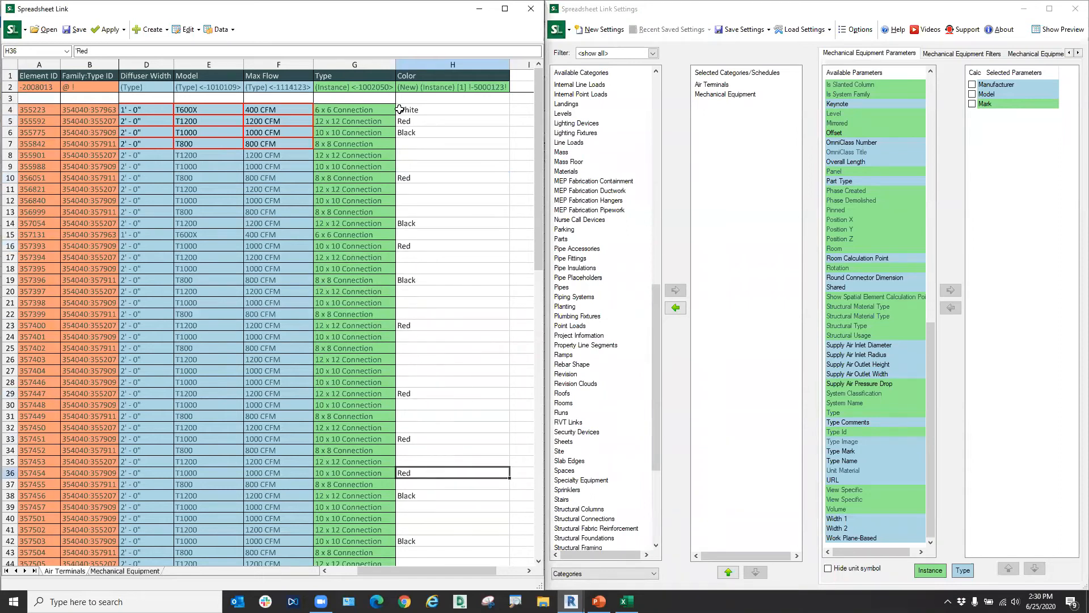
Fill the Color value White from row 4 down through the last air terminal in row 101.
{"action": "left_click", "coordinate": [431, 110]}
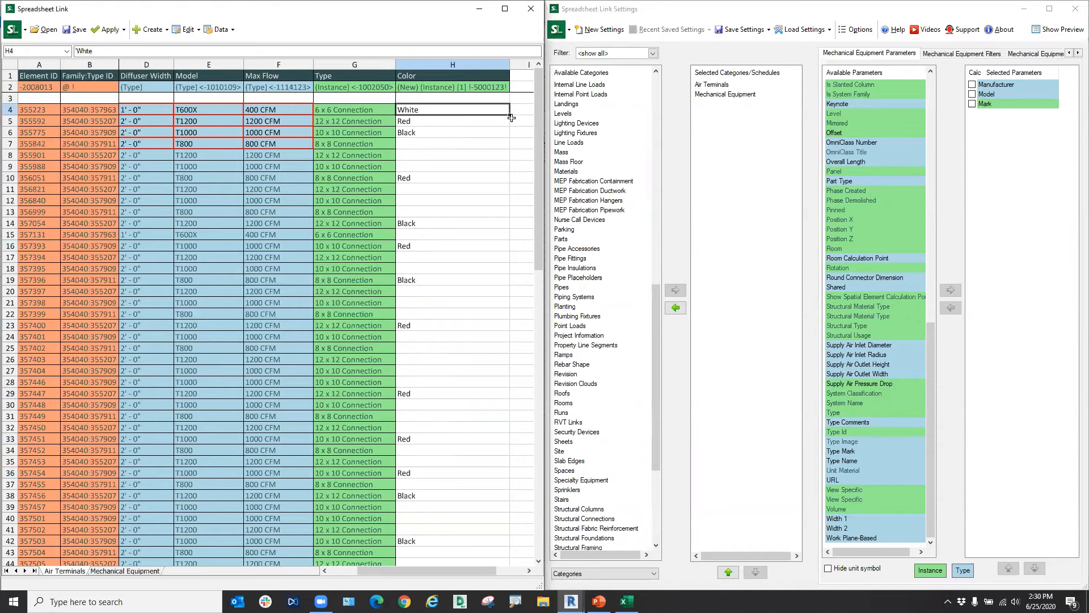
{"action": "left_click_drag", "start_coordinate": [501, 211], "coordinate": [455, 482]}
{"action": "left_click", "coordinate": [447, 513]}
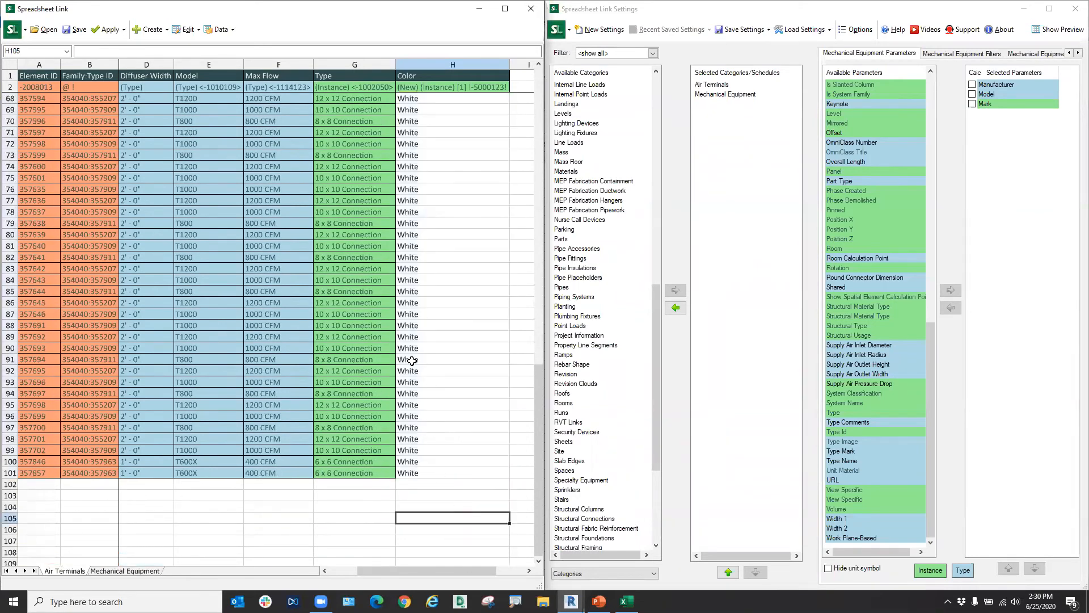
{"action": "scroll", "coordinate": [444, 308], "scroll_direction": "up", "scroll_amount": 20}
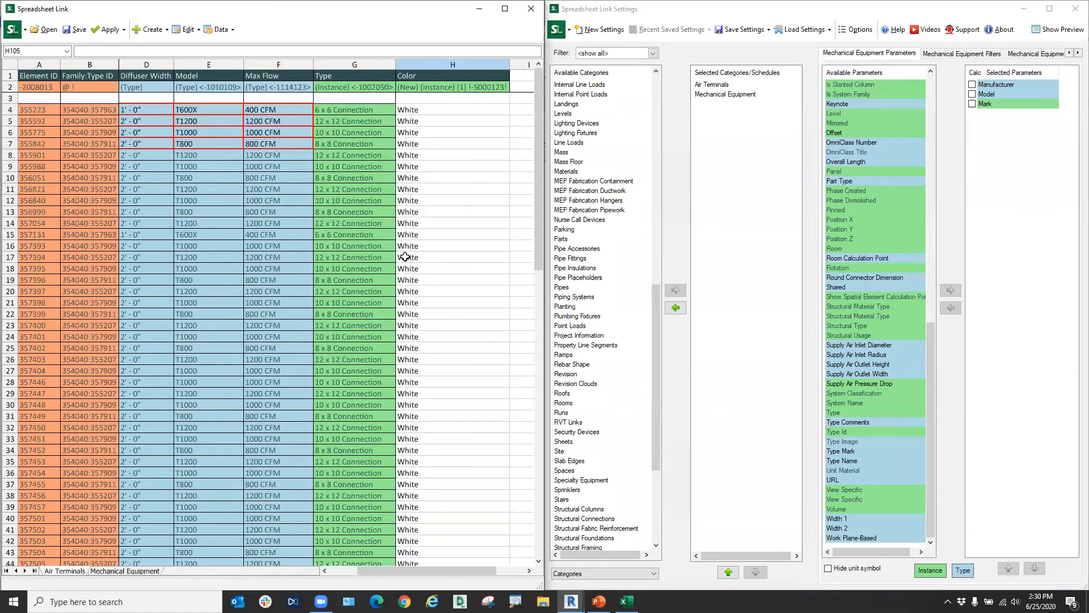
Apply the values of all worksheets to the Revit project, confirm and look over the Mechanical Equipment sheet.
{"action": "left_click", "coordinate": [114, 35]}
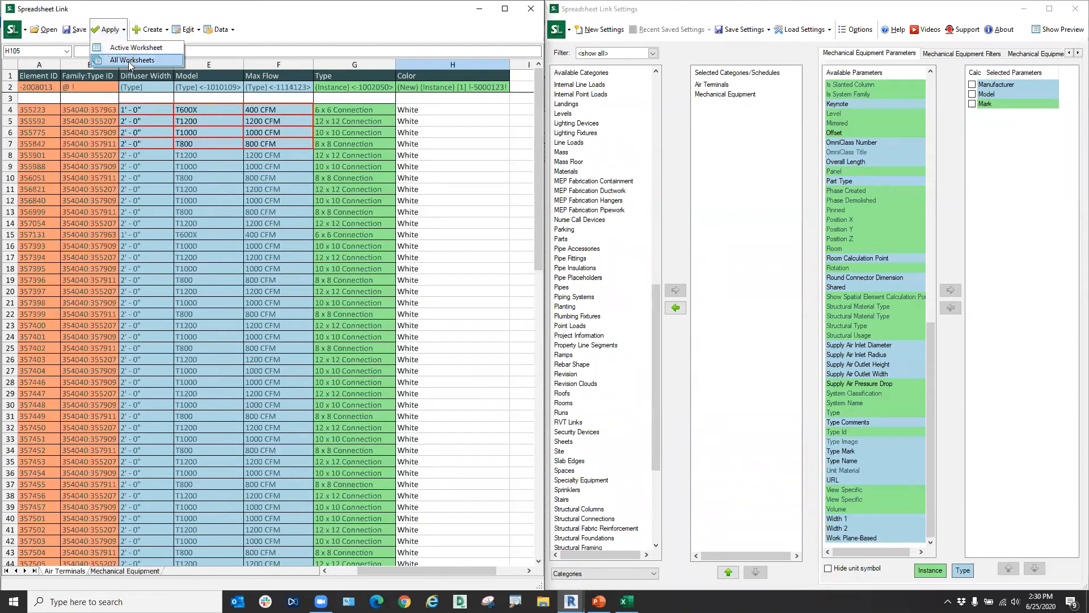
{"action": "left_click", "coordinate": [132, 59]}
{"action": "left_click", "coordinate": [524, 307]}
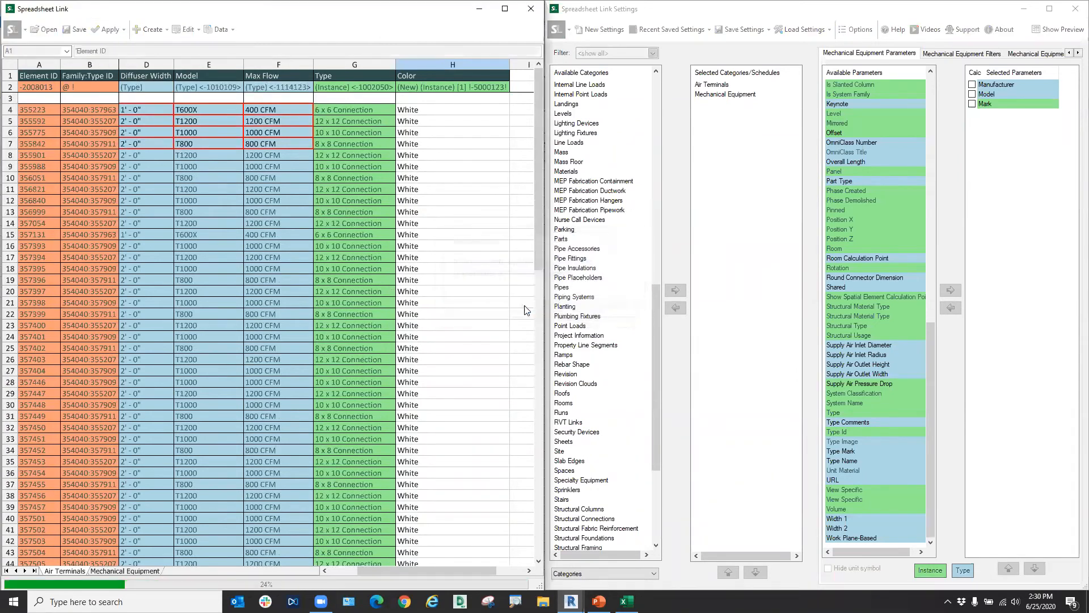
{"action": "left_click", "coordinate": [526, 321]}
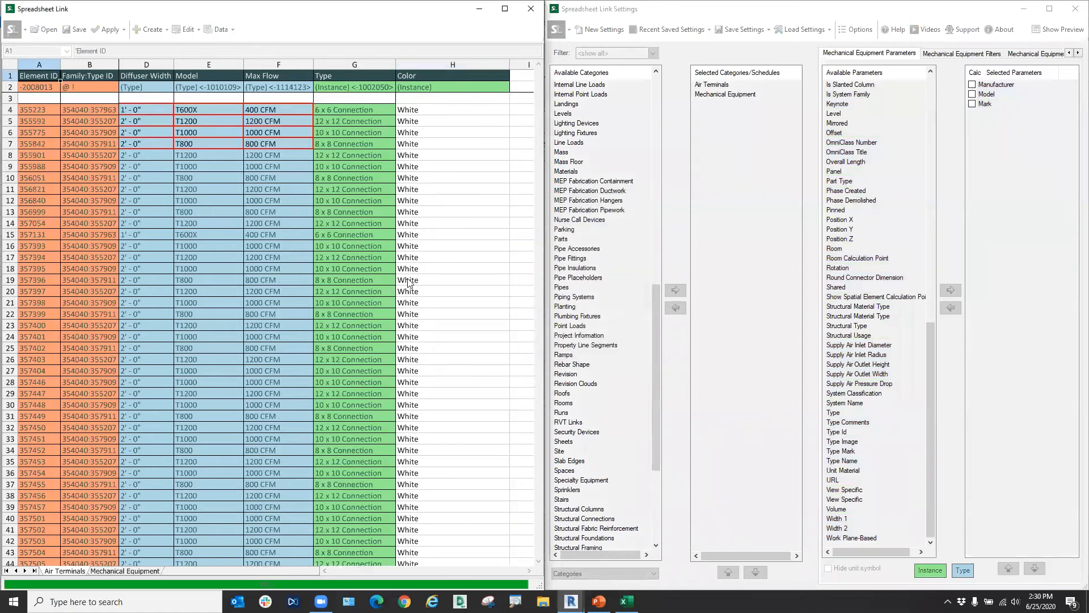
{"action": "left_click", "coordinate": [259, 426]}
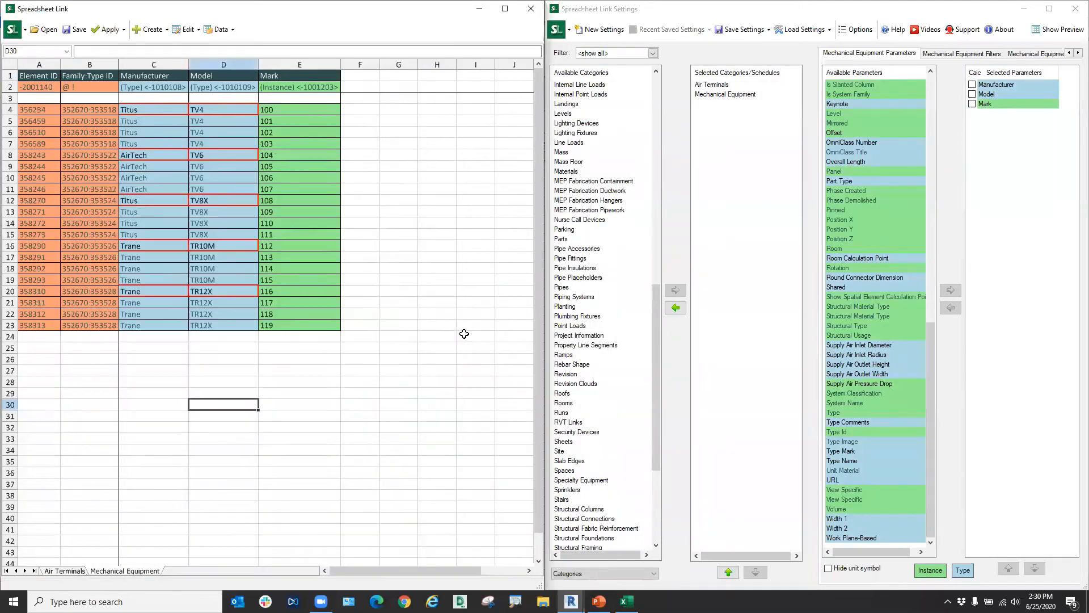
{"action": "left_click_drag", "start_coordinate": [372, 358], "coordinate": [372, 348]}
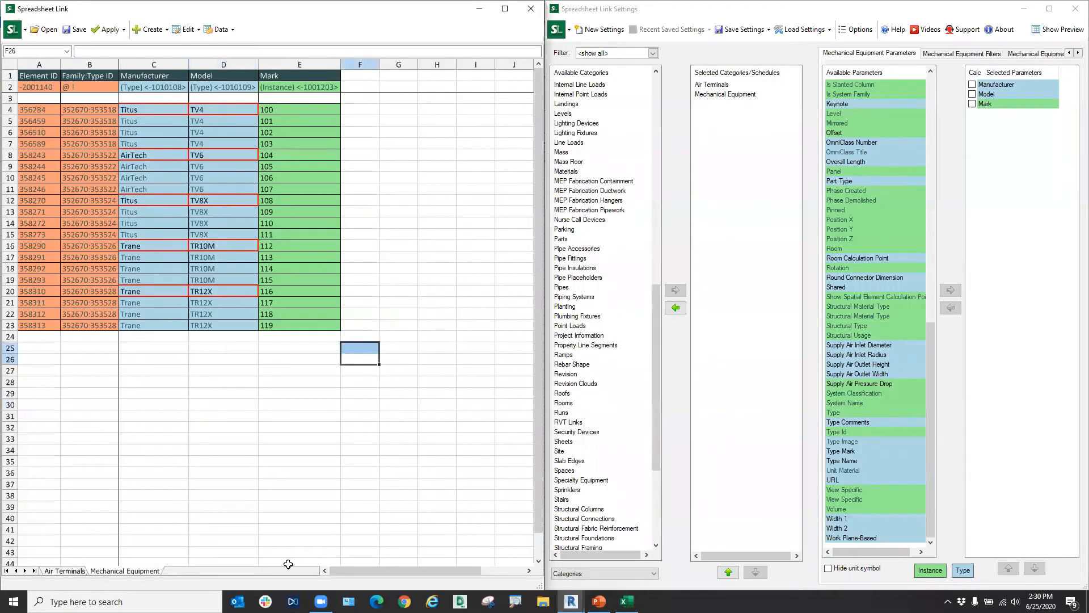
Look over the Color values on the Air Terminals worksheet from the last row up to the Color column header.
{"action": "left_click", "coordinate": [72, 571]}
{"action": "scroll", "coordinate": [240, 337], "scroll_direction": "down", "scroll_amount": 20}
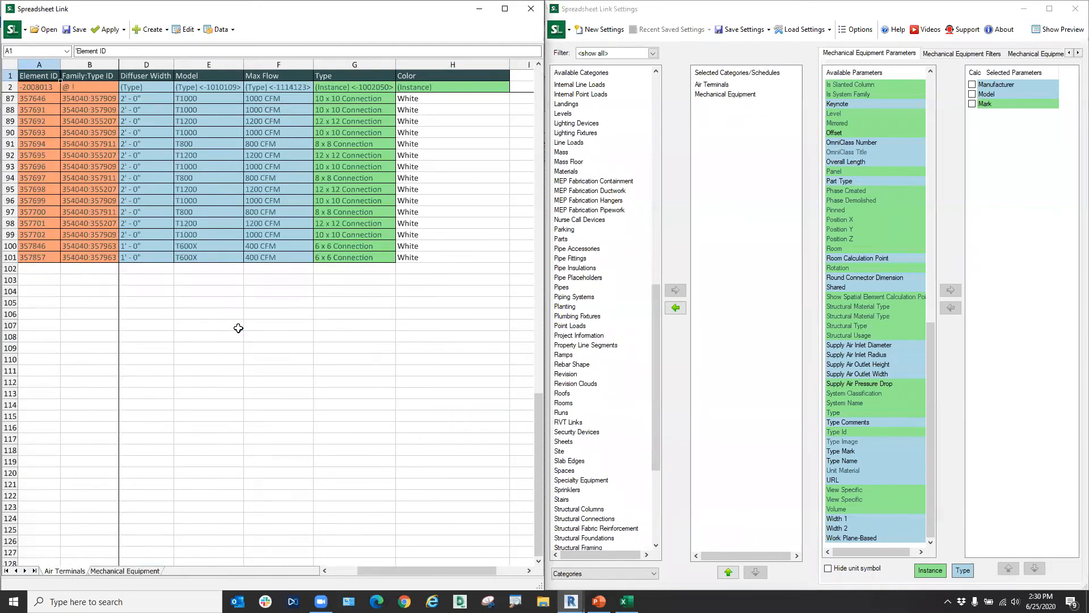
{"action": "scroll", "coordinate": [177, 381], "scroll_direction": "up", "scroll_amount": 8}
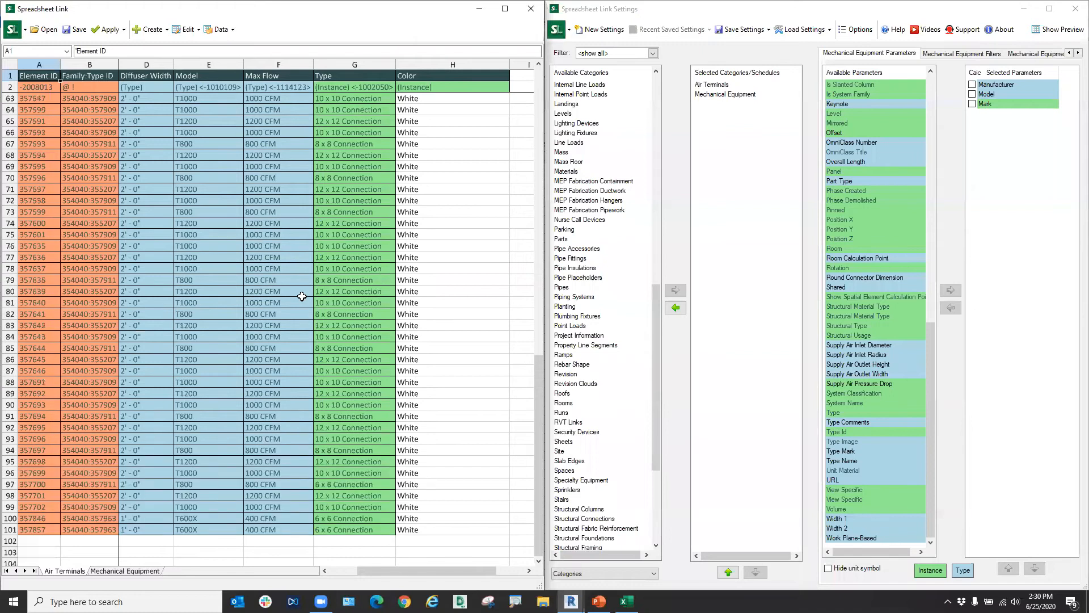
{"action": "scroll", "coordinate": [302, 296], "scroll_direction": "up", "scroll_amount": 20}
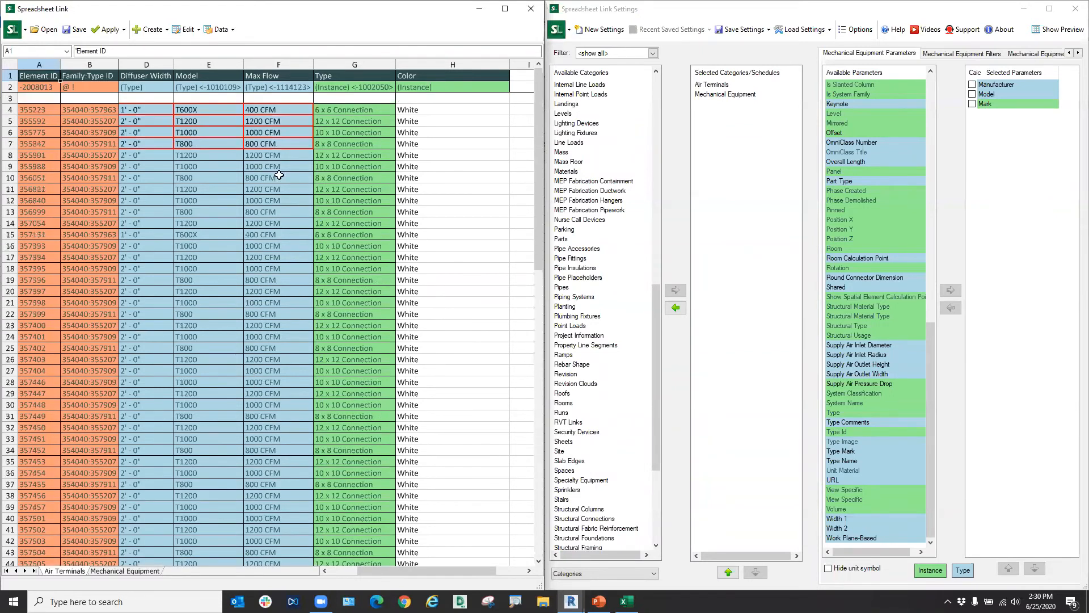
{"action": "left_click", "coordinate": [418, 87]}
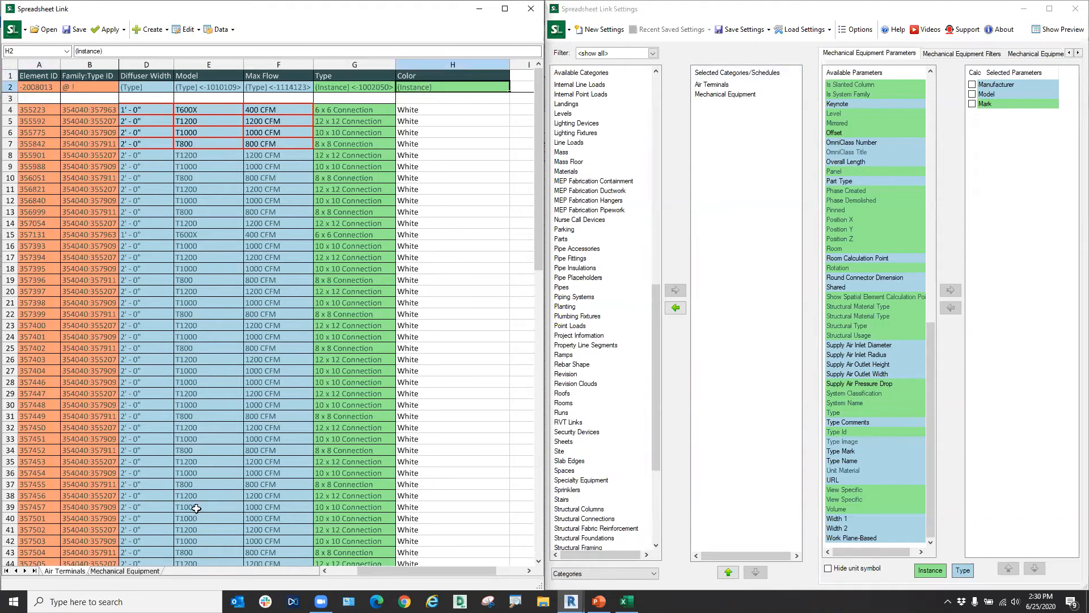
Add the Sheets category to the selected categories and select cell C4 on its worksheet.
{"action": "left_click", "coordinate": [729, 219]}
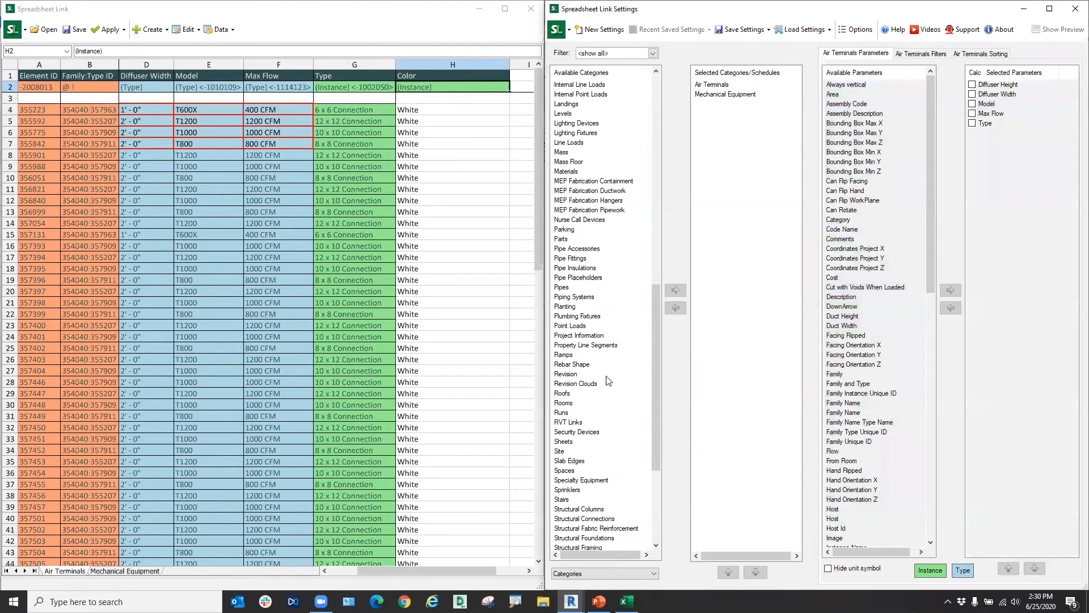
{"action": "scroll", "coordinate": [607, 380], "scroll_direction": "down", "scroll_amount": 6}
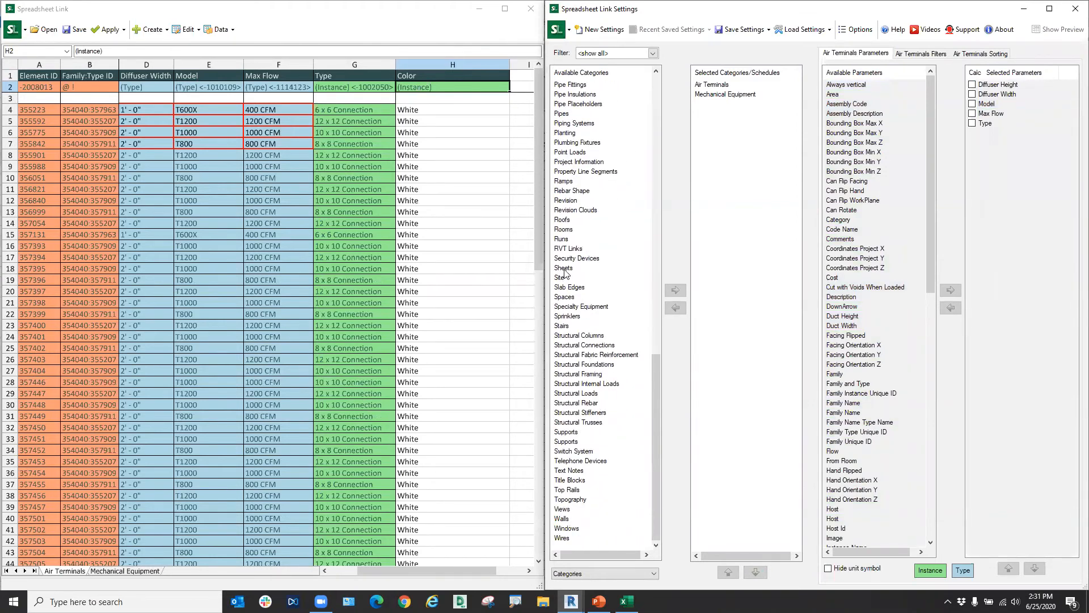
{"action": "left_click", "coordinate": [564, 268]}
{"action": "left_click", "coordinate": [675, 290]}
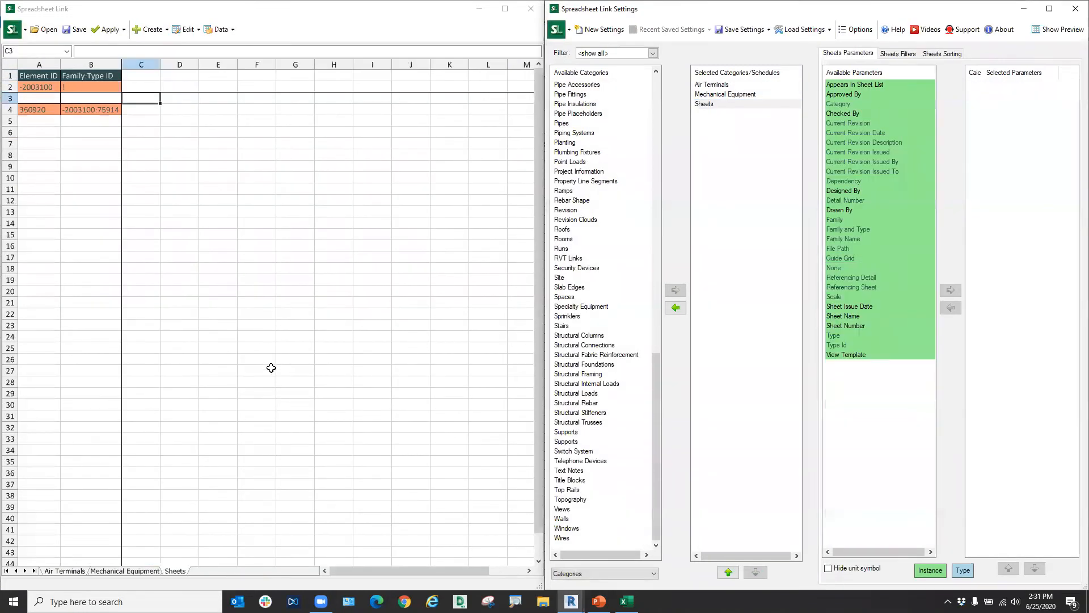
{"action": "left_click", "coordinate": [271, 364]}
{"action": "left_click", "coordinate": [146, 110]}
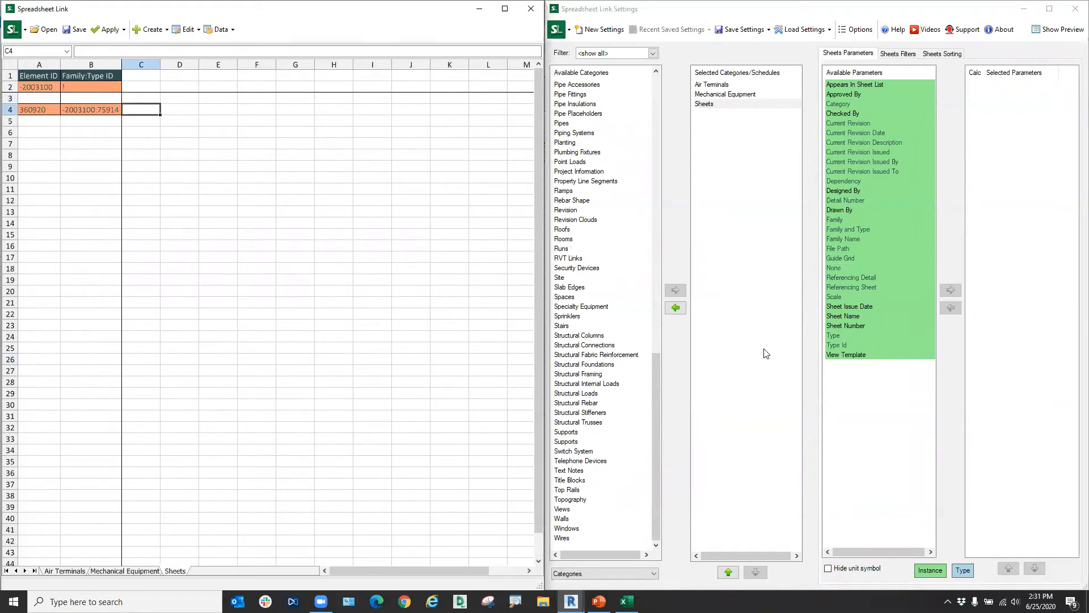
Add the Sheet Name and Sheet Number parameters to the Sheets category and move Sheet Number ahead of Sheet Name.
{"action": "left_click", "coordinate": [856, 317]}
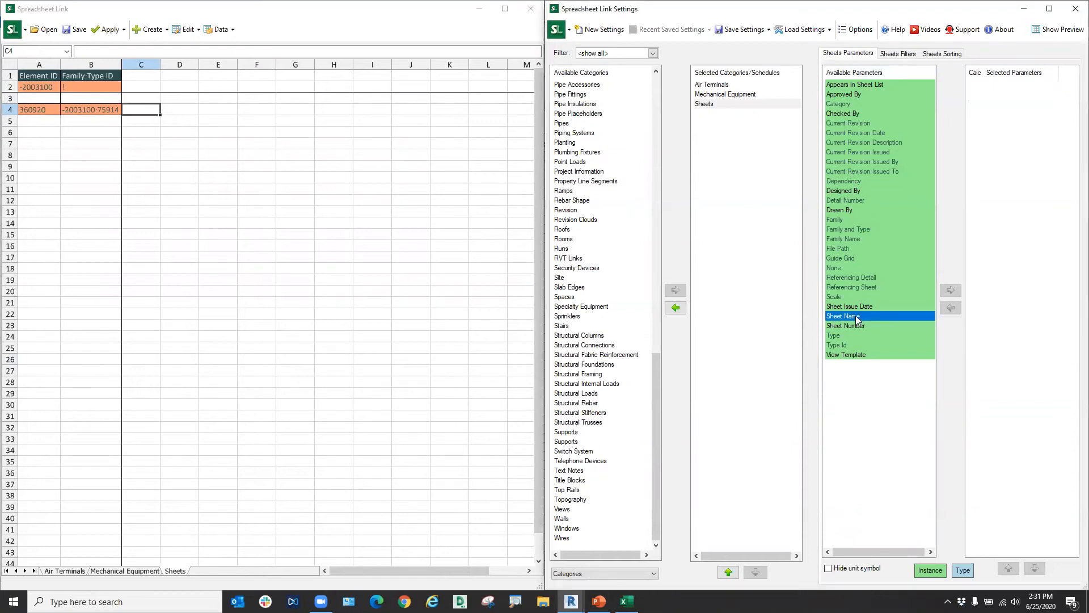
{"action": "left_click", "coordinate": [950, 291]}
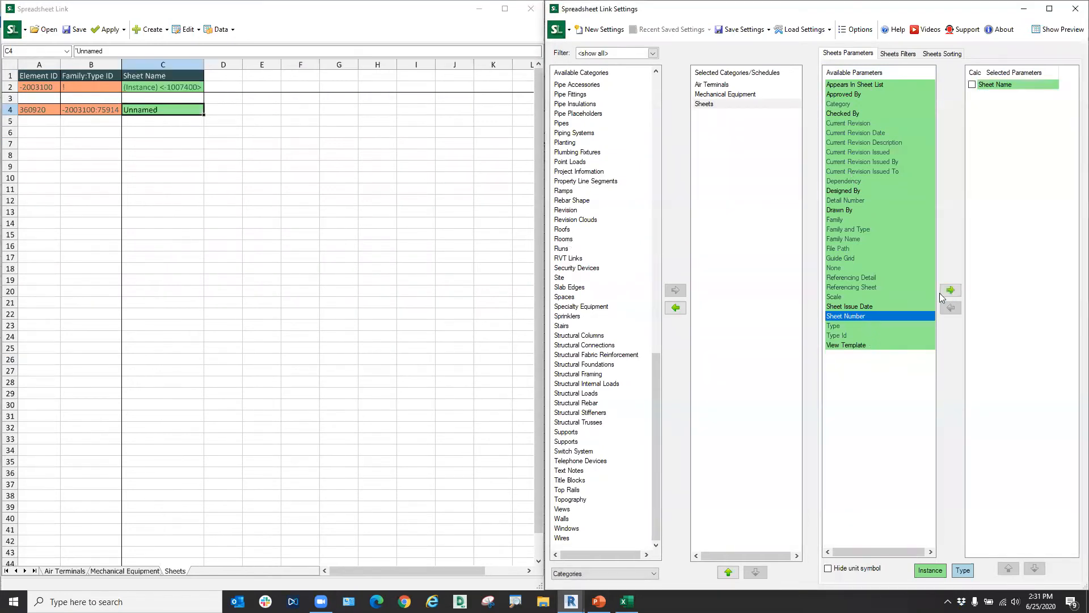
{"action": "left_click", "coordinate": [951, 291]}
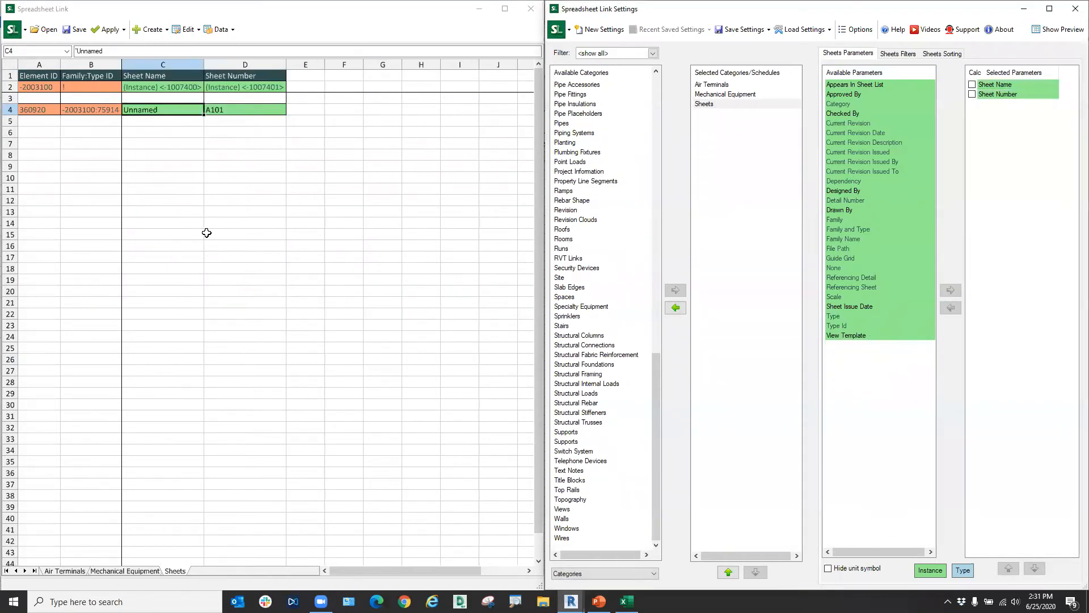
{"action": "left_click", "coordinate": [983, 94]}
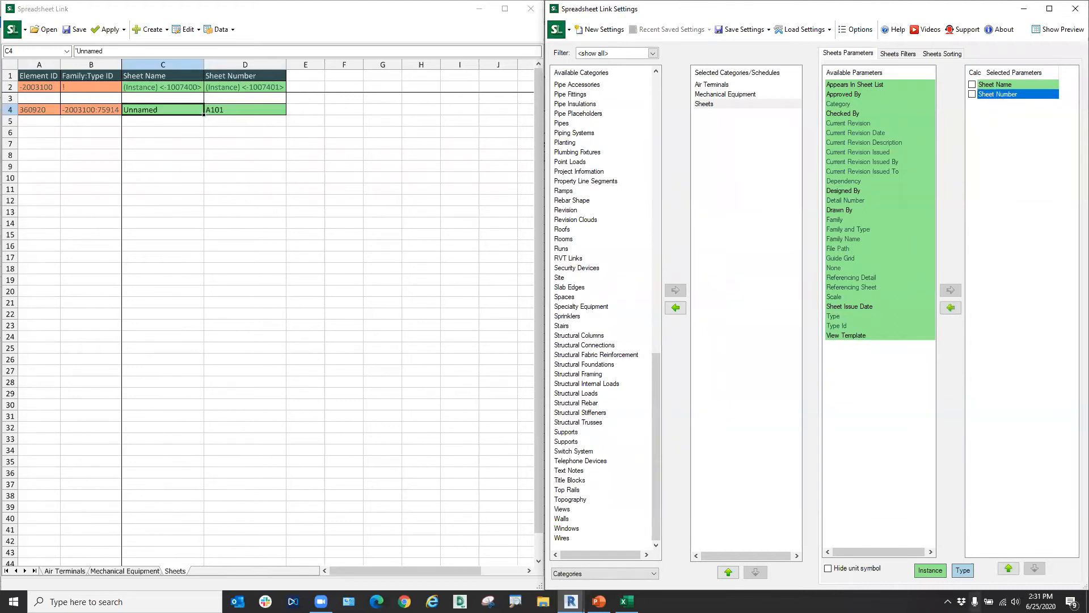
{"action": "left_click", "coordinate": [1009, 570]}
{"action": "left_click", "coordinate": [215, 237]}
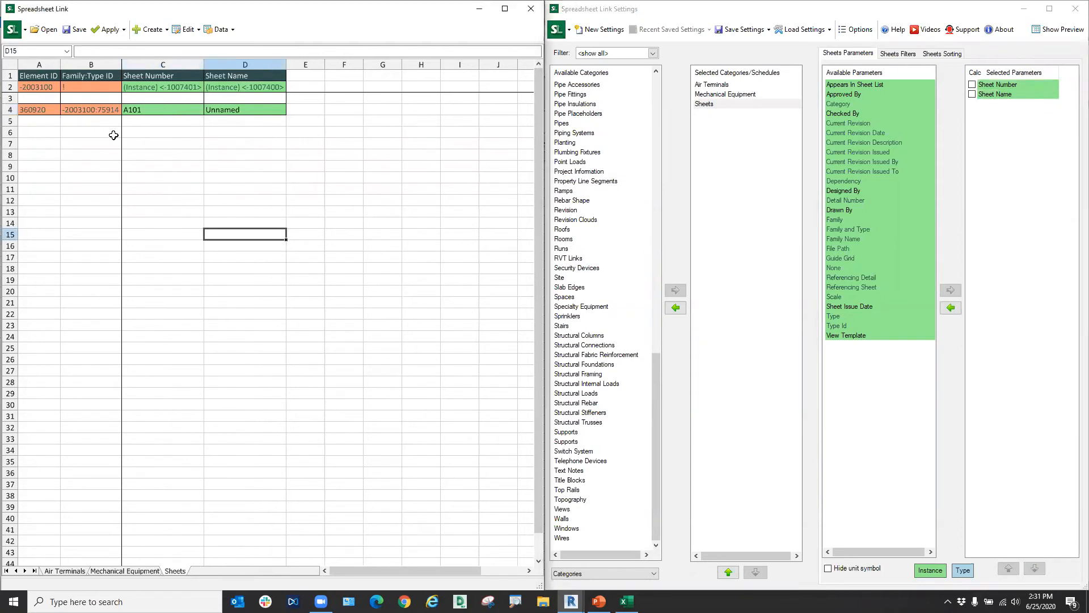
Create 50 new sheets with the E1 30x42 Horizontal titleblock and look through the added rows.
{"action": "left_click", "coordinate": [113, 37]}
{"action": "left_click", "coordinate": [150, 30]}
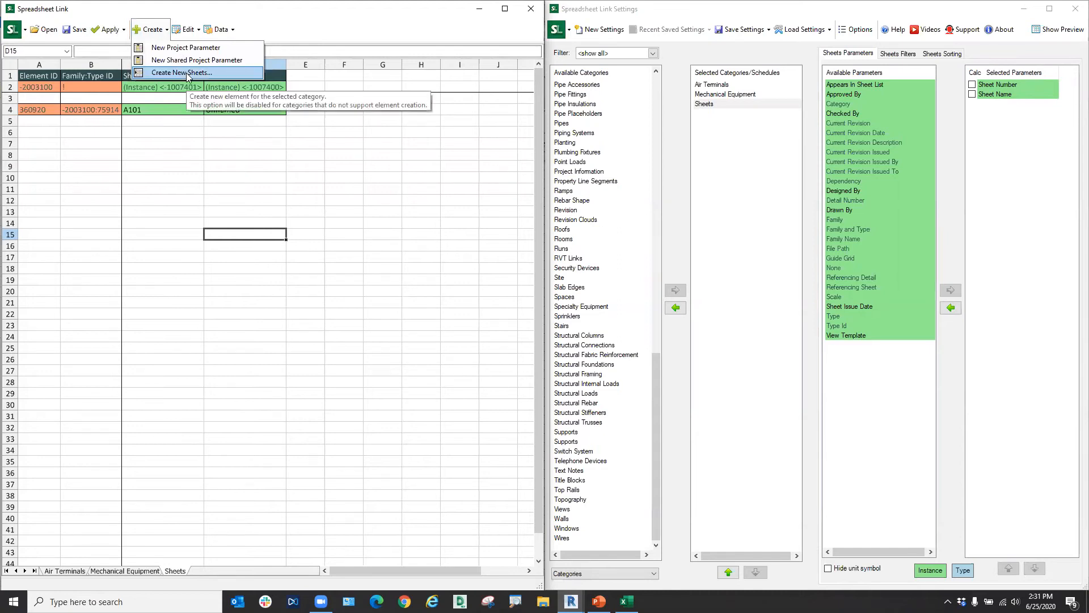
{"action": "left_click", "coordinate": [187, 72]}
{"action": "double_click", "coordinate": [226, 280]}
{"action": "type", "text": "50"}
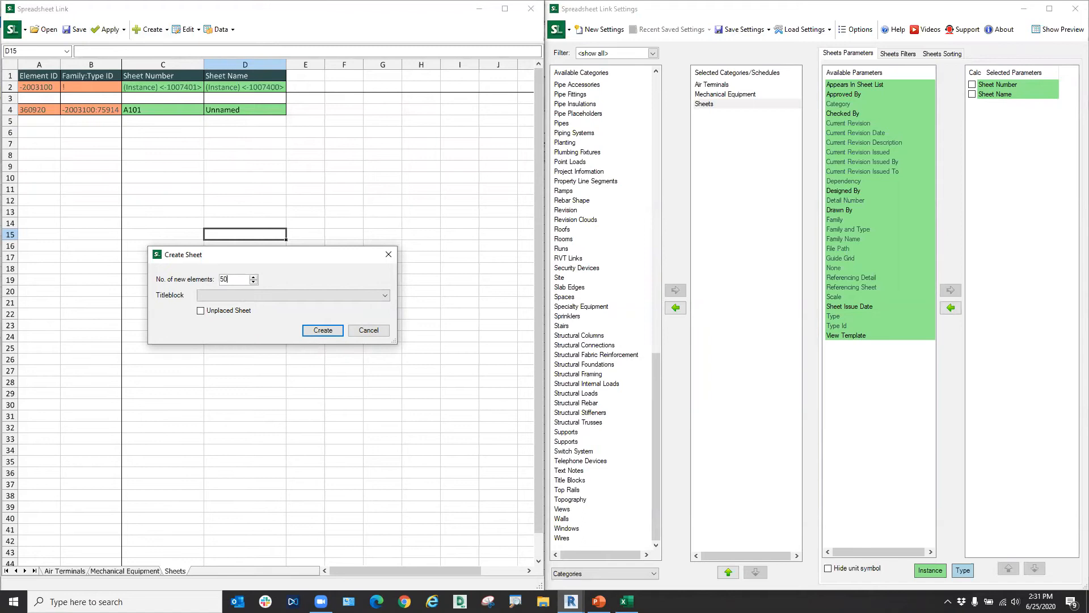
{"action": "key", "text": "Return"}
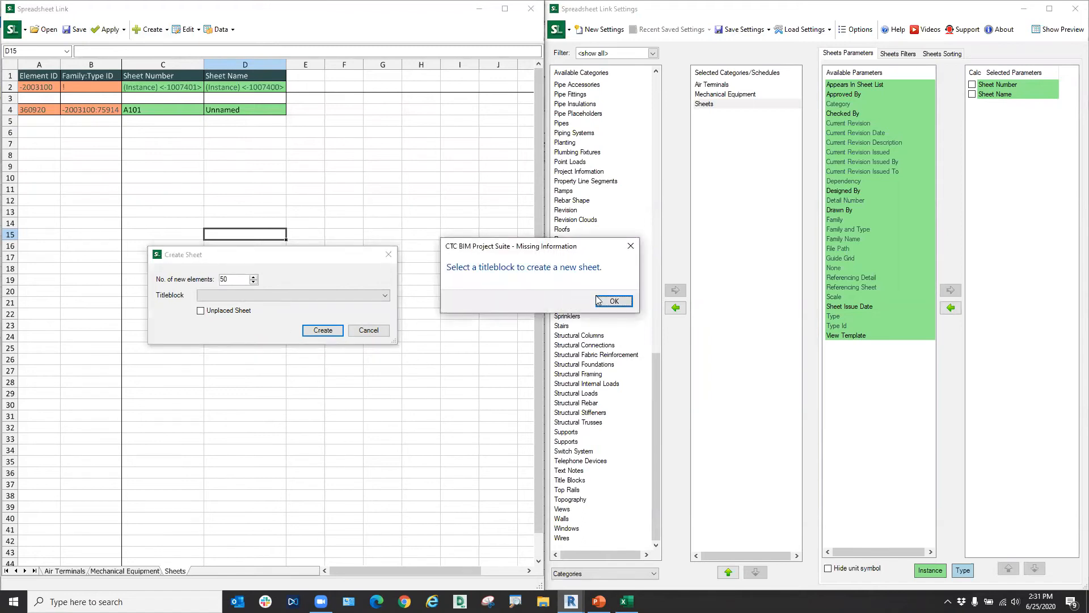
{"action": "left_click", "coordinate": [614, 301]}
{"action": "left_click", "coordinate": [303, 297]}
{"action": "left_click", "coordinate": [295, 305]}
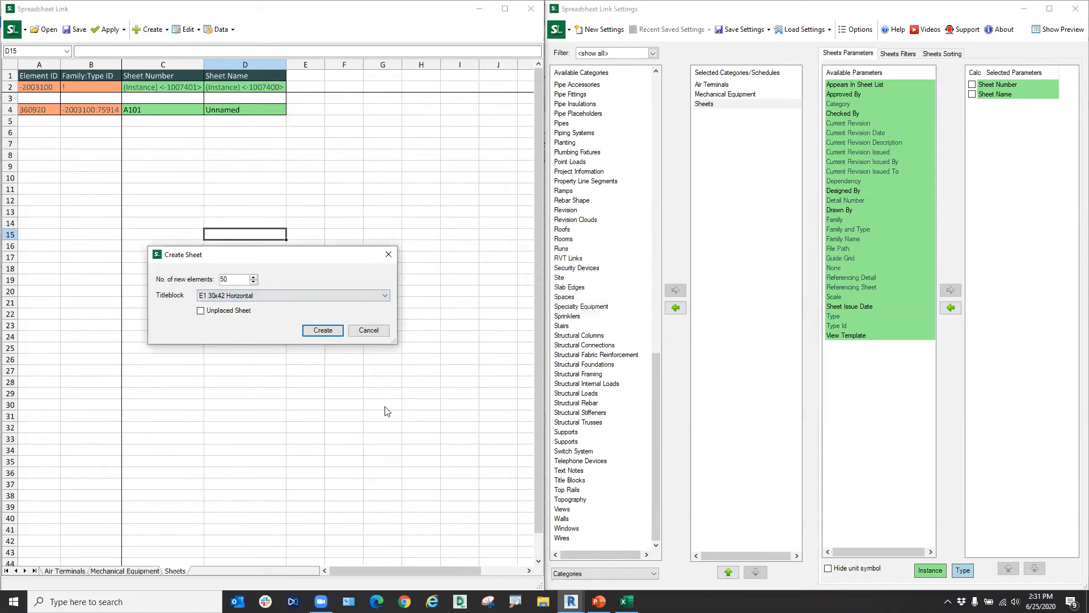
{"action": "left_click", "coordinate": [326, 331]}
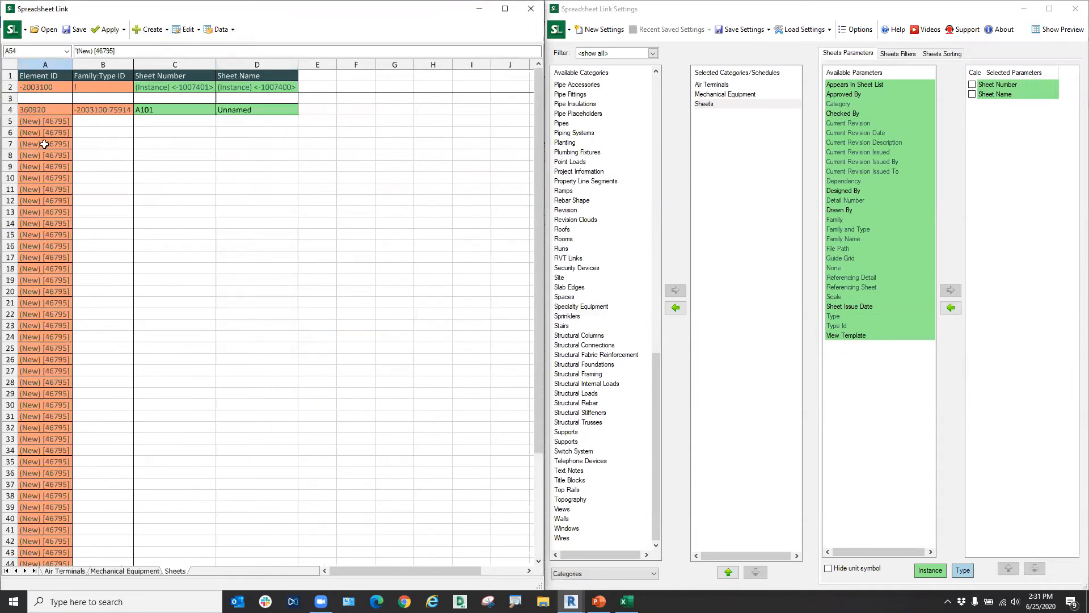
{"action": "scroll", "coordinate": [26, 488], "scroll_direction": "down", "scroll_amount": 8}
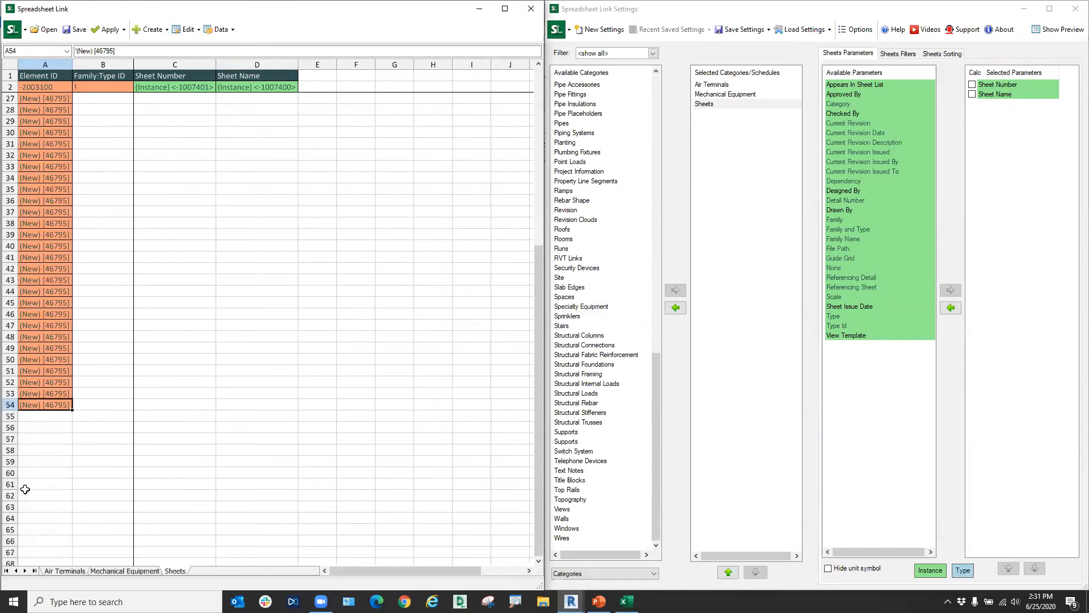
{"action": "scroll", "coordinate": [29, 349], "scroll_direction": "up", "scroll_amount": 9}
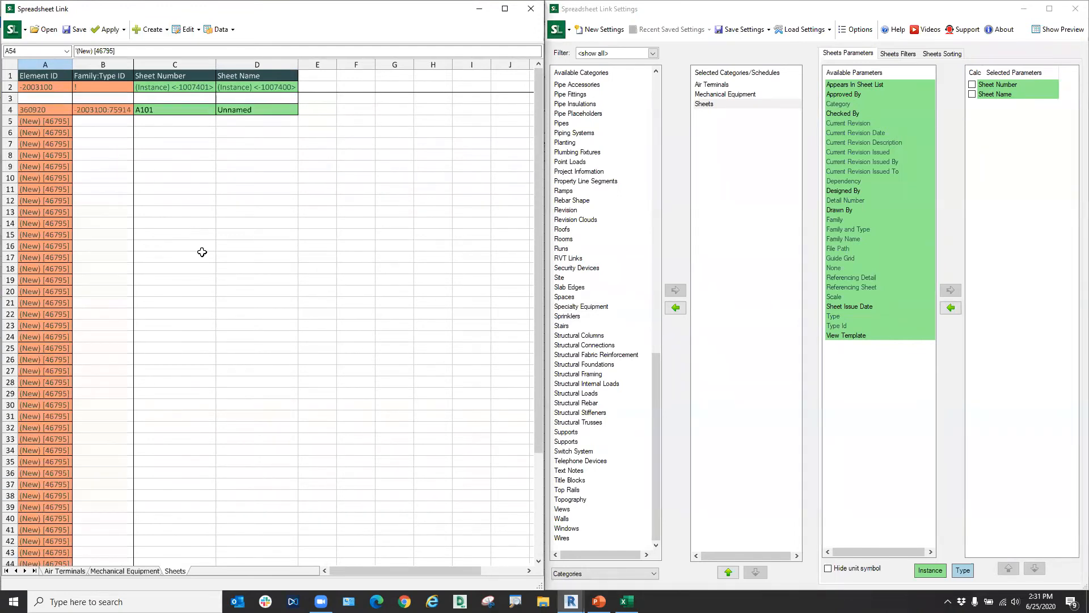
Enter the sheet number A202 in row 5 and fill the series down to A215 in row 18.
{"action": "left_click", "coordinate": [206, 124]}
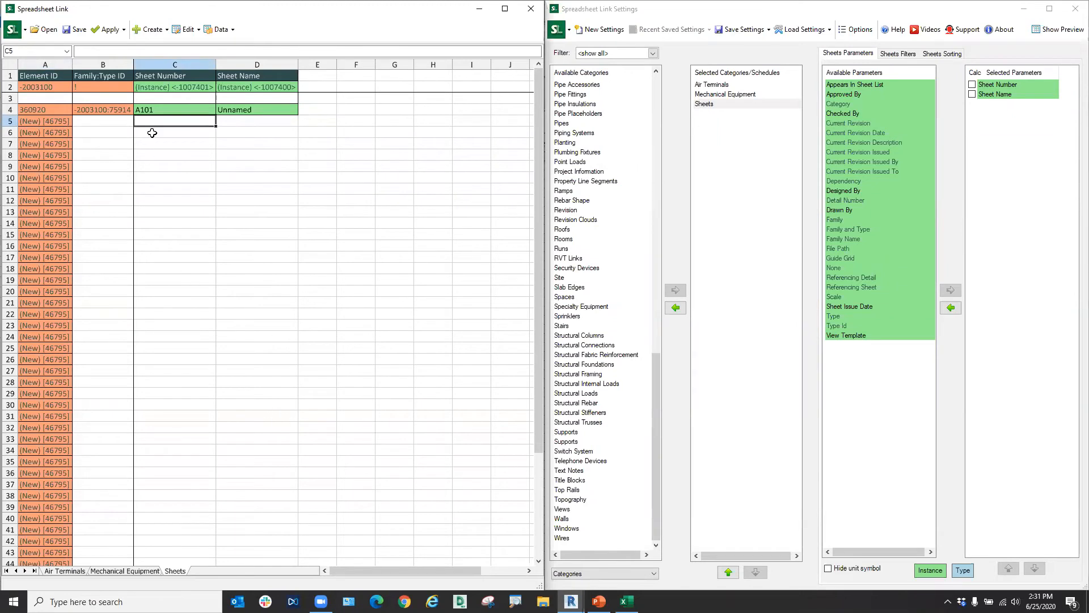
{"action": "type", "text": "A2"}
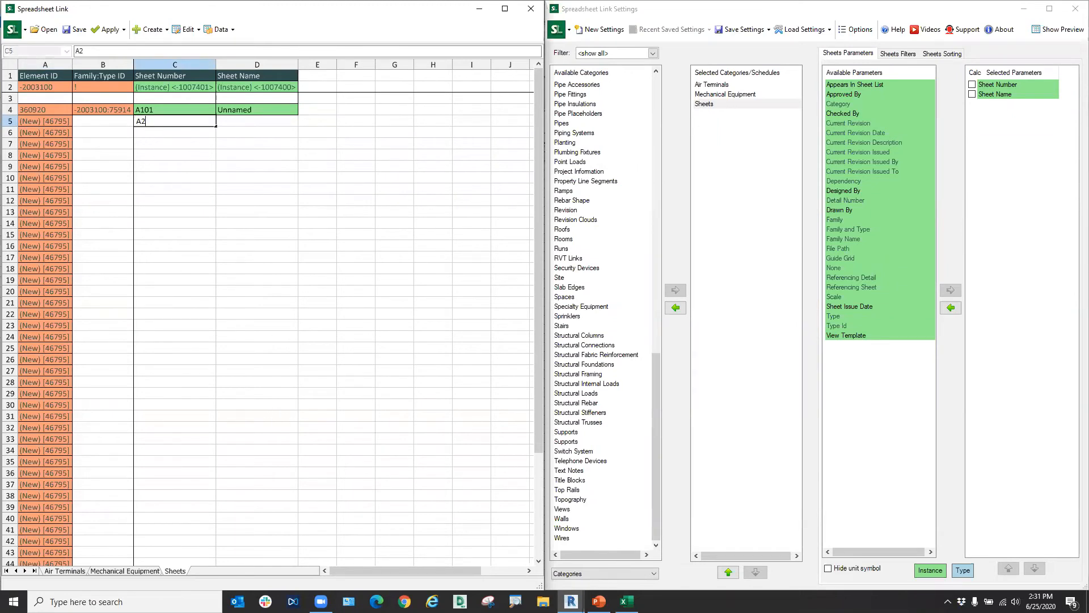
{"action": "left_click", "coordinate": [267, 124]}
{"action": "left_click", "coordinate": [193, 121]}
{"action": "left_click_drag", "start_coordinate": [219, 125], "coordinate": [204, 271]}
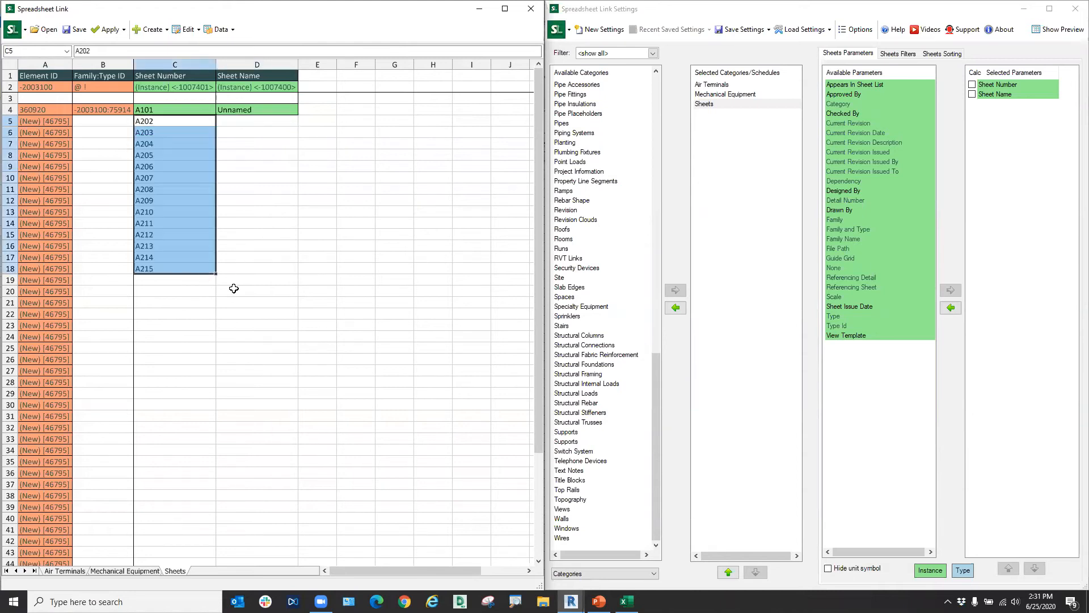
{"action": "left_click", "coordinate": [234, 289]}
{"action": "left_click", "coordinate": [234, 122]}
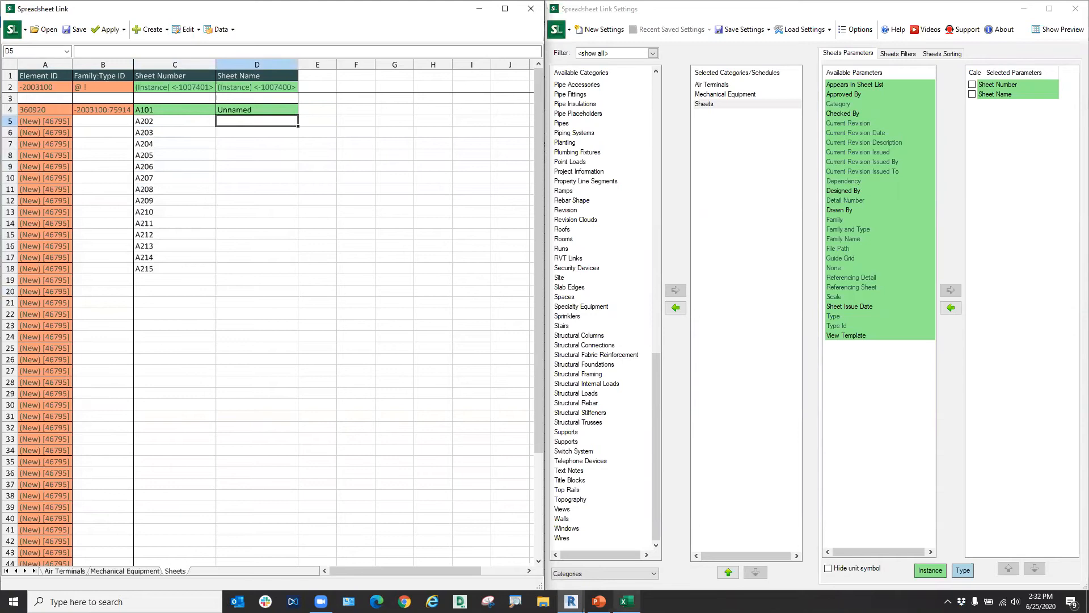
Switch to Excel and copy the sheet numbers and names in A2:B51 of the Mechanical Sheet List Master workbook.
{"action": "left_click", "coordinate": [627, 601]}
{"action": "left_click_drag", "start_coordinate": [41, 146], "coordinate": [202, 511]}
{"action": "key", "text": "ctrl+c"}
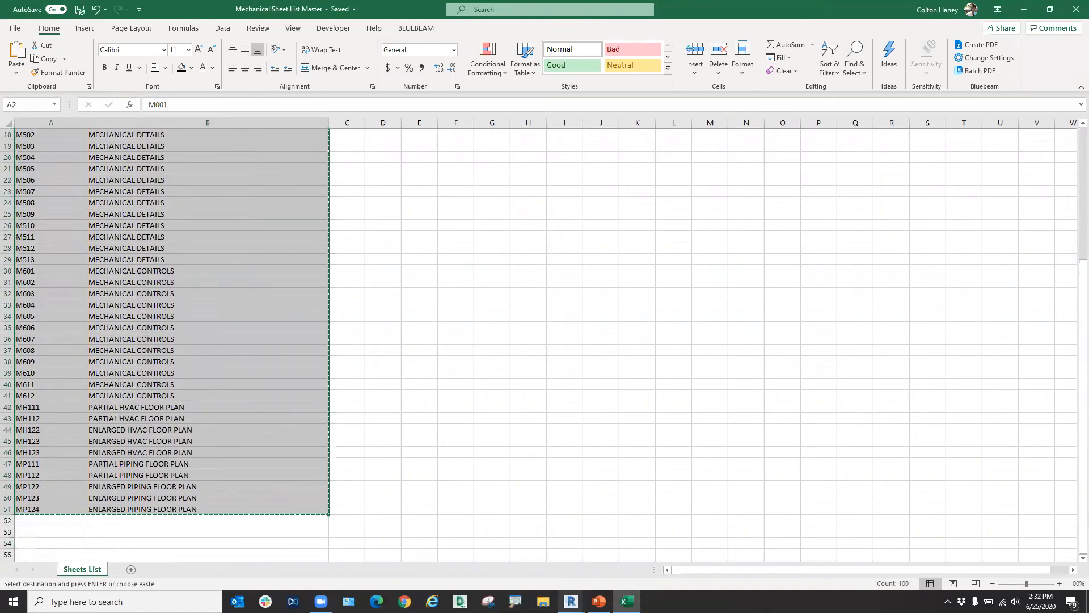
Return to Spreadsheet Link, paste the copied sheet list starting at cell C4 and check the pasted rows.
{"action": "mouse_move", "coordinate": [571, 601]}
{"action": "left_click", "coordinate": [499, 553]}
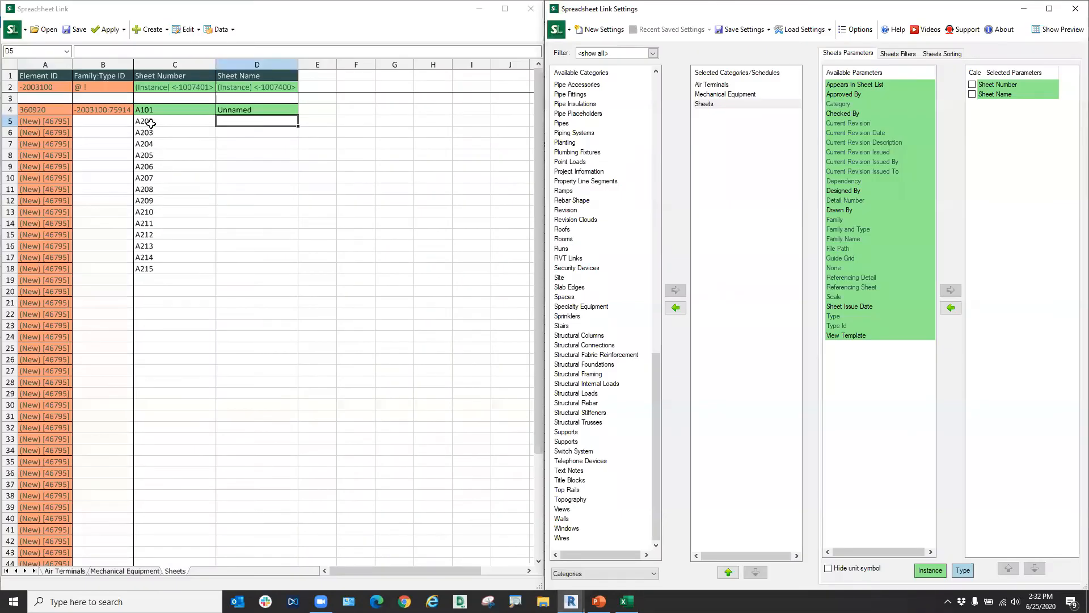
{"action": "left_click", "coordinate": [164, 111]}
{"action": "key", "text": "ctrl+v"}
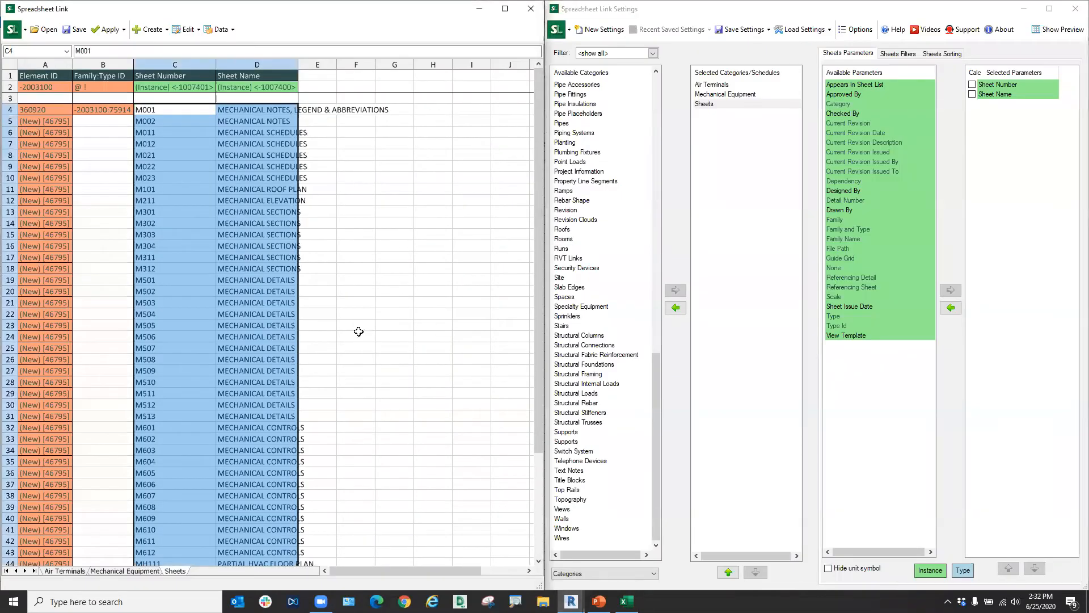
{"action": "scroll", "coordinate": [353, 304], "scroll_direction": "down", "scroll_amount": 5}
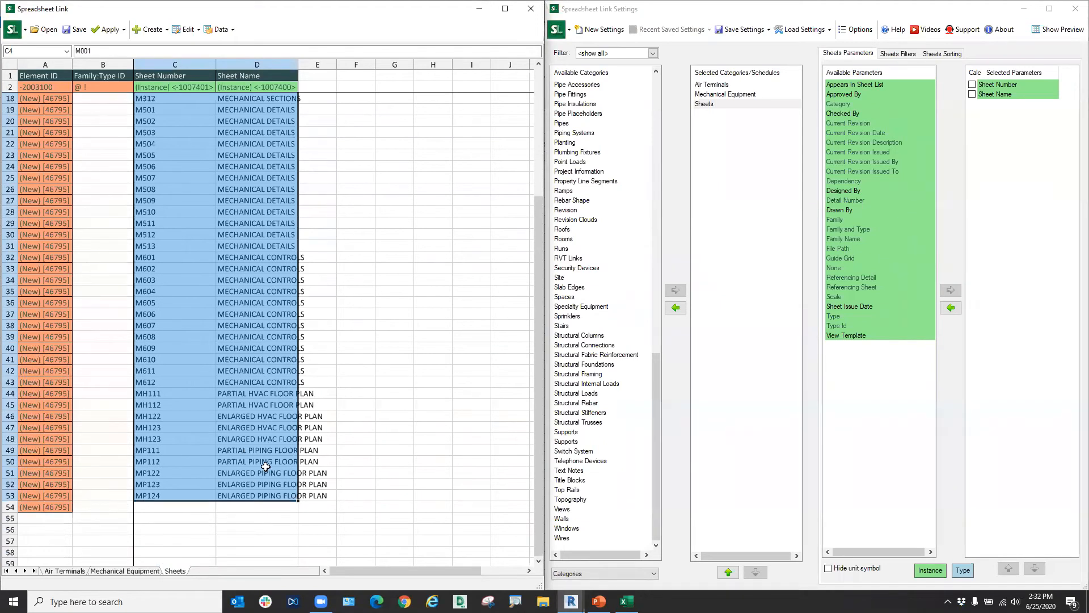
{"action": "scroll", "coordinate": [262, 464], "scroll_direction": "up", "scroll_amount": 5}
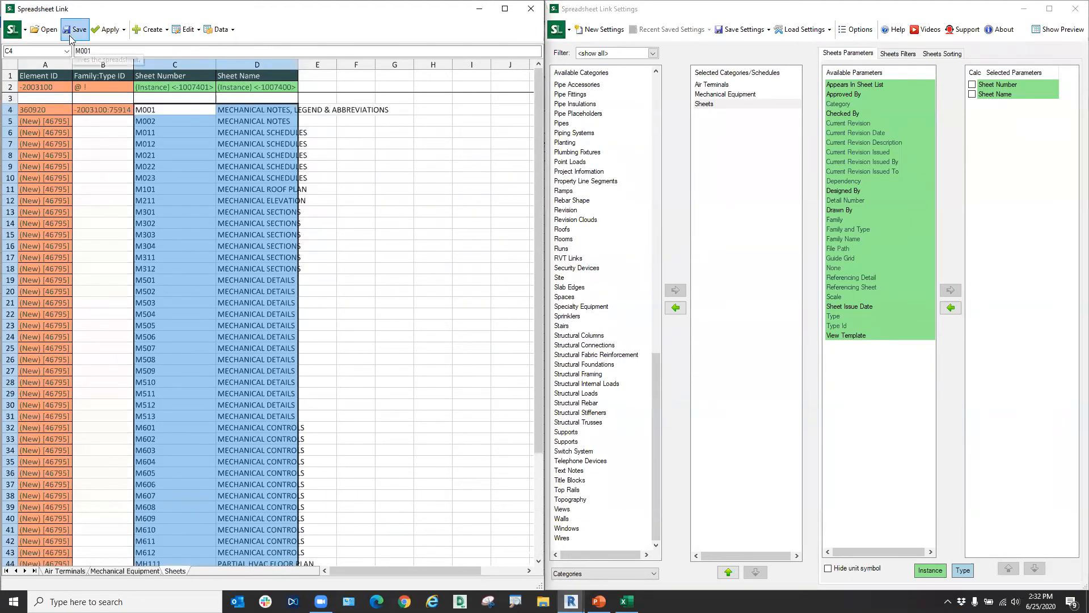
Apply the values of all worksheets to the Revit project, confirm, cancel the sheet number error dialog and close the import result.
{"action": "left_click", "coordinate": [110, 27]}
{"action": "left_click", "coordinate": [139, 60]}
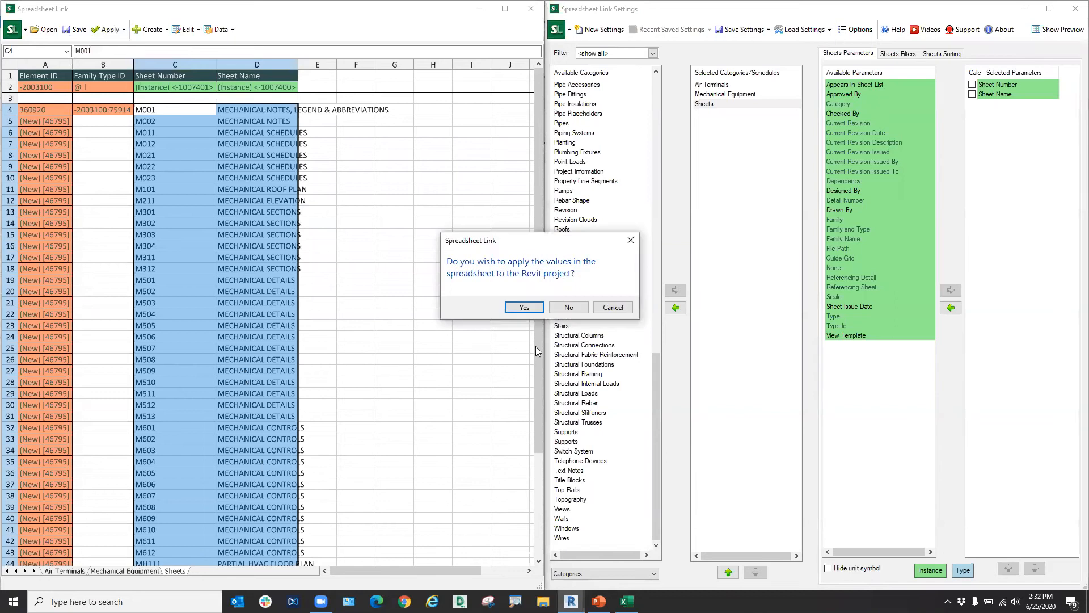
{"action": "left_click", "coordinate": [520, 308]}
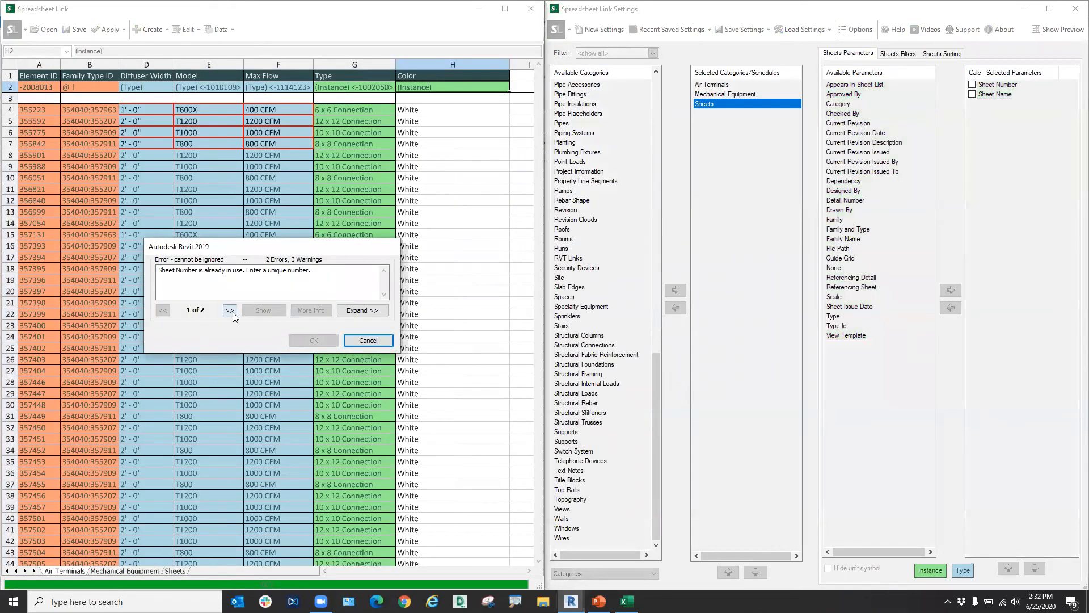
{"action": "left_click", "coordinate": [229, 311]}
{"action": "left_click", "coordinate": [366, 342]}
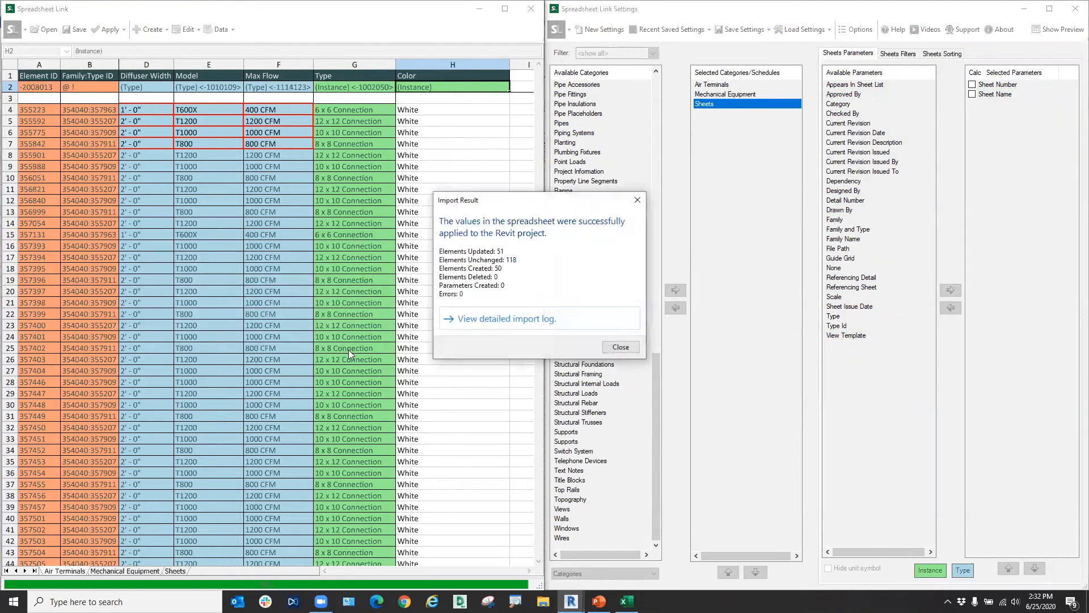
{"action": "left_click", "coordinate": [618, 347]}
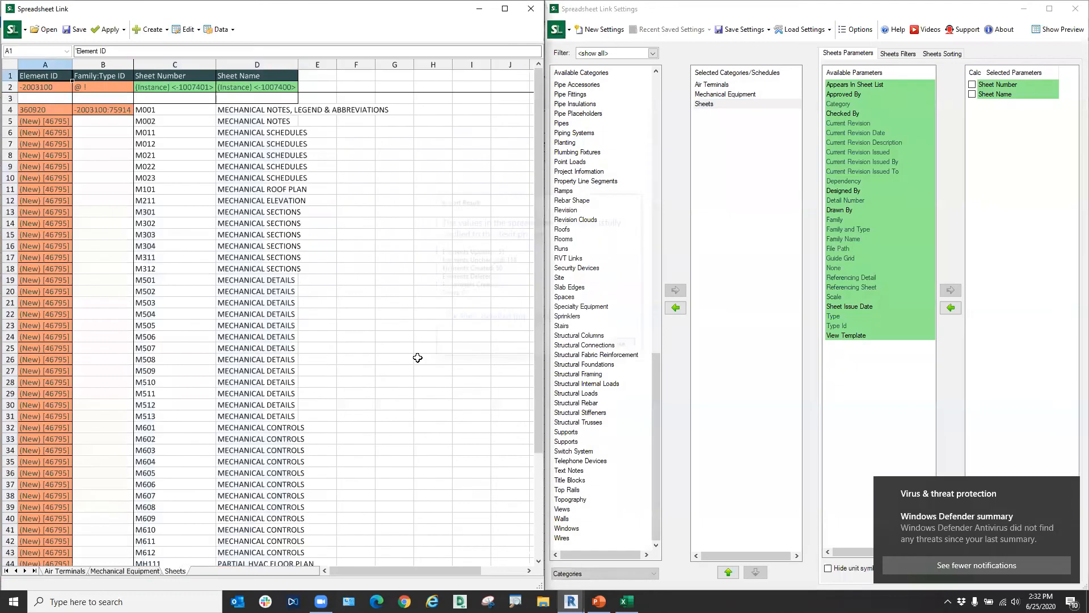
Check the sheet numbers and names down to the last new row and select the Sheet Number cell in row 54.
{"action": "left_click", "coordinate": [222, 279]}
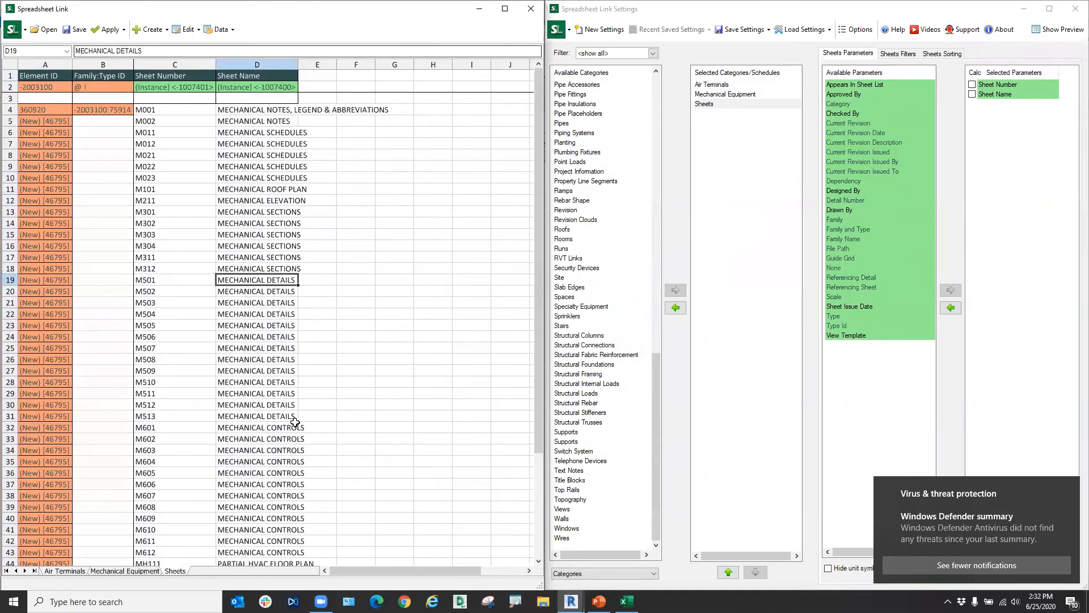
{"action": "scroll", "coordinate": [294, 422], "scroll_direction": "down", "scroll_amount": 8}
{"action": "left_click", "coordinate": [157, 401]}
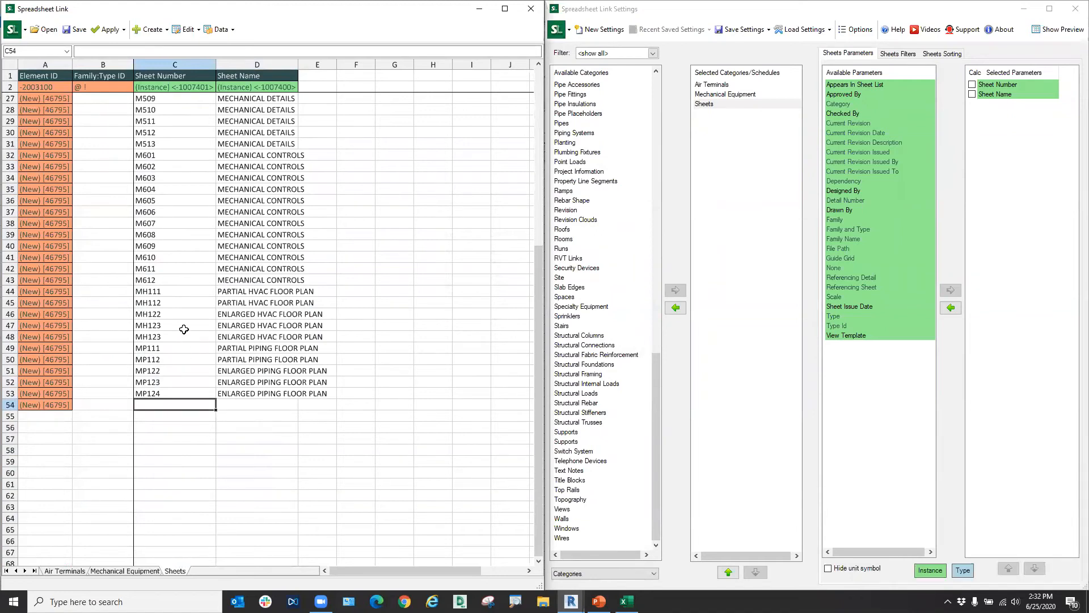
Enter MP125 as the Sheet Number and PIPING as the Sheet Name in row 54.
{"action": "scroll", "coordinate": [182, 304], "scroll_direction": "up", "scroll_amount": 8}
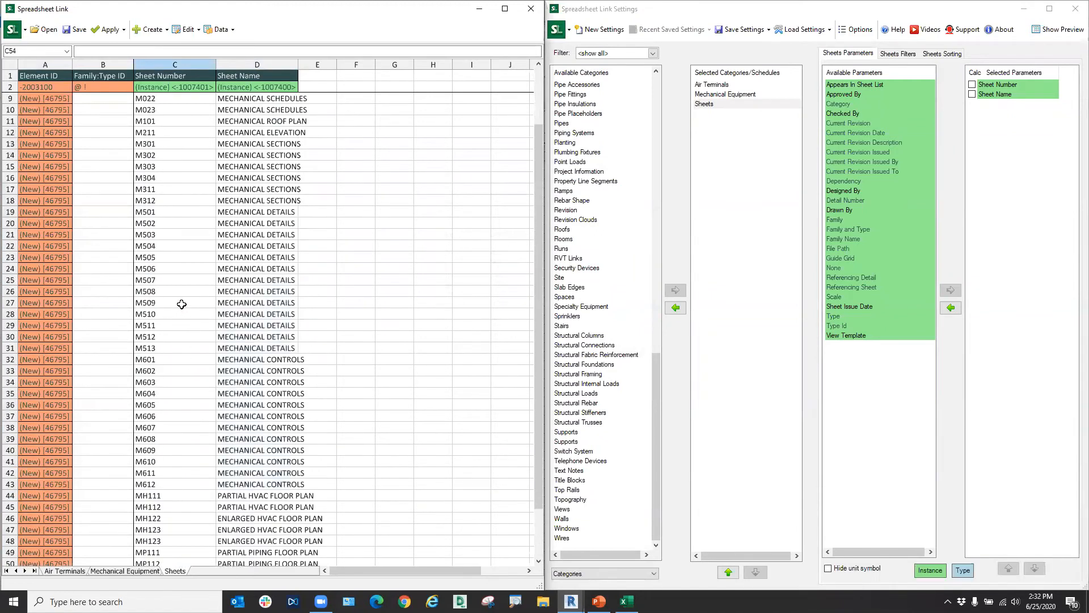
{"action": "scroll", "coordinate": [180, 147], "scroll_direction": "down", "scroll_amount": 9}
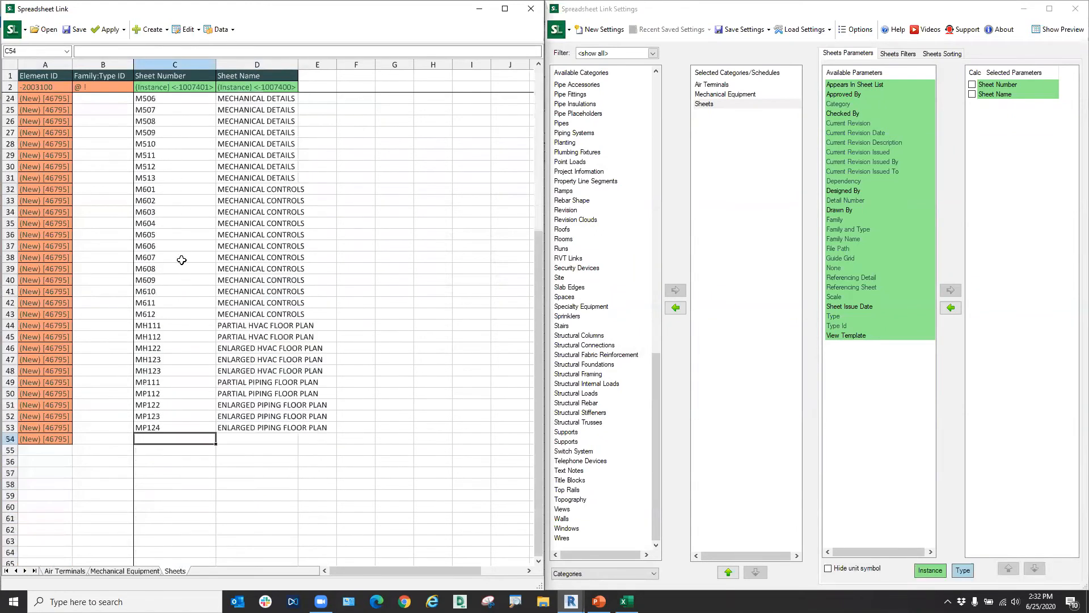
{"action": "type", "text": "MP"}
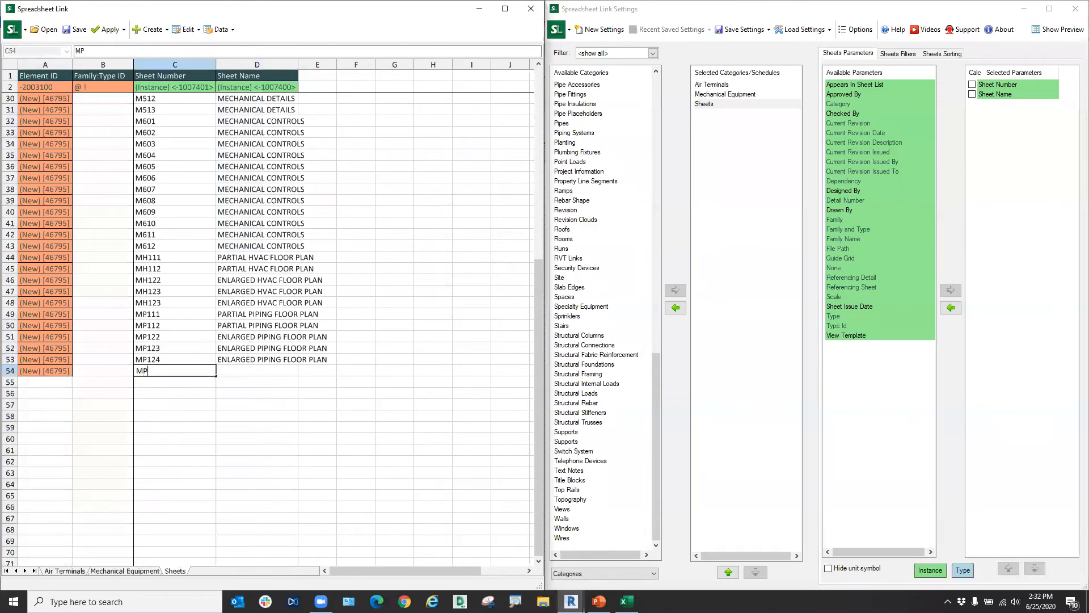
{"action": "type", "text": "125"}
{"action": "key", "text": "Tab"}
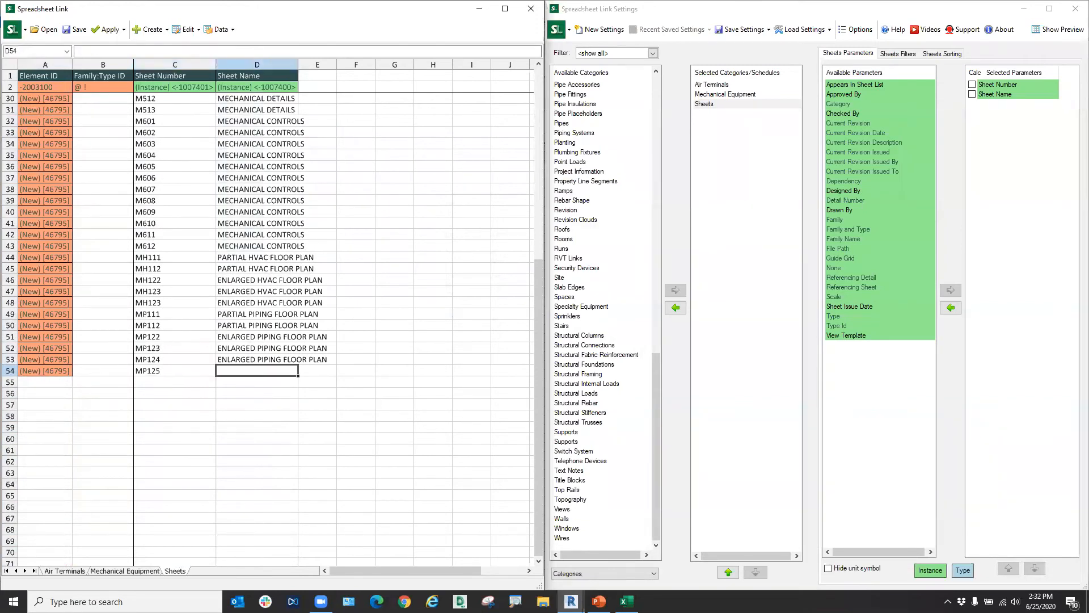
{"action": "type", "text": "PiP"}
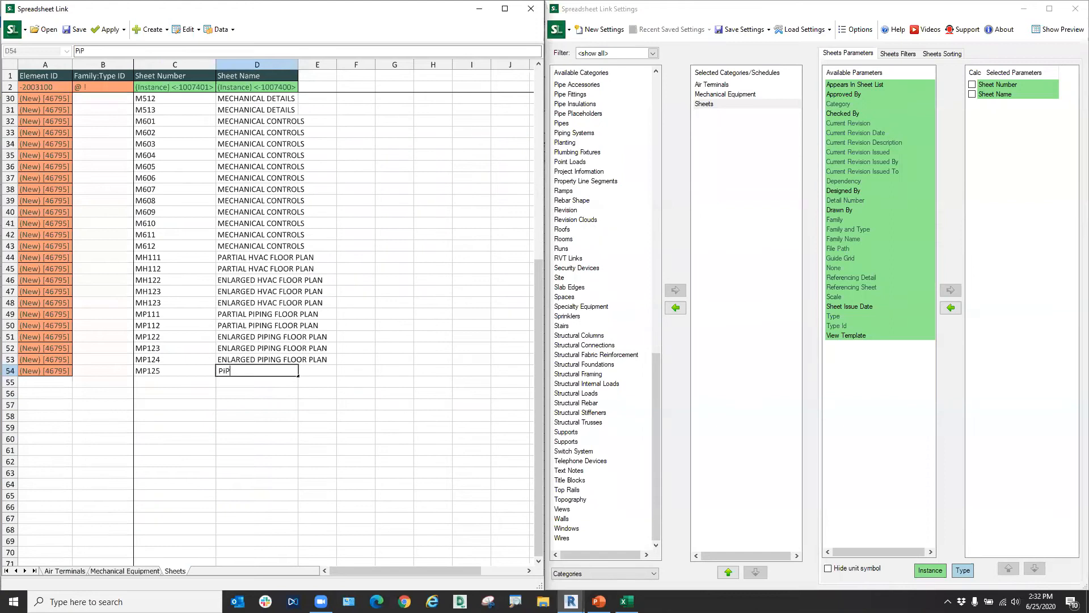
{"action": "key", "text": "BackSpace"}
{"action": "key", "text": "BackSpace"}
{"action": "type", "text": "IPING"}
Try to apply all worksheets to the Revit project, expand the details of the sheet number error, cancel it and close the import result.
{"action": "left_click", "coordinate": [113, 30]}
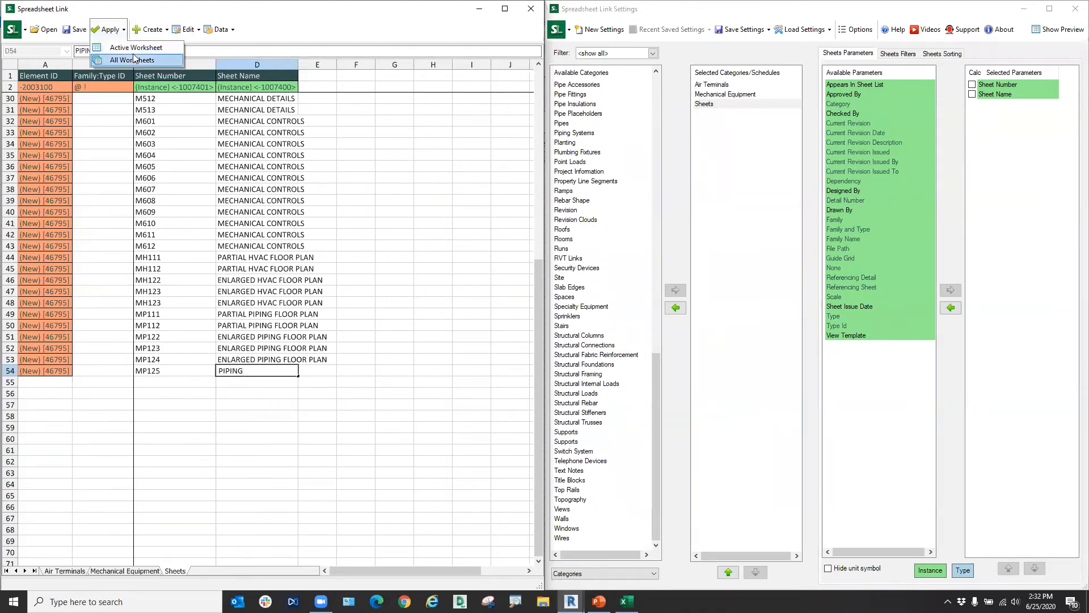
{"action": "left_click", "coordinate": [136, 60]}
{"action": "left_click", "coordinate": [536, 308]}
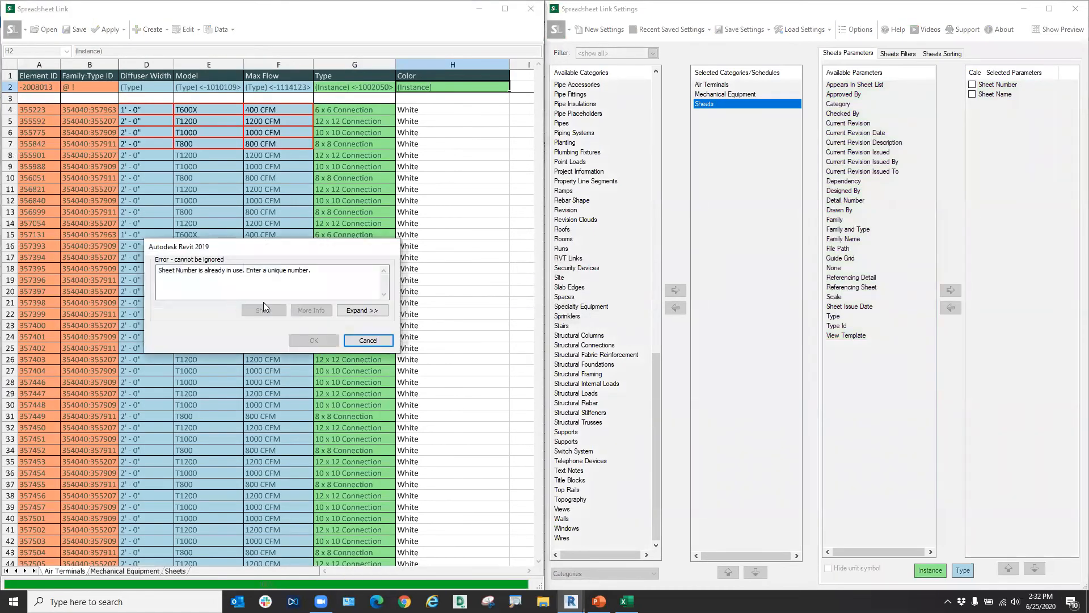
{"action": "left_click", "coordinate": [362, 310]}
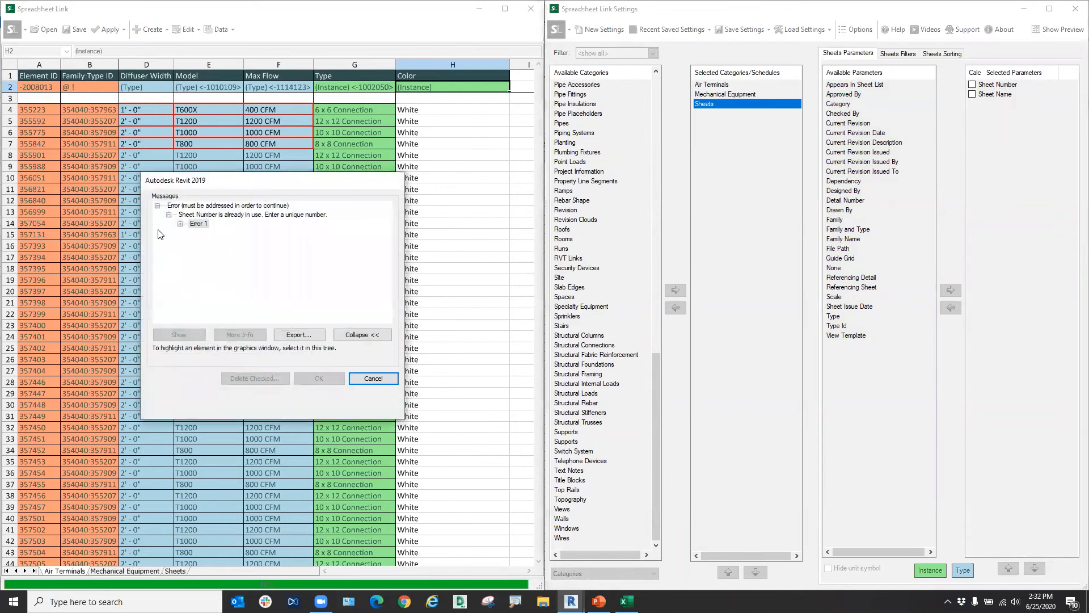
{"action": "left_click", "coordinate": [180, 224]}
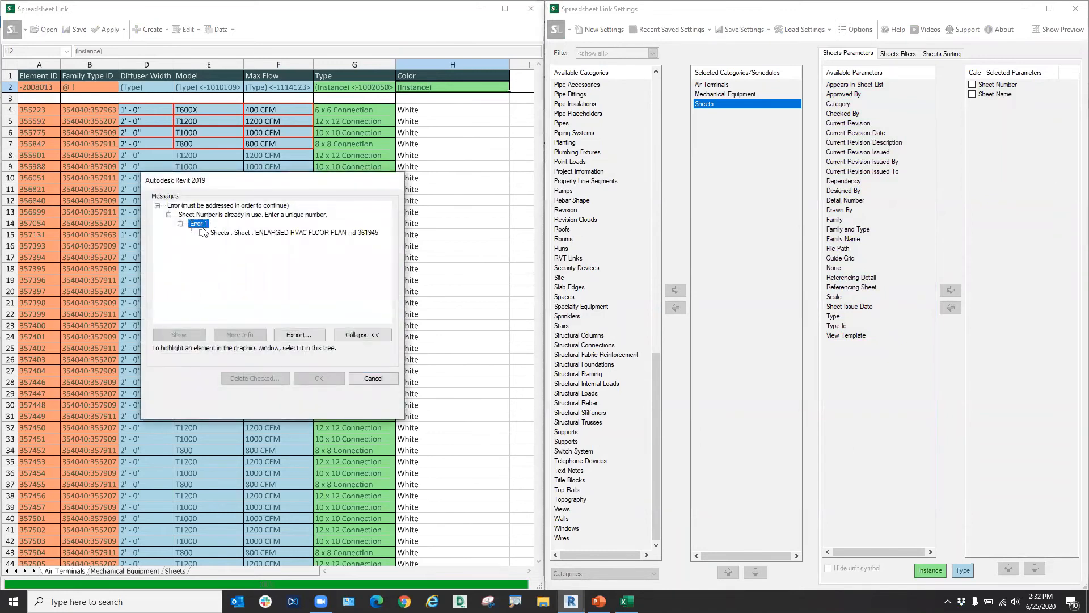
{"action": "left_click", "coordinate": [372, 379]}
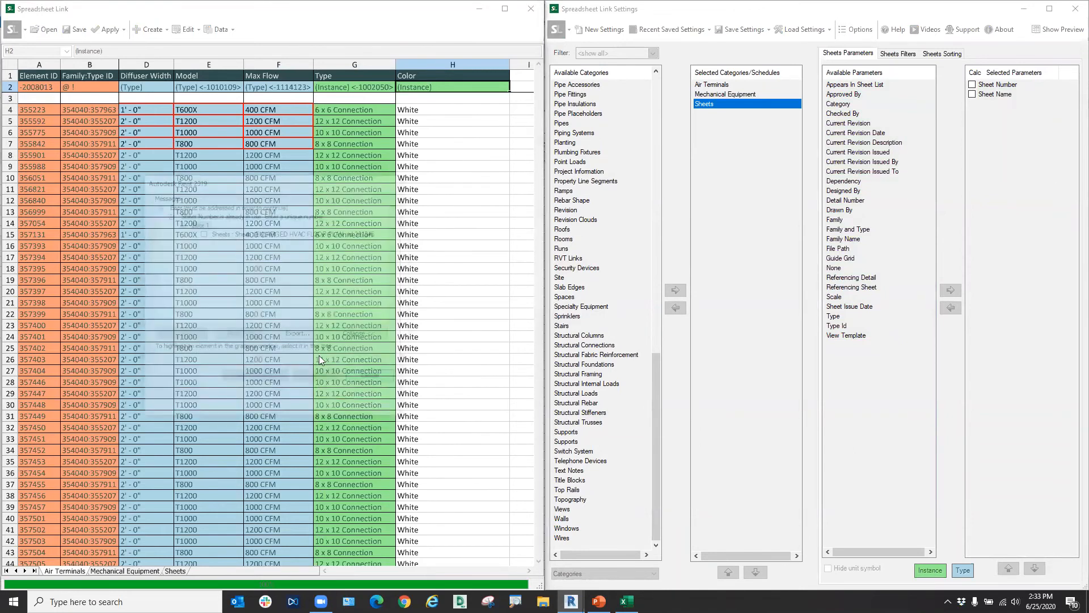
{"action": "left_click", "coordinate": [637, 200]}
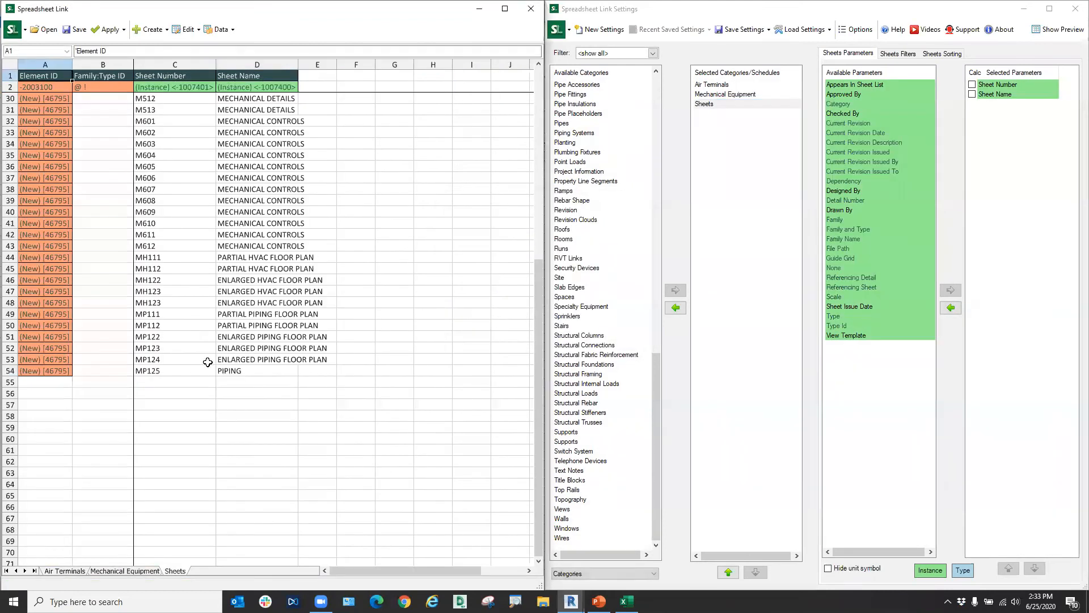
Change the duplicate sheet number in row 48 to MH124.
{"action": "left_click", "coordinate": [198, 303]}
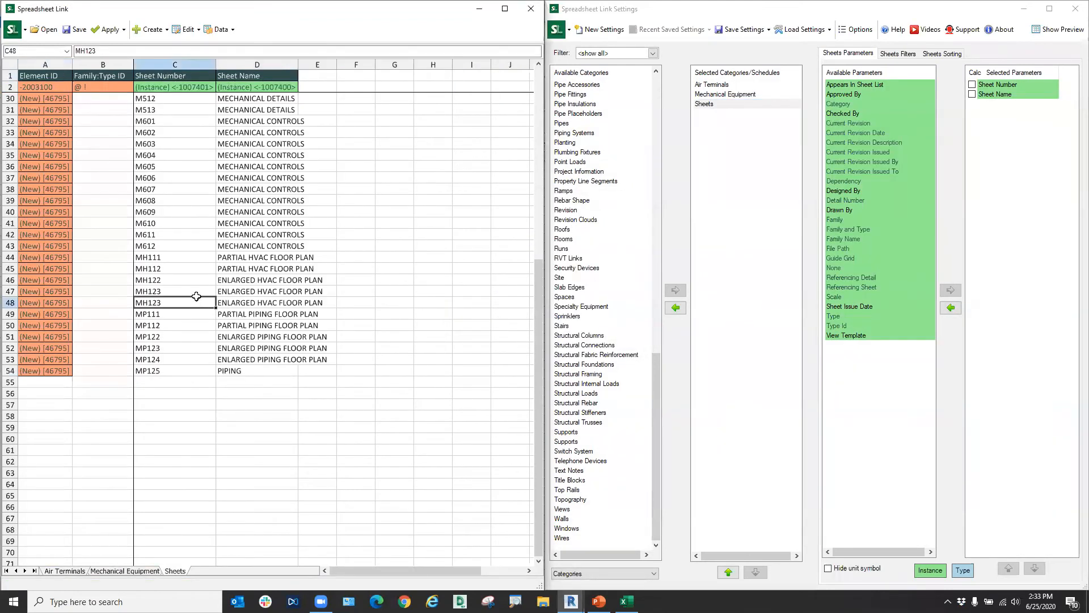
{"action": "type", "text": "MH12"}
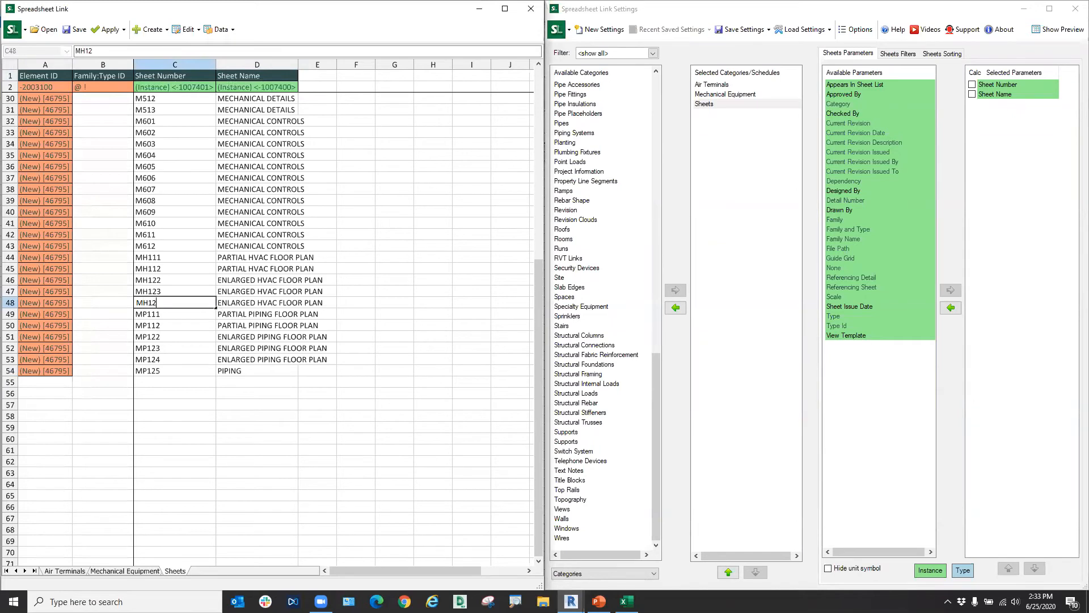
{"action": "type", "text": "4"}
{"action": "left_click", "coordinate": [159, 462]}
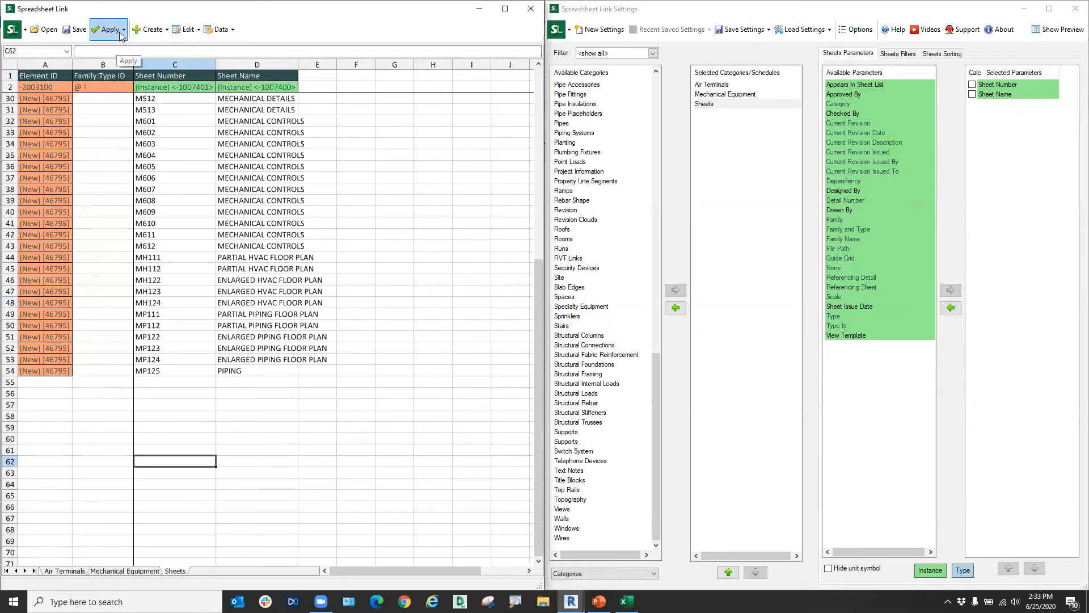
Apply the values of all worksheets to the Revit project, confirm and close the import result.
{"action": "left_click", "coordinate": [151, 29]}
{"action": "left_click", "coordinate": [121, 31]}
{"action": "left_click", "coordinate": [123, 29]}
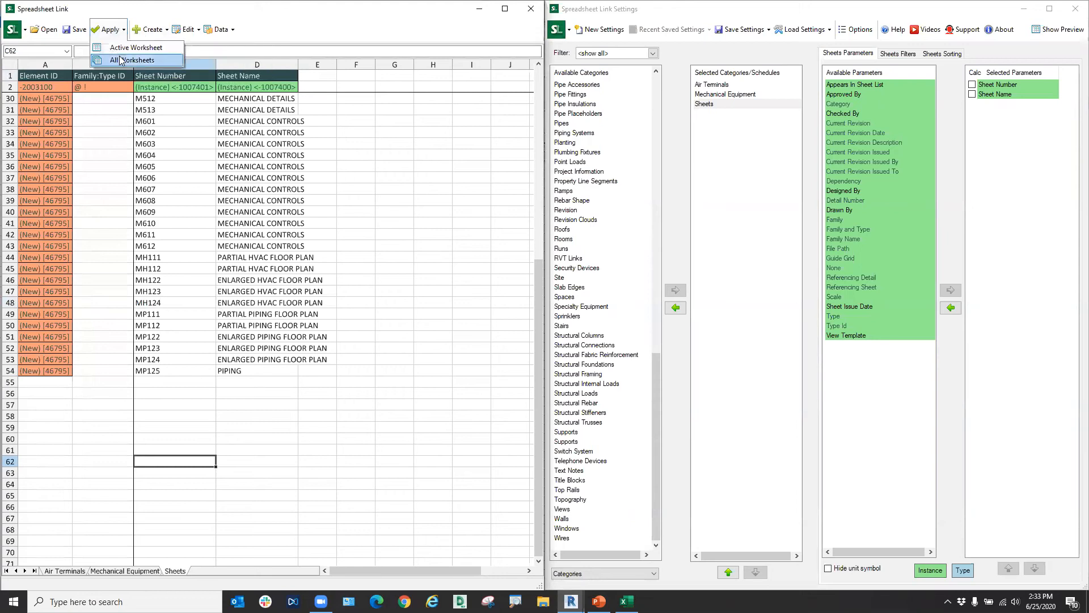
{"action": "left_click", "coordinate": [121, 59]}
{"action": "left_click", "coordinate": [524, 311]}
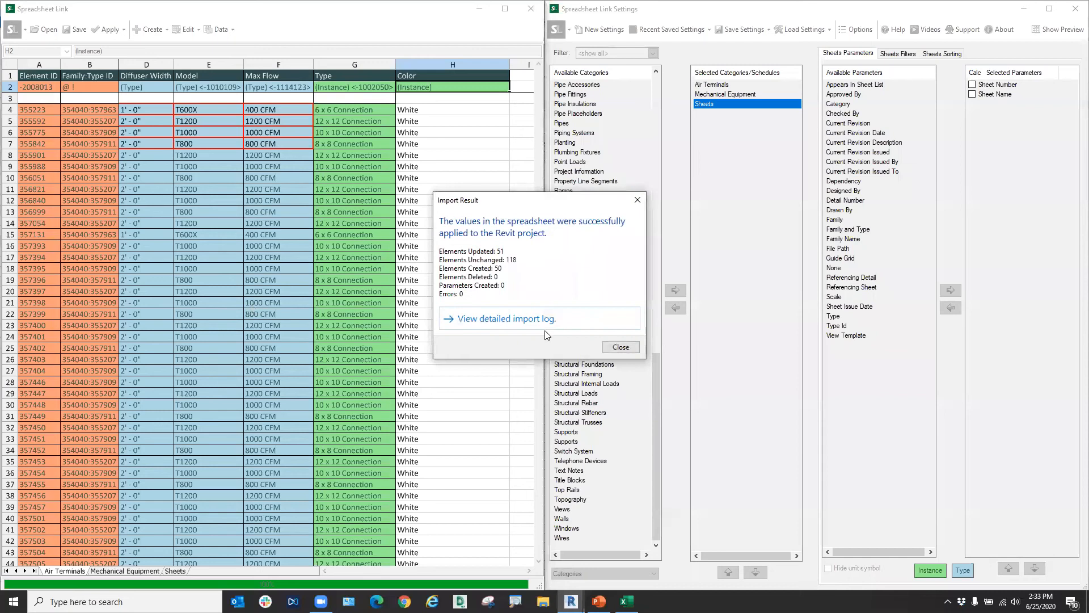
{"action": "key", "text": "Return"}
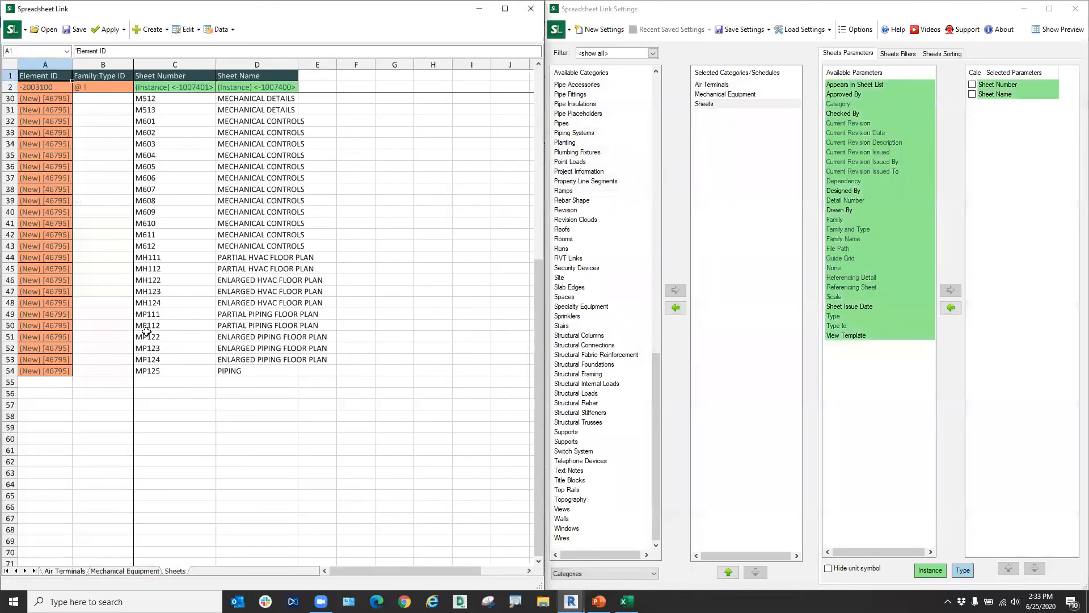
Review the available worksheet editing and data commands and check the sheet list back up to its first row.
{"action": "left_click", "coordinate": [186, 30]}
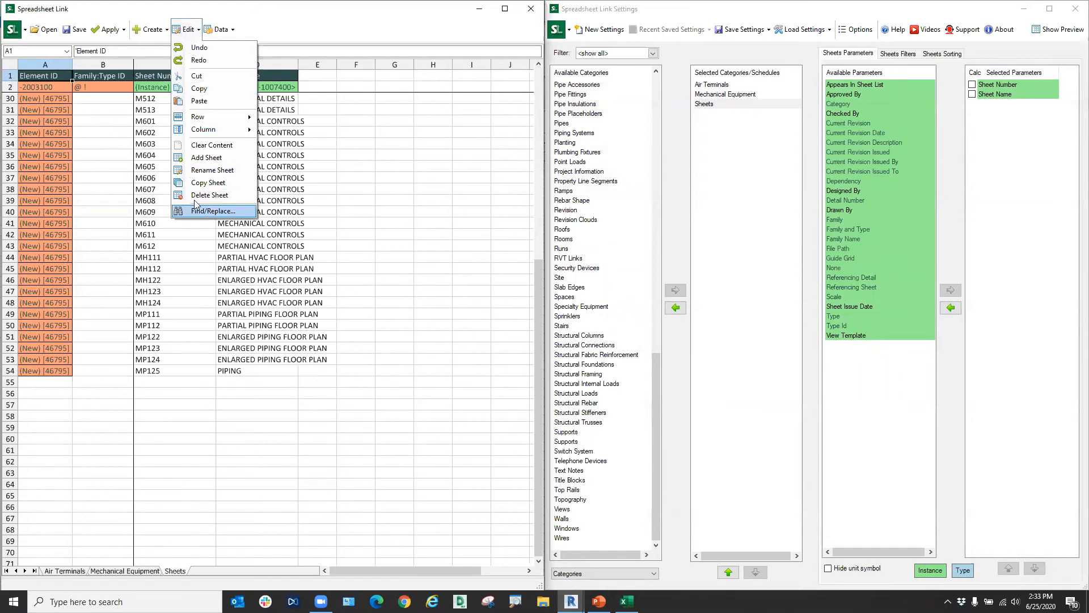
{"action": "left_click", "coordinate": [184, 31]}
{"action": "left_click", "coordinate": [184, 32]}
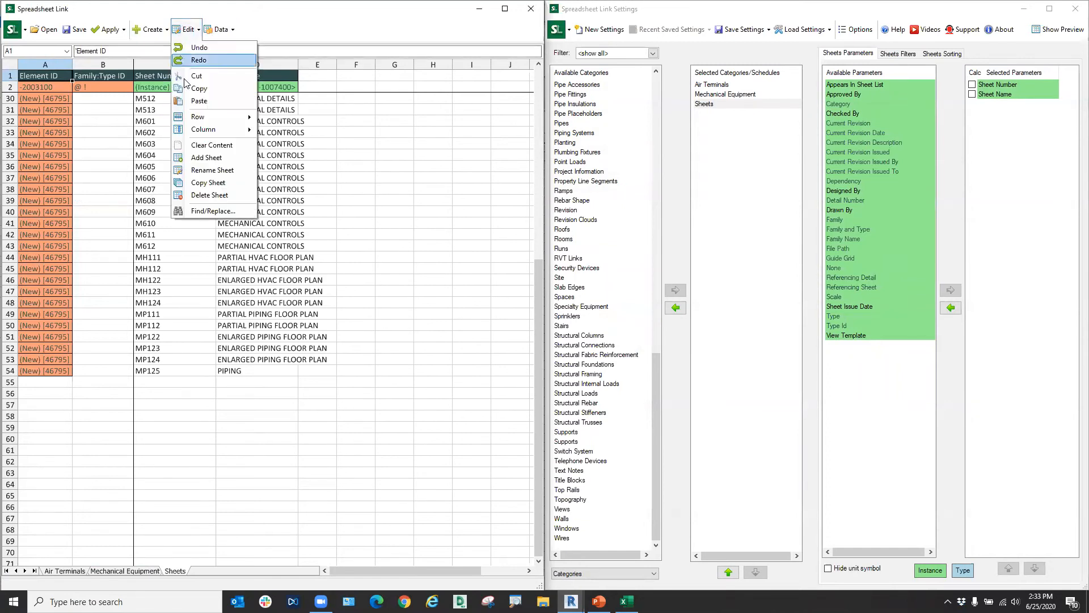
{"action": "left_click", "coordinate": [184, 30]}
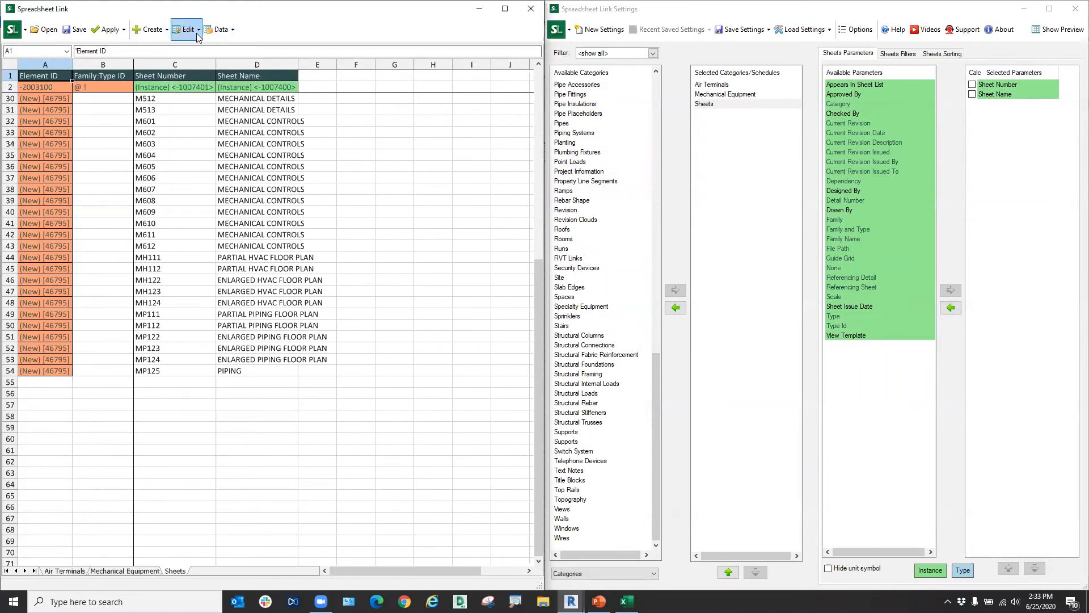
{"action": "left_click", "coordinate": [213, 31]}
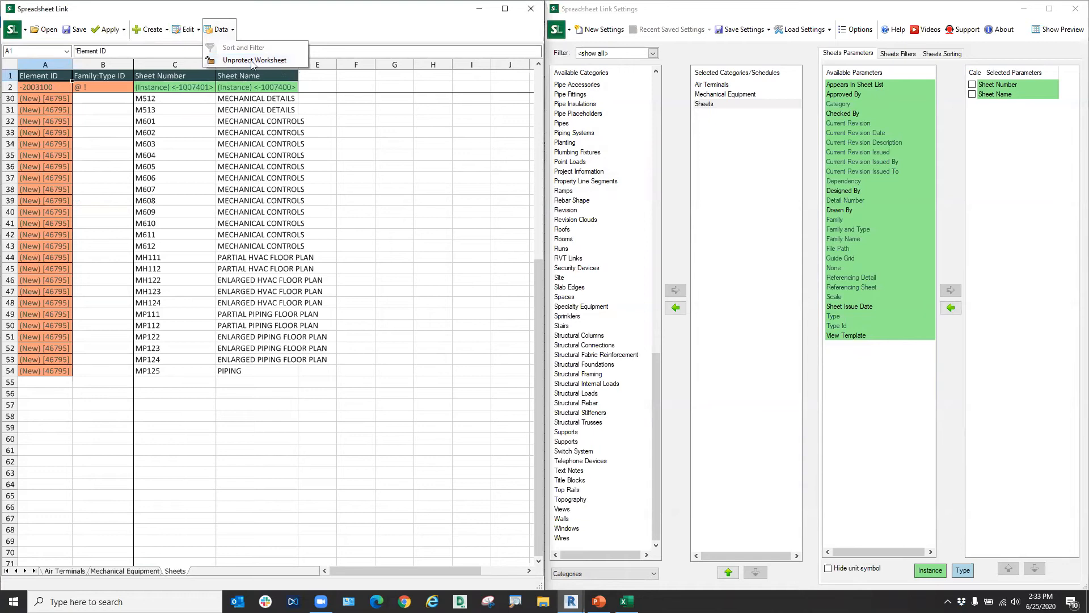
{"action": "left_click", "coordinate": [356, 246]}
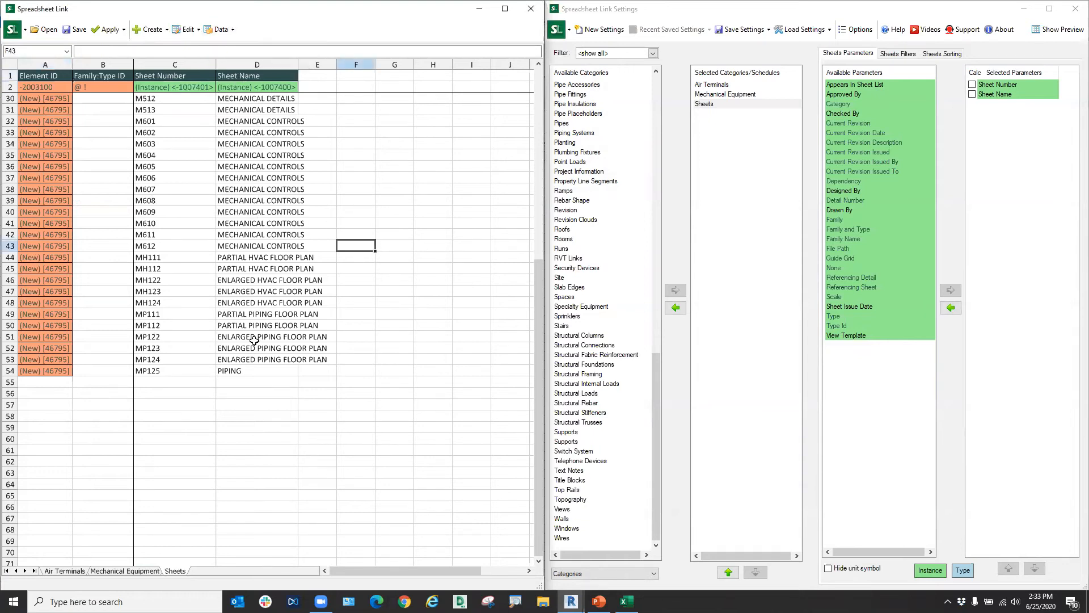
{"action": "scroll", "coordinate": [249, 340], "scroll_direction": "up", "scroll_amount": 9}
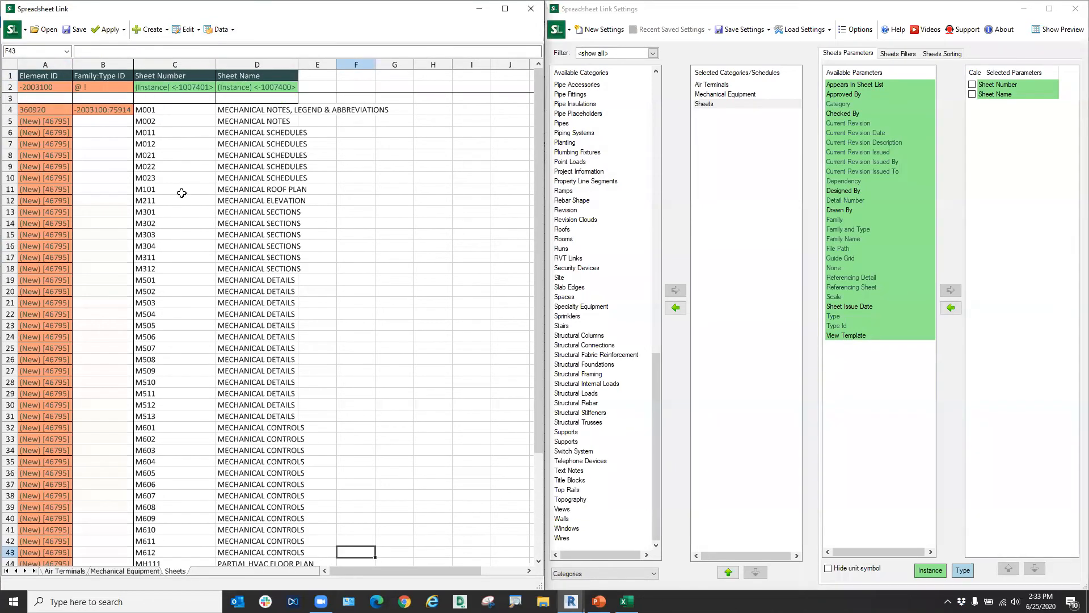
Review the choices for saving and loading settings and the application-level options, leaving the options unchanged.
{"action": "left_click", "coordinate": [606, 45]}
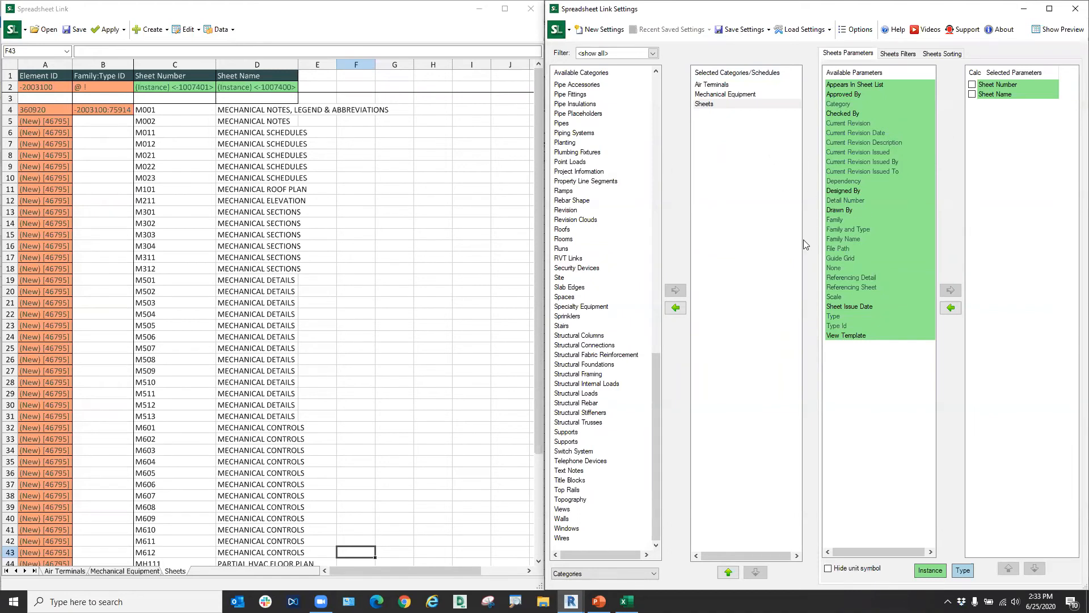
{"action": "left_click", "coordinate": [724, 94]}
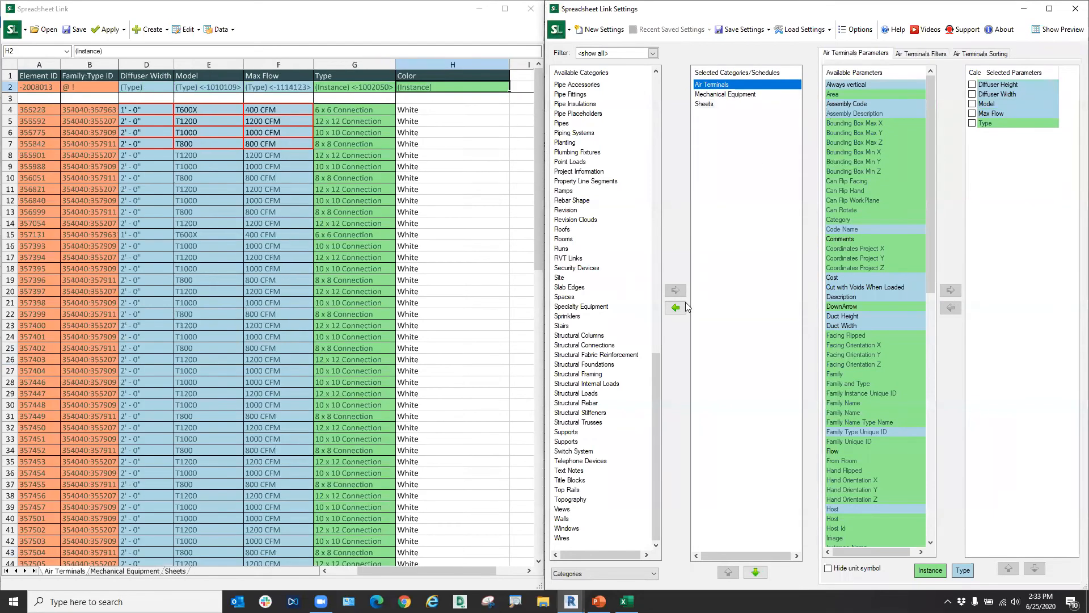
{"action": "left_click", "coordinate": [757, 35]}
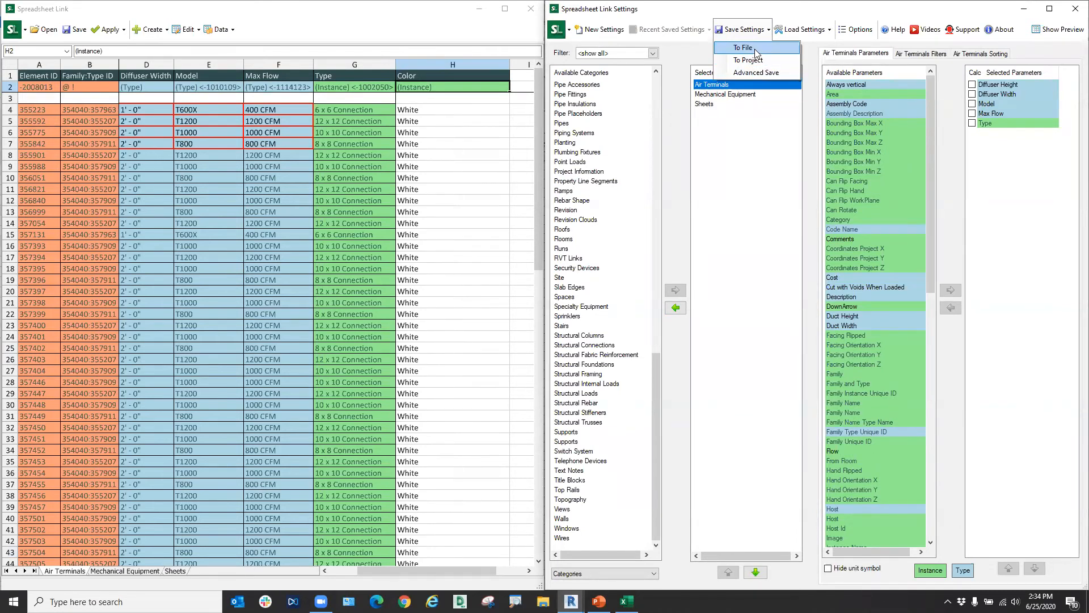
{"action": "left_click", "coordinate": [787, 30]}
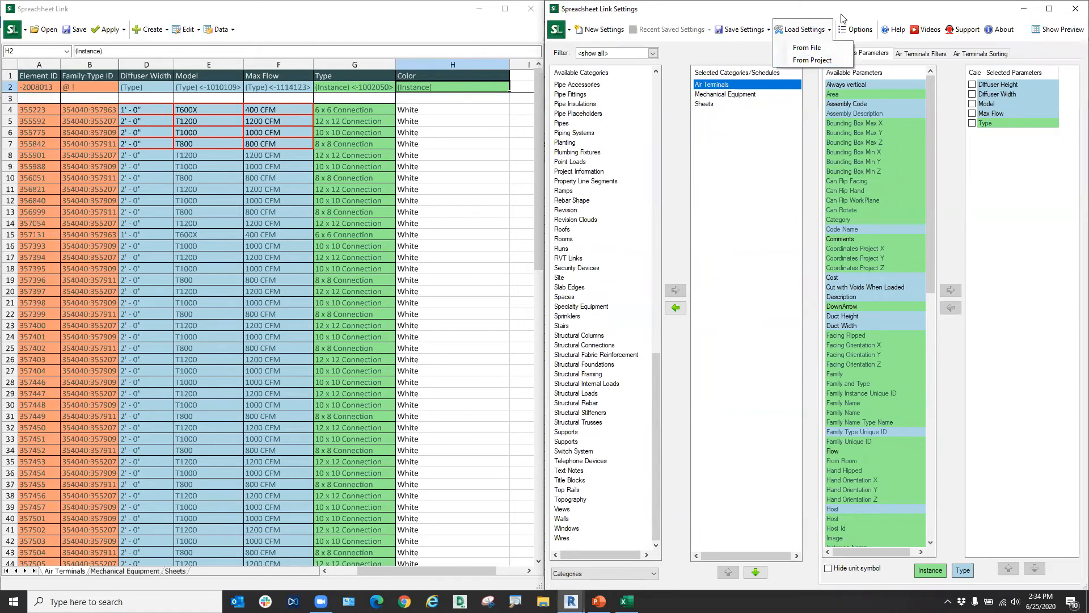
{"action": "left_click", "coordinate": [857, 29]}
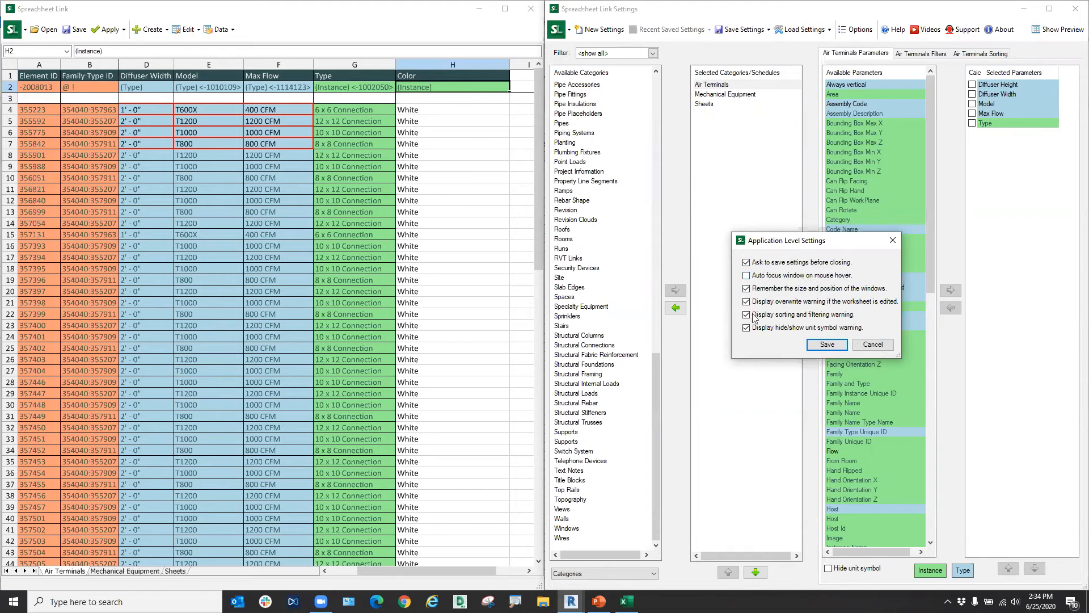
{"action": "left_click", "coordinate": [862, 350]}
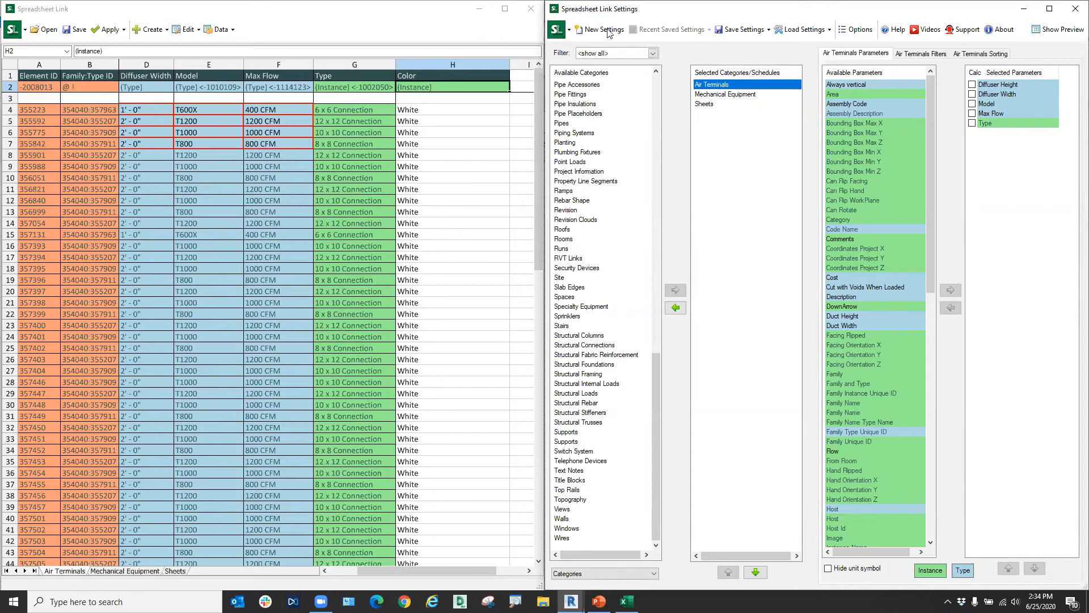
Apply the values of all worksheets to the Revit project once more, confirm, and decline saving the settings before closing.
{"action": "left_click", "coordinate": [116, 33]}
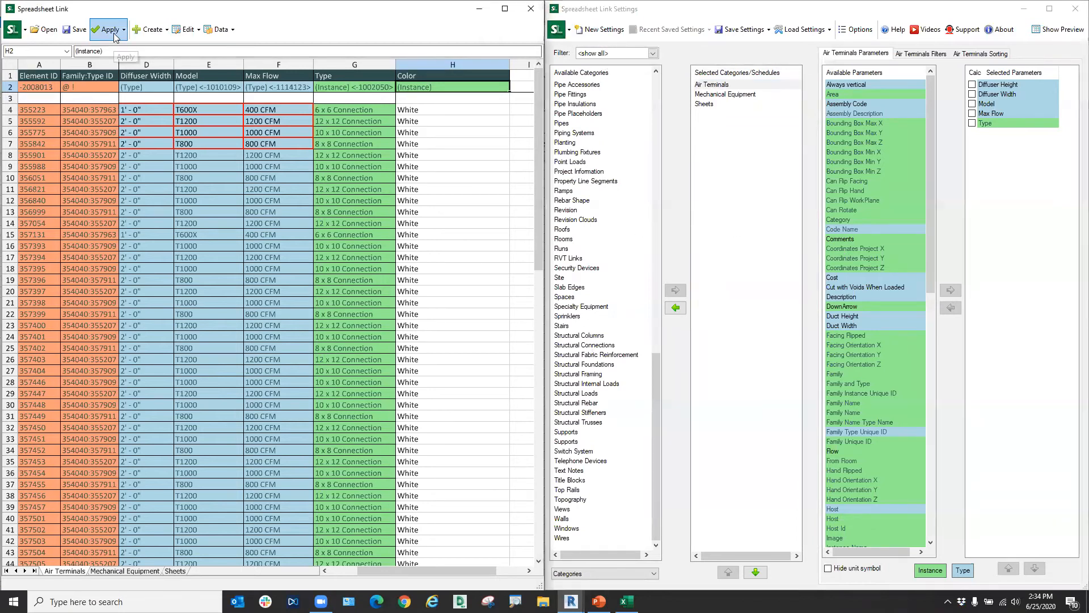
{"action": "left_click", "coordinate": [116, 33]}
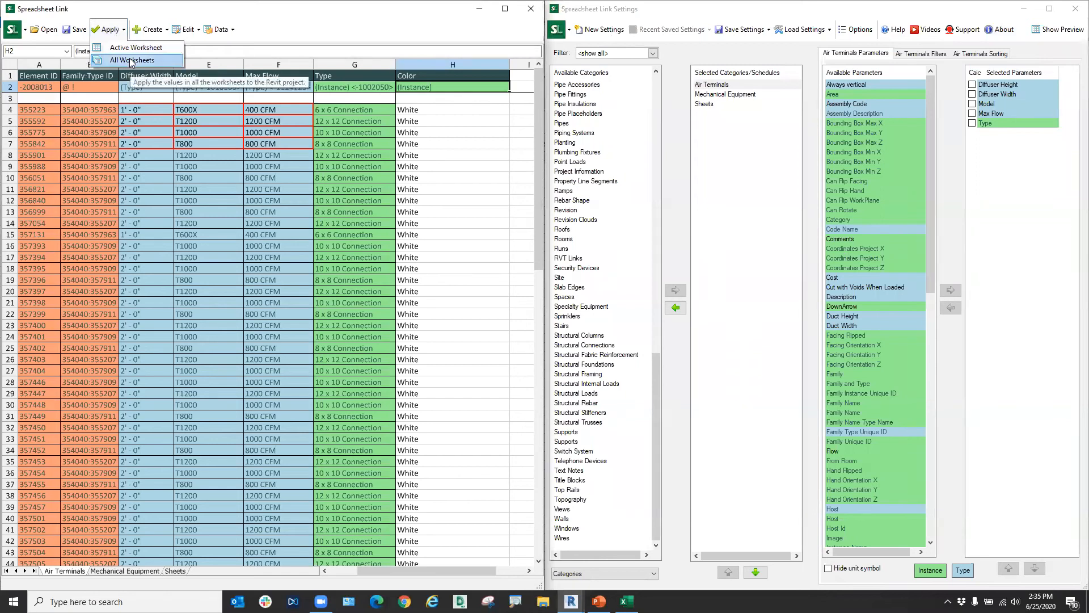
{"action": "left_click", "coordinate": [130, 60]}
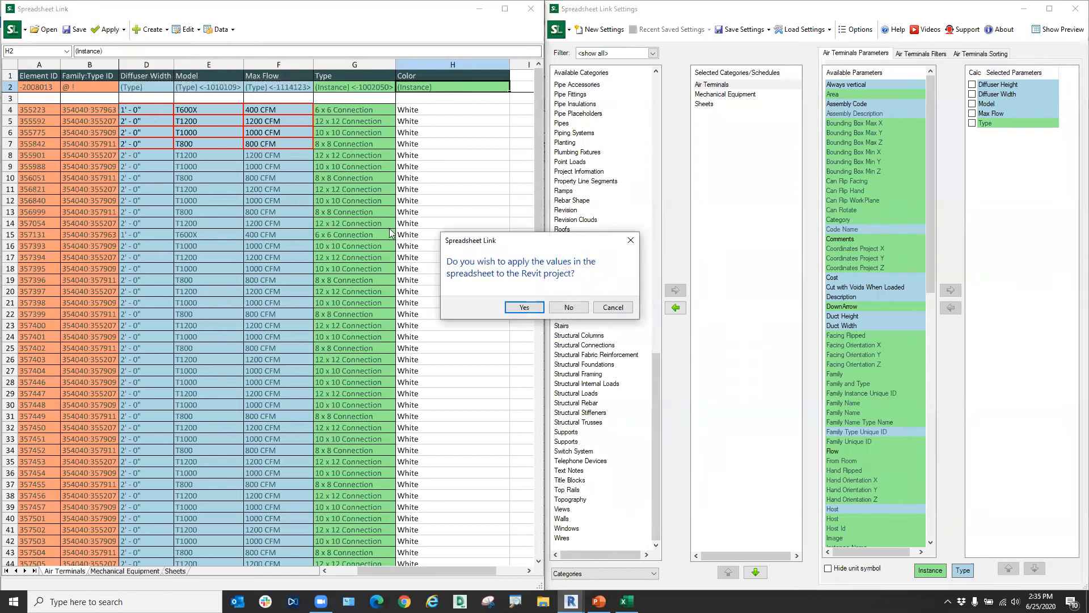
{"action": "left_click", "coordinate": [524, 306]}
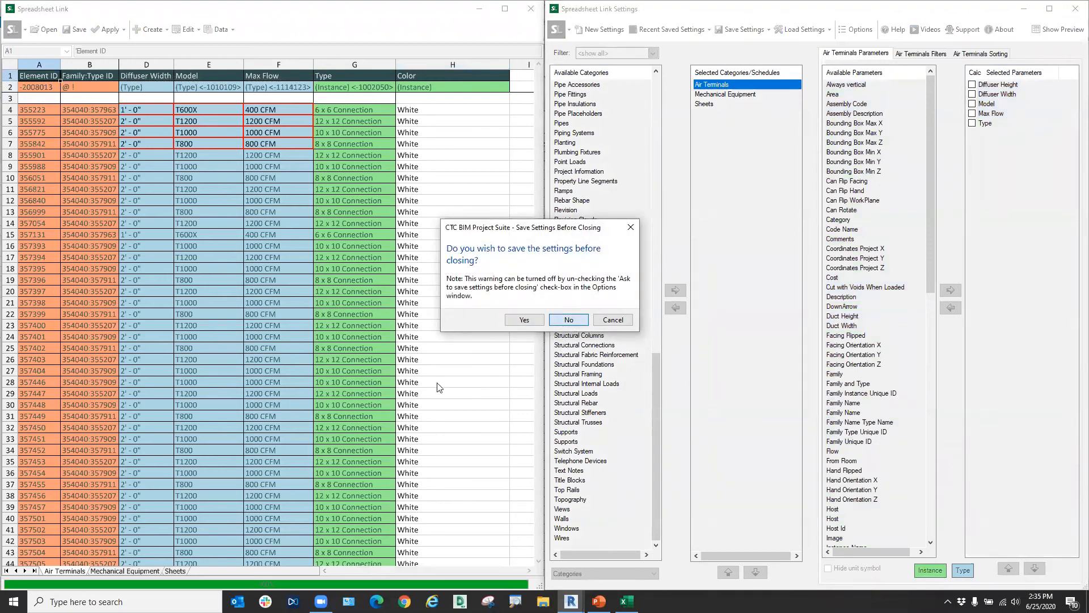
{"action": "left_click", "coordinate": [569, 320]}
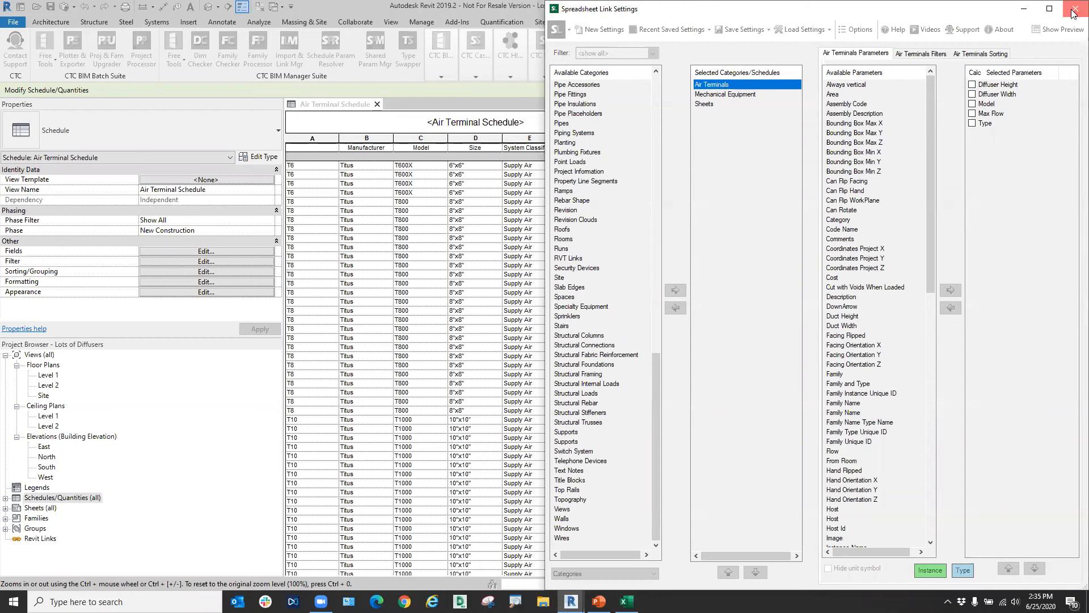
Move the Spreadsheet Link Settings window out of the way and minimize it.
{"action": "left_click_drag", "start_coordinate": [928, 9], "coordinate": [825, 130]}
{"action": "left_click", "coordinate": [923, 130]}
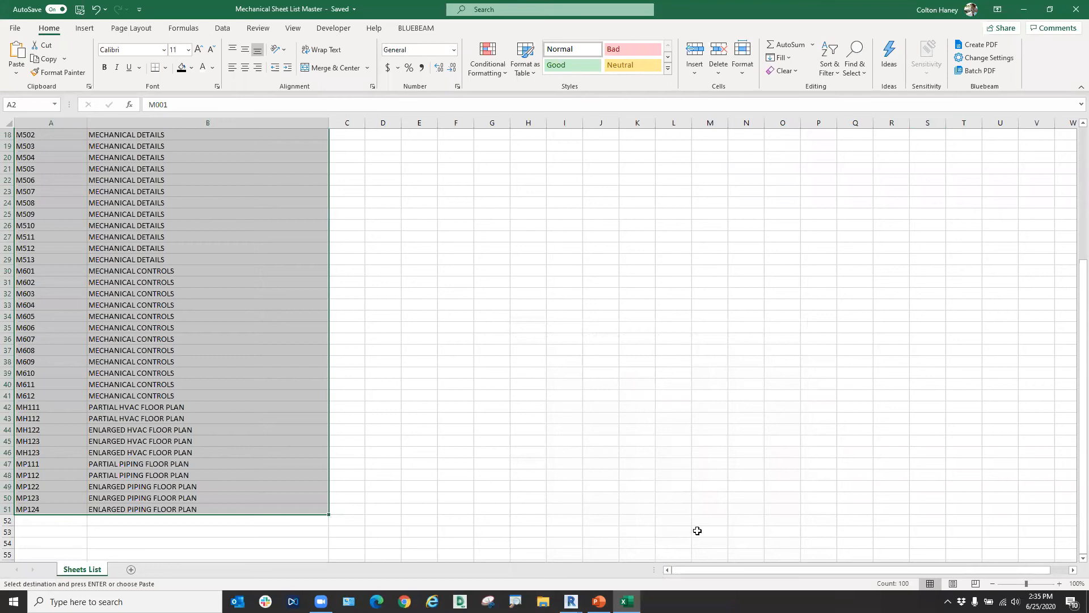
Switch from Excel back to Revit and move the Spreadsheet Link Settings window off most of the air terminal schedule.
{"action": "mouse_move", "coordinate": [571, 600]}
{"action": "left_click", "coordinate": [621, 545]}
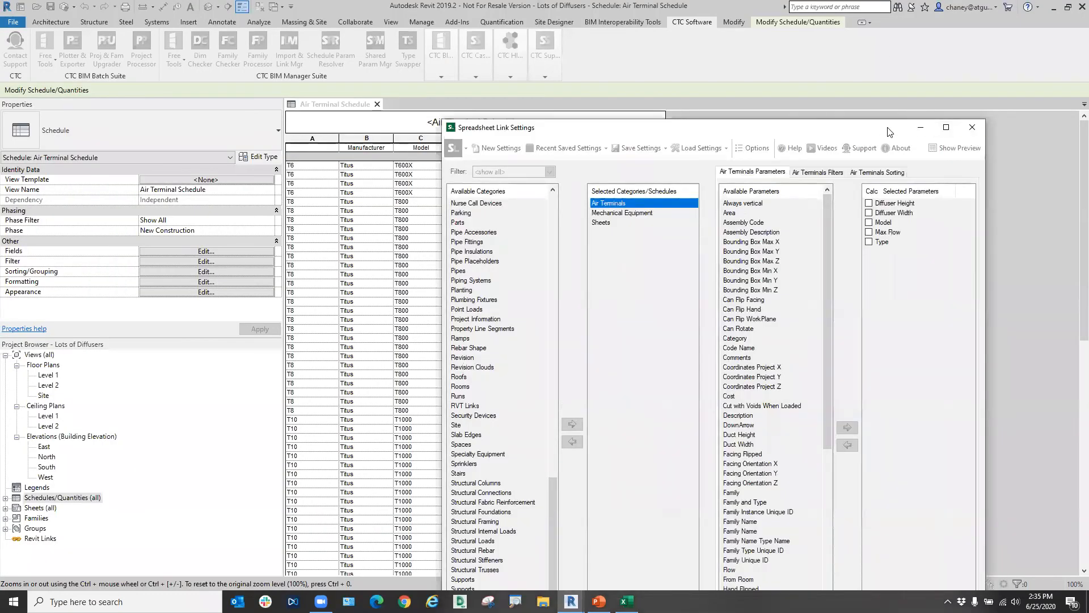
{"action": "left_click_drag", "start_coordinate": [888, 131], "coordinate": [958, 16]}
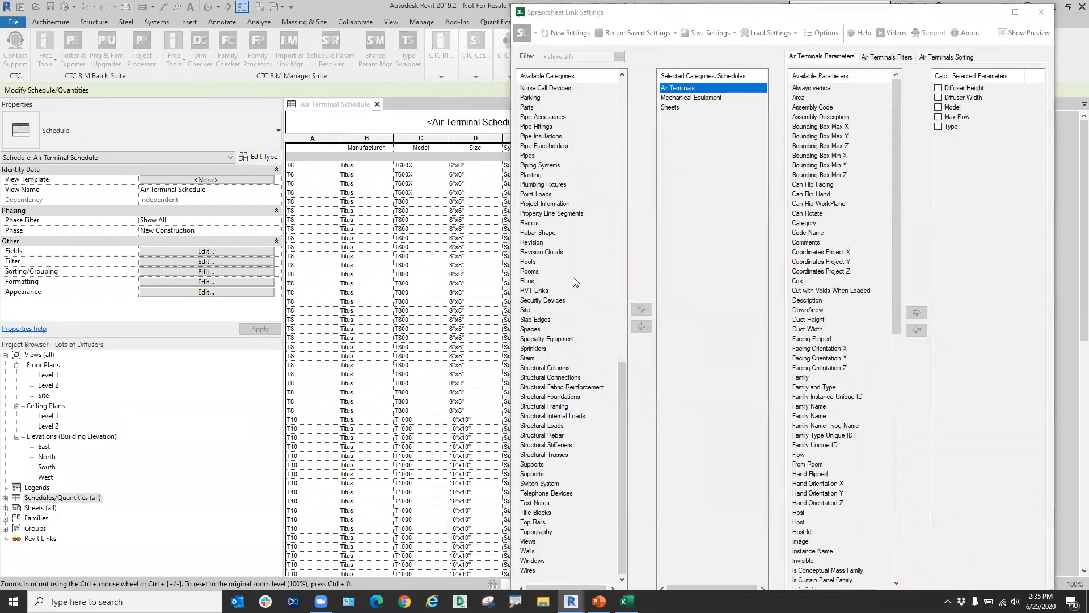
{"action": "left_click", "coordinate": [559, 600]}
{"action": "right_click", "coordinate": [571, 600]}
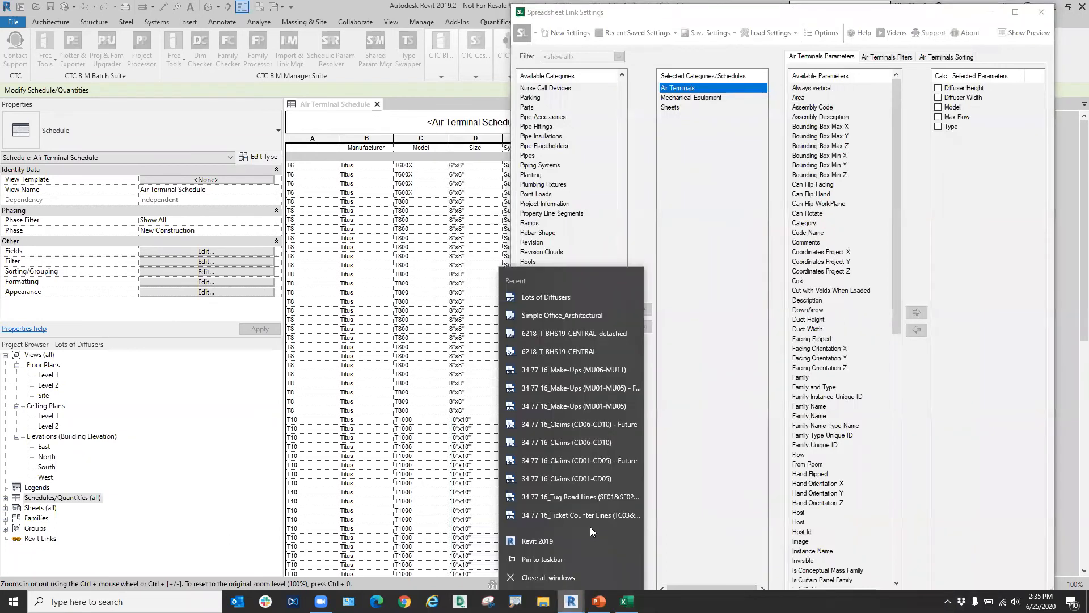
{"action": "left_click", "coordinate": [571, 601]}
{"action": "left_click", "coordinate": [625, 544]}
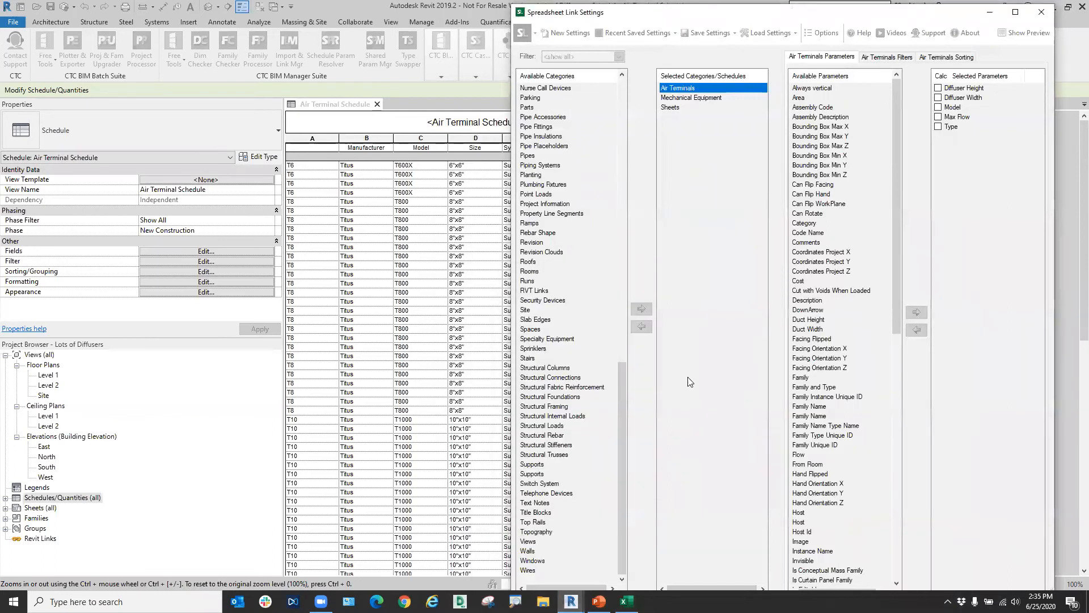
{"action": "double_click", "coordinate": [687, 17]}
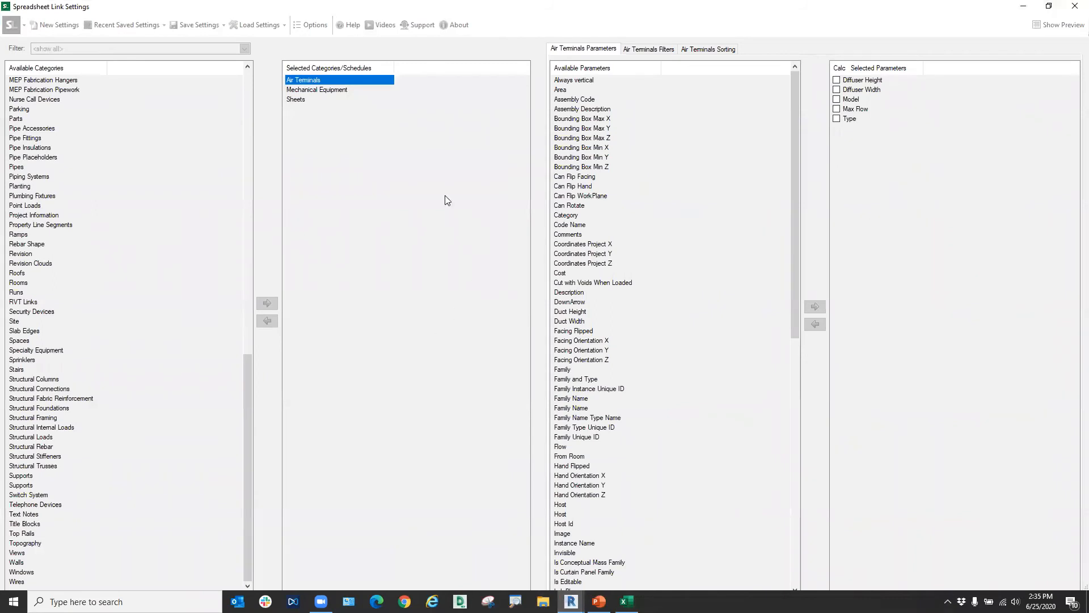
{"action": "double_click", "coordinate": [932, 6]}
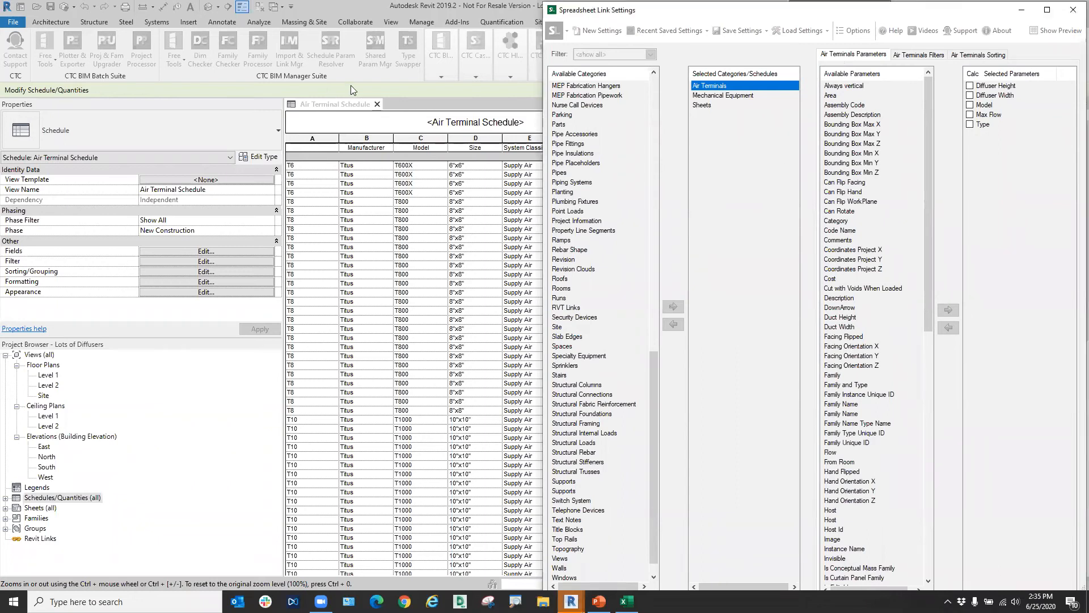
{"action": "double_click", "coordinate": [865, 22]}
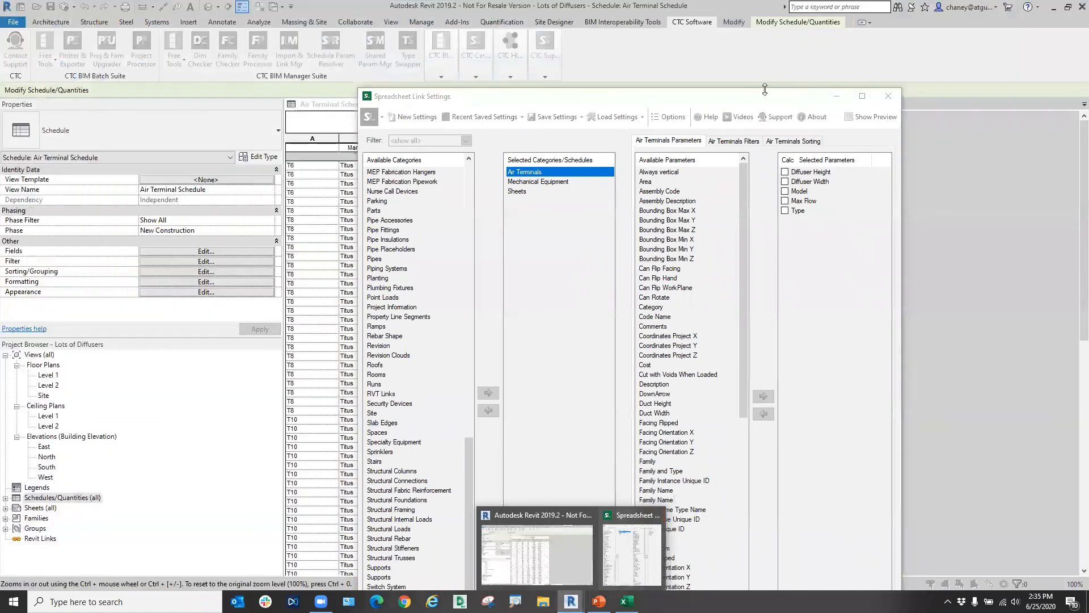
{"action": "left_click_drag", "start_coordinate": [769, 94], "coordinate": [826, 35]}
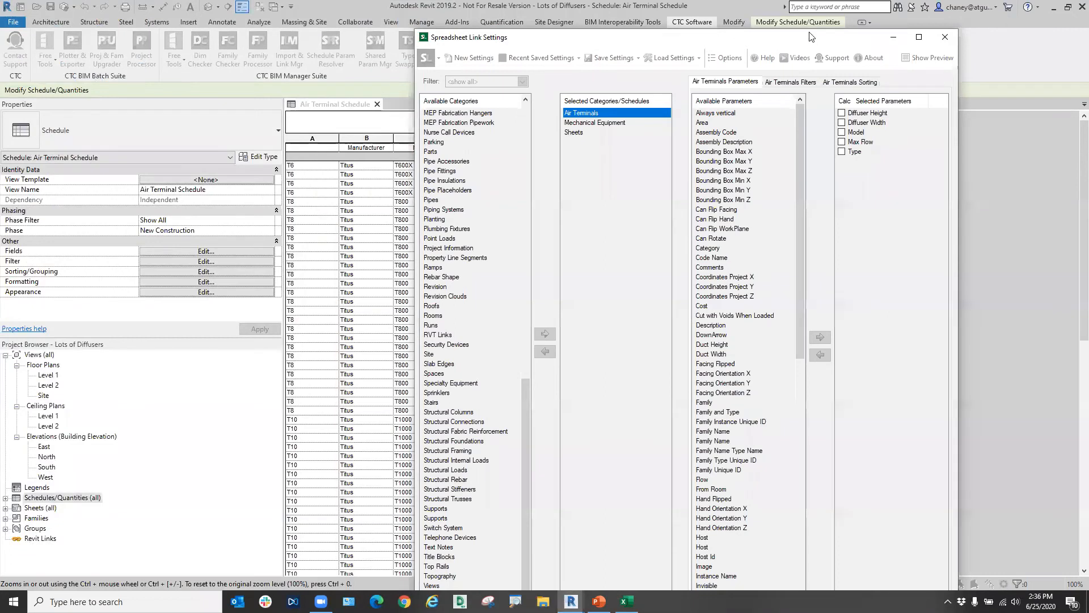
{"action": "left_click_drag", "start_coordinate": [812, 36], "coordinate": [826, 11]}
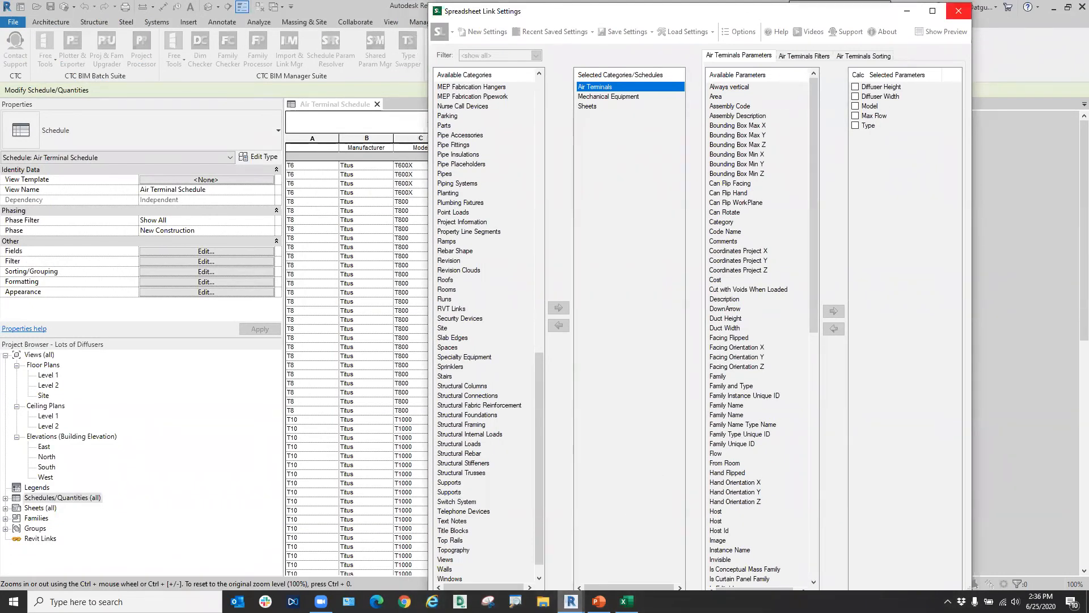
Bring the main Revit window forward and try to close all open Revit windows at once.
{"action": "left_click", "coordinate": [571, 601]}
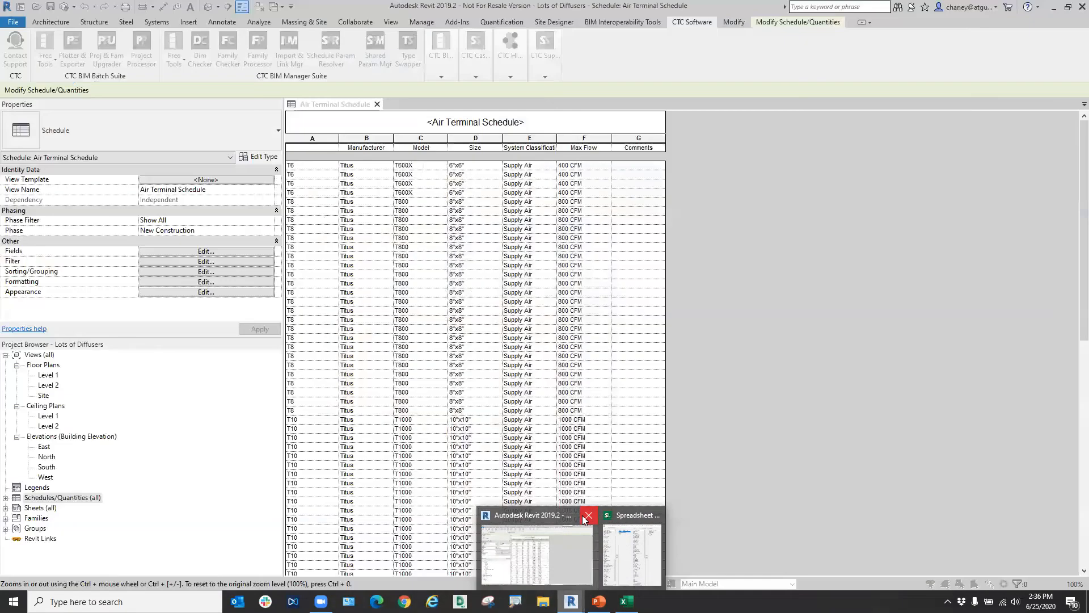
{"action": "left_click", "coordinate": [576, 540]}
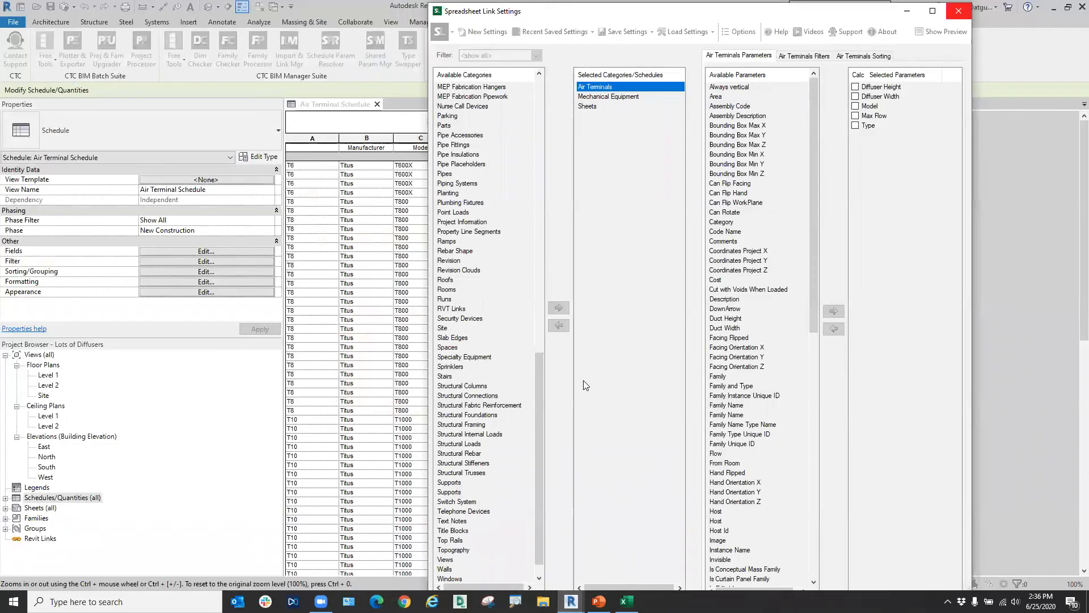
{"action": "left_click", "coordinate": [571, 601]}
{"action": "right_click", "coordinate": [571, 602]}
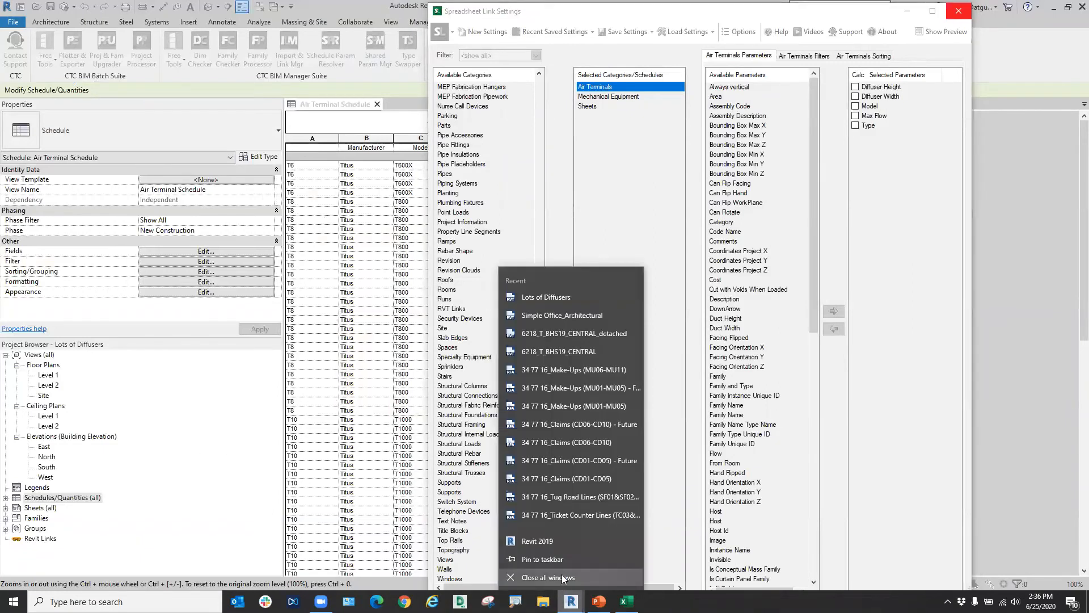
{"action": "left_click", "coordinate": [562, 576]}
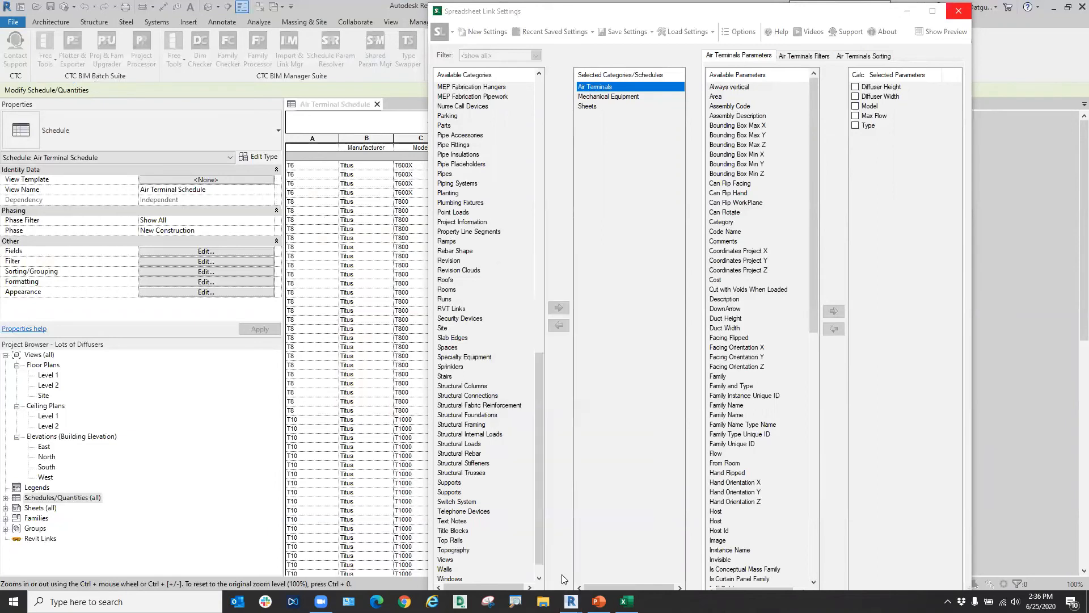
{"action": "mouse_move", "coordinate": [570, 601]}
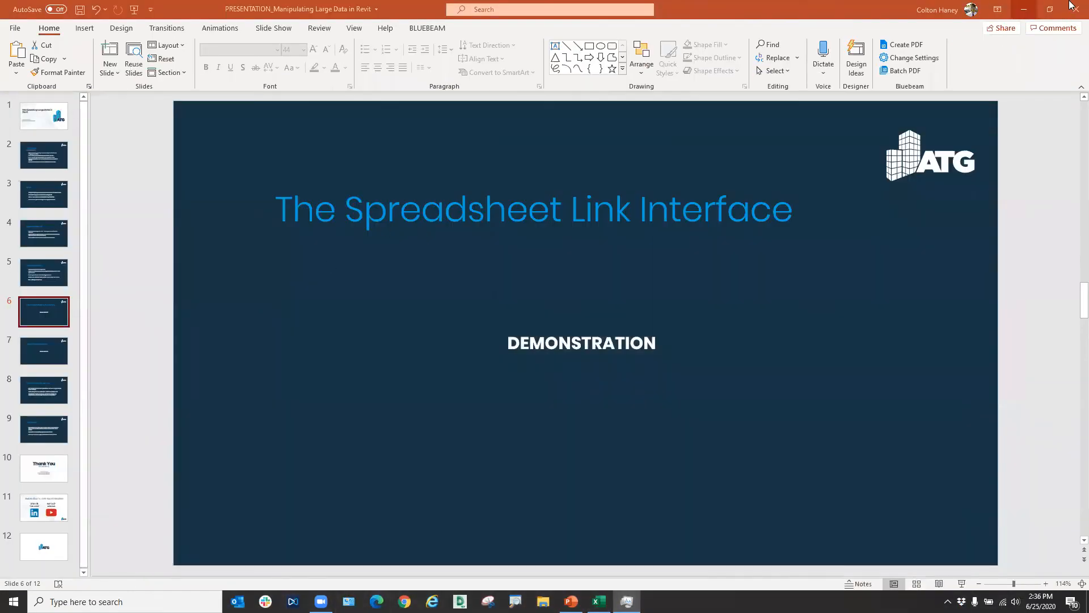
Minimize the presentation, launch Spreadsheet Link from the CTC BIM Project Suite in Revit, and place its settings window beside the spreadsheet.
{"action": "left_click", "coordinate": [1020, 9]}
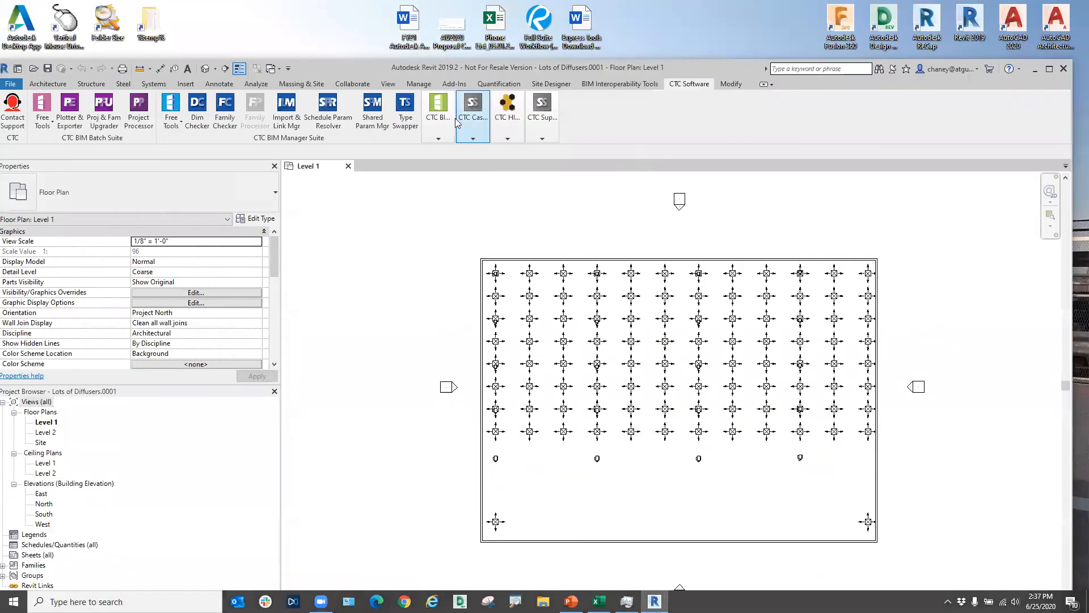
{"action": "left_click", "coordinate": [438, 122]}
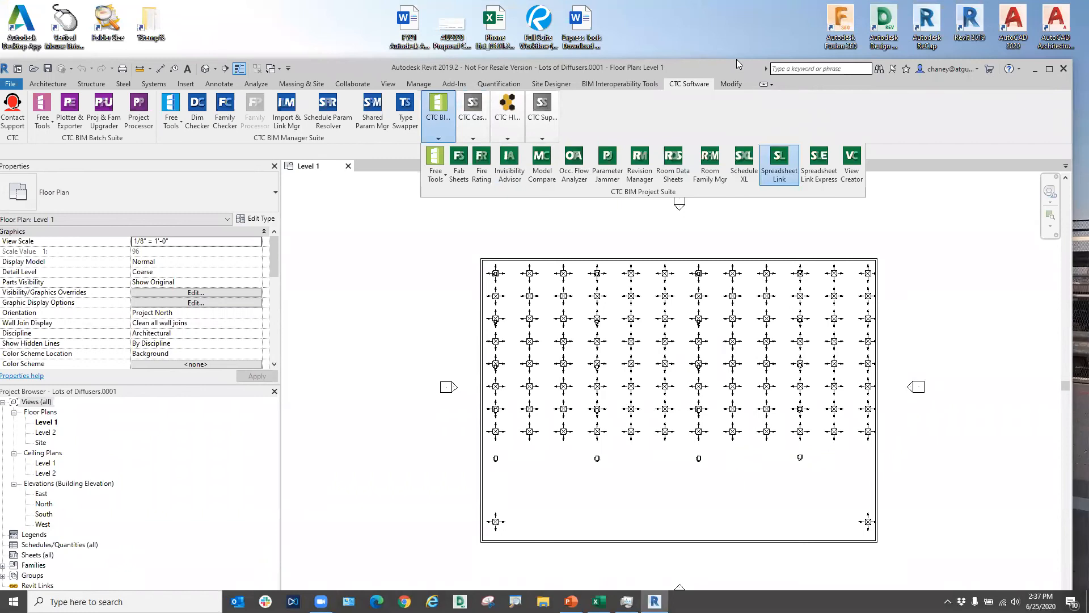
{"action": "left_click", "coordinate": [780, 161]}
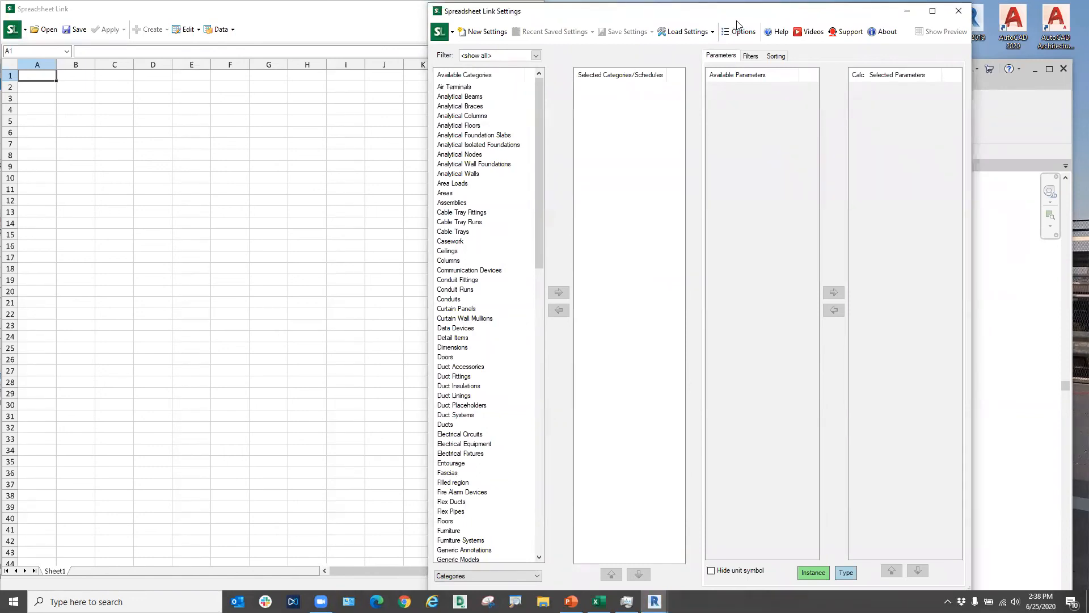
{"action": "left_click_drag", "start_coordinate": [852, 9], "coordinate": [968, 7]}
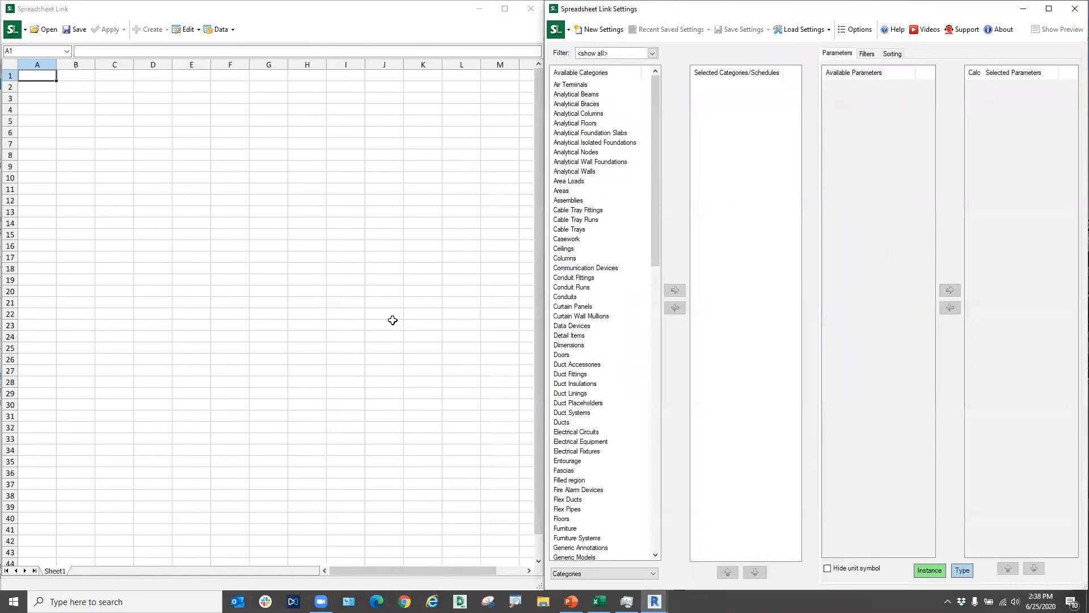
Add the Sheets category to the selected categories in the Spreadsheet Link settings.
{"action": "scroll", "coordinate": [624, 362], "scroll_direction": "down", "scroll_amount": 15}
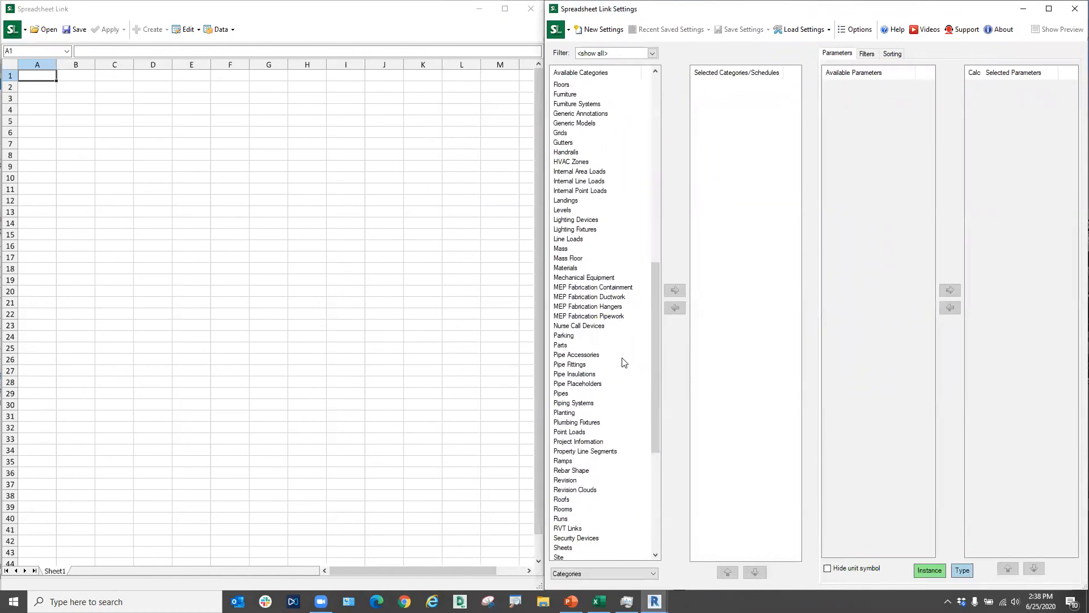
{"action": "scroll", "coordinate": [623, 362], "scroll_direction": "down", "scroll_amount": 7}
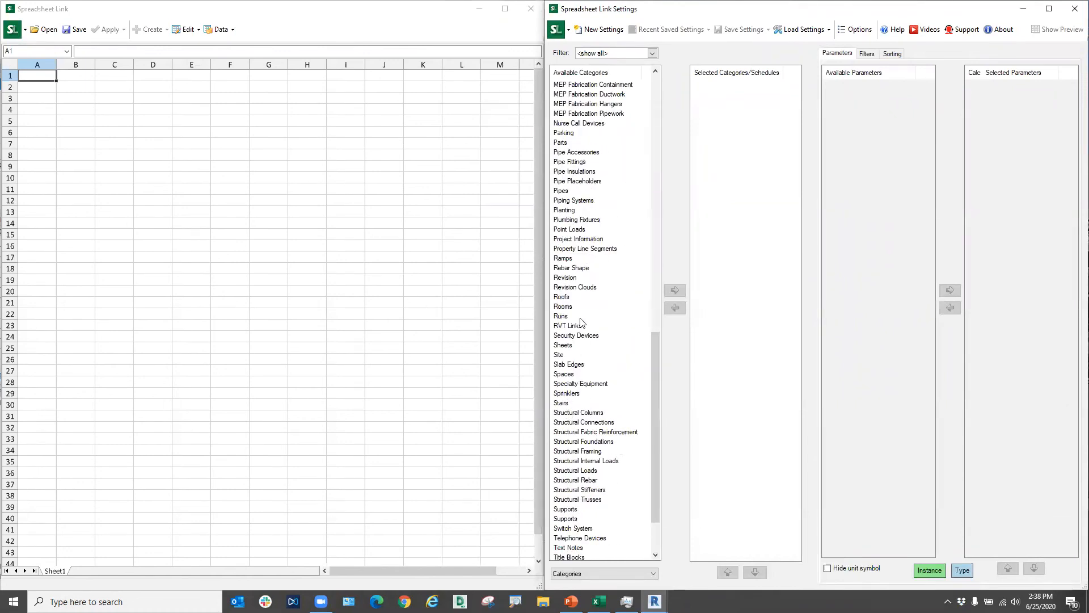
{"action": "left_click", "coordinate": [569, 345]}
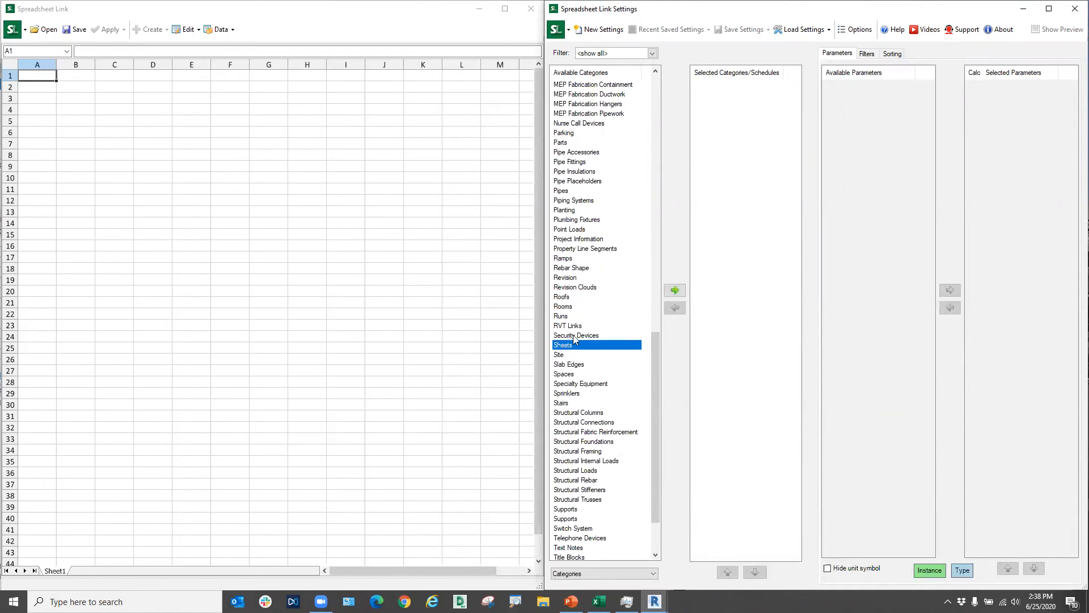
{"action": "left_click", "coordinate": [678, 289]}
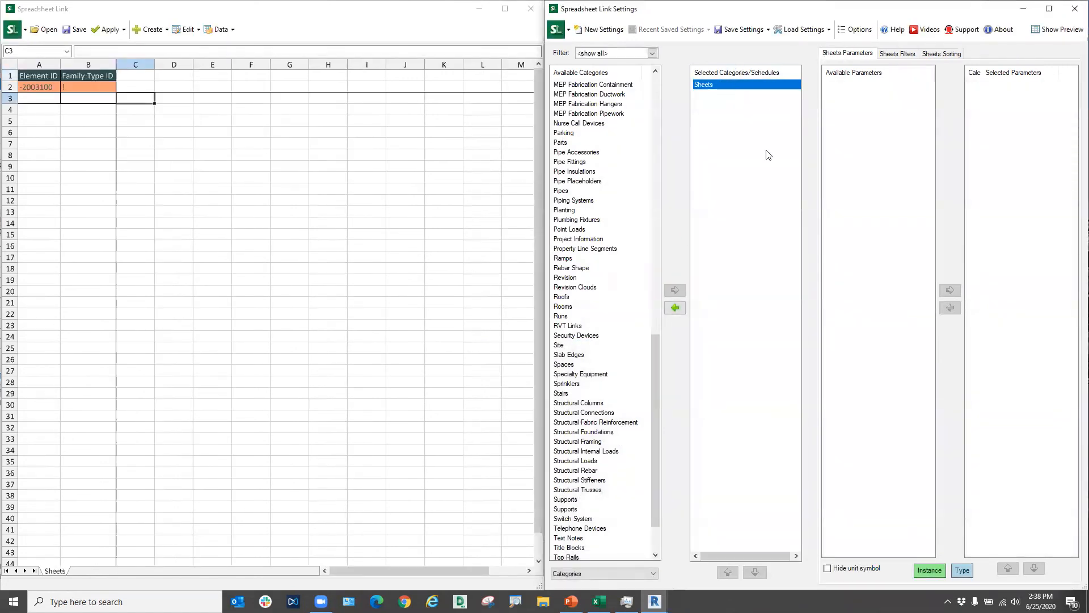
Check the Sheets category for available parameters and close Spreadsheet Link without saving the settings.
{"action": "left_click", "coordinate": [207, 277]}
{"action": "left_click", "coordinate": [253, 202]}
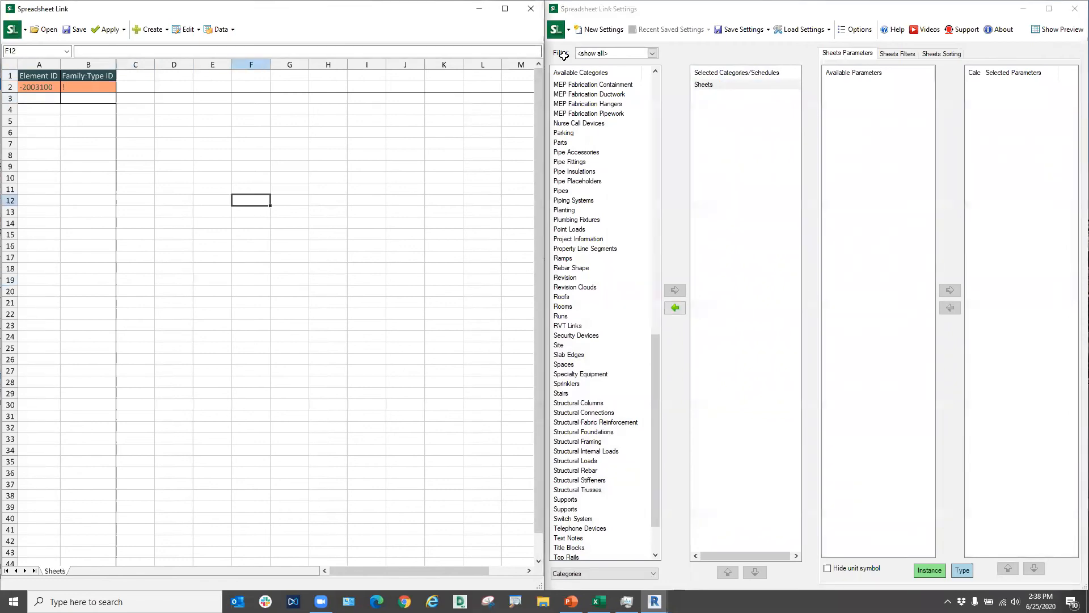
{"action": "left_click", "coordinate": [736, 83]}
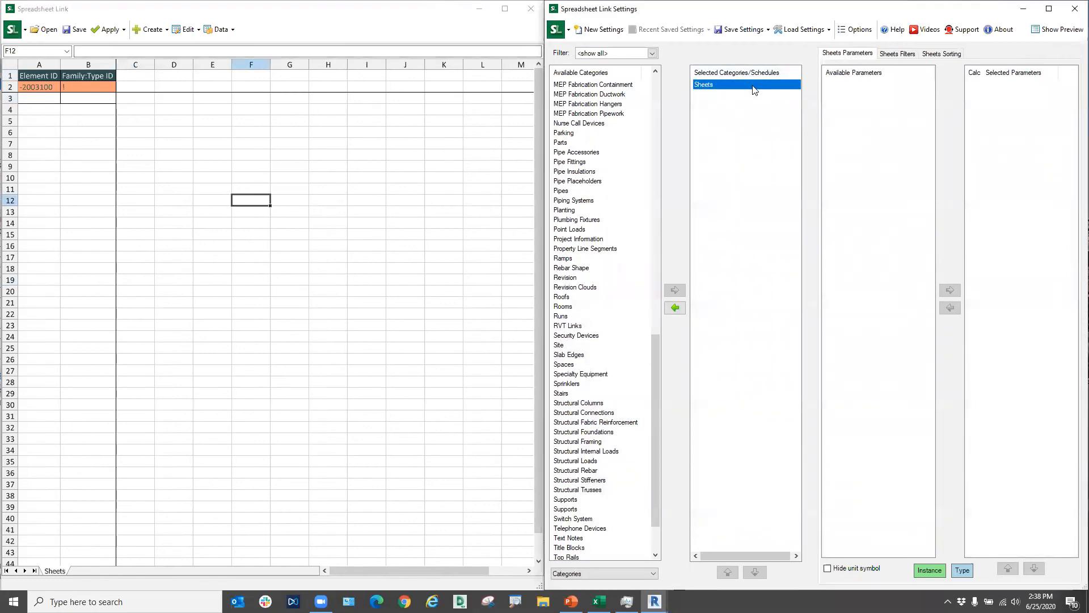
{"action": "left_click", "coordinate": [1075, 8]}
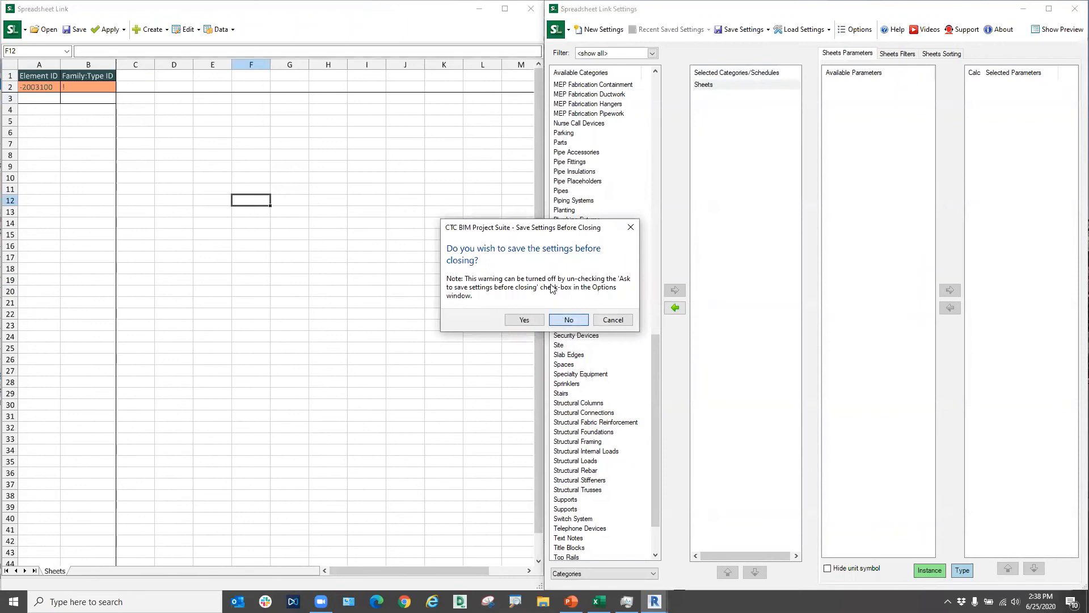
{"action": "left_click", "coordinate": [567, 320]}
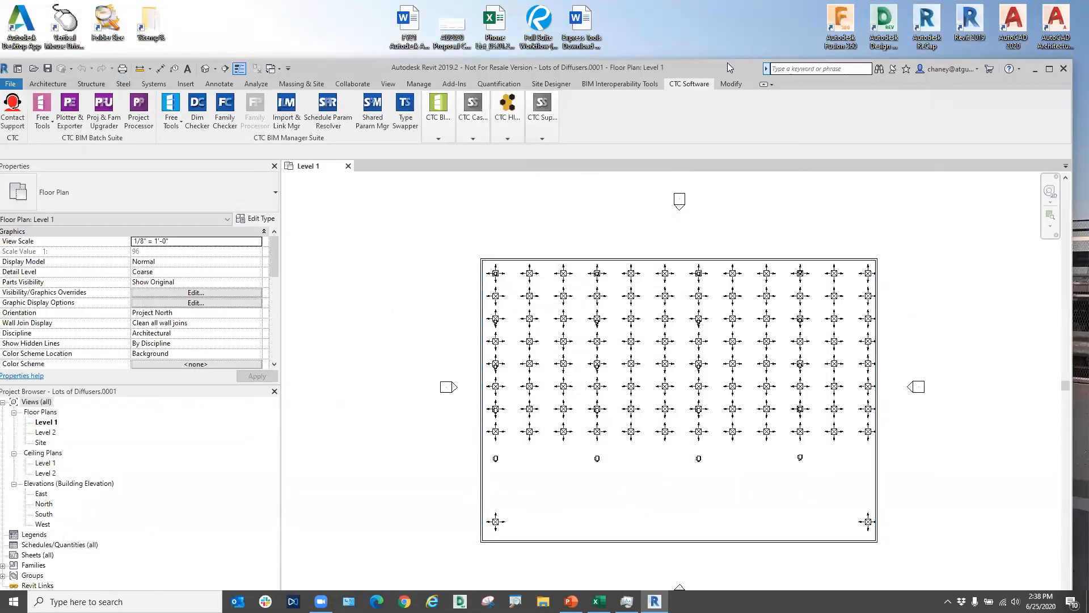
Create a new sheet with the E1 30x42 Horizontal title block and maximize the Revit window.
{"action": "left_click_drag", "start_coordinate": [727, 62], "coordinate": [748, 4]}
{"action": "right_click", "coordinate": [44, 499]}
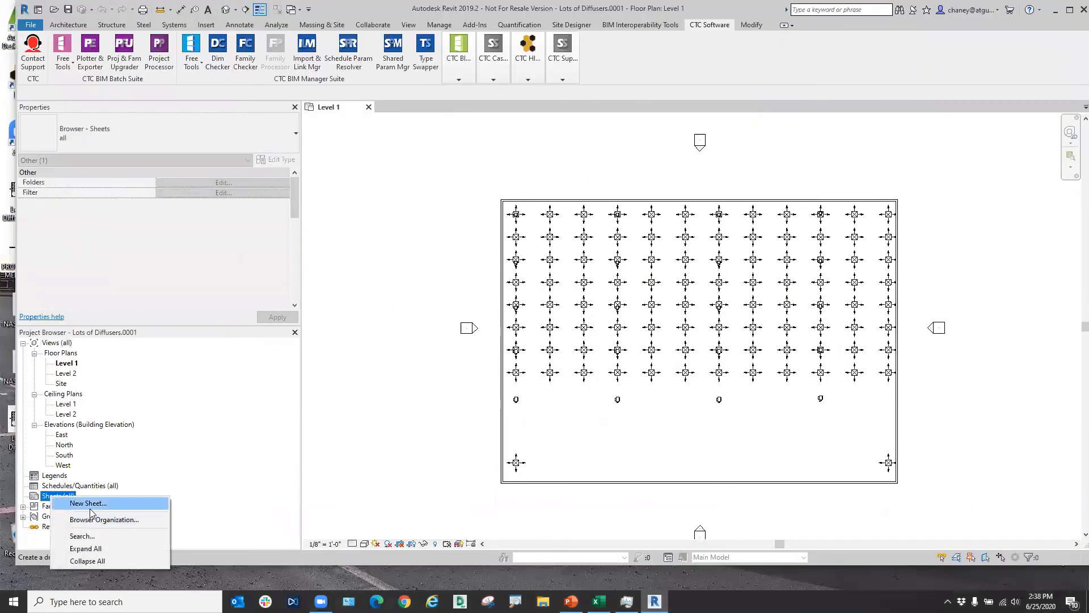
{"action": "left_click", "coordinate": [65, 504]}
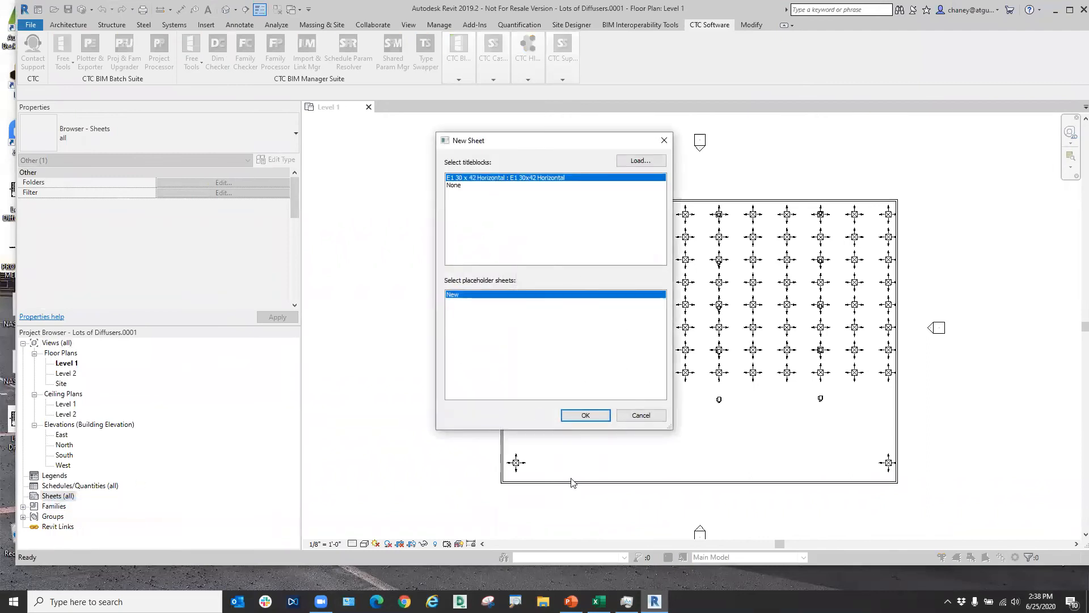
{"action": "left_click", "coordinate": [583, 416]}
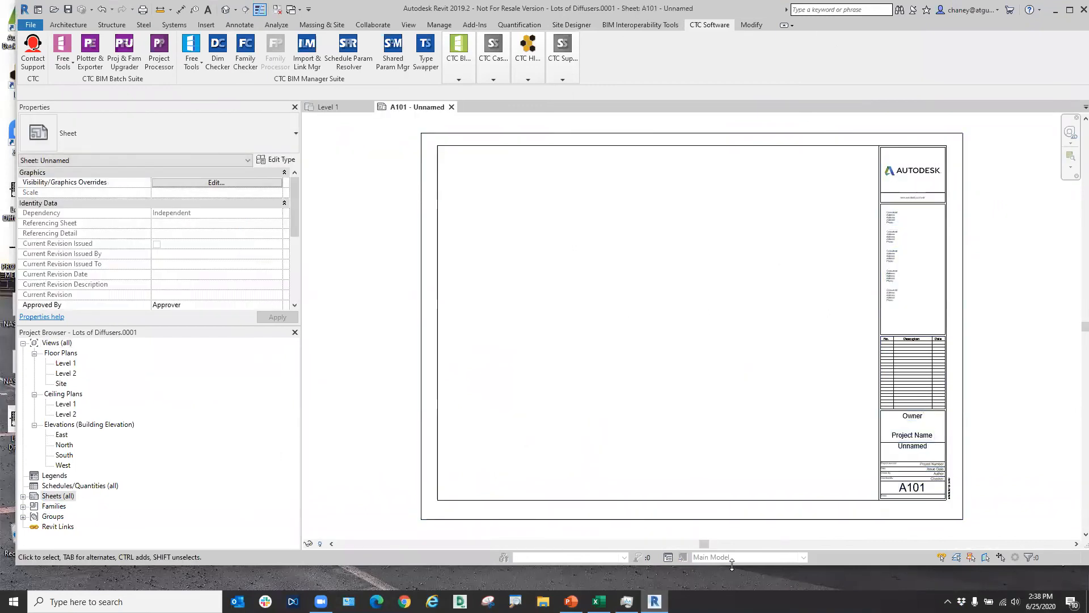
{"action": "left_click_drag", "start_coordinate": [731, 563], "coordinate": [731, 589]}
{"action": "key", "text": "super+Up"}
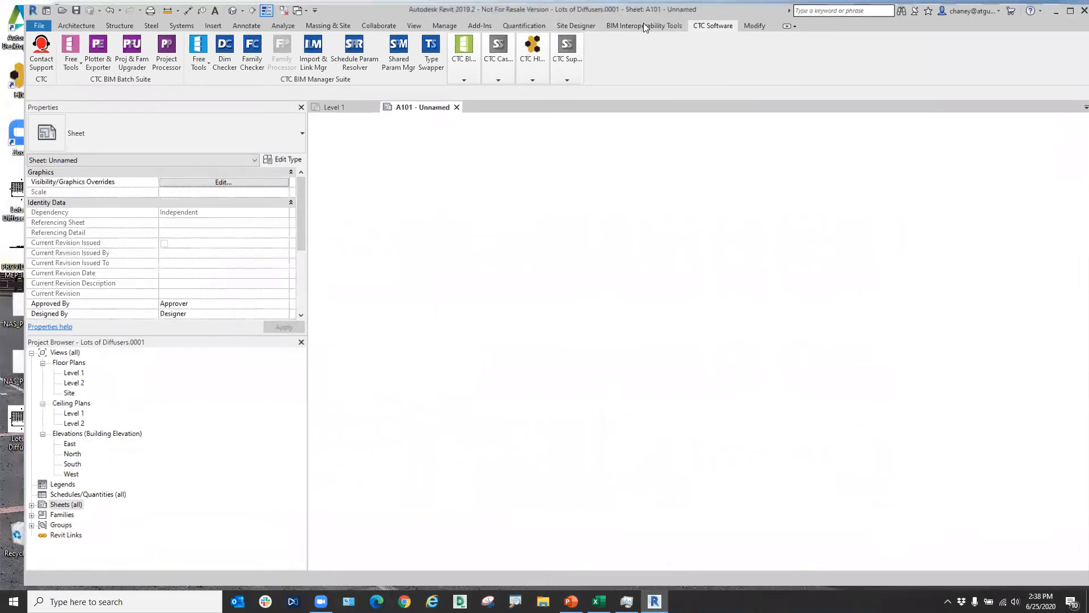
Reopen Spreadsheet Link and select the Sheets category to load its parameters and the new sheet into the worksheet.
{"action": "left_click", "coordinate": [433, 58]}
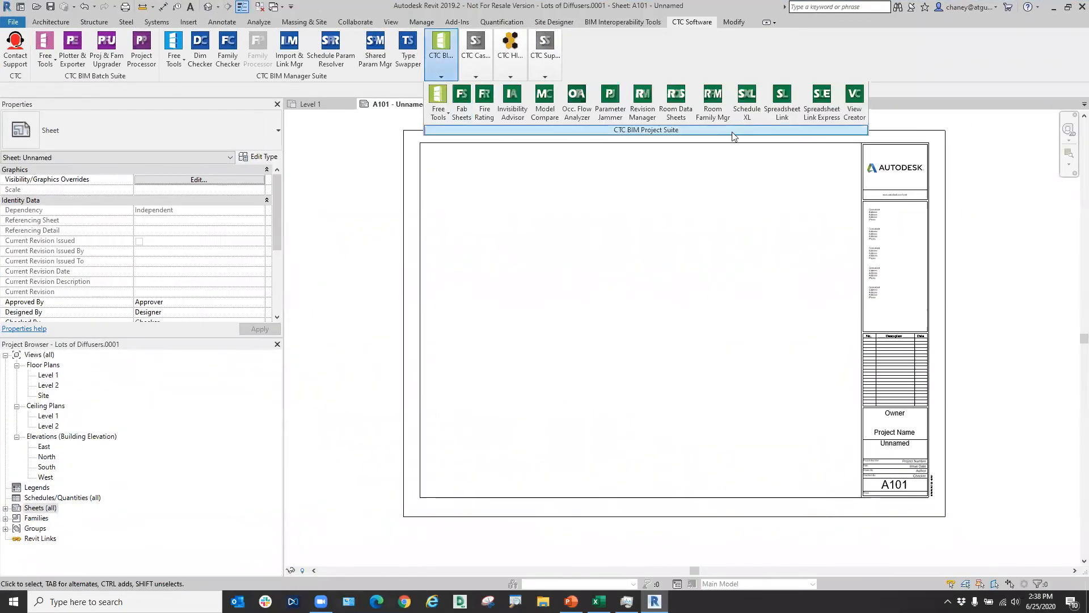
{"action": "left_click", "coordinate": [767, 114]}
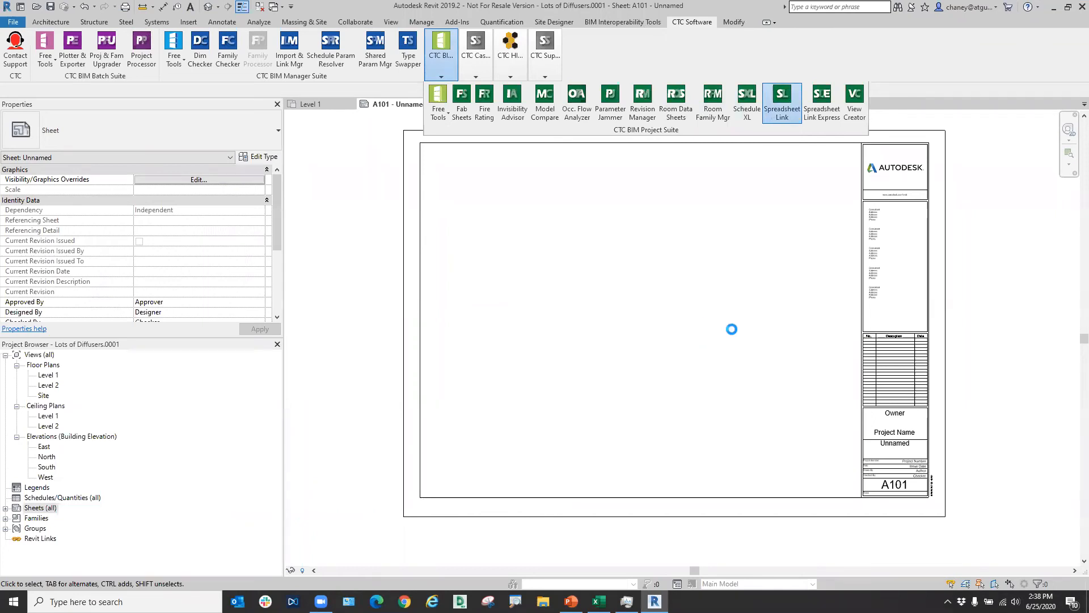
{"action": "scroll", "coordinate": [596, 464], "scroll_direction": "down", "scroll_amount": 7}
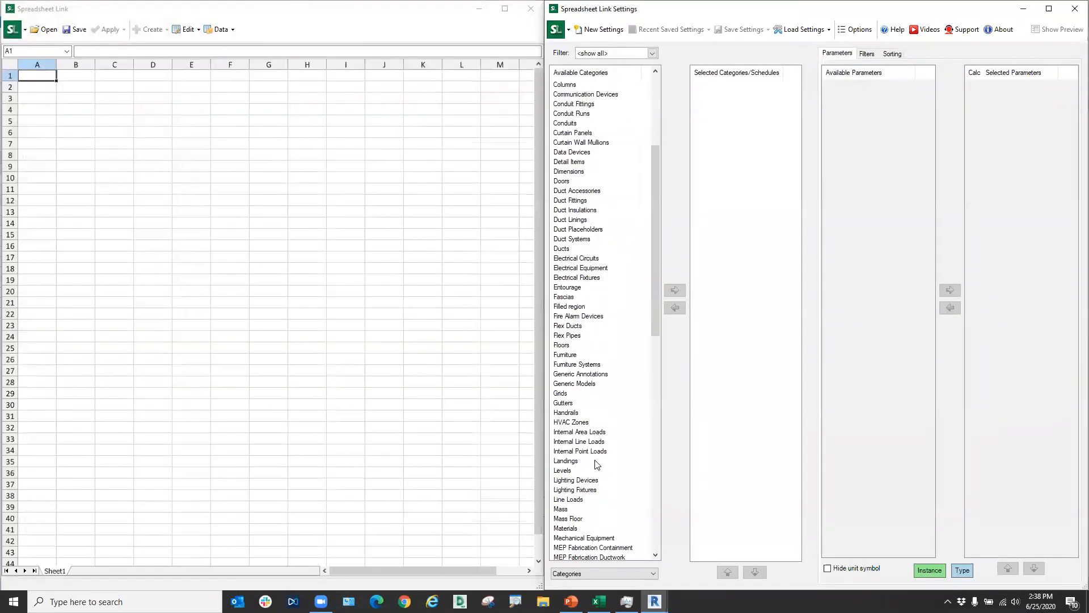
{"action": "scroll", "coordinate": [597, 464], "scroll_direction": "down", "scroll_amount": 14}
{"action": "left_click", "coordinate": [571, 404]}
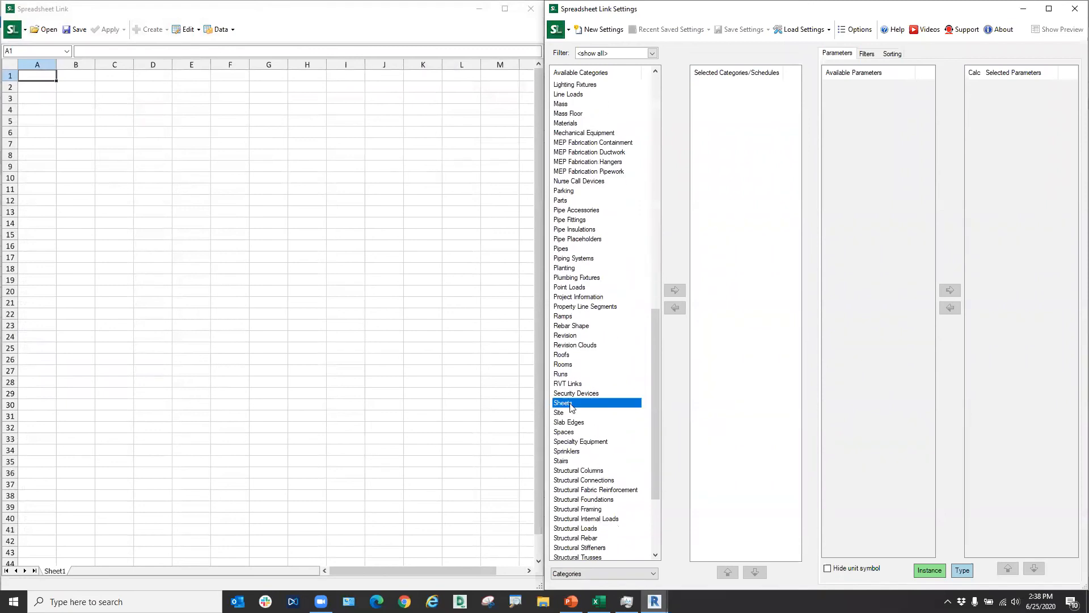
{"action": "left_click", "coordinate": [675, 290]}
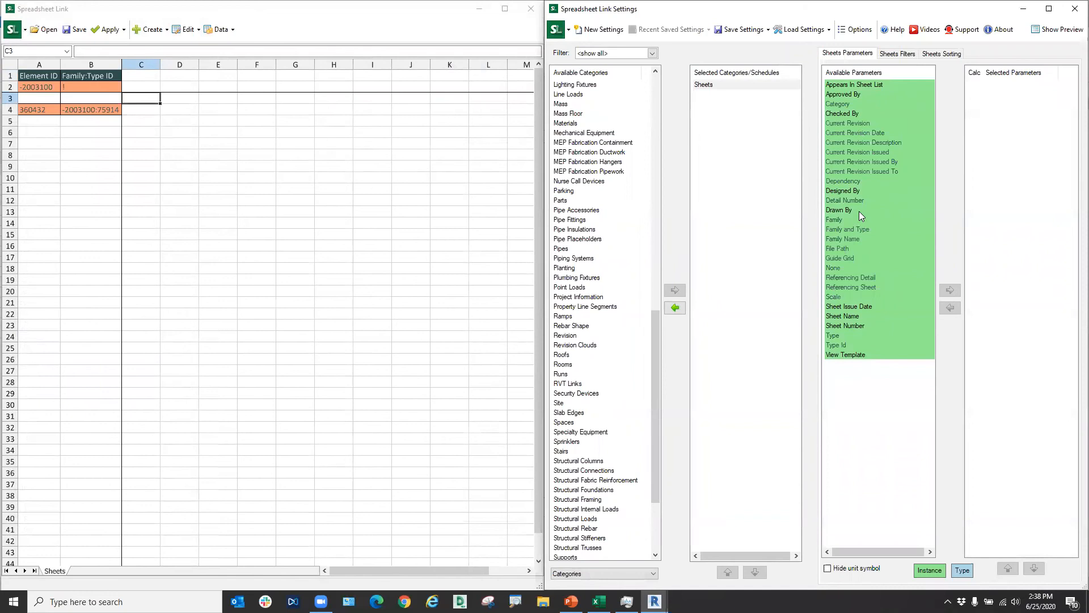
Add the Sheet Number and Sheet Name parameters of the Sheets category to the selected parameters.
{"action": "left_click", "coordinate": [851, 318]}
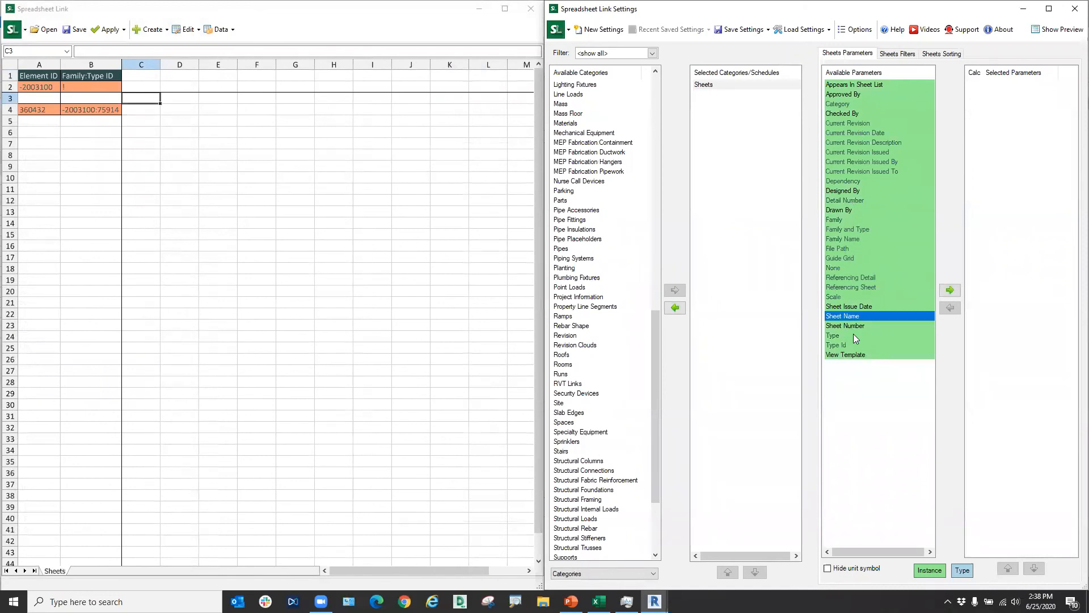
{"action": "left_click", "coordinate": [875, 327]}
{"action": "left_click", "coordinate": [950, 290]}
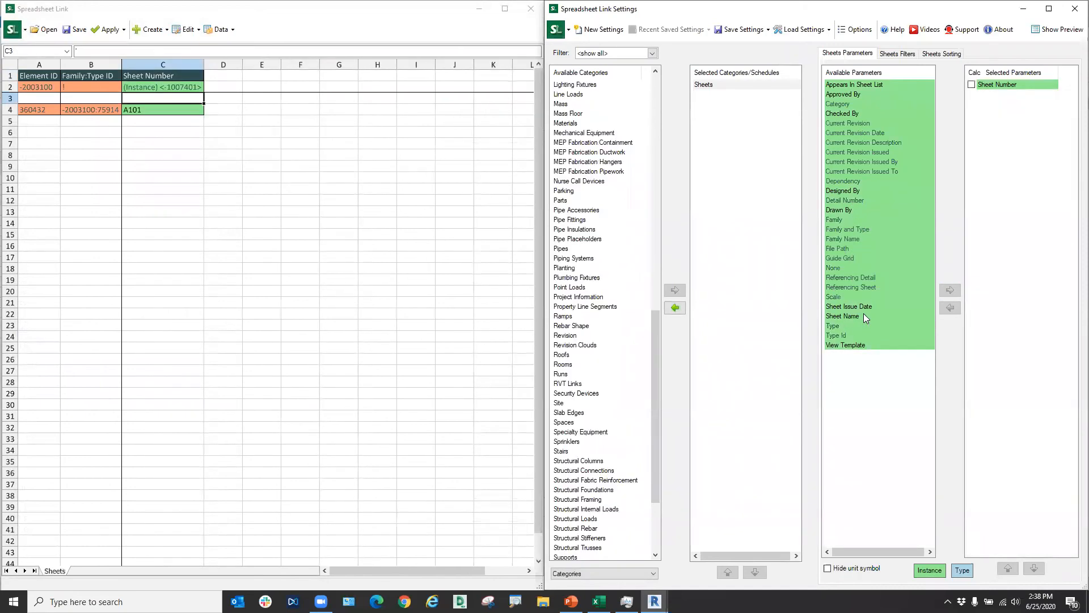
{"action": "left_click", "coordinate": [949, 291]}
{"action": "left_click", "coordinate": [275, 212]}
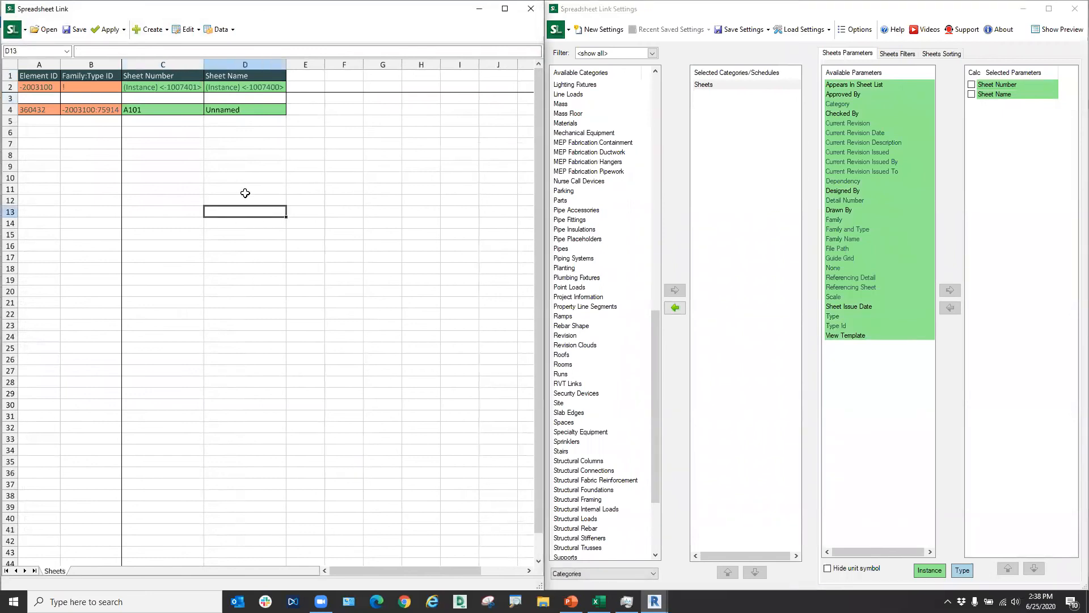
Create 49 new sheet rows in the worksheet using the E1 30x42 Horizontal titleblock.
{"action": "left_click", "coordinate": [162, 27]}
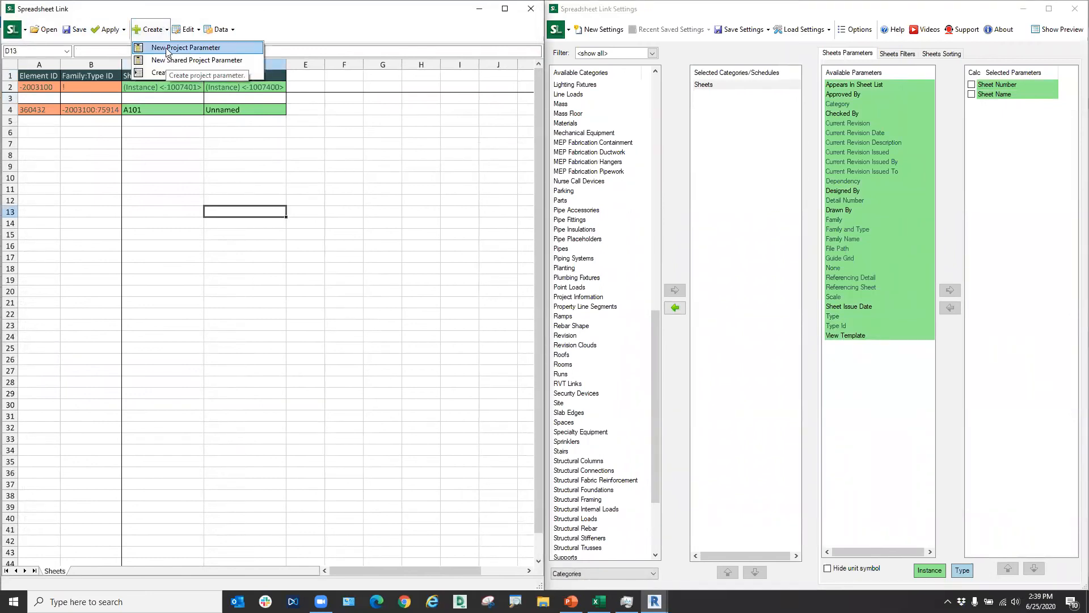
{"action": "left_click", "coordinate": [164, 72]}
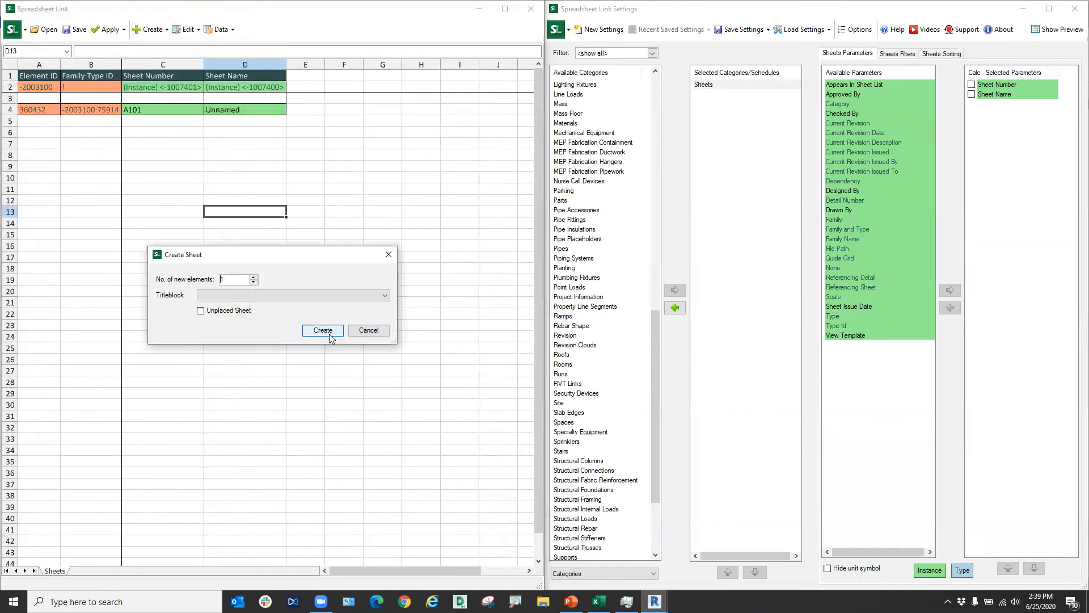
{"action": "left_click_drag", "start_coordinate": [227, 277], "coordinate": [215, 279]}
{"action": "type", "text": "49"}
{"action": "left_click", "coordinate": [306, 295]}
{"action": "left_click", "coordinate": [289, 305]}
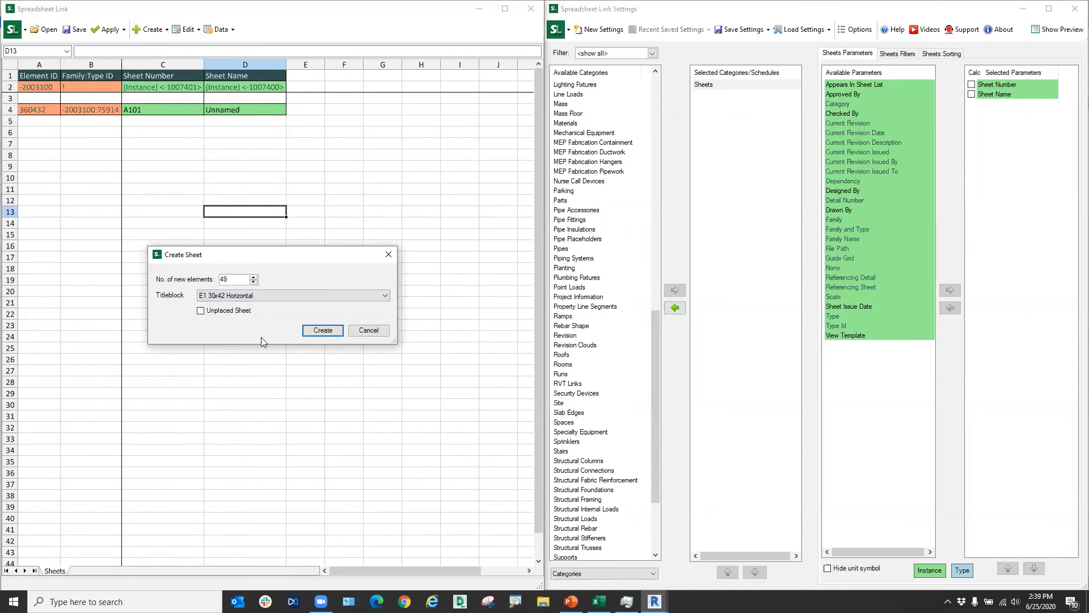
{"action": "left_click", "coordinate": [323, 331]}
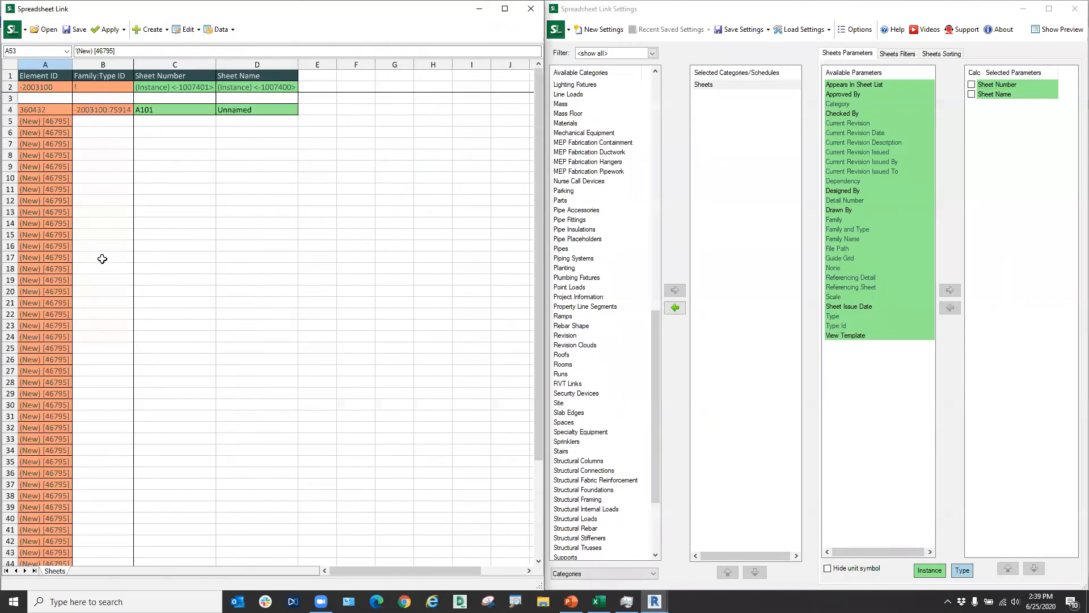
Switch to Excel and select the sheet numbers and names in A2:B51 of the Mechanical Sheet List Master for copying.
{"action": "key", "text": "alt+Tab"}
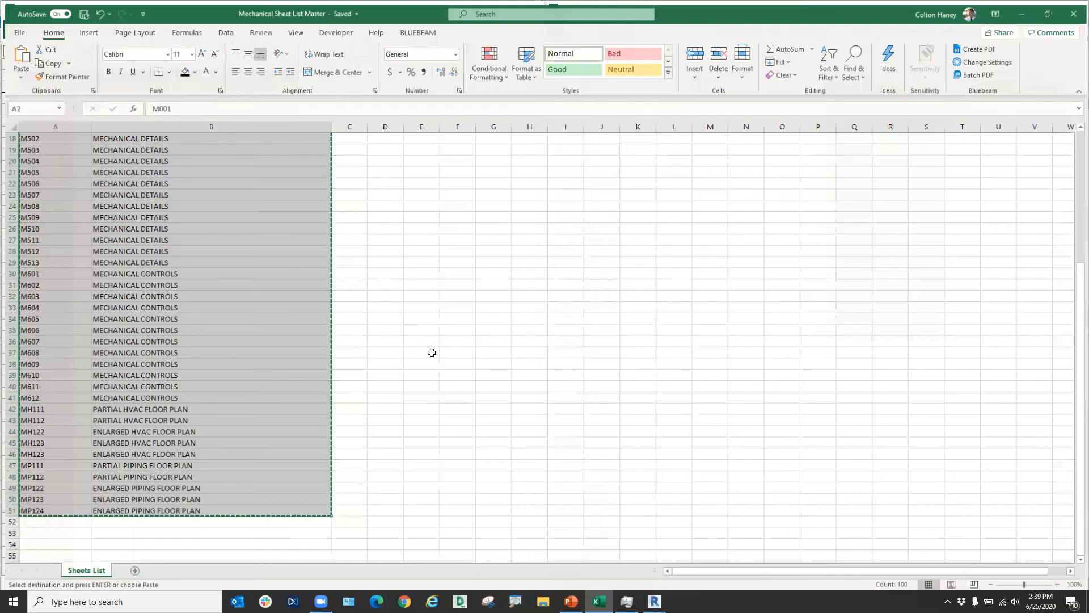
{"action": "left_click", "coordinate": [433, 353]}
{"action": "left_click_drag", "start_coordinate": [320, 511], "coordinate": [34, 149]}
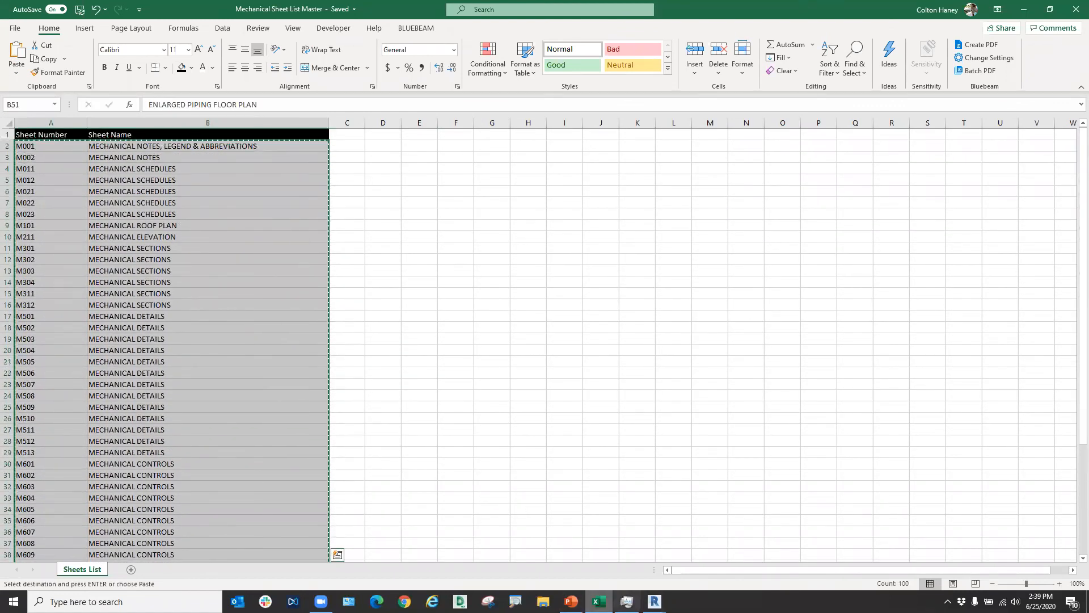
Return to Spreadsheet Link and paste the copied sheet numbers and names into the worksheet starting at cell C4.
{"action": "mouse_move", "coordinate": [654, 601]}
{"action": "left_click", "coordinate": [682, 553]}
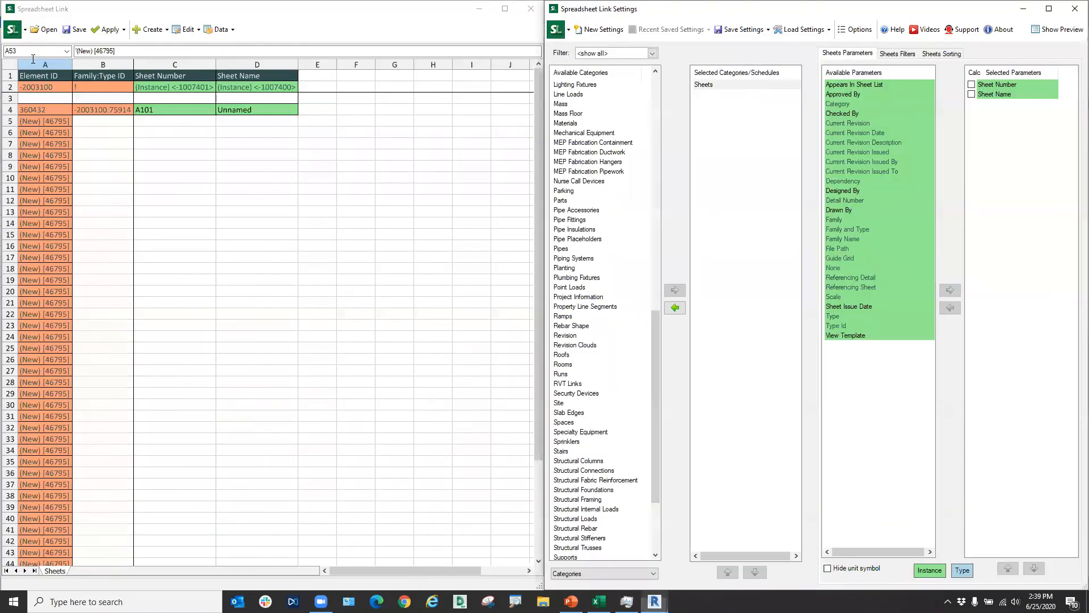
{"action": "left_click", "coordinate": [181, 112]}
{"action": "key", "text": "ctrl+v"}
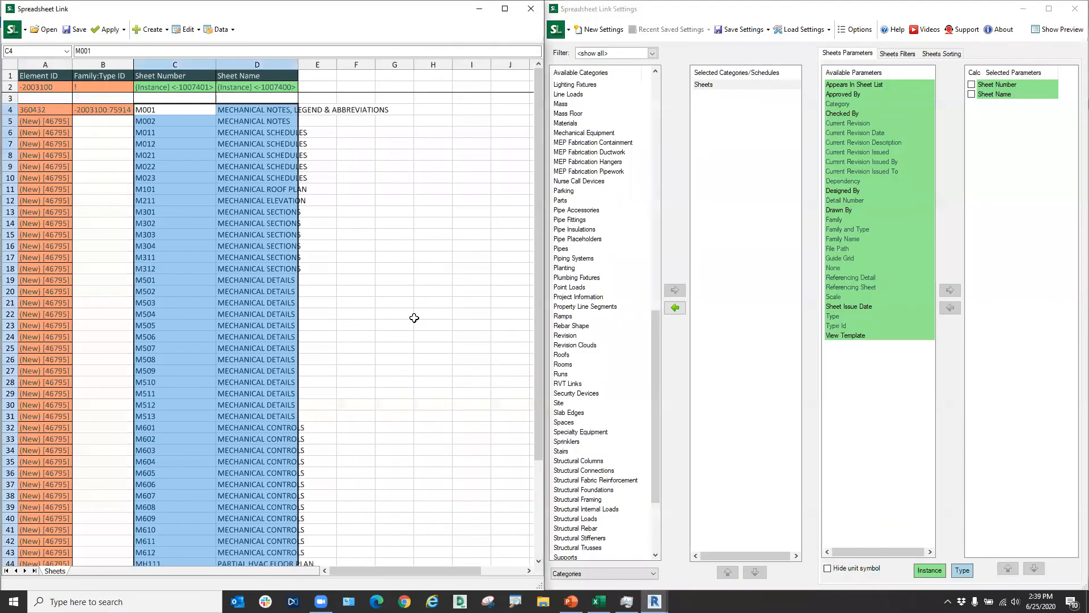
{"action": "left_click", "coordinate": [417, 315]}
Change the duplicate MH123 sheet number in row 48 to MH124.
{"action": "scroll", "coordinate": [255, 374], "scroll_direction": "down", "scroll_amount": 9}
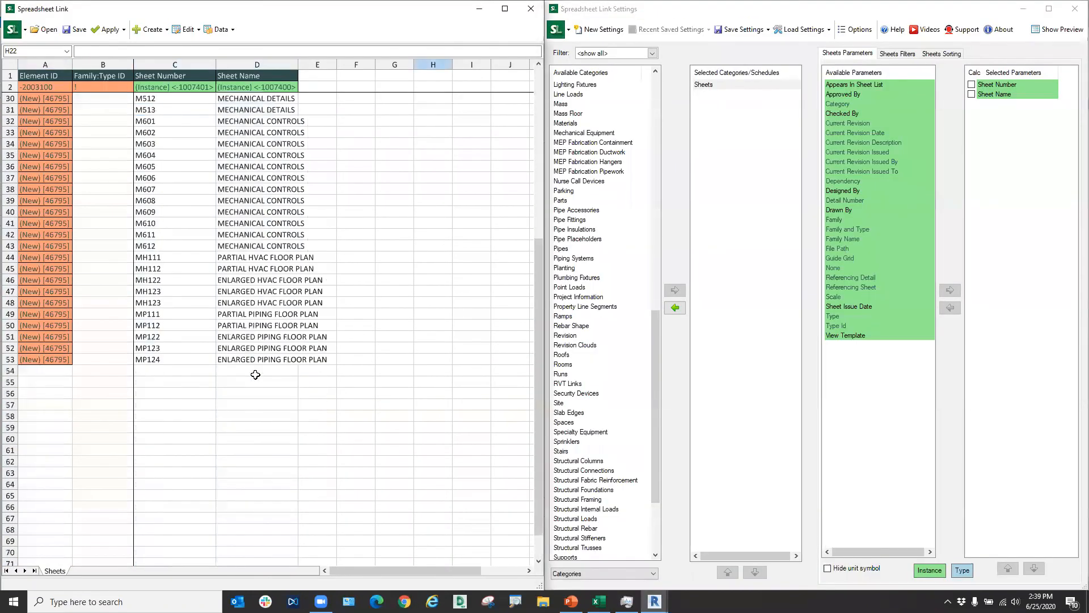
{"action": "left_click", "coordinate": [170, 303]}
{"action": "double_click", "coordinate": [181, 299]}
{"action": "type", "text": "4"}
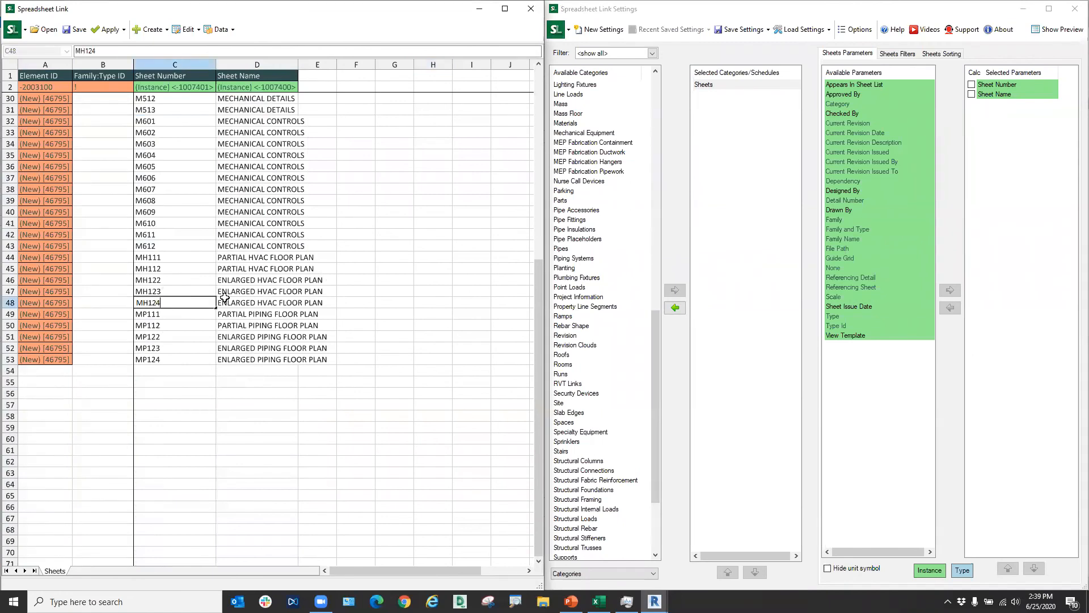
{"action": "left_click", "coordinate": [390, 372]}
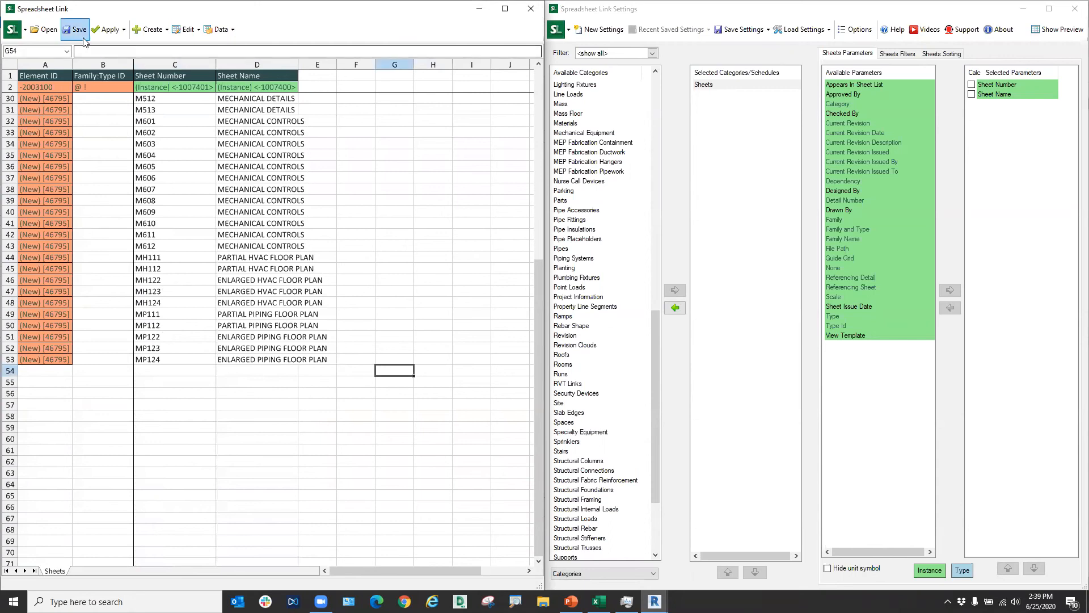
Apply the worksheet's sheet numbers and names to the Revit project and confirm.
{"action": "left_click", "coordinate": [110, 30]}
{"action": "left_click", "coordinate": [123, 60]}
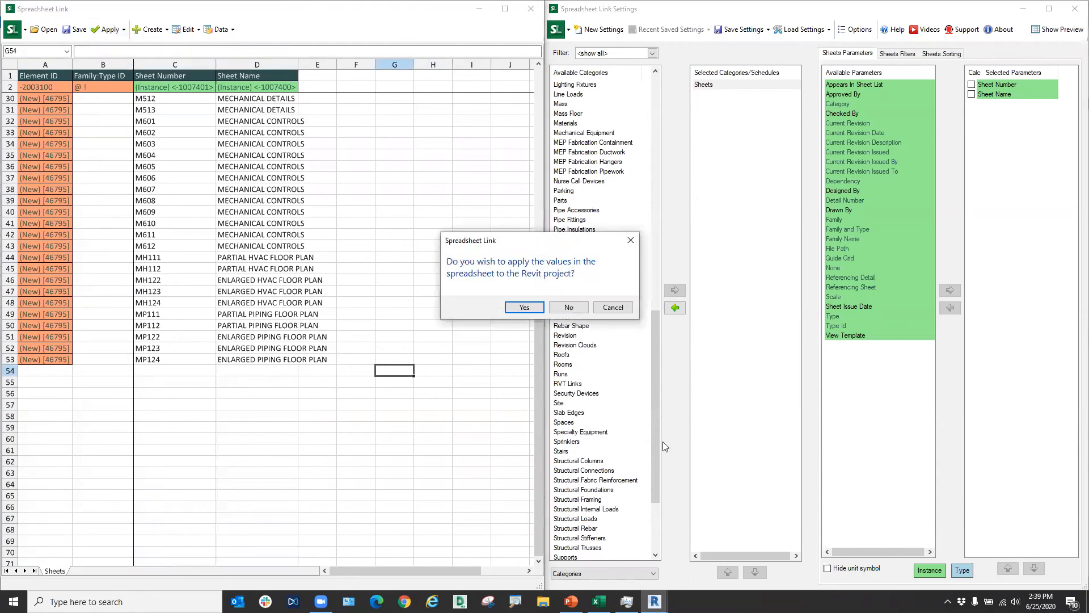
{"action": "left_click", "coordinate": [524, 307]}
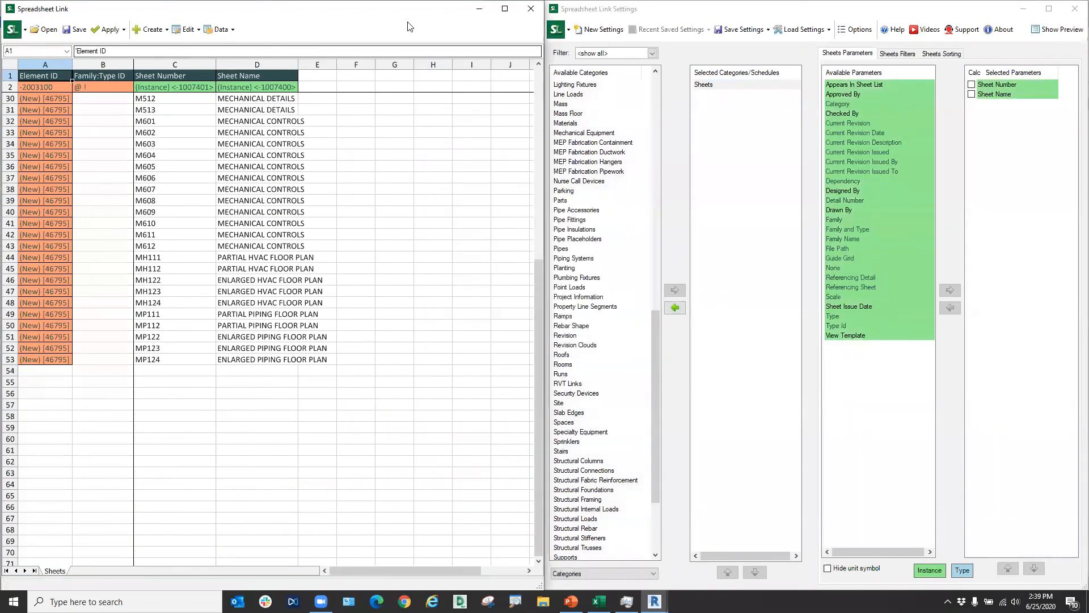
Close the Spreadsheet Link worksheet and its settings window without saving the settings.
{"action": "left_click_drag", "start_coordinate": [319, 12], "coordinate": [312, 57]}
{"action": "left_click", "coordinate": [528, 56]}
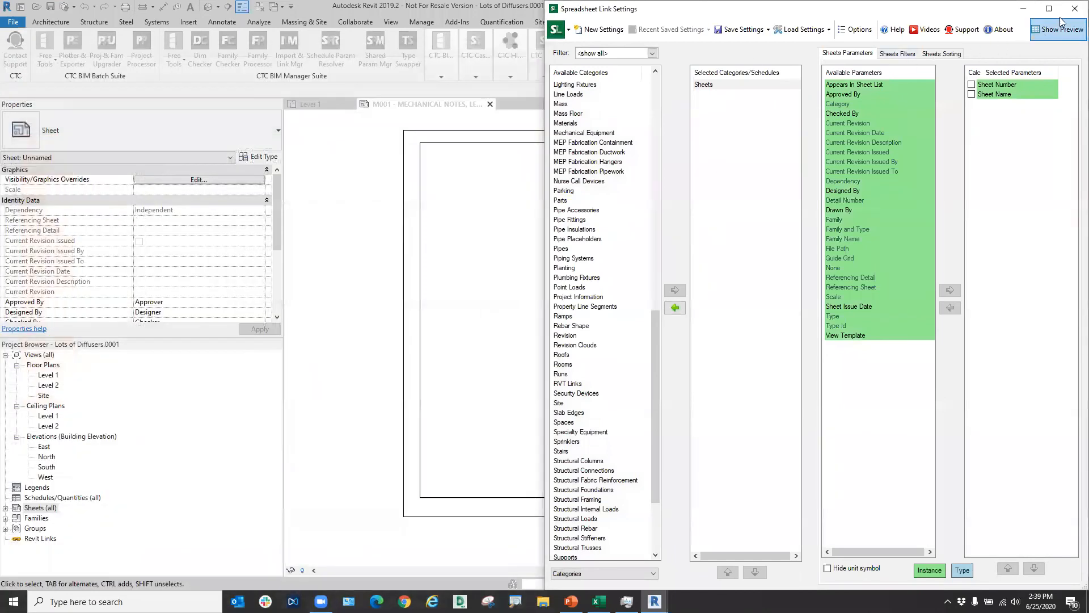
{"action": "left_click", "coordinate": [1074, 9]}
{"action": "left_click", "coordinate": [569, 320]}
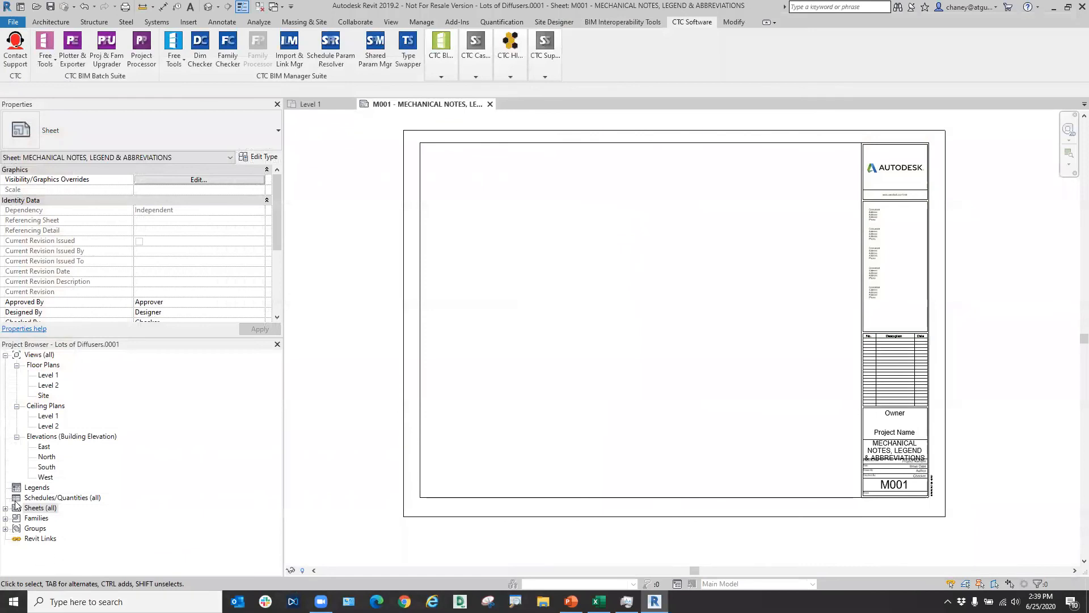
Expand Sheets (all) in the Project Browser and look through the created mechanical sheets from M001 to MP124.
{"action": "left_click", "coordinate": [5, 508]}
{"action": "left_click", "coordinate": [106, 376]}
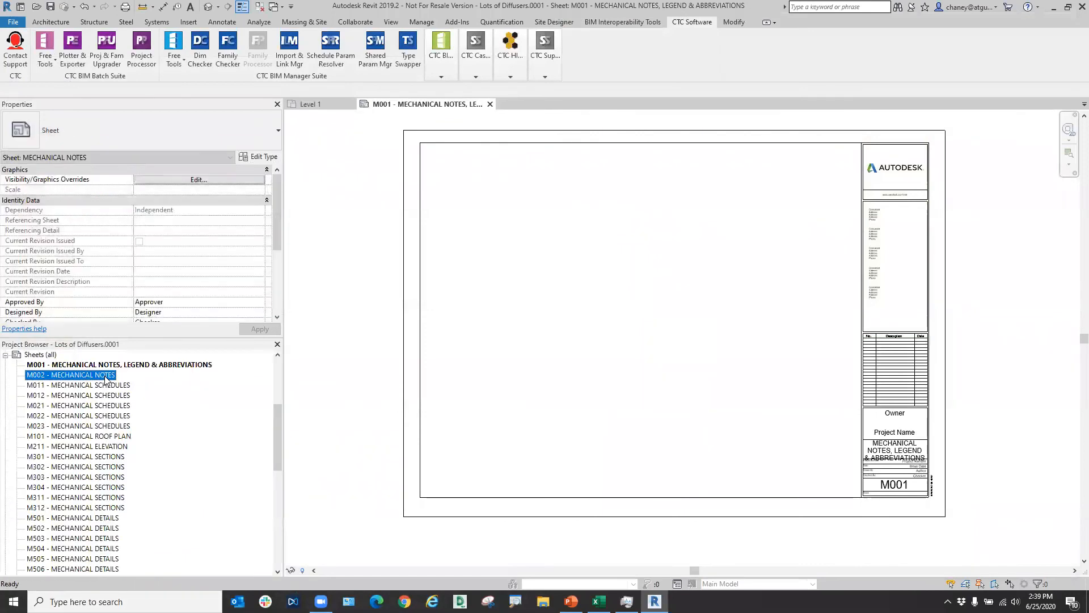
{"action": "scroll", "coordinate": [106, 375], "scroll_direction": "down", "scroll_amount": 10}
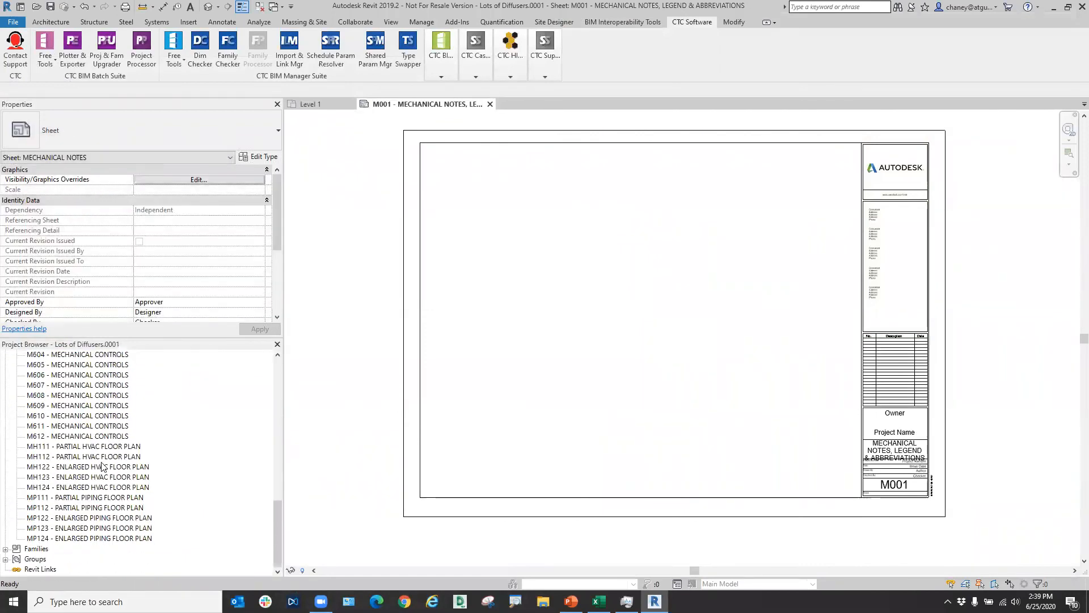
{"action": "scroll", "coordinate": [91, 537], "scroll_direction": "up", "scroll_amount": 10}
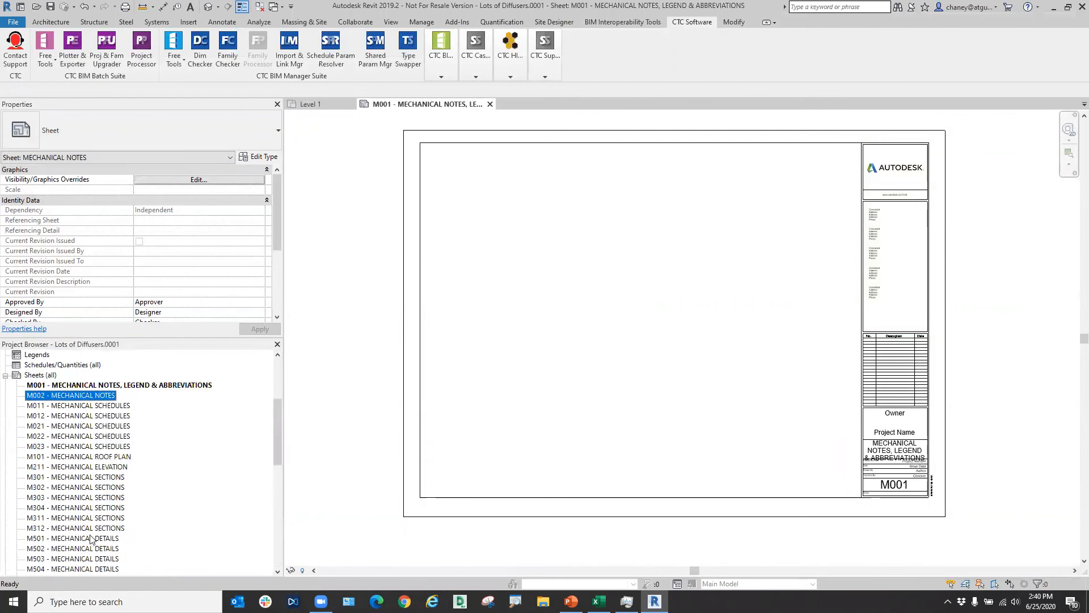
{"action": "scroll", "coordinate": [90, 538], "scroll_direction": "up", "scroll_amount": 5}
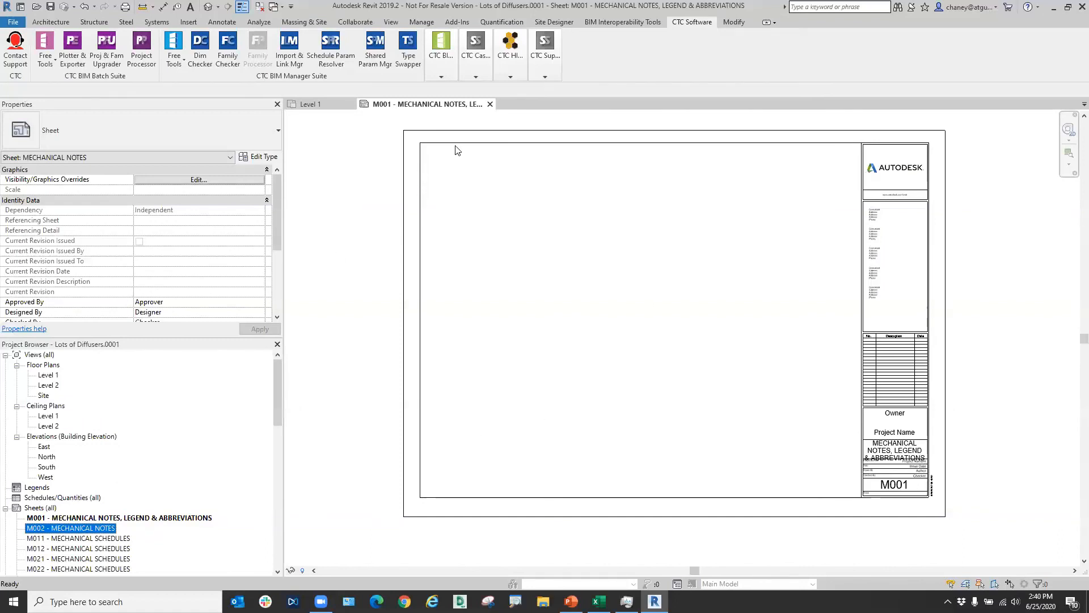
Open Spreadsheet Link Express to view its options for loading settings from a file or the active project, and cancel it.
{"action": "mouse_move", "coordinate": [442, 63]}
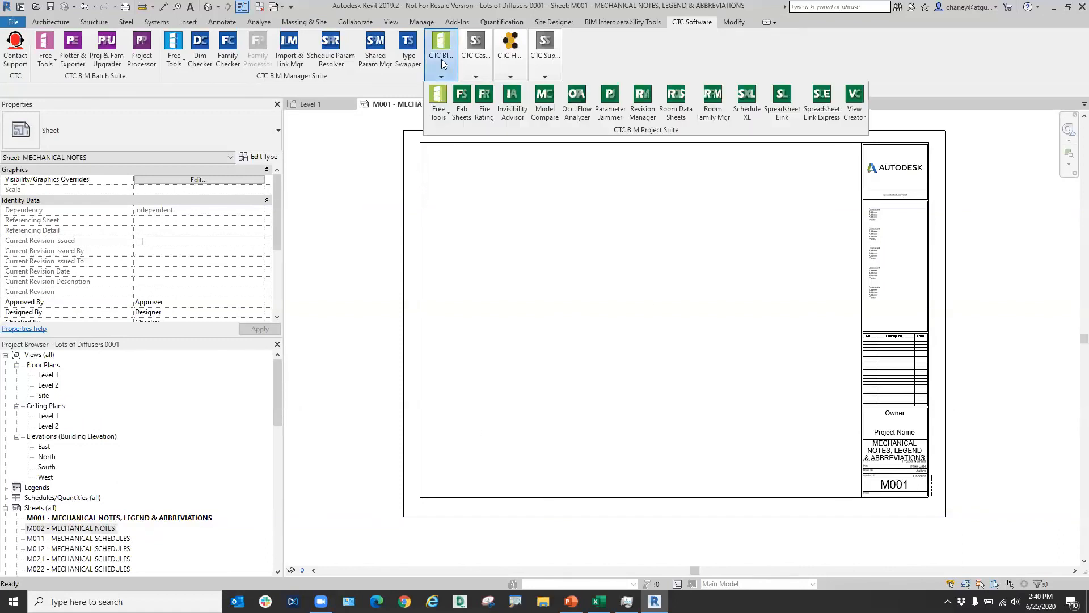
{"action": "left_click", "coordinate": [820, 97]}
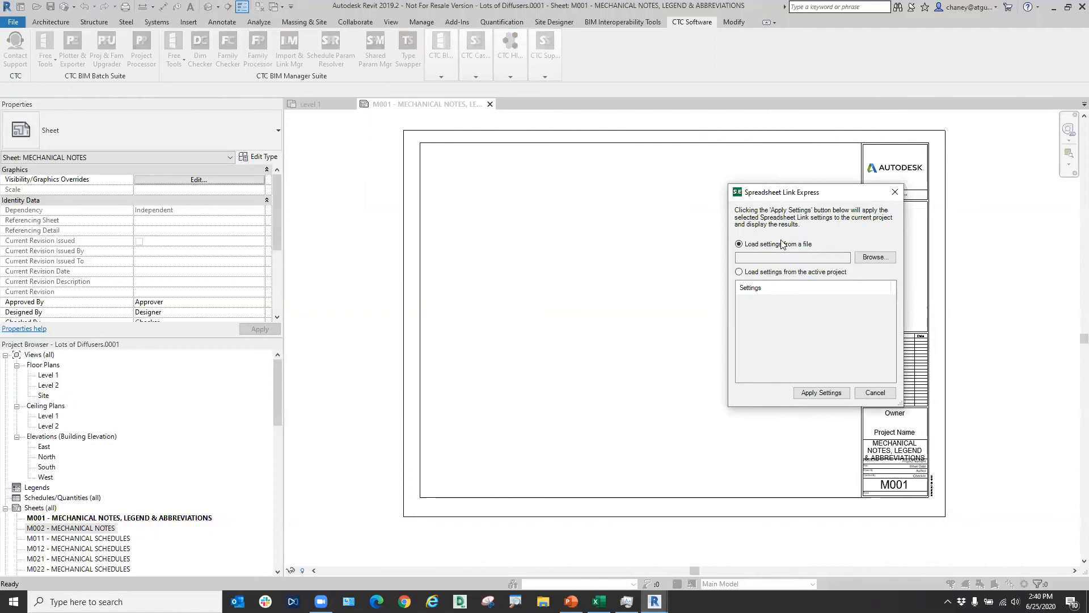
{"action": "left_click", "coordinate": [765, 262]}
{"action": "left_click", "coordinate": [875, 393]}
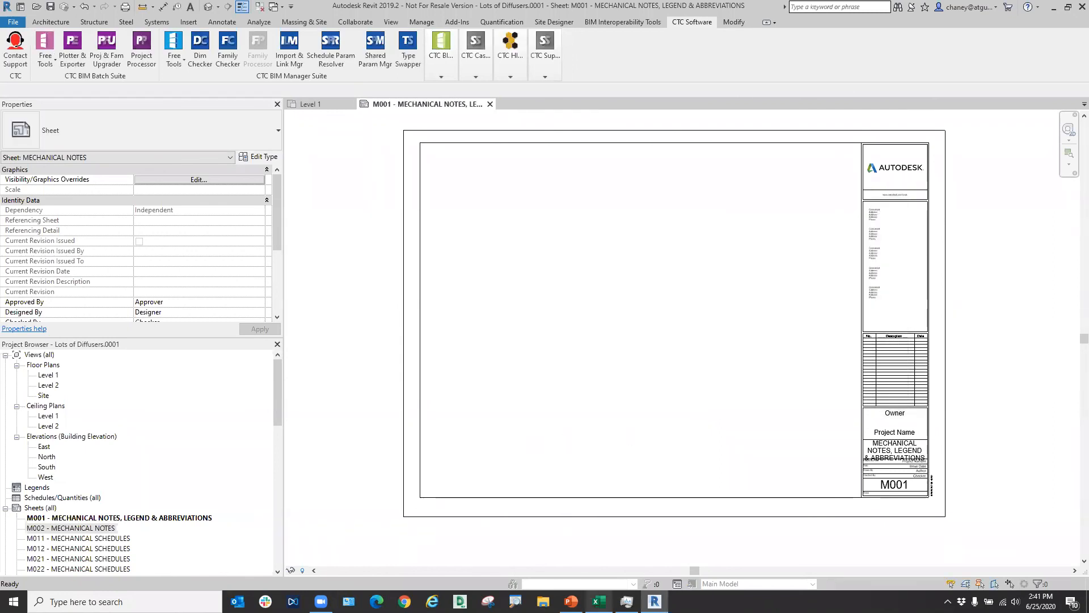
Switch to PowerPoint, start the slide show from the demonstration slide and advance to the Spreadsheet Link Express slide.
{"action": "mouse_move", "coordinate": [321, 601]}
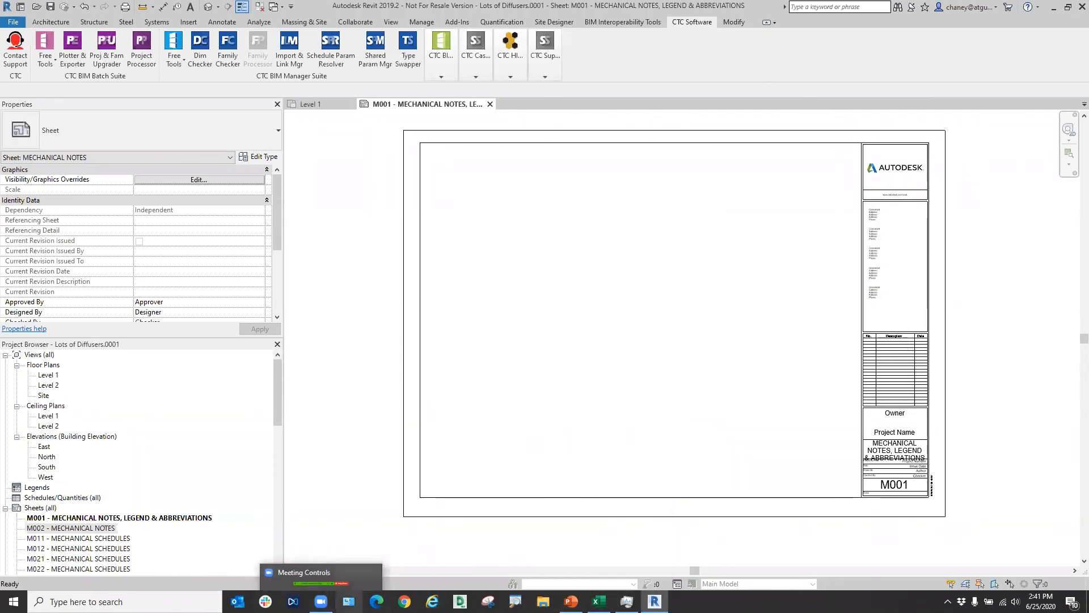
{"action": "left_click", "coordinate": [570, 601]}
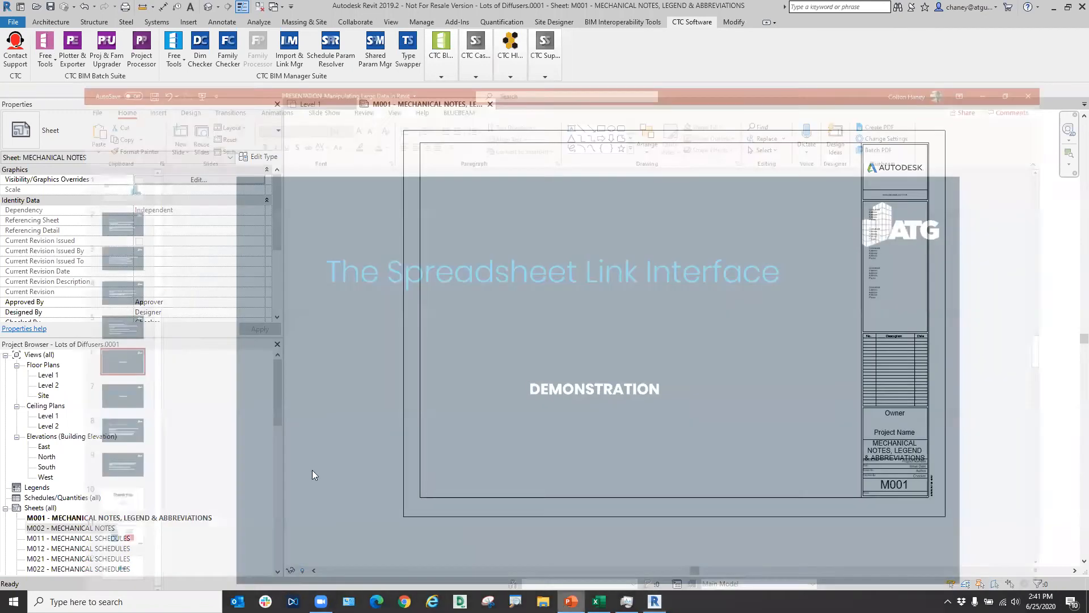
{"action": "left_click", "coordinate": [962, 585]}
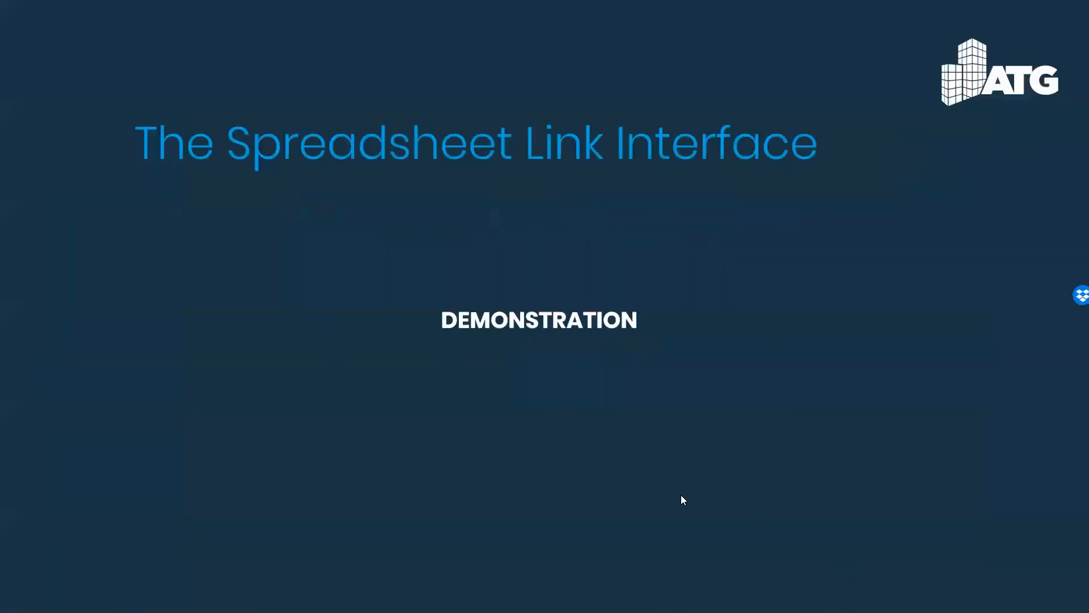
{"action": "left_click", "coordinate": [711, 402]}
{"action": "left_click", "coordinate": [712, 402]}
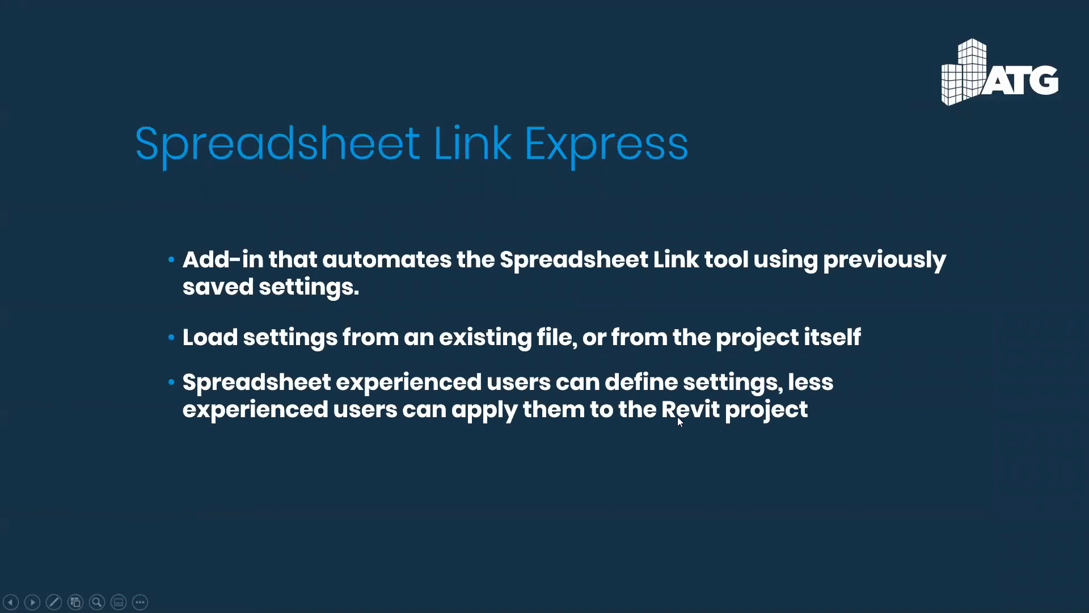